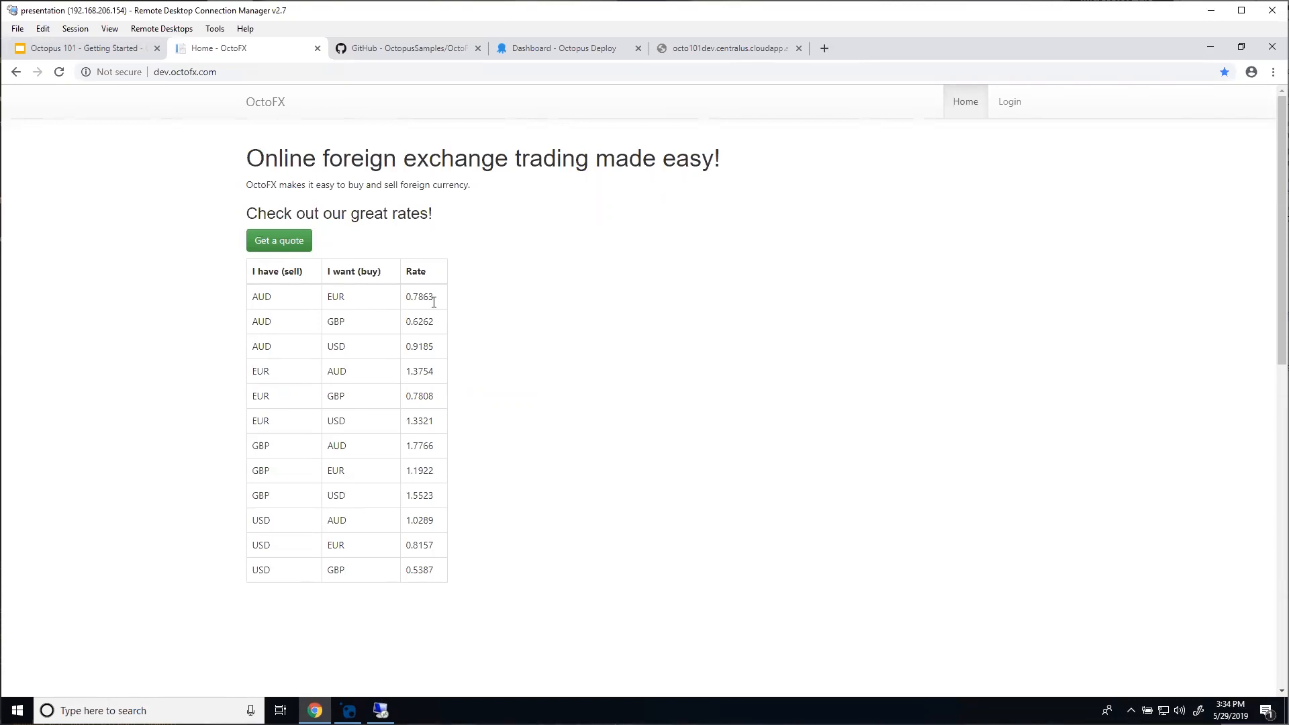
# Step: Switch to the OctopusSamples/OctoFX GitHub repository tab
pyautogui.click(384, 54)
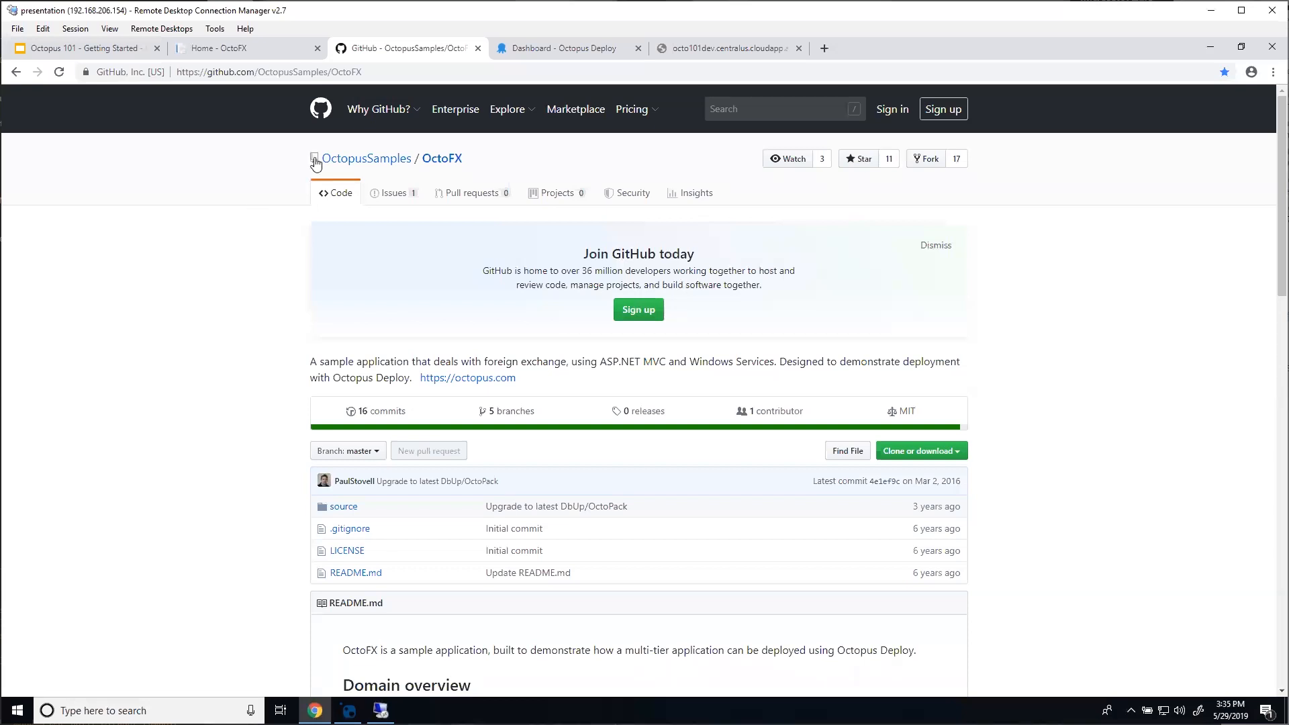
# Step: Switch to the Octopus Deploy dashboard tab for the Octo101 space
pyautogui.click(525, 55)
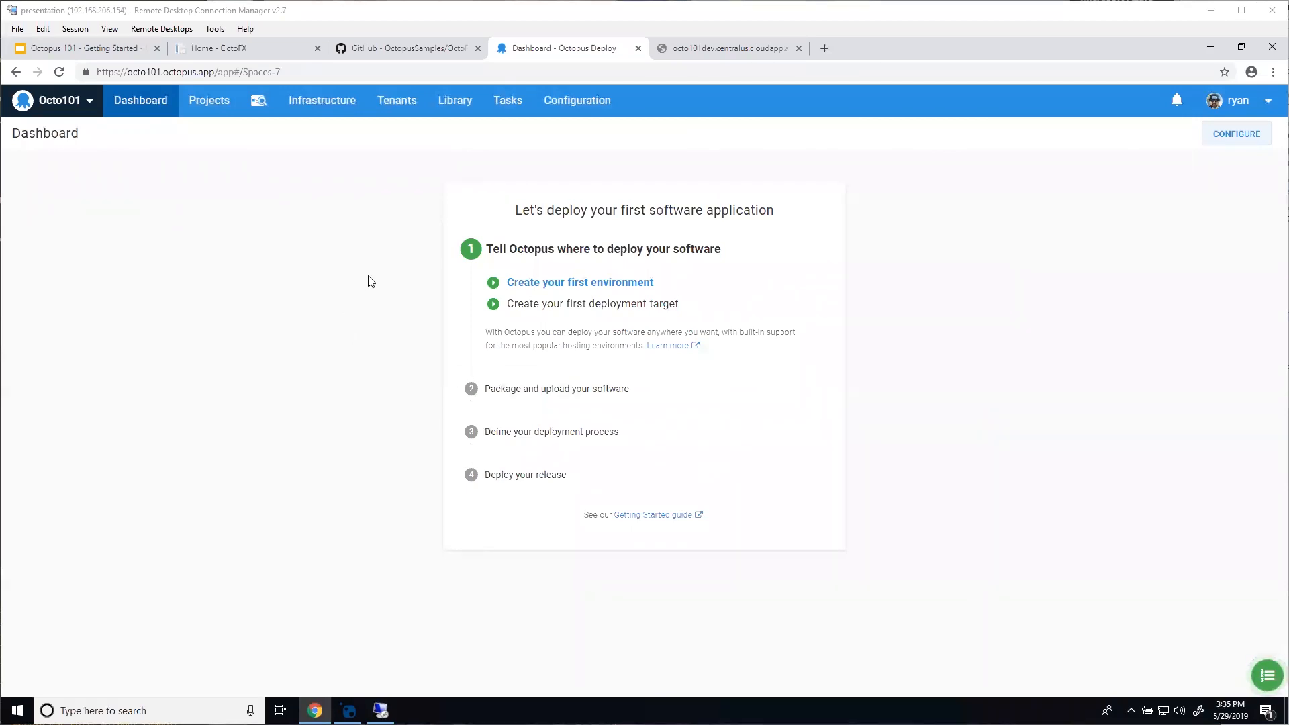
# Step: Follow the dashboard's 'Create your first environment' link to the empty Environments page
pyautogui.click(544, 285)
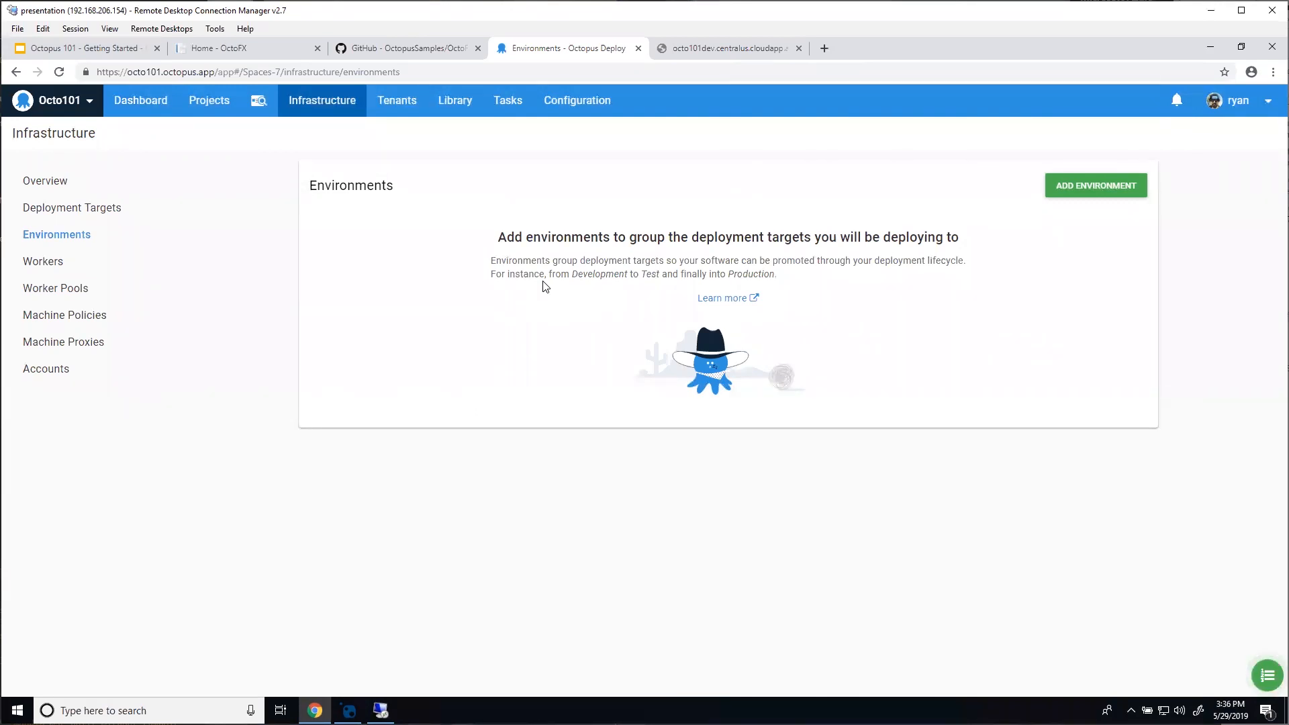
# Step: Start a new environment from the Environments page
pyautogui.click(1083, 184)
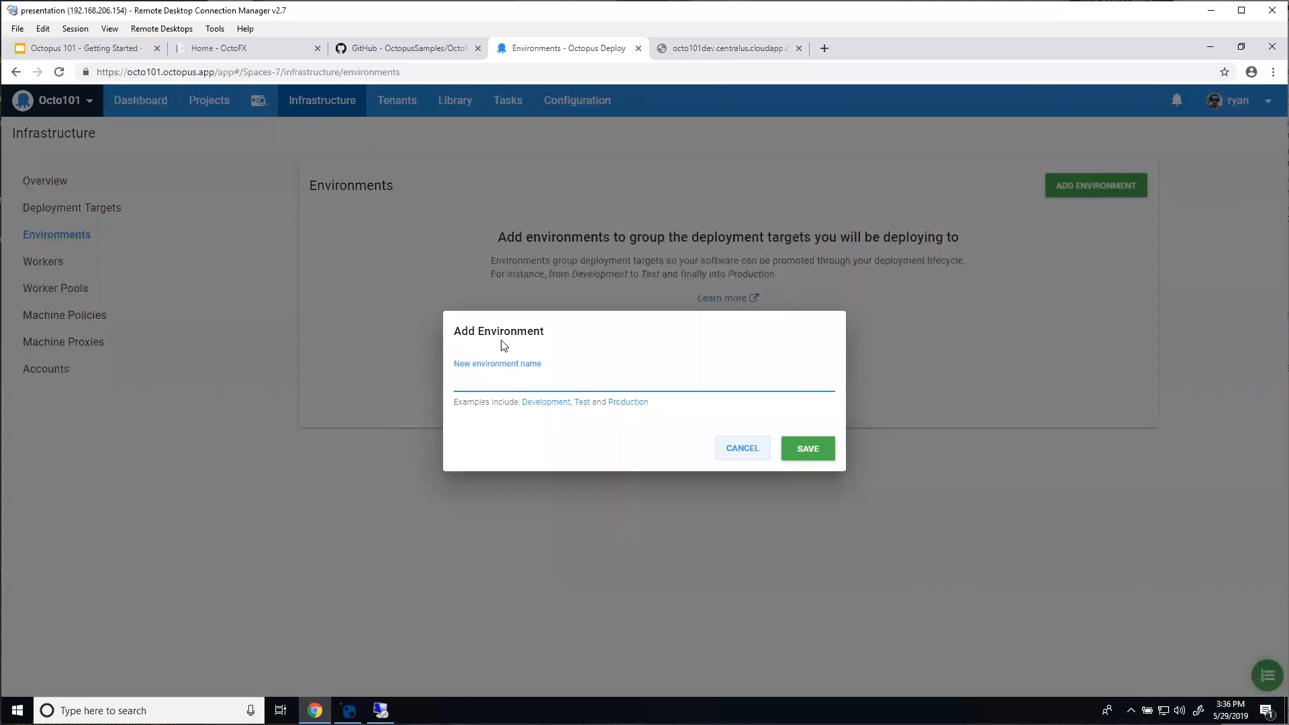
# Step: Add the Development and Test environments using the suggested example names
pyautogui.click(542, 403)
pyautogui.click(819, 455)
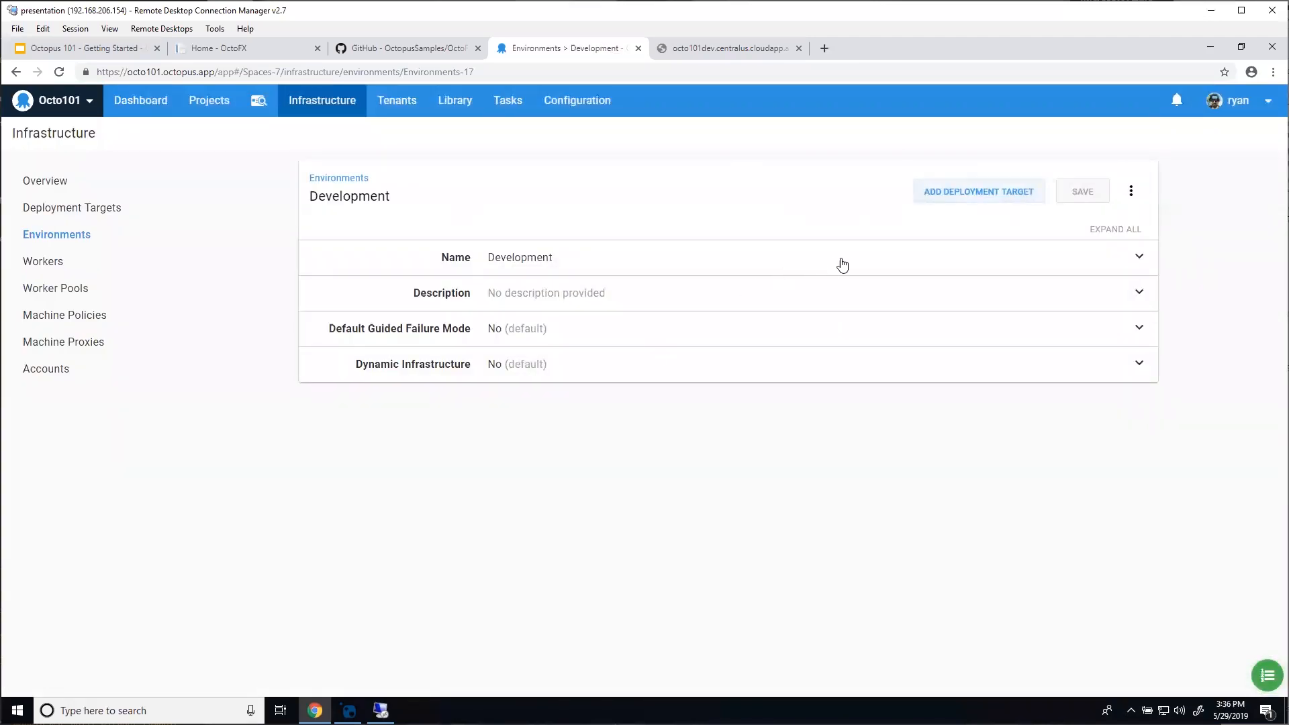
pyautogui.click(340, 177)
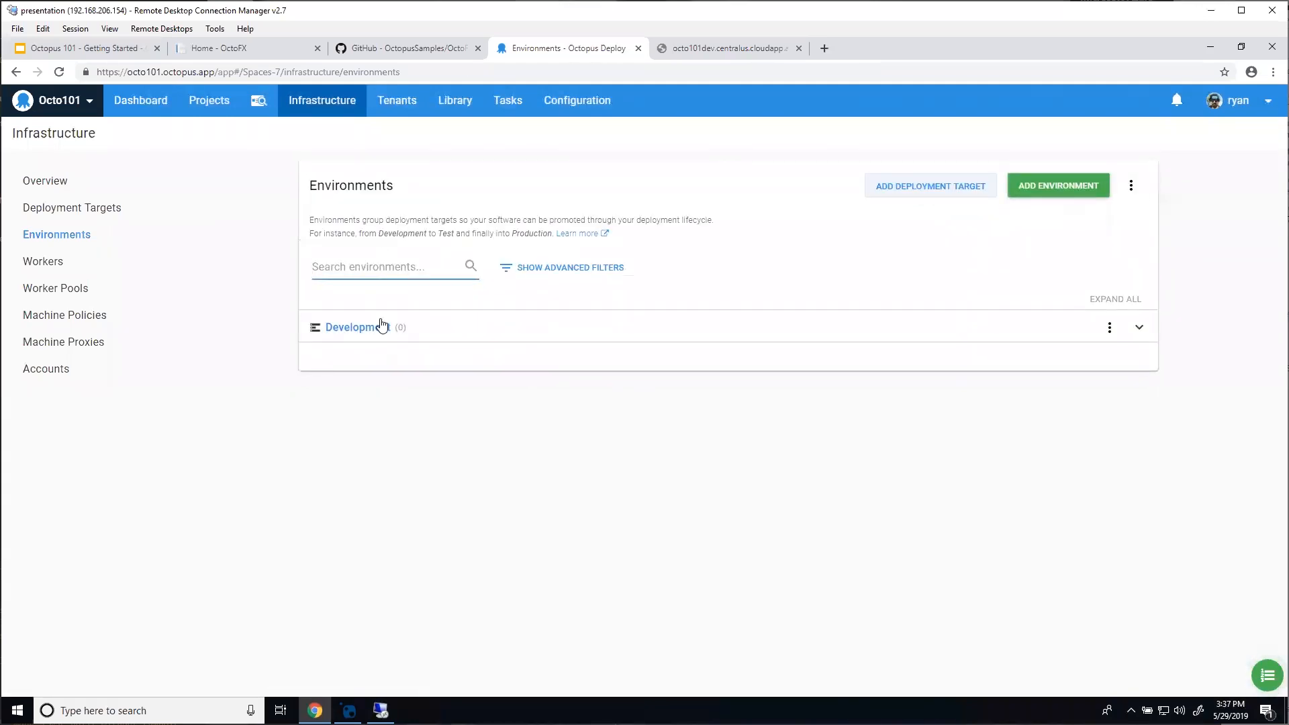
pyautogui.click(1059, 193)
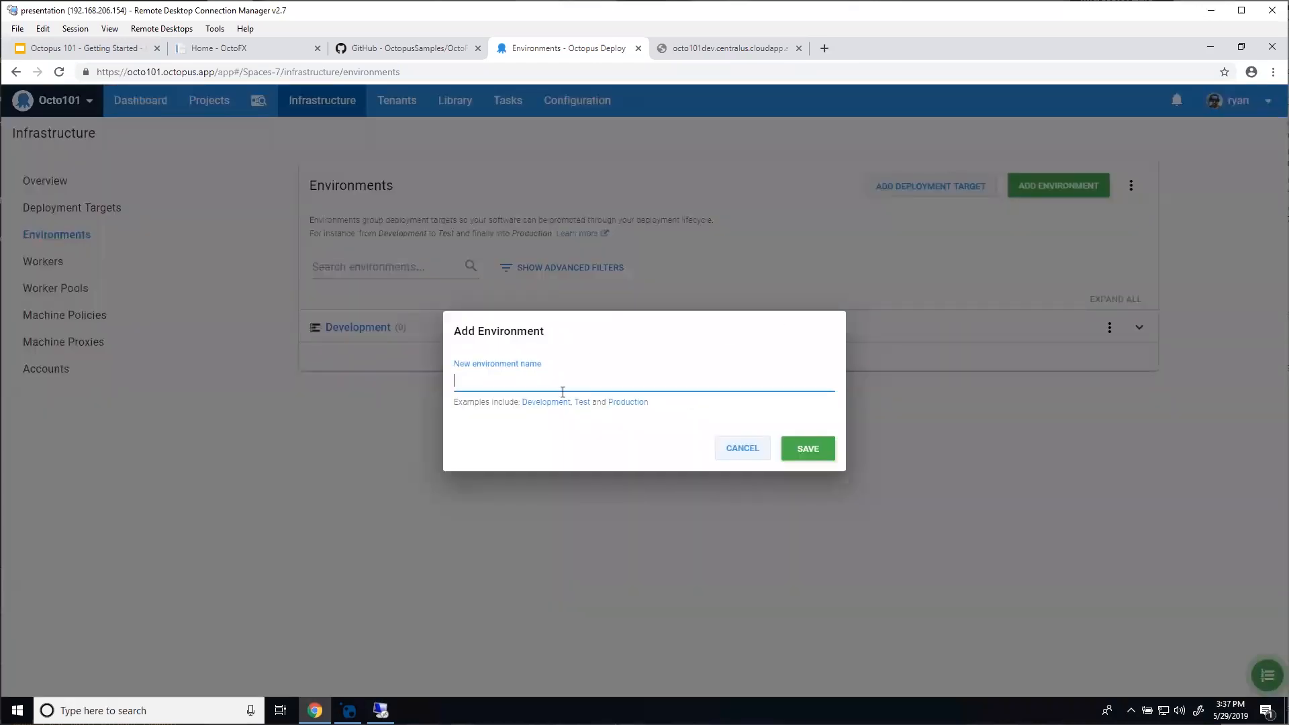
pyautogui.click(582, 401)
pyautogui.click(808, 450)
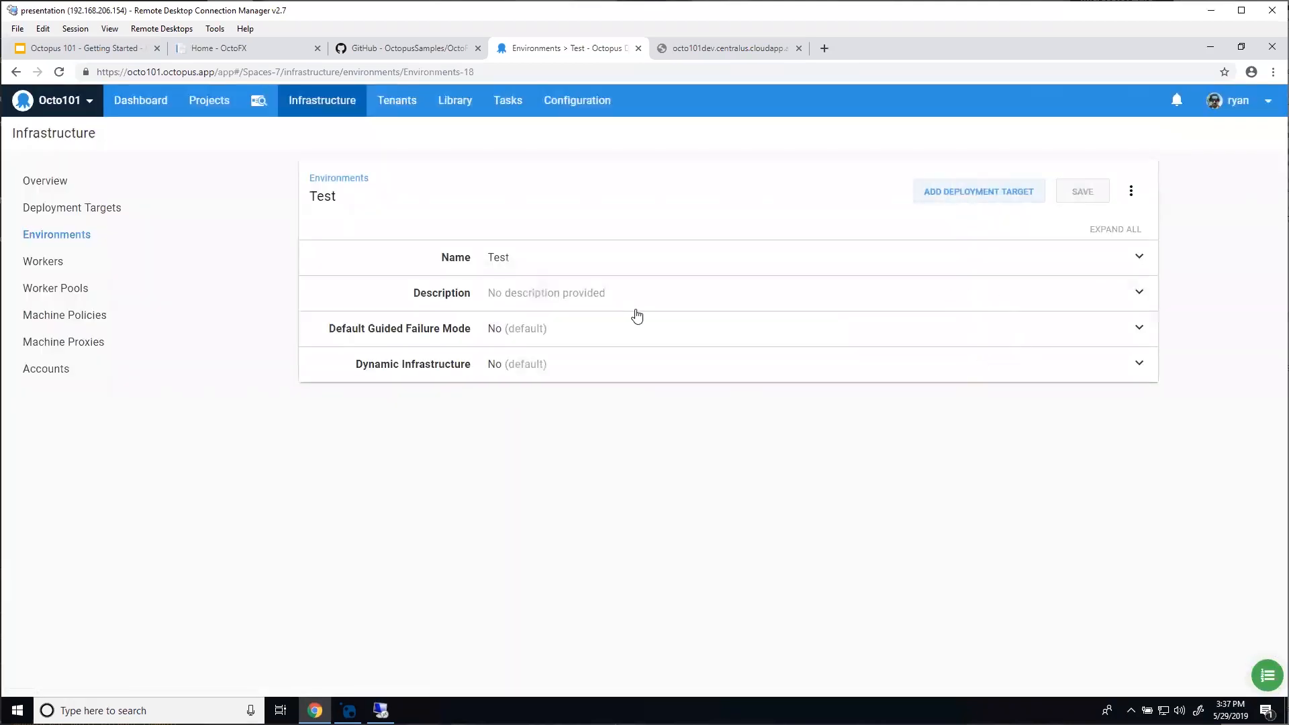
pyautogui.click(357, 178)
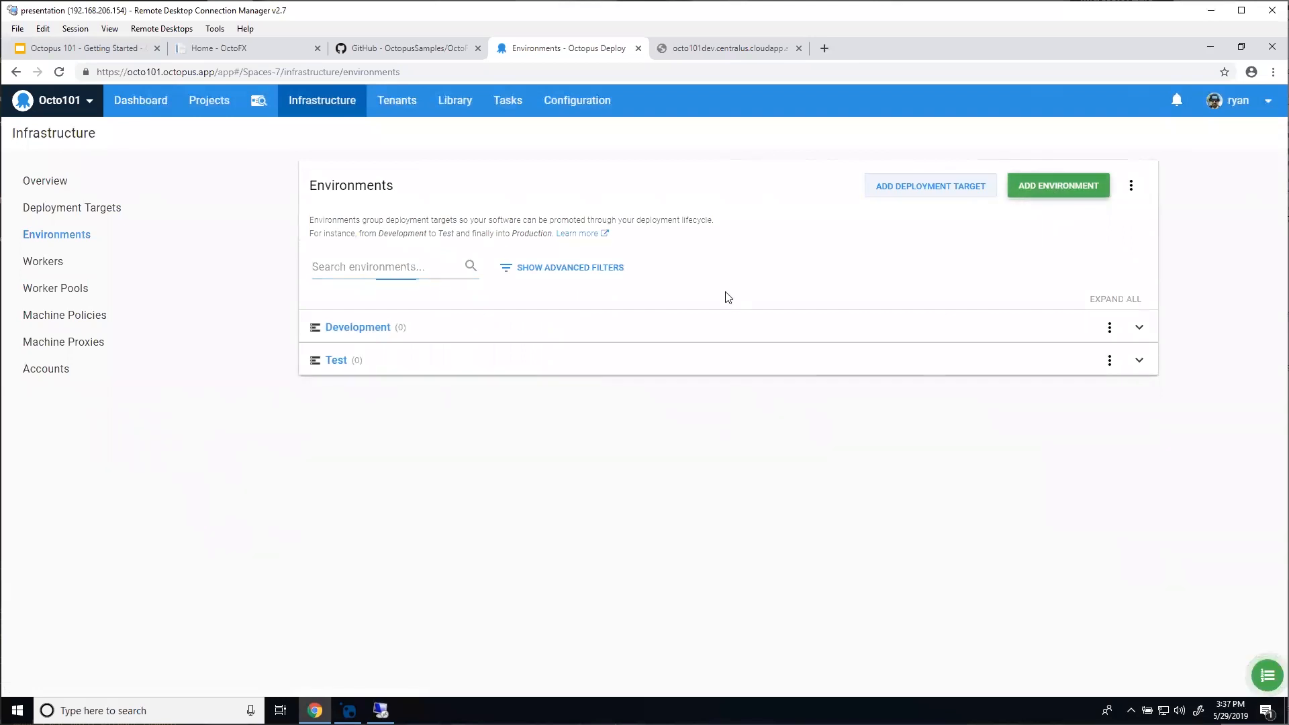
# Step: Add the Production environment and bring up the getting-started checklist
pyautogui.click(1058, 186)
pyautogui.click(625, 404)
pyautogui.click(790, 457)
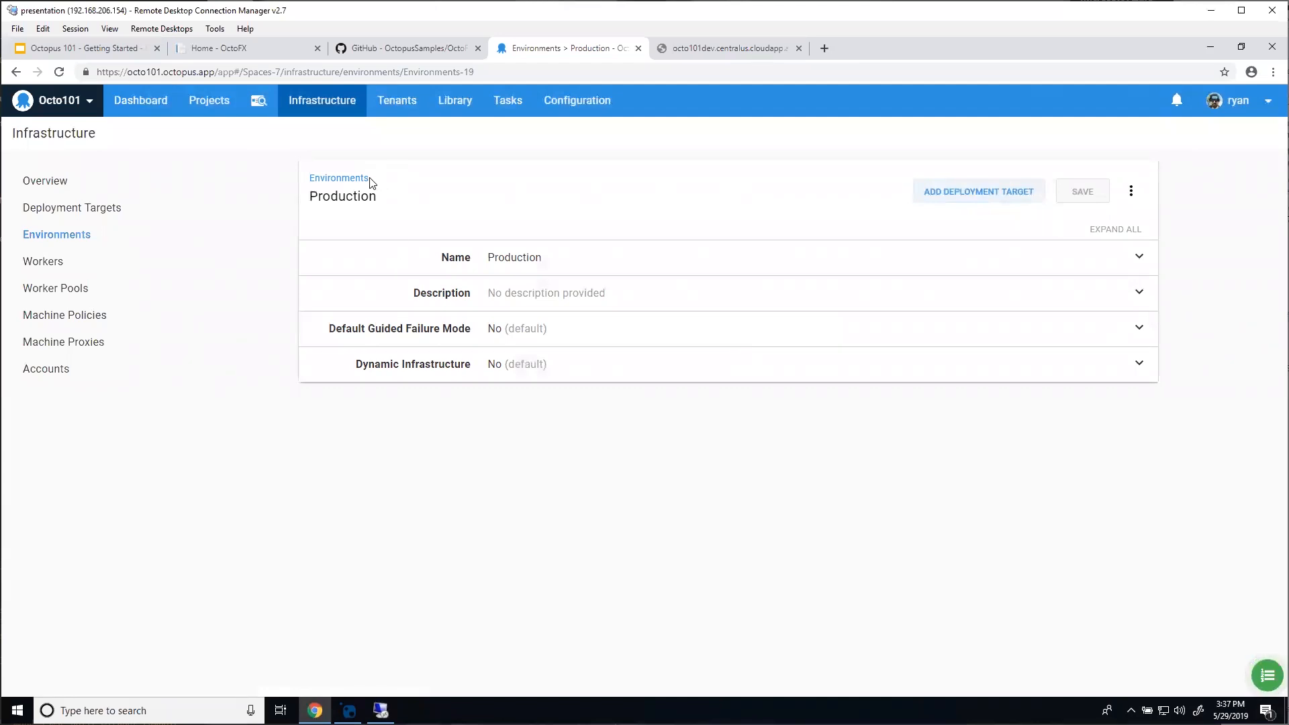
pyautogui.click(353, 184)
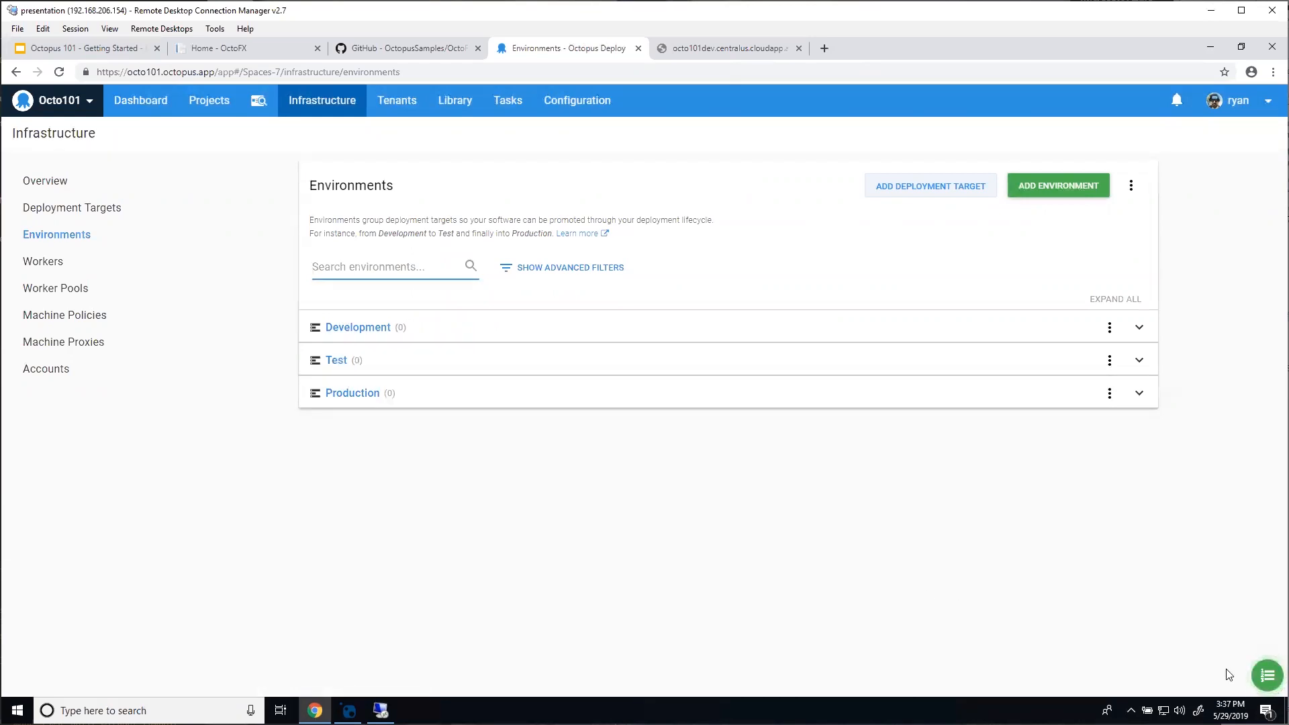
pyautogui.click(1266, 676)
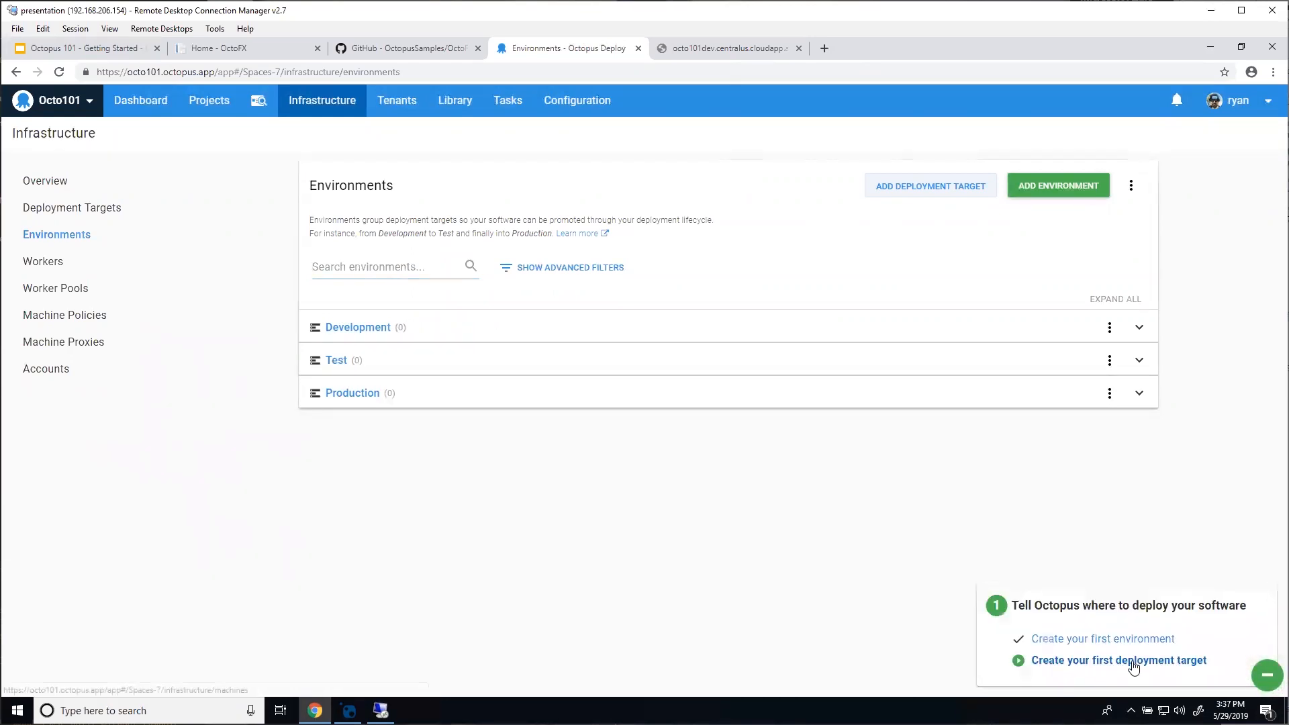
# Step: Go from the checklist's first deployment target link to the Add Deployment Target page
pyautogui.click(1134, 664)
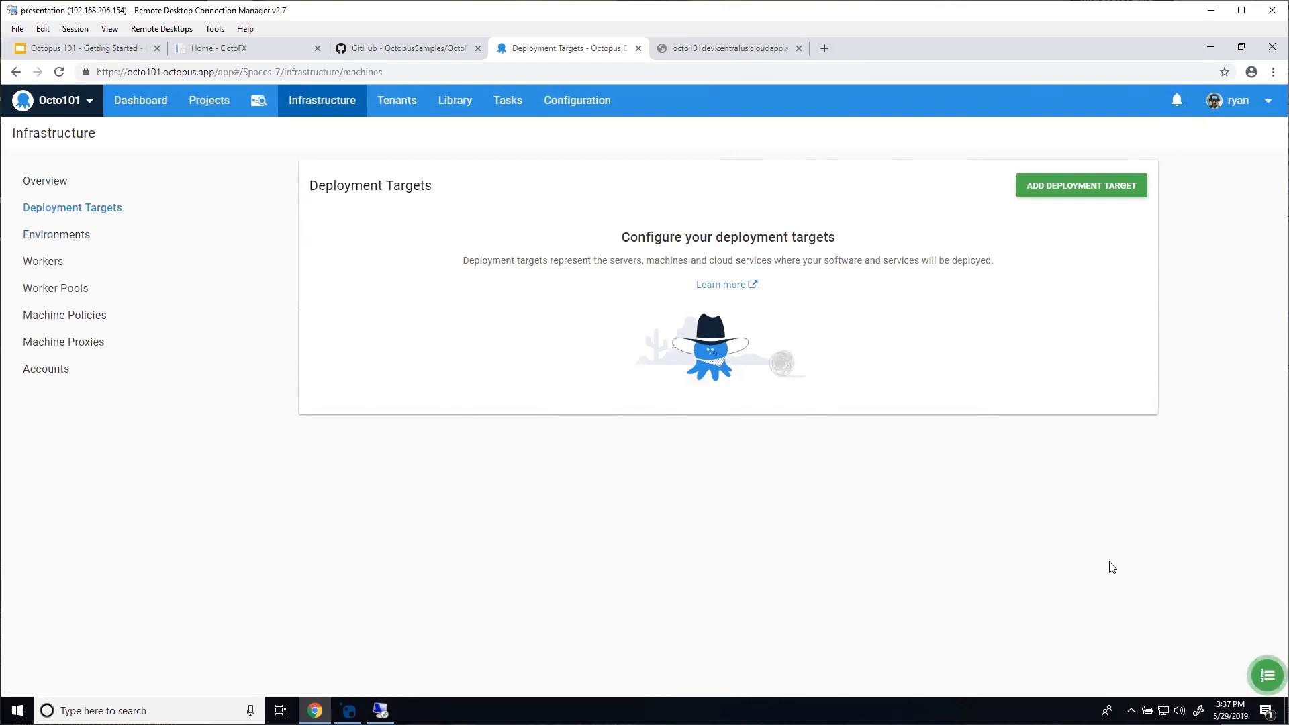
pyautogui.click(1075, 192)
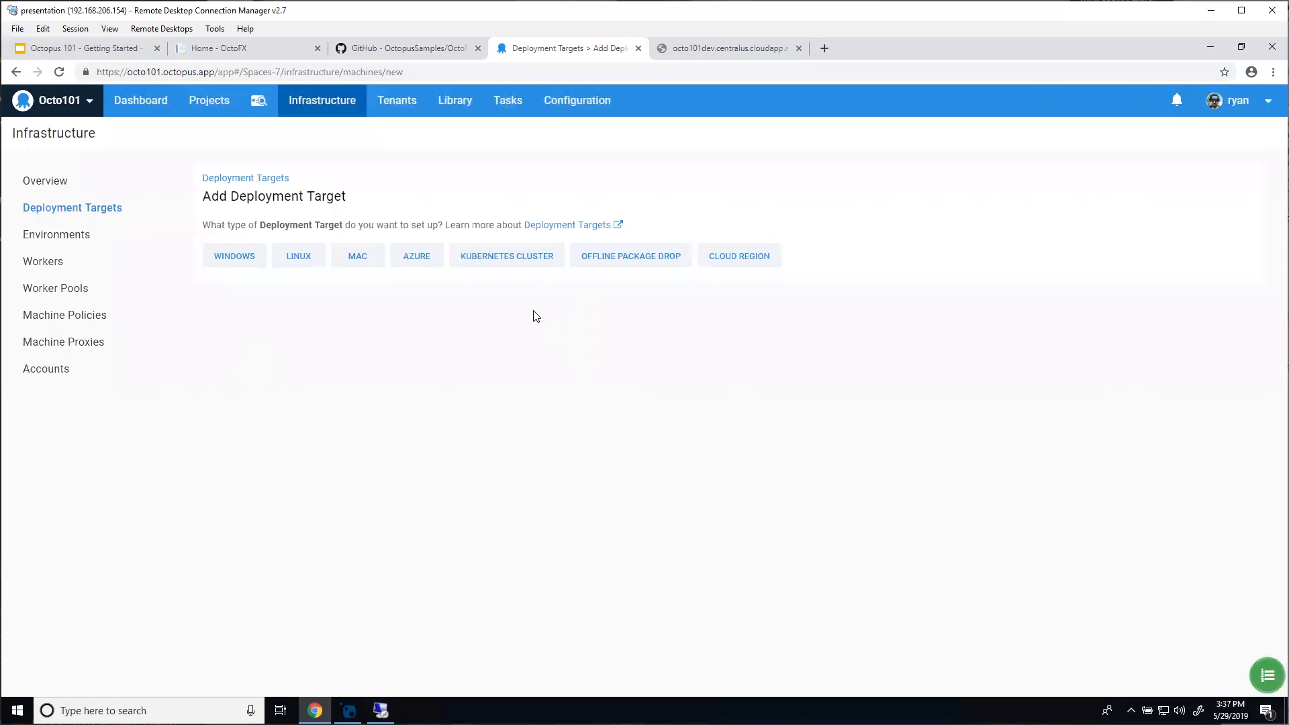
# Step: Choose Windows as the new deployment target's type
pyautogui.click(237, 259)
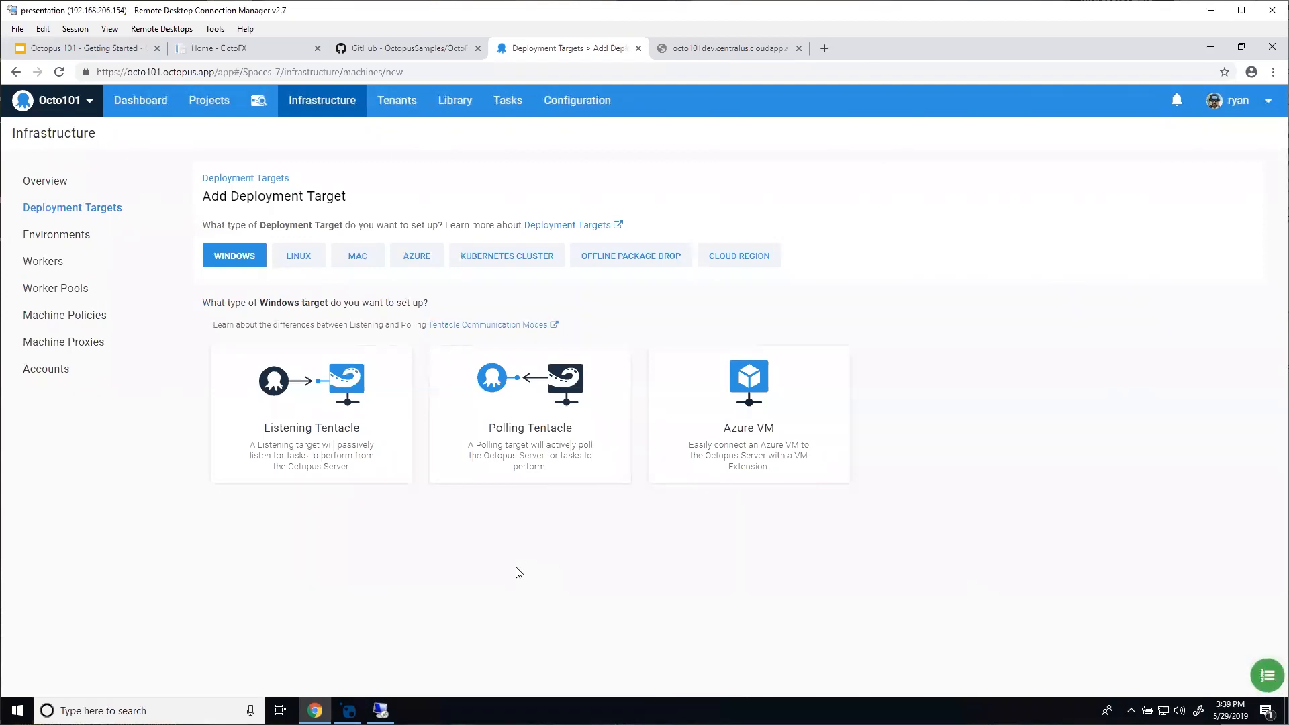
pyautogui.moveTo(295, 406)
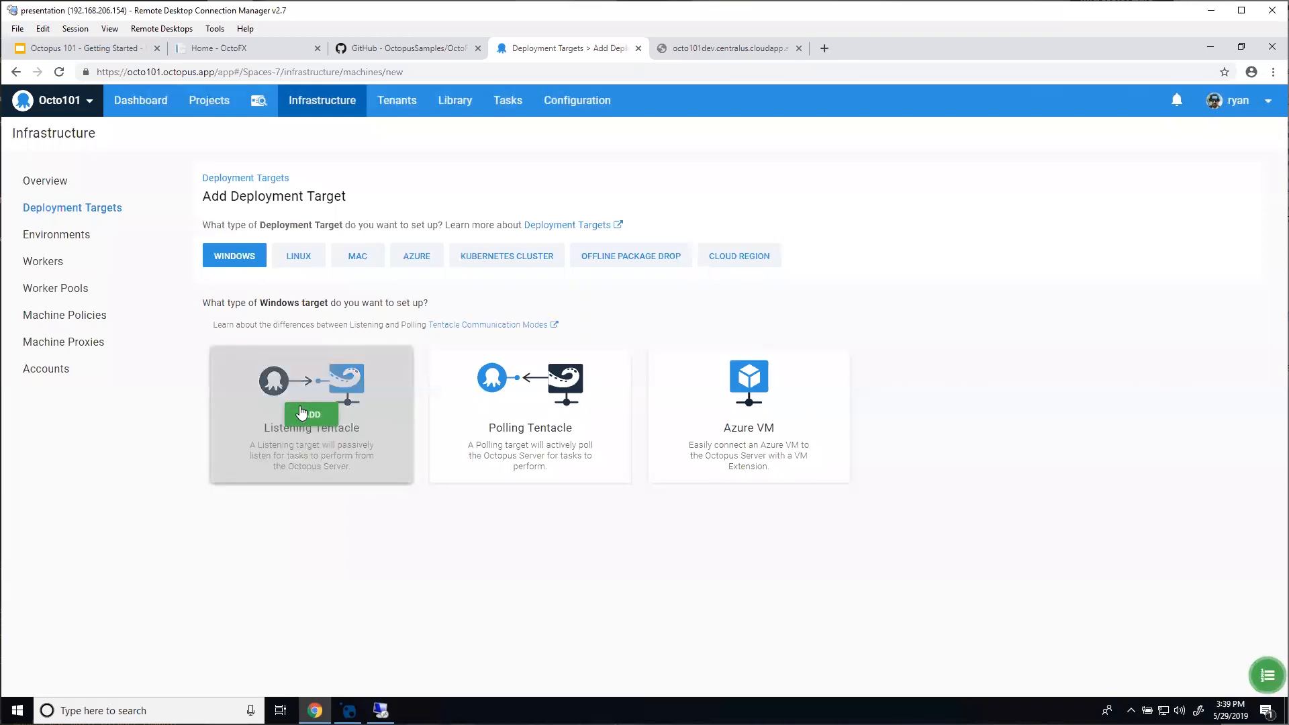
# Step: Pick Listening Tentacle and copy the Octopus server thumbprint
pyautogui.click(300, 409)
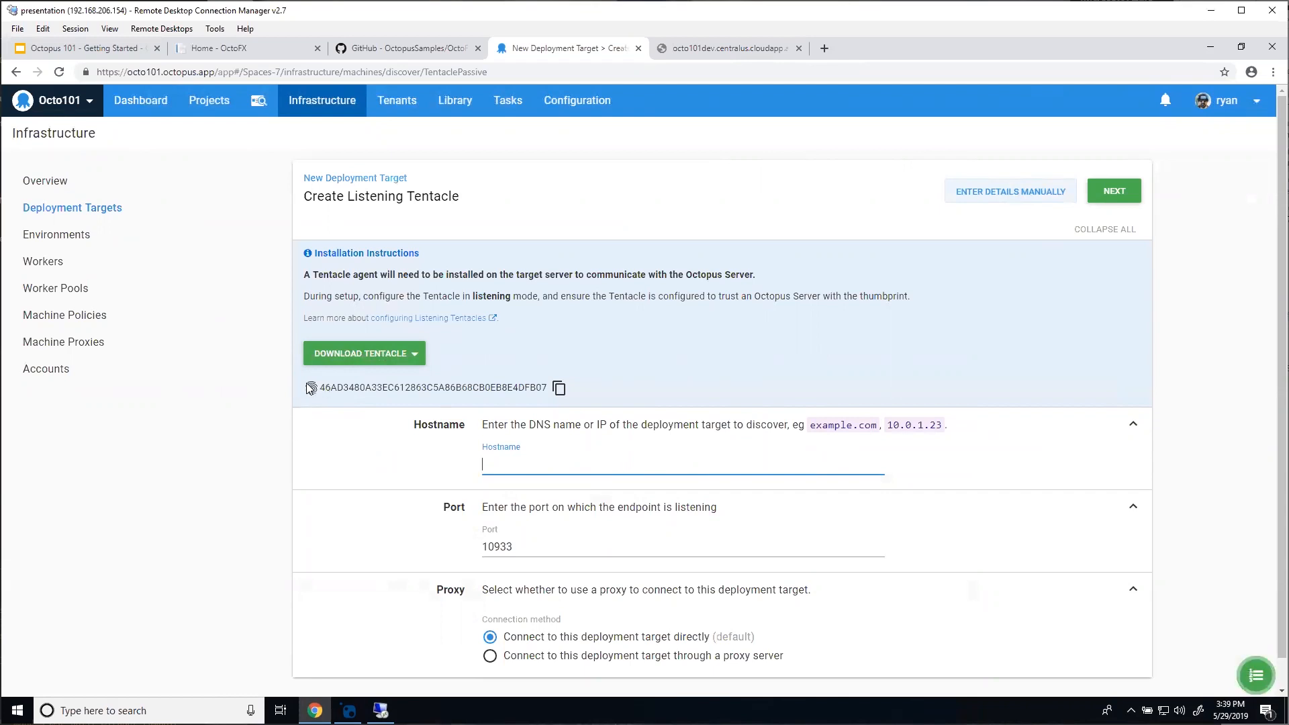
pyautogui.click(560, 390)
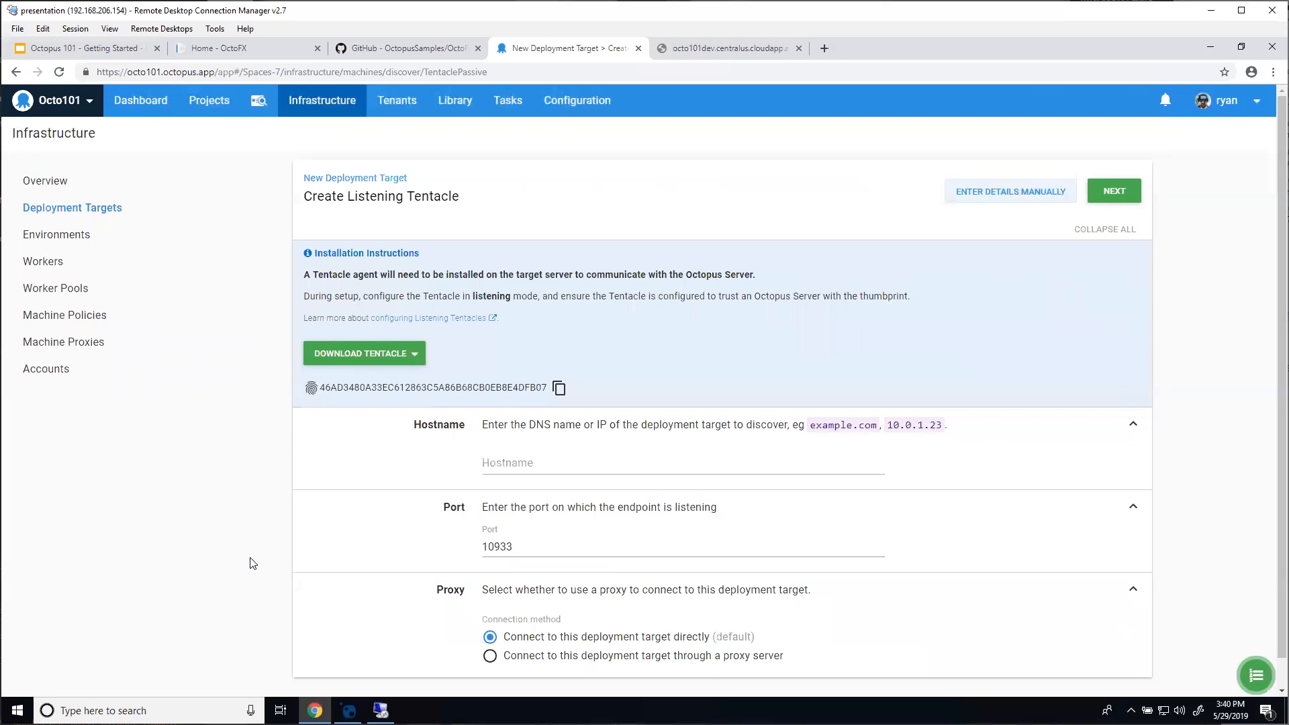
# Step: In the remote server's Tentacle Manager, start setup as a Listening Tentacle with default storage folders
pyautogui.click(380, 711)
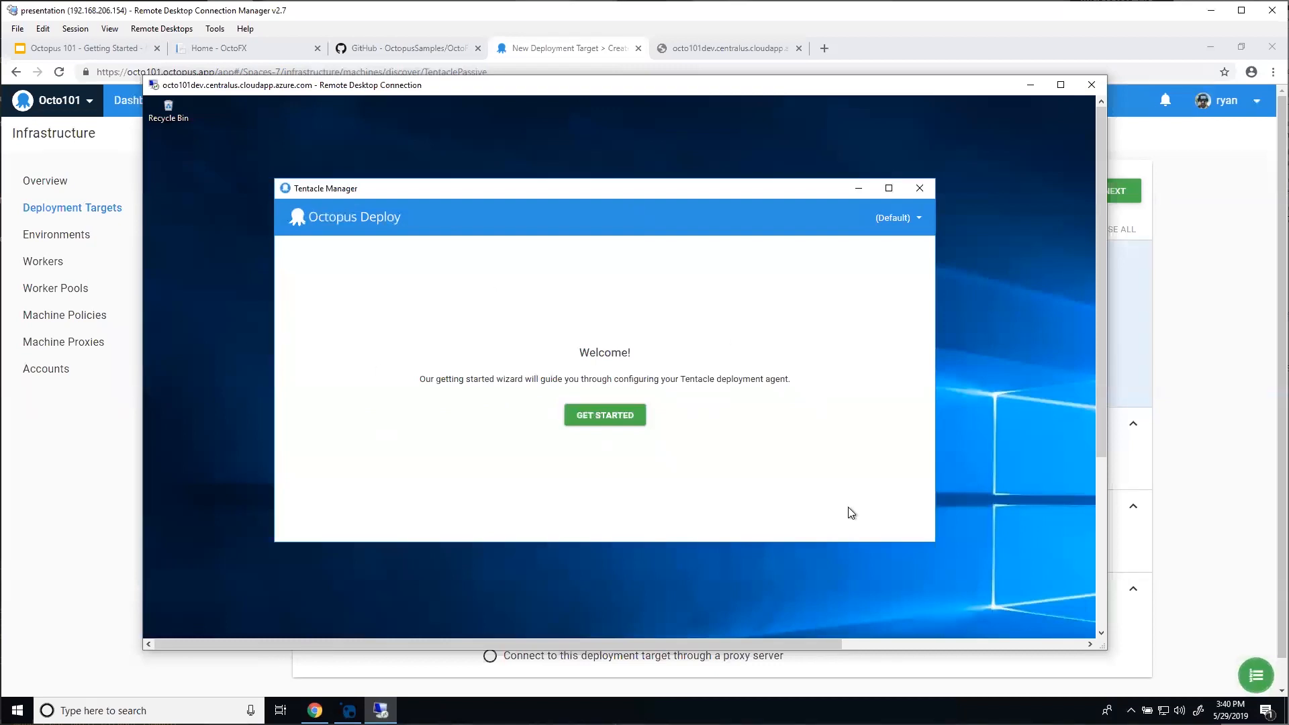
pyautogui.click(630, 413)
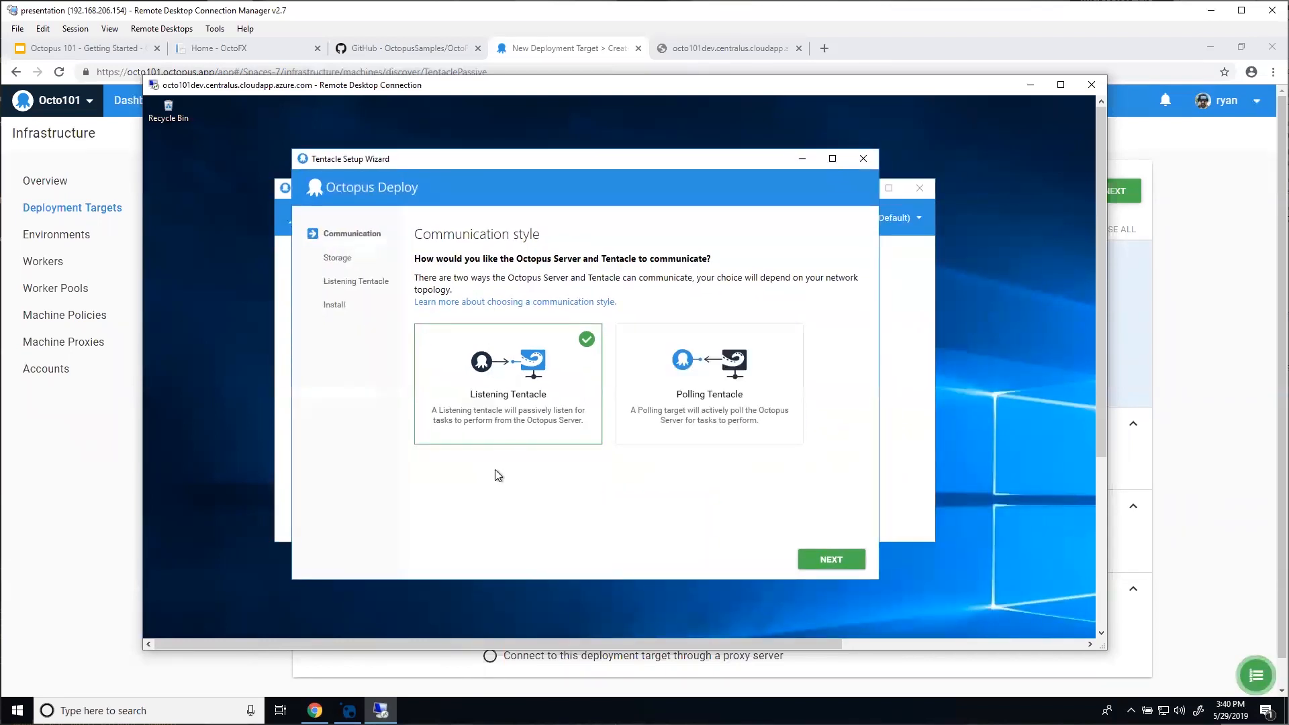
pyautogui.click(800, 564)
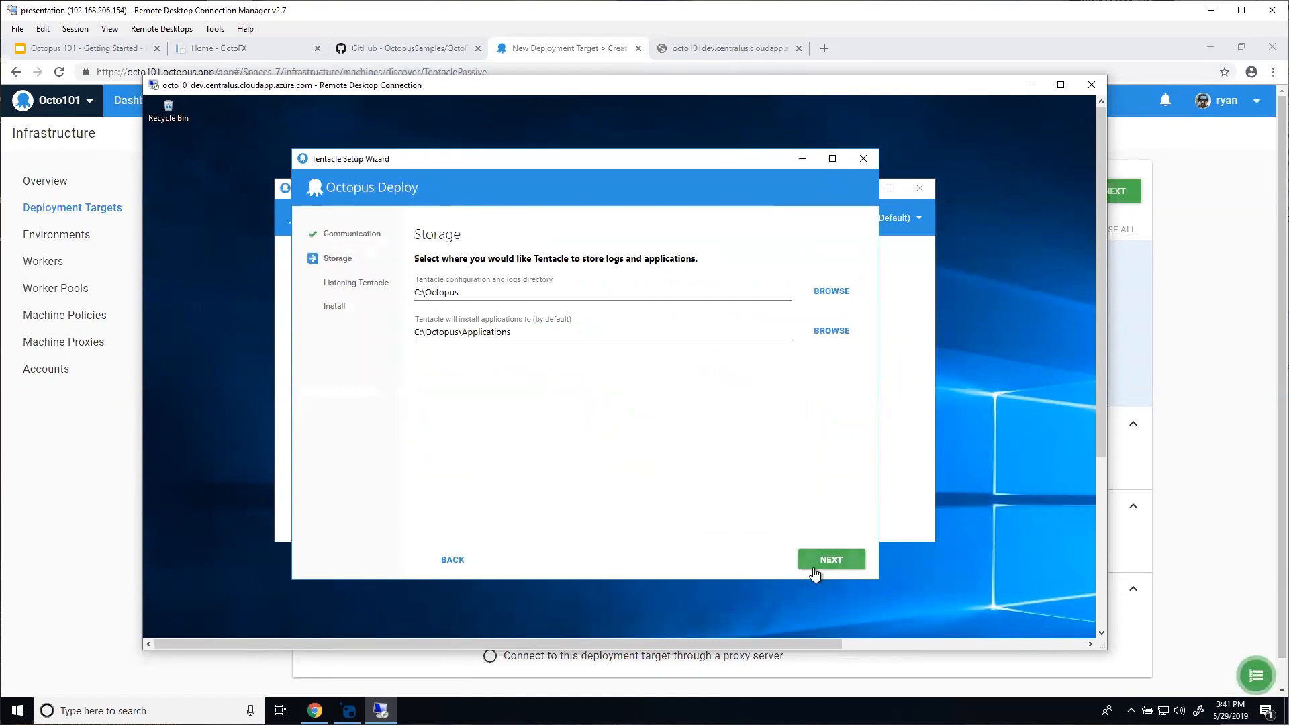
pyautogui.click(863, 564)
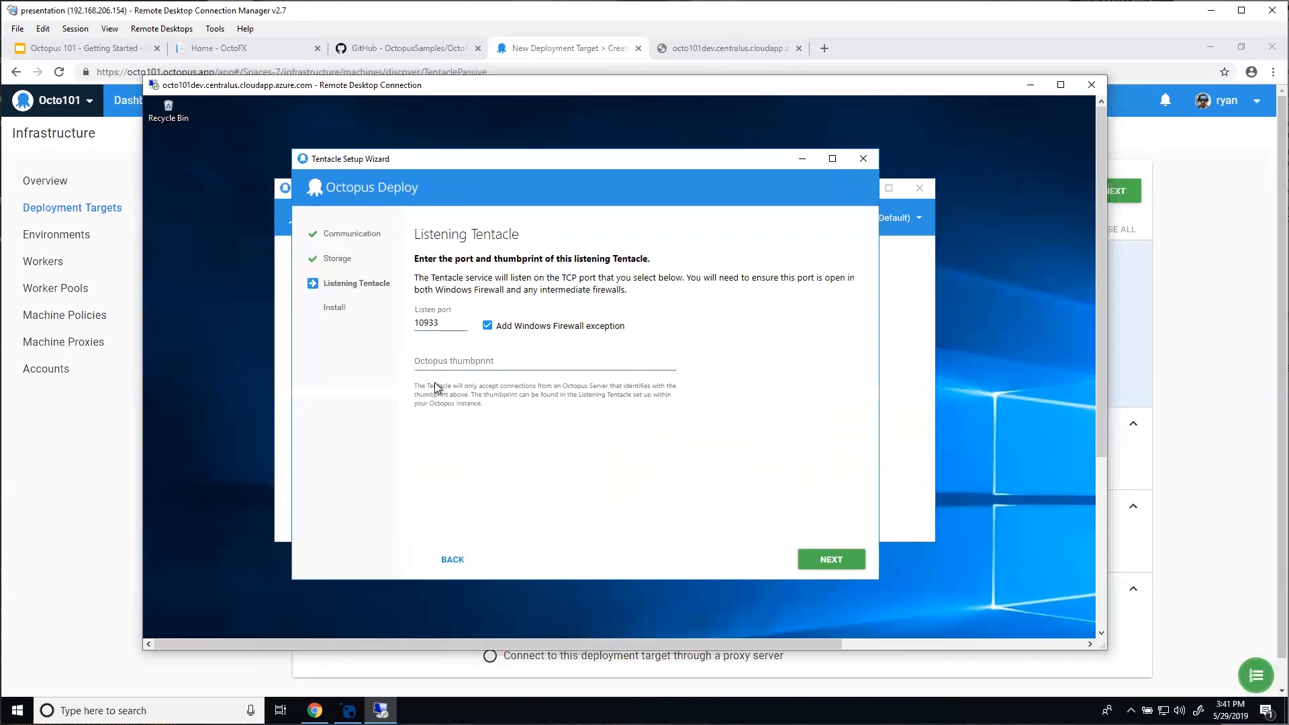
# Step: Paste the Octopus server thumbprint into the wizard and continue with port 10933
pyautogui.click(468, 365)
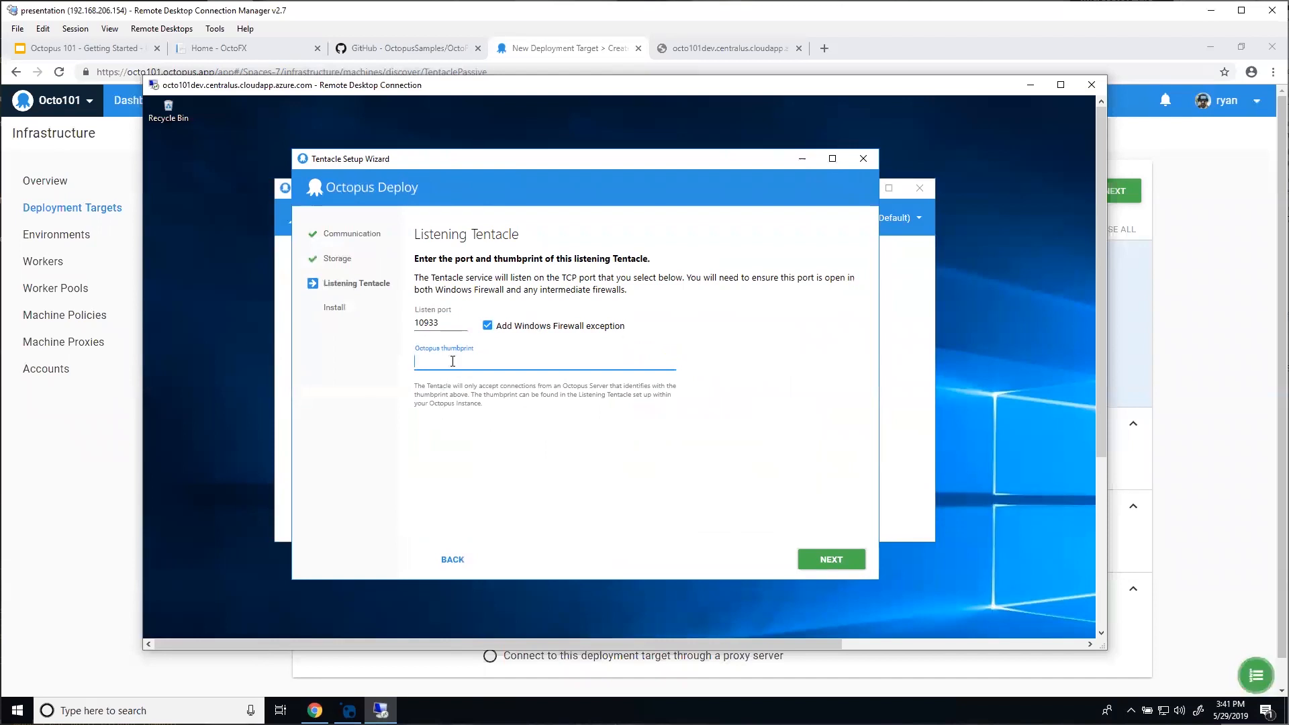
pyautogui.rightClick(452, 366)
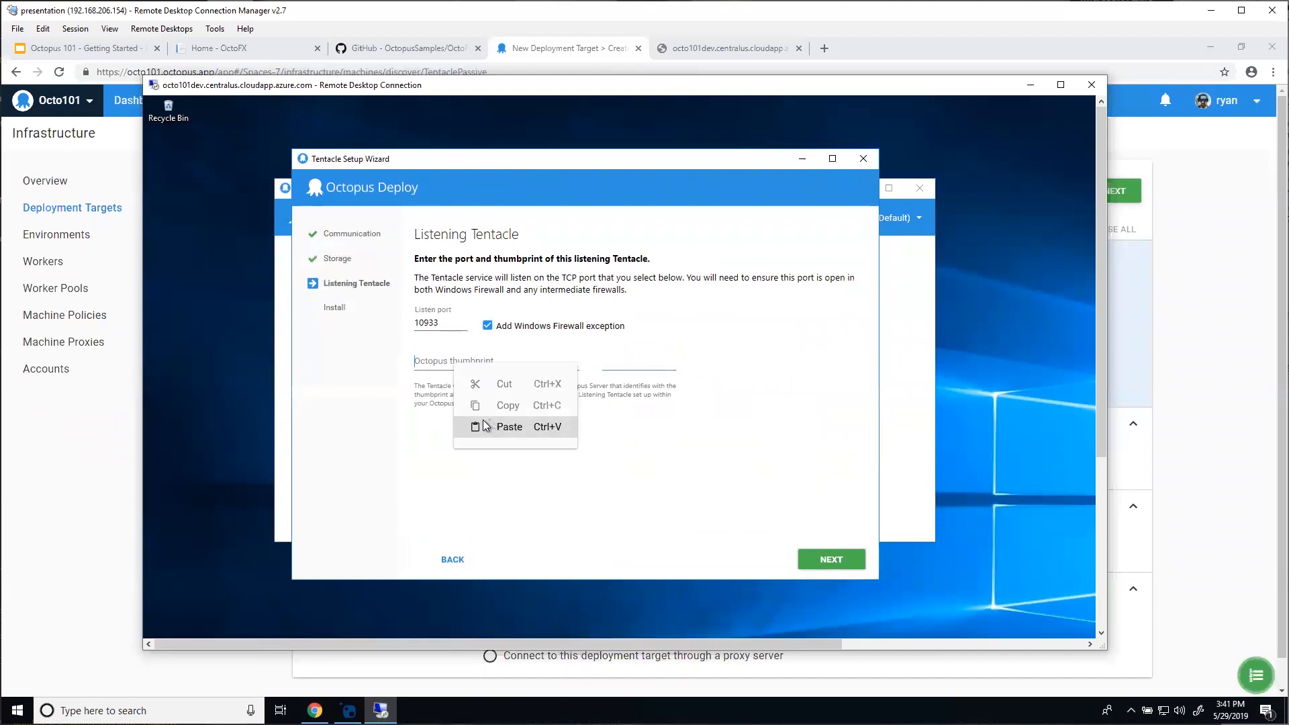
pyautogui.click(491, 427)
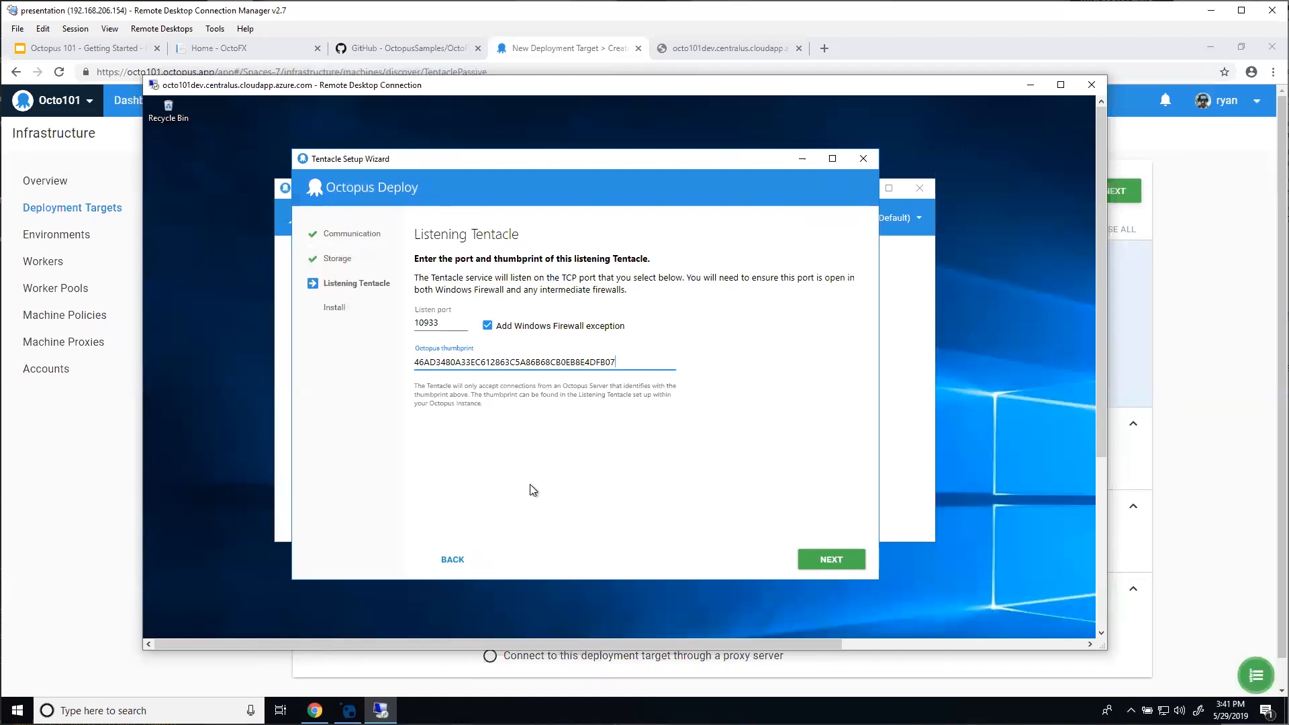
pyautogui.click(844, 562)
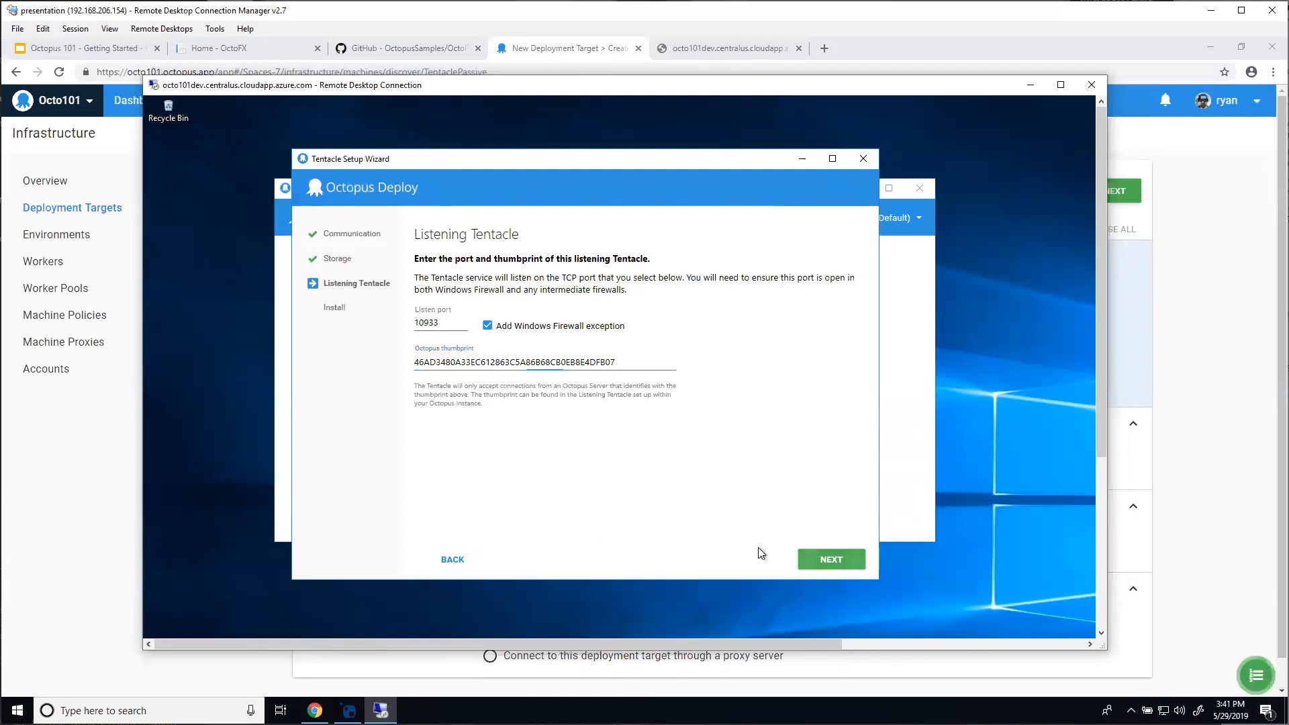
# Step: Install the Tentacle service and close the finished setup wizard
pyautogui.click(604, 302)
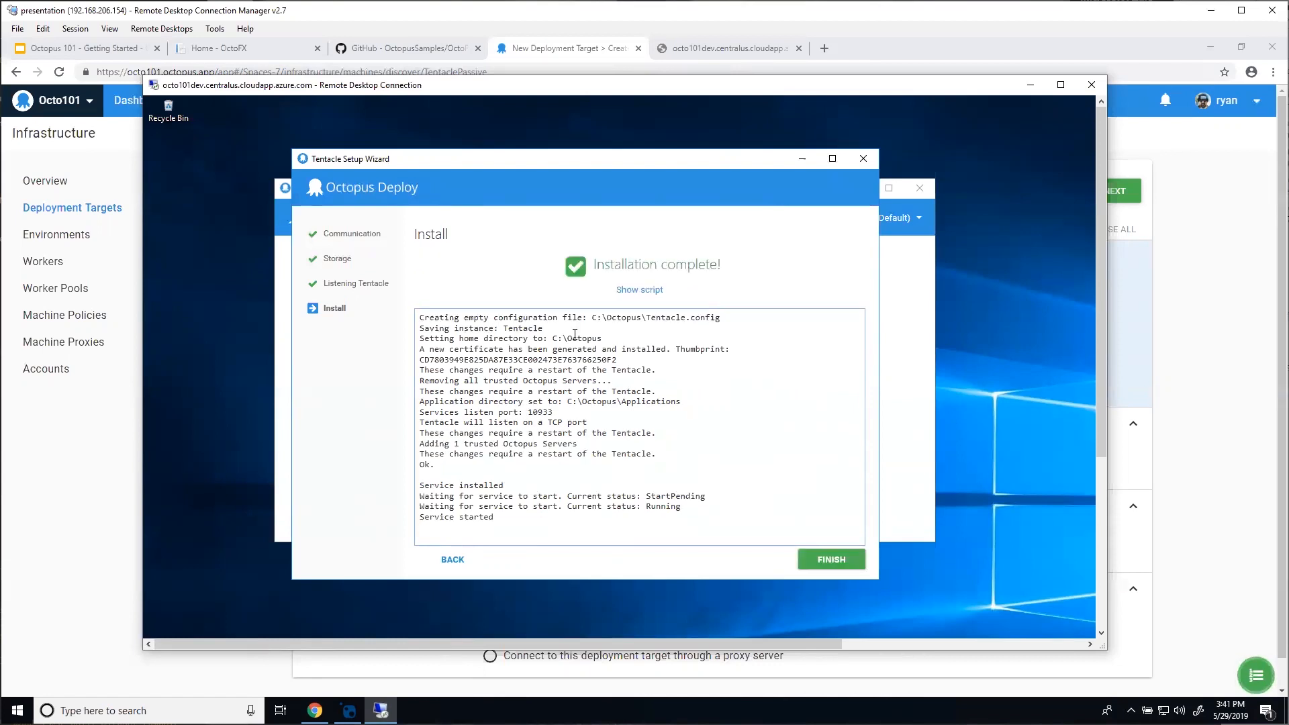
pyautogui.click(831, 560)
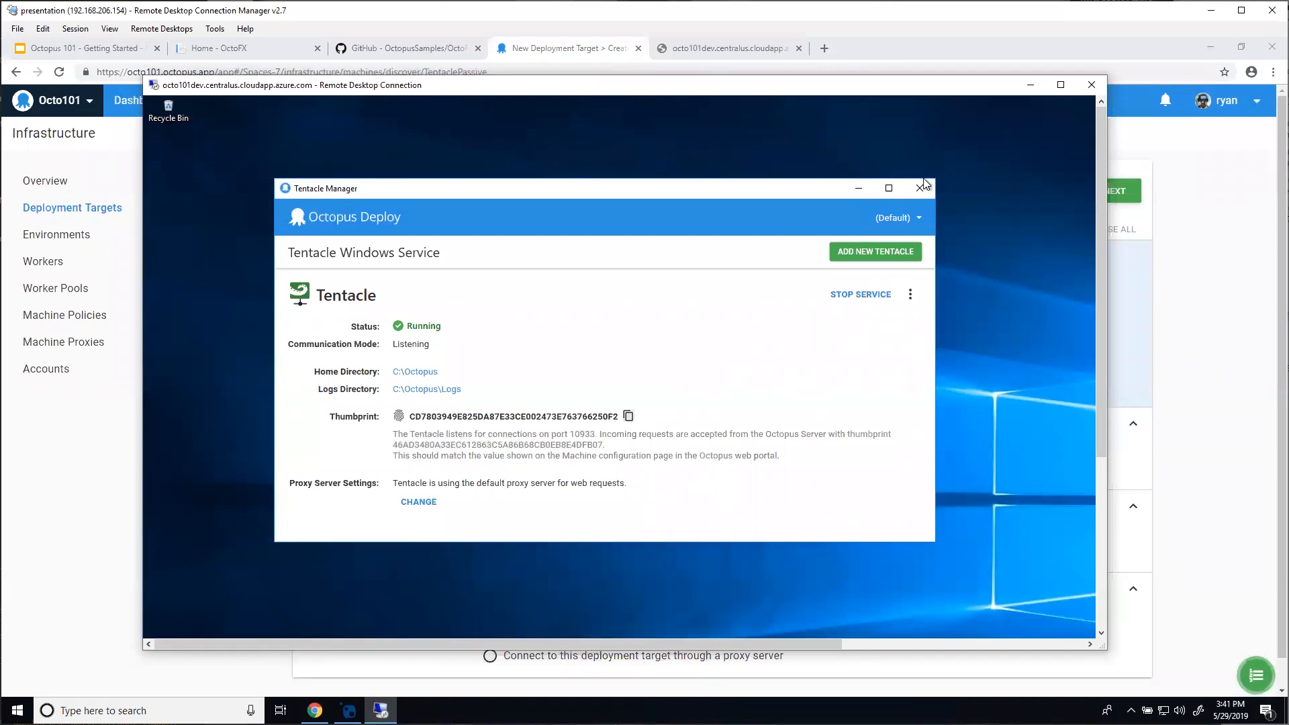
# Step: Discover the Tentacle at octo101dev.centralus.cloudapp.azure.com on port 10933 and review its target form
pyautogui.click(1030, 85)
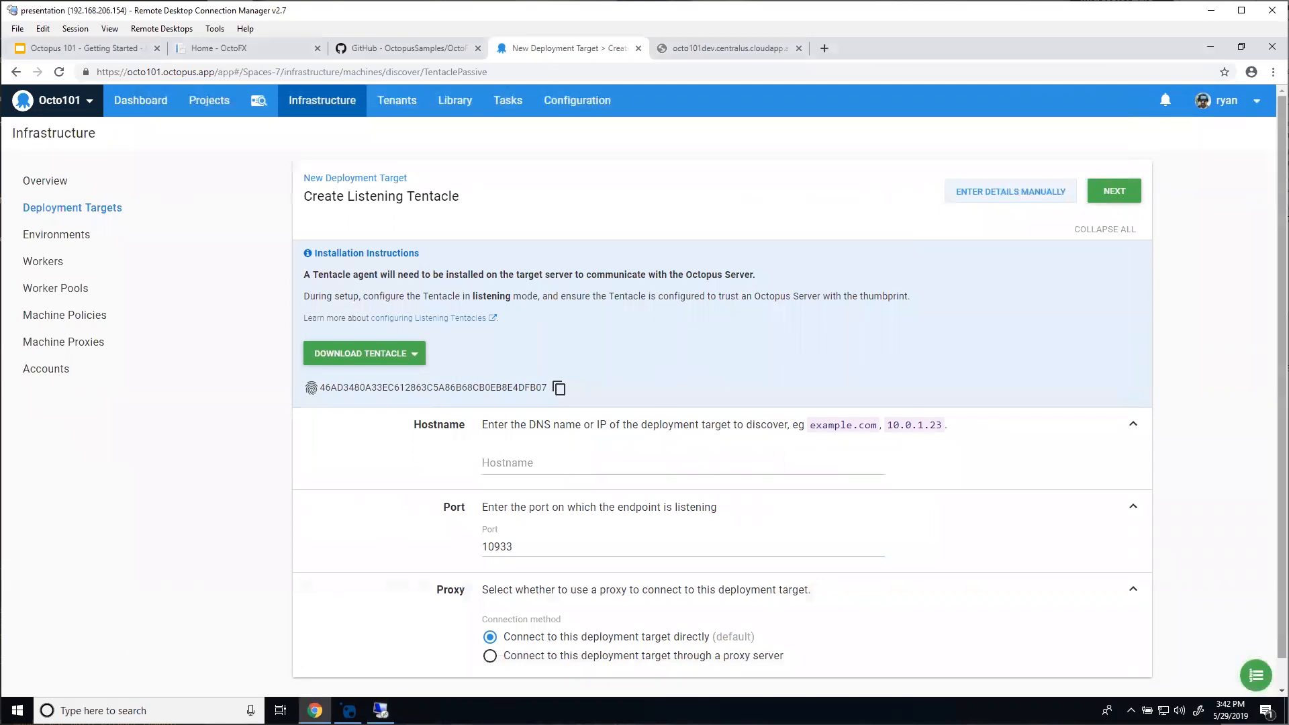
pyautogui.write('octo101dev.centralus.cloudapp.azure.com')
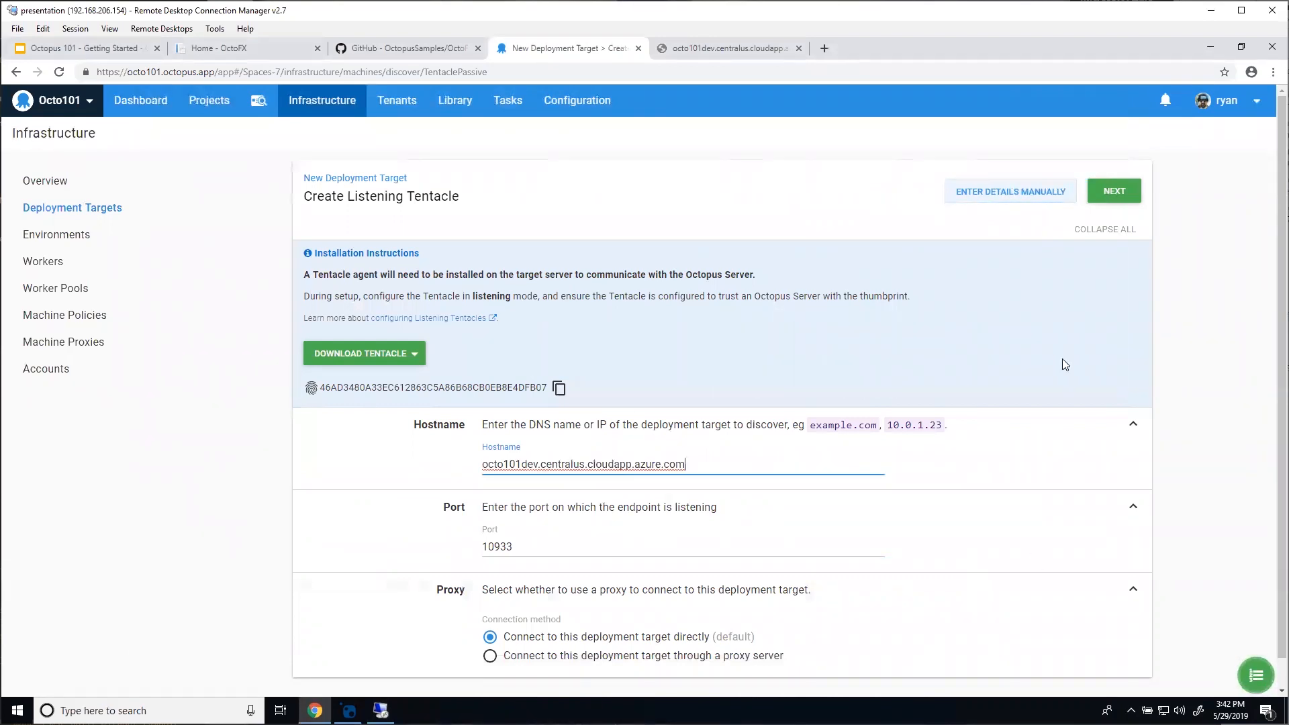
pyautogui.click(1115, 193)
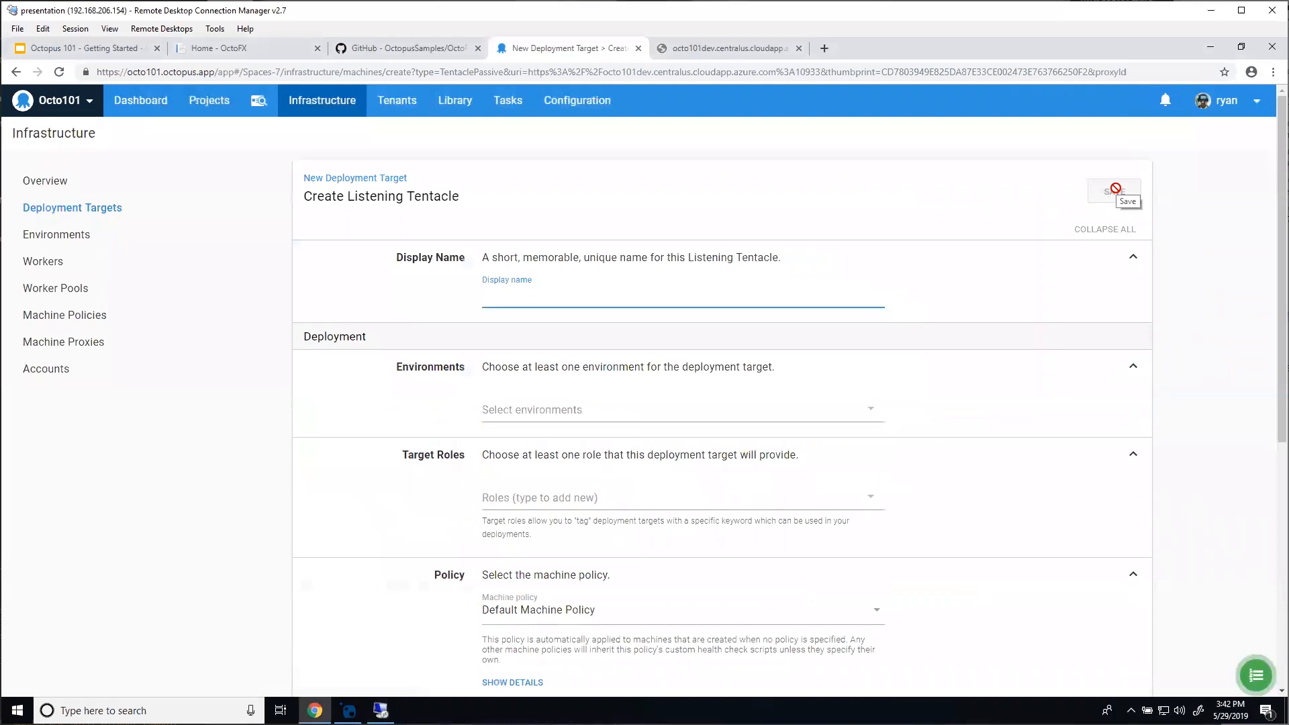
pyautogui.scroll(-1, 324, 332)
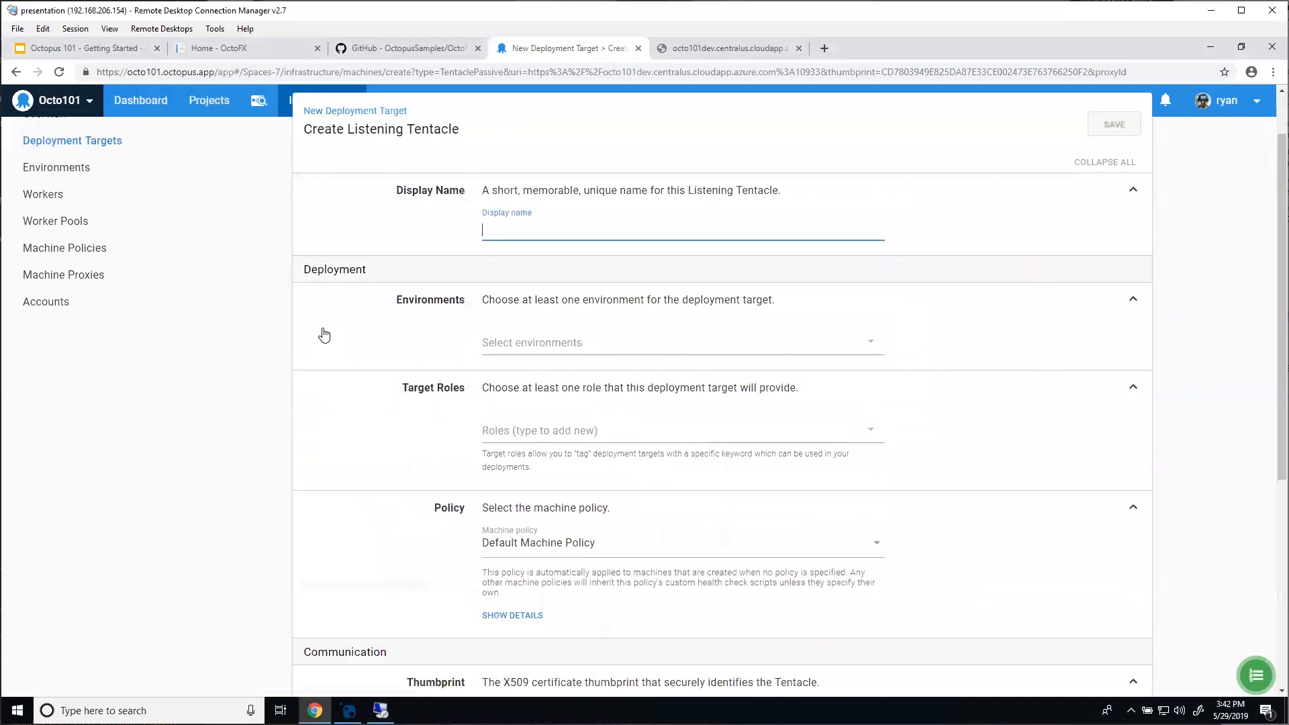
pyautogui.scroll(-5, 325, 334)
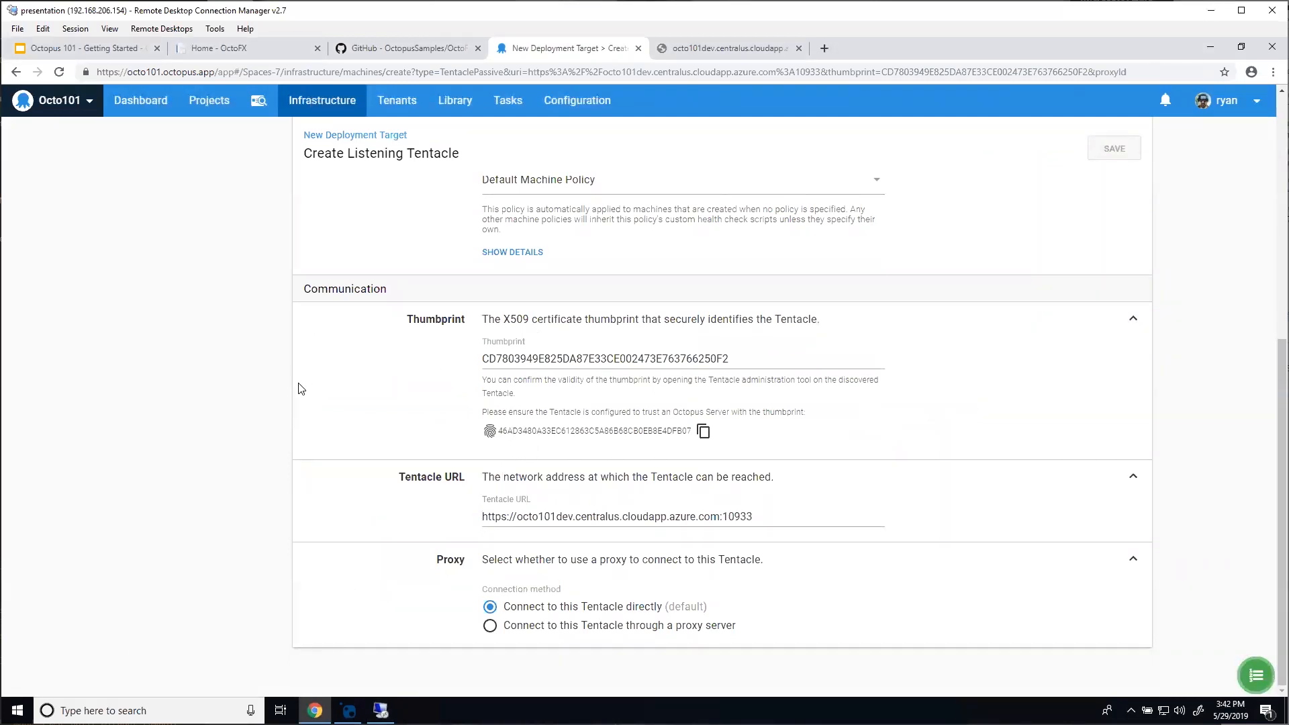
pyautogui.scroll(6, 300, 388)
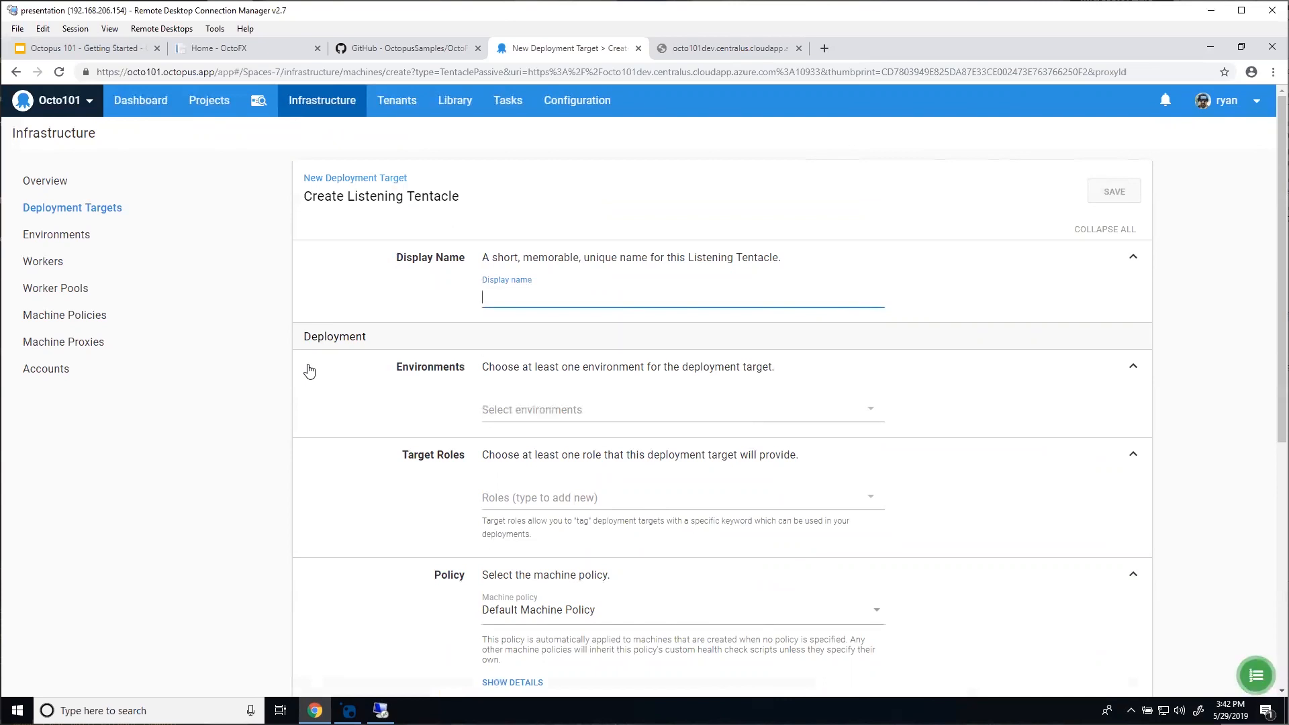
# Step: Enter display name 'OctoFX Dev Web and App Server' and choose Development as its environment
pyautogui.write('OctoFX De')
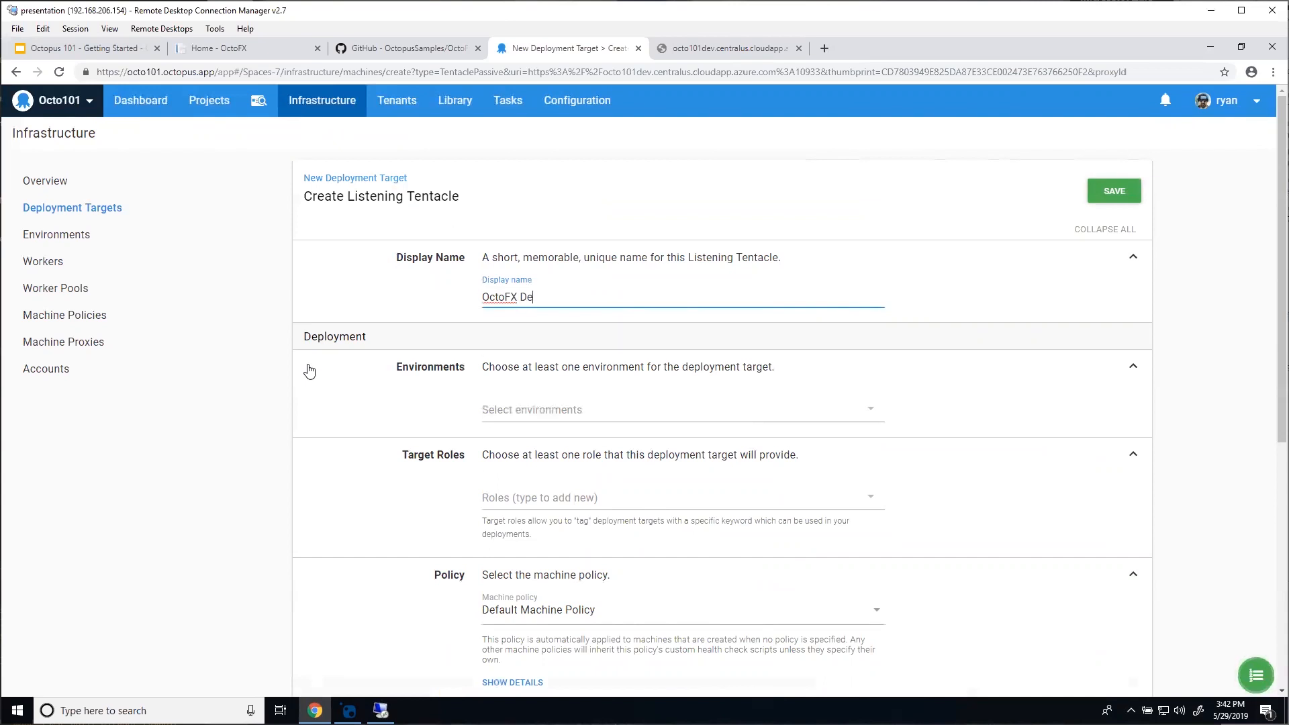
pyautogui.write('v Web and')
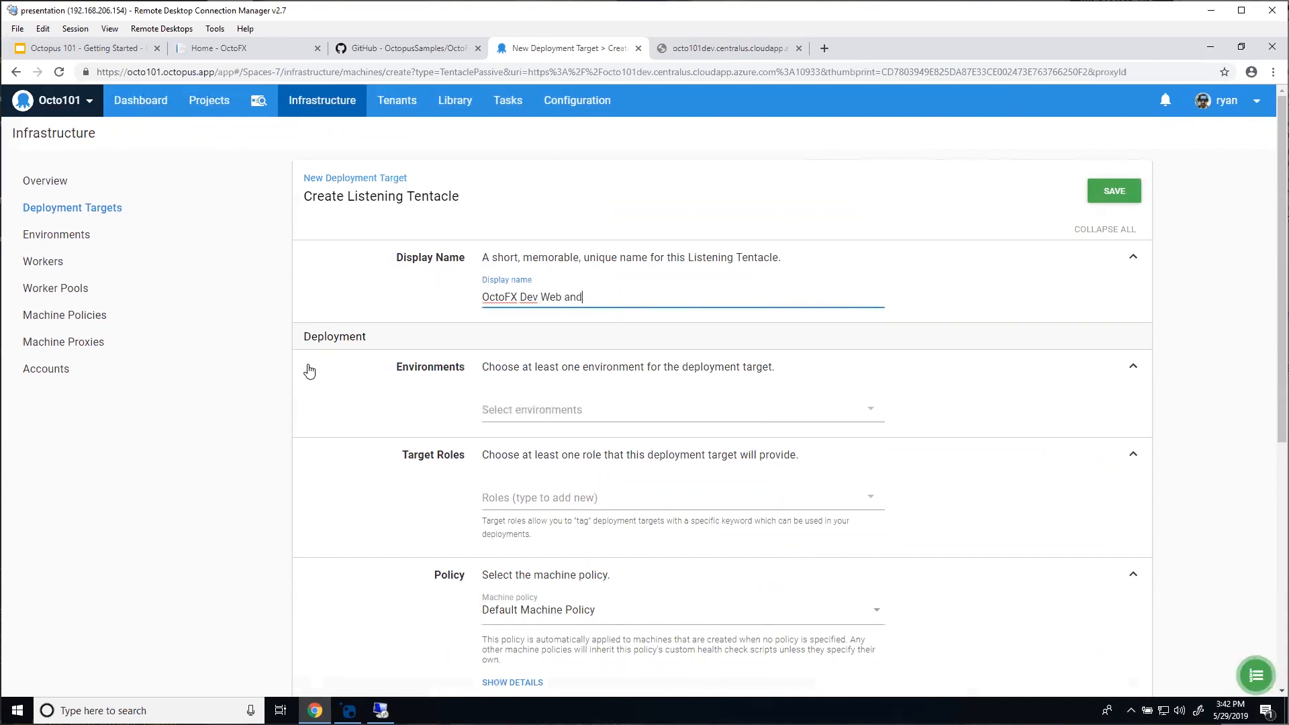
pyautogui.write(' App Server')
pyautogui.click(515, 411)
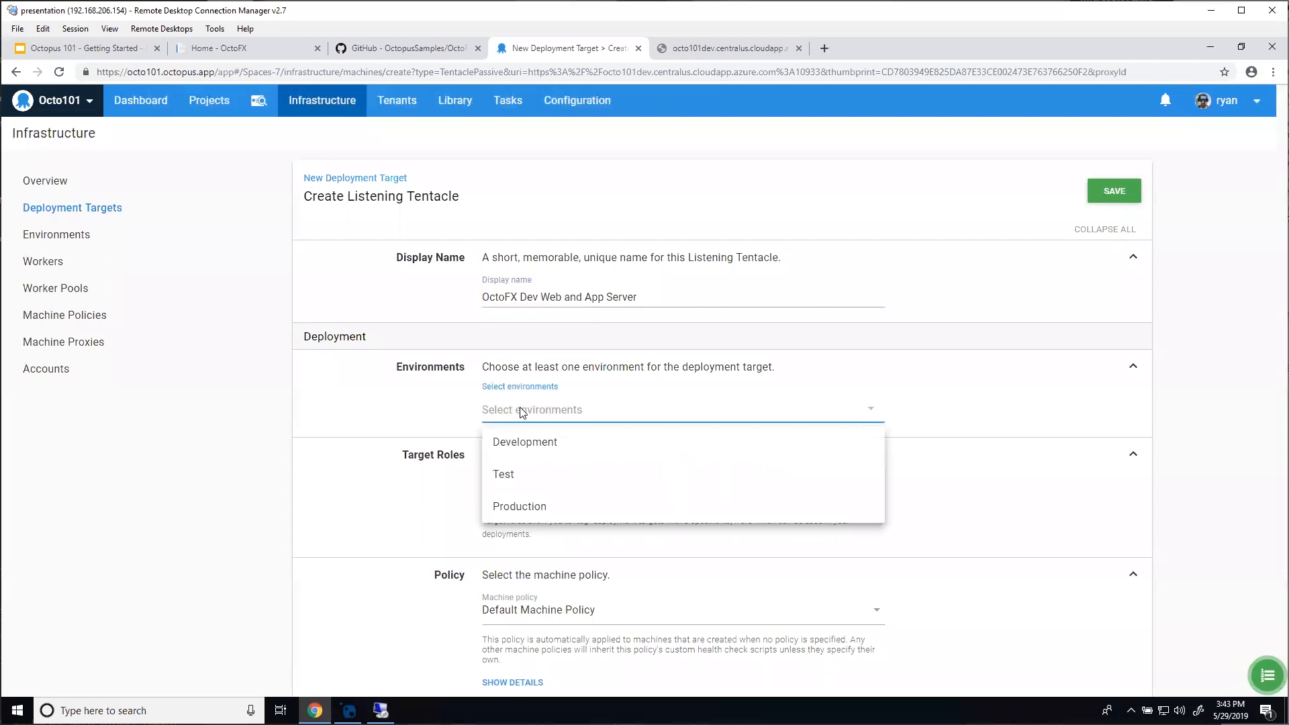
pyautogui.click(549, 457)
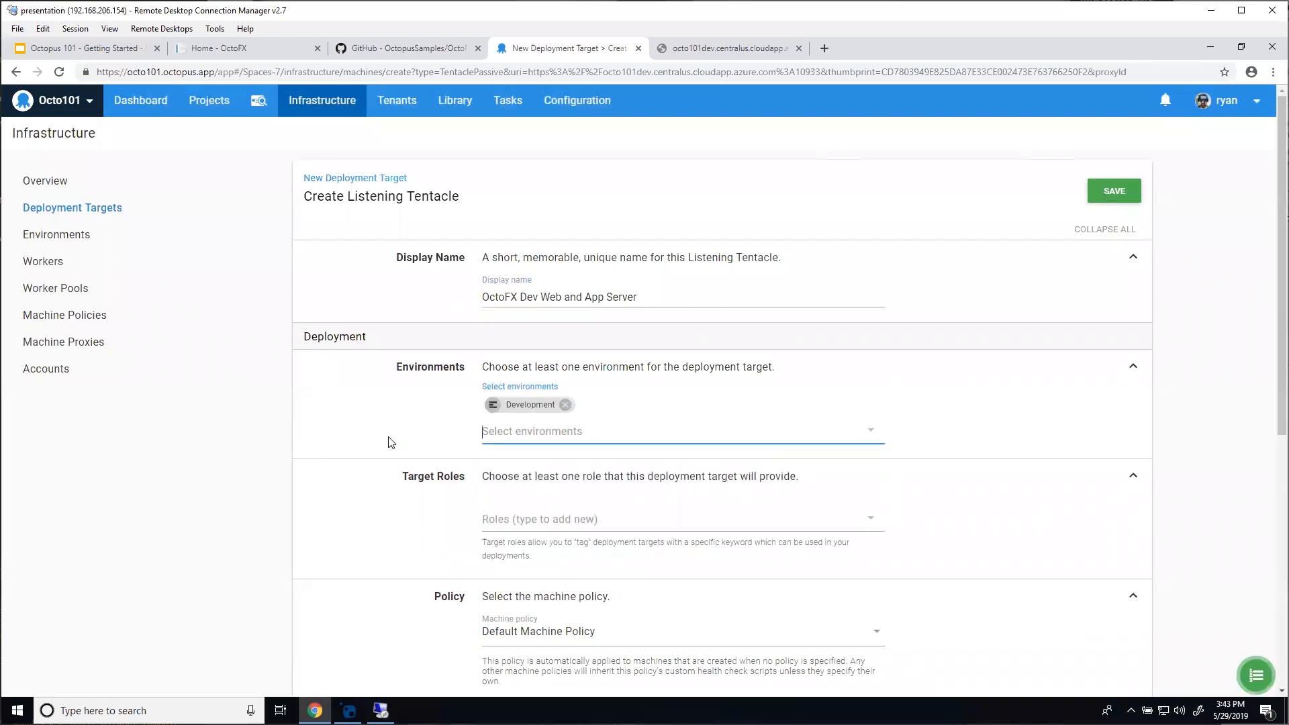
# Step: Create and add the new target roles 'web' and 'app'
pyautogui.scroll(-1, 396, 451)
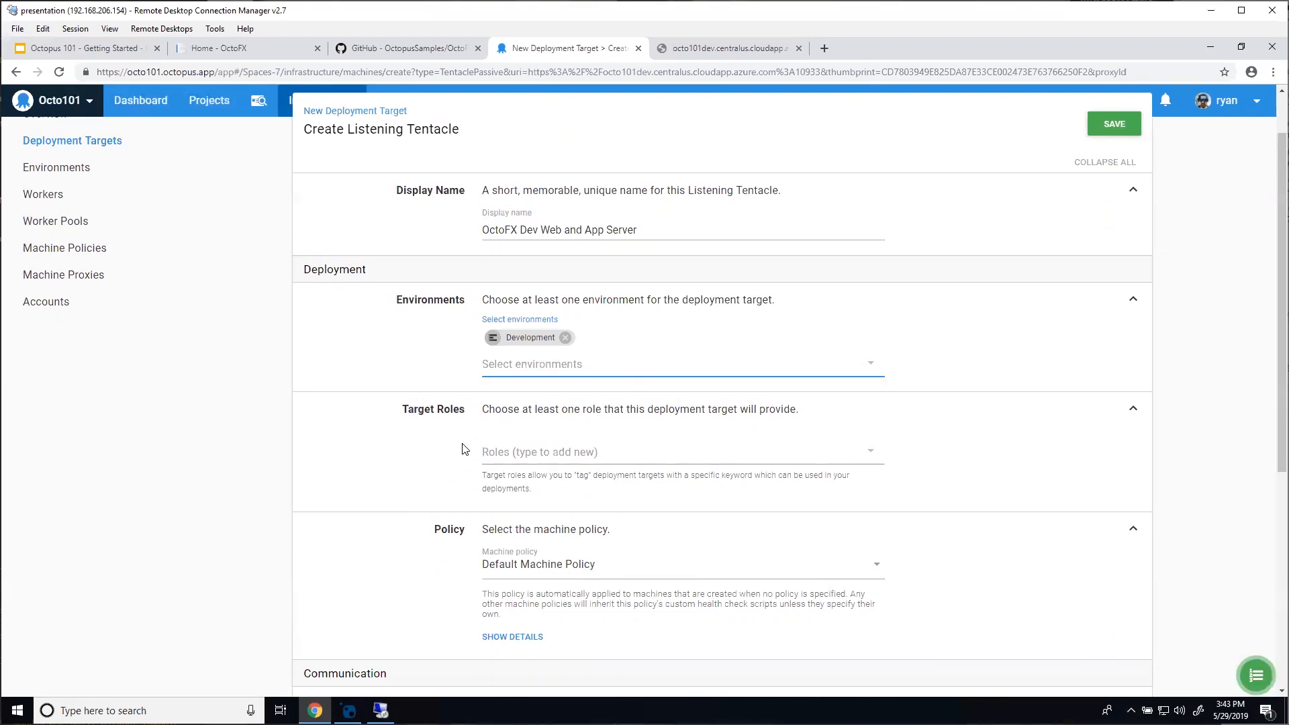
pyautogui.click(540, 449)
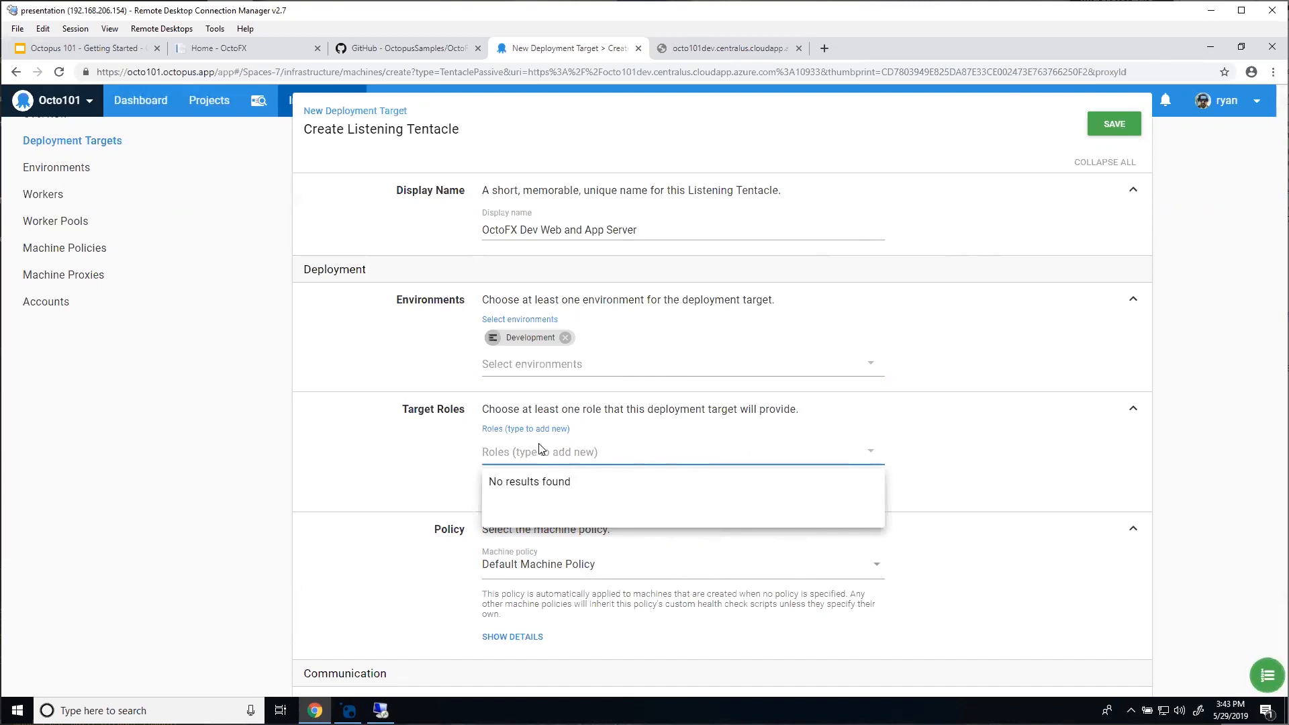
pyautogui.write('web')
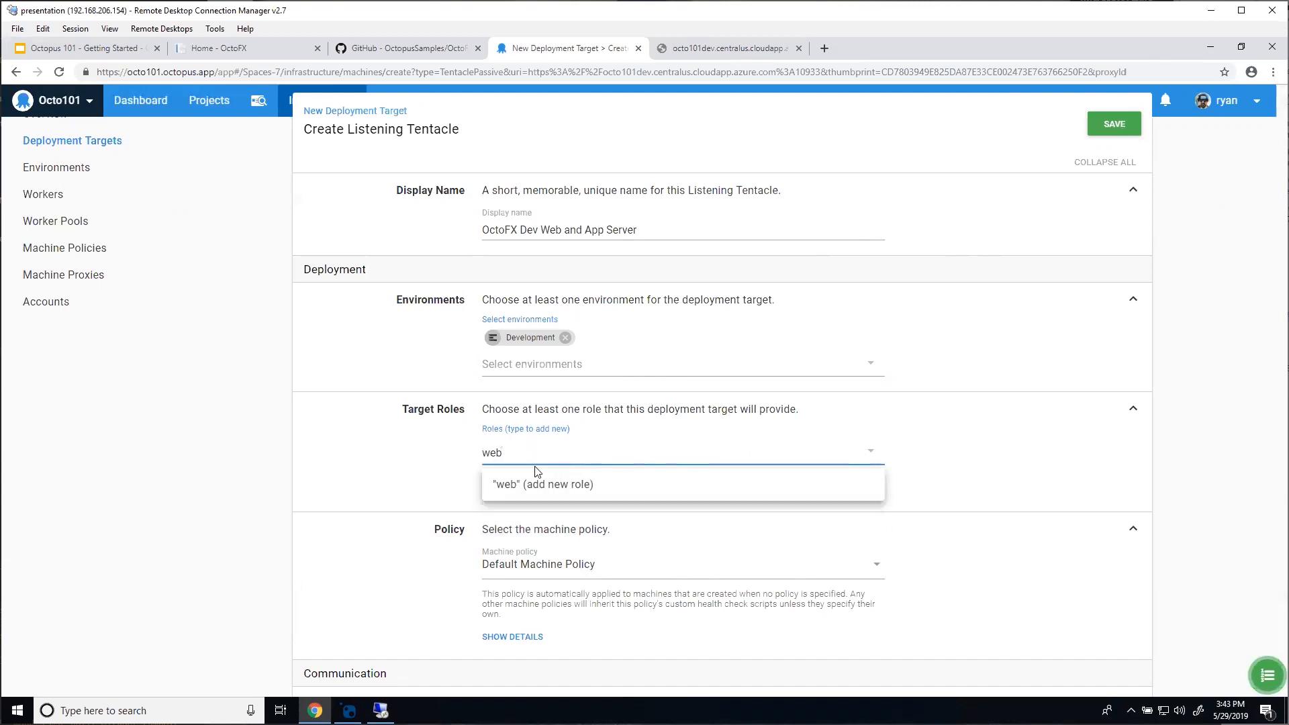
pyautogui.click(542, 474)
pyautogui.write('data')
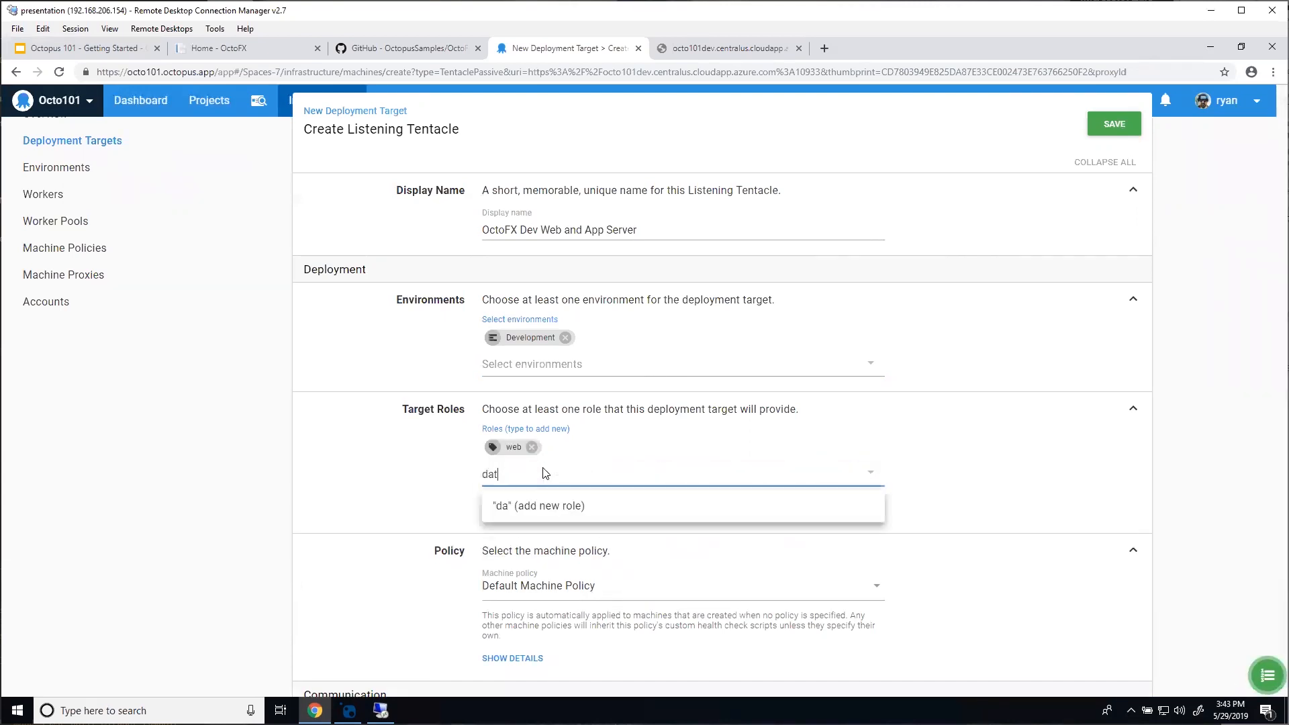
pyautogui.press('BackSpace')
pyautogui.press('BackSpace')
pyautogui.press('BackSpace')
pyautogui.press('BackSpace')
pyautogui.write('app')
pyautogui.click(537, 507)
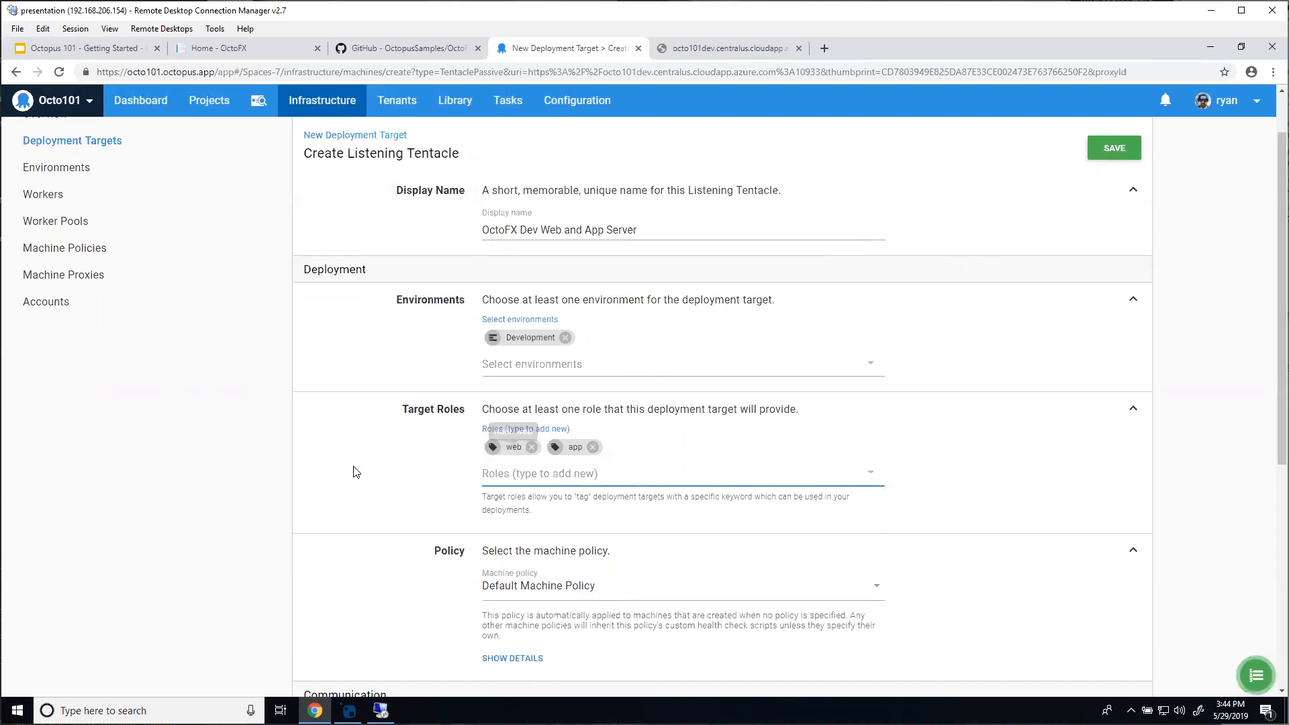
# Step: Remove the web and app role chips, then add octofx-tradingsite and octofx-rateservice as new roles
pyautogui.click(530, 447)
pyautogui.click(531, 447)
pyautogui.click(564, 454)
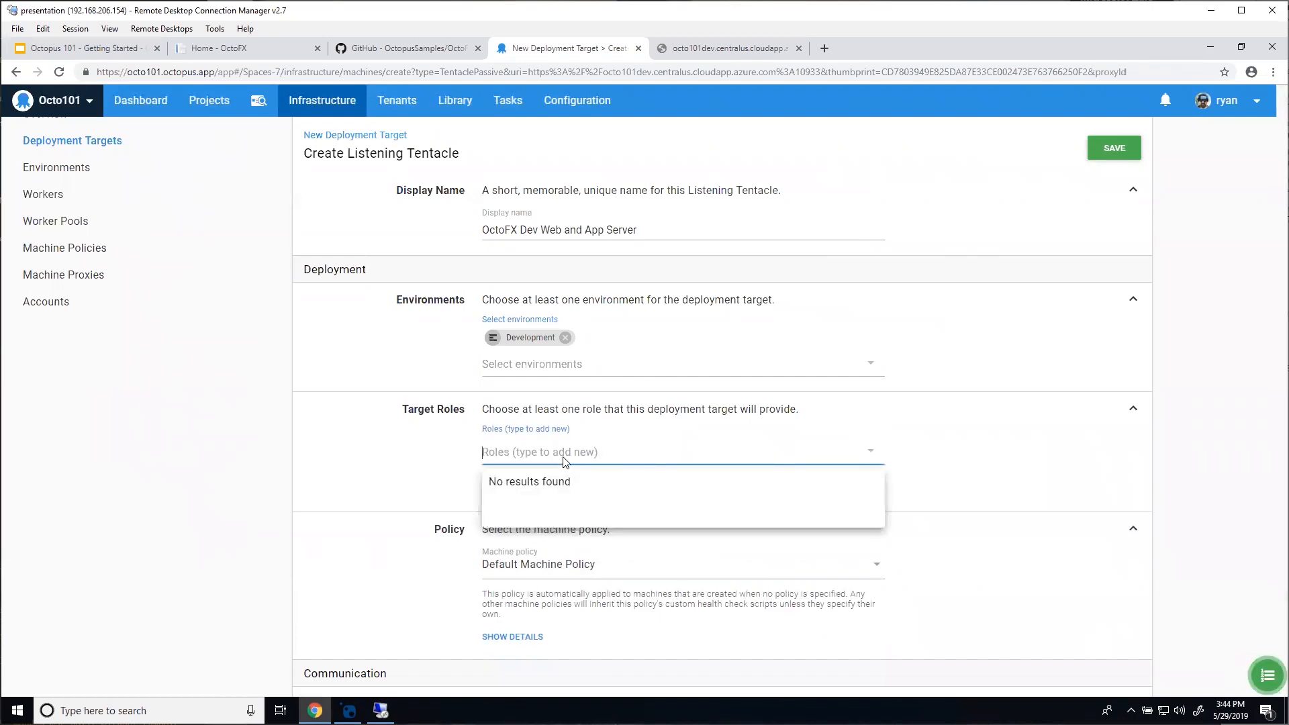
pyautogui.write('octofx')
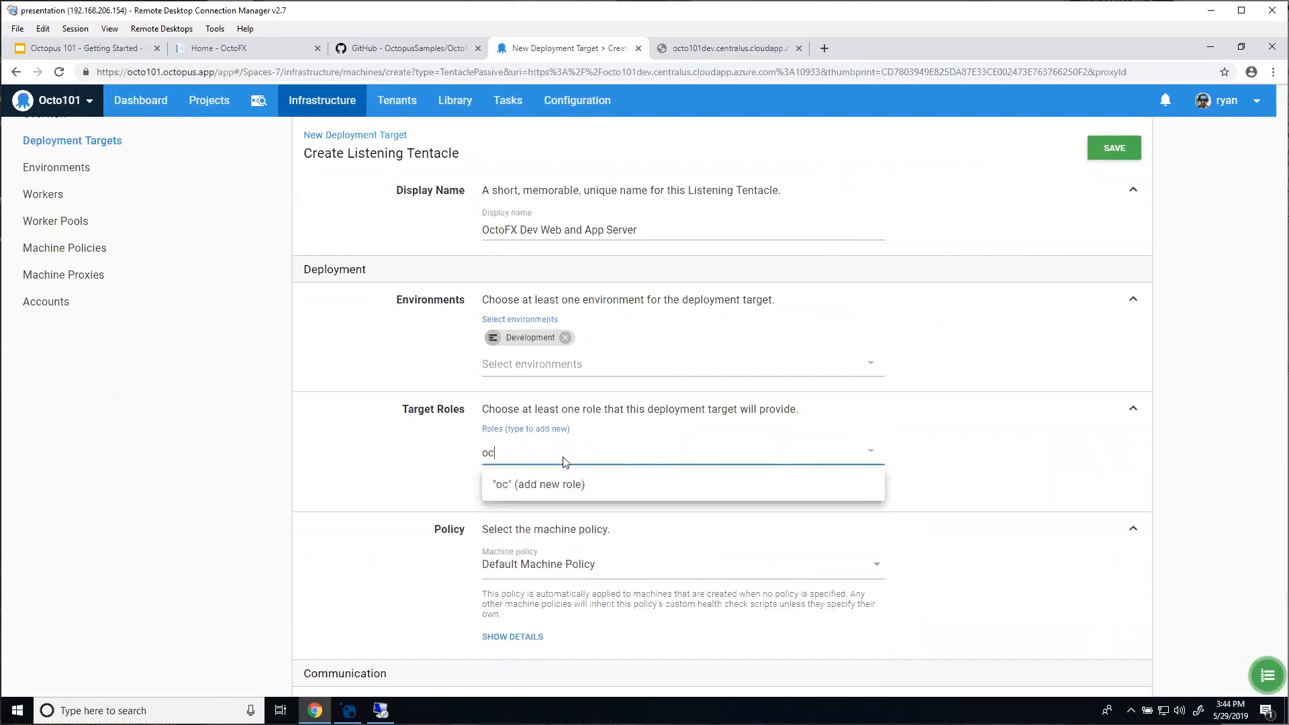
pyautogui.write('-web')
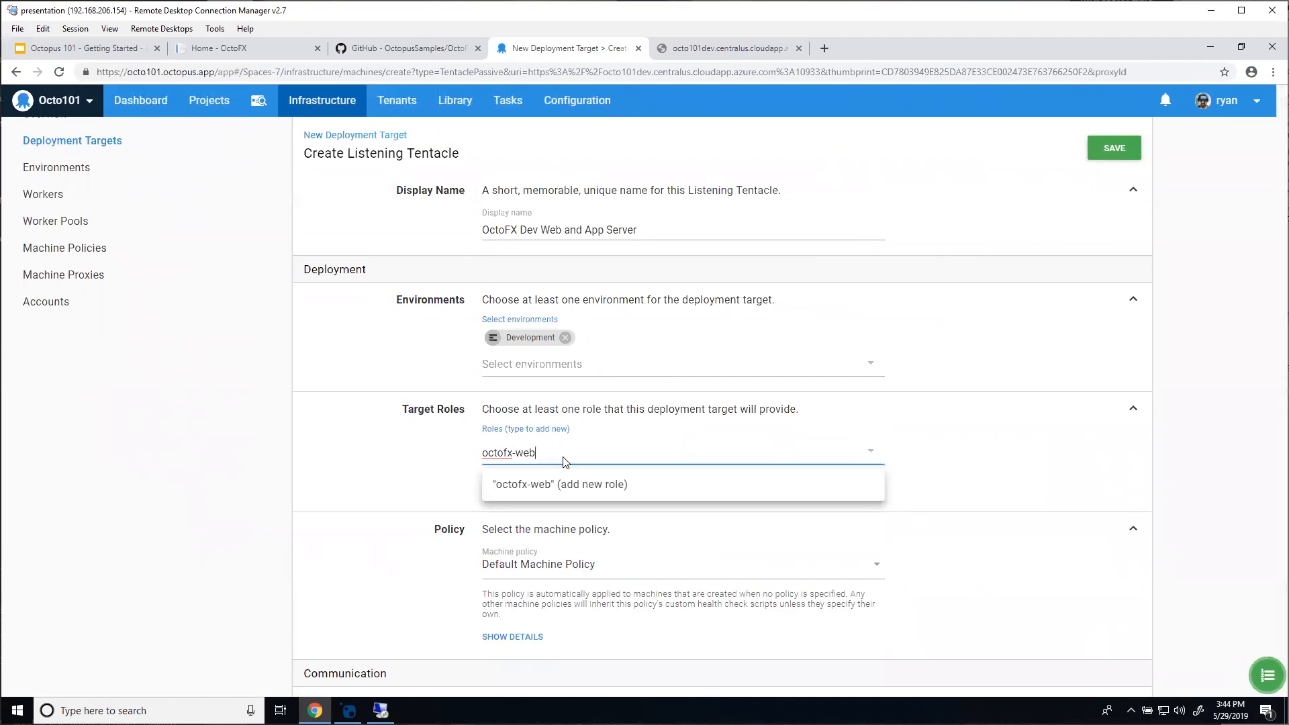
pyautogui.press('BackSpace')
pyautogui.press('BackSpace')
pyautogui.press('BackSpace')
pyautogui.write('tradingsite')
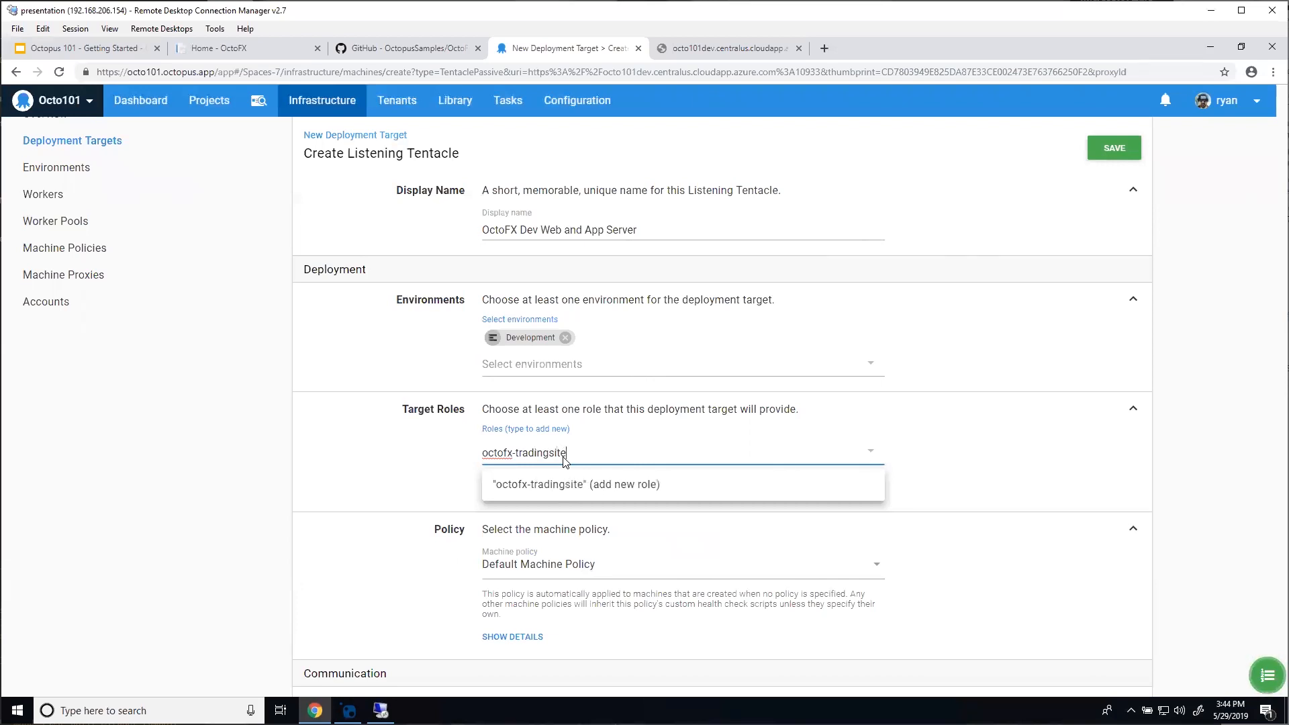
pyautogui.click(561, 482)
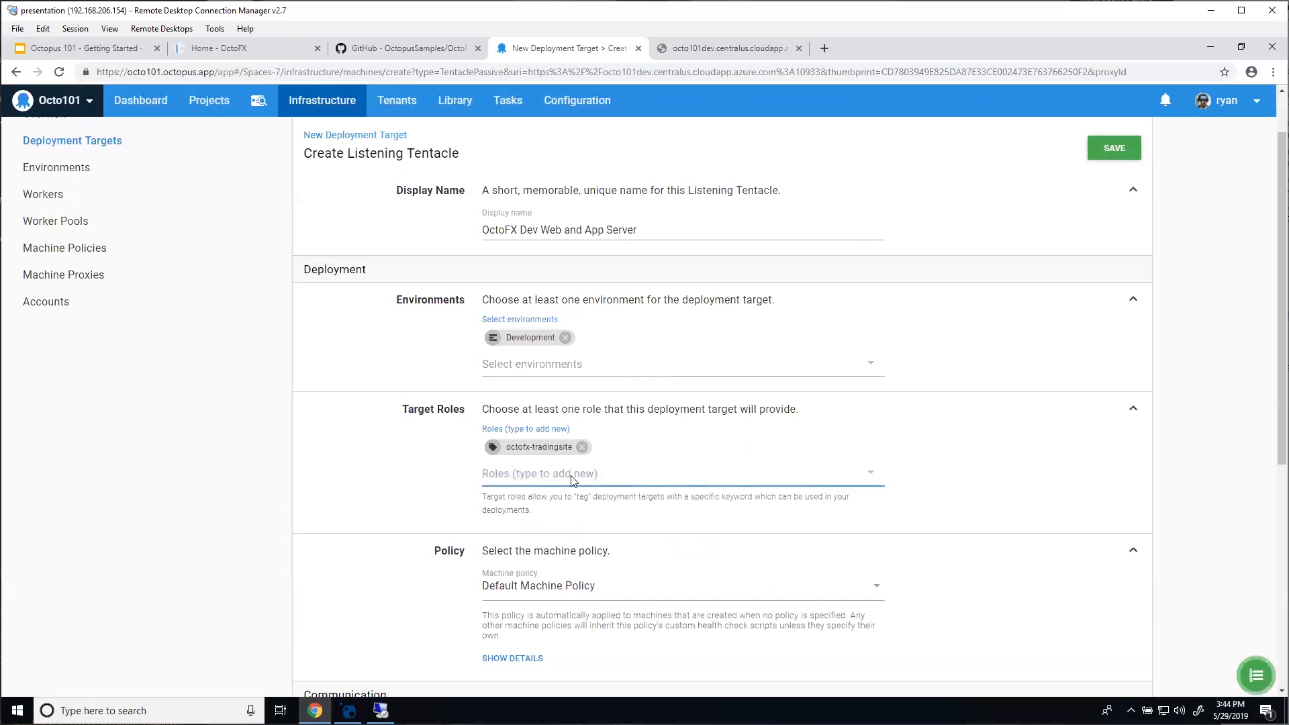
pyautogui.write('o')
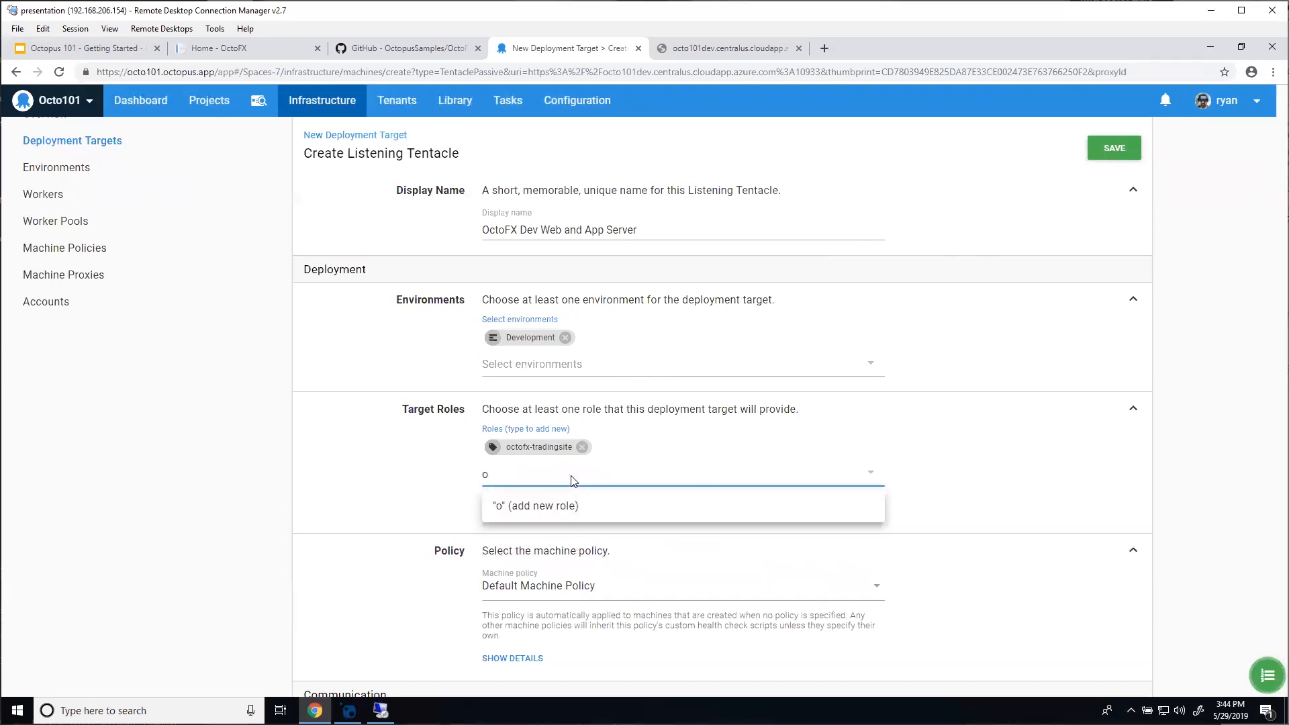
pyautogui.write('c')
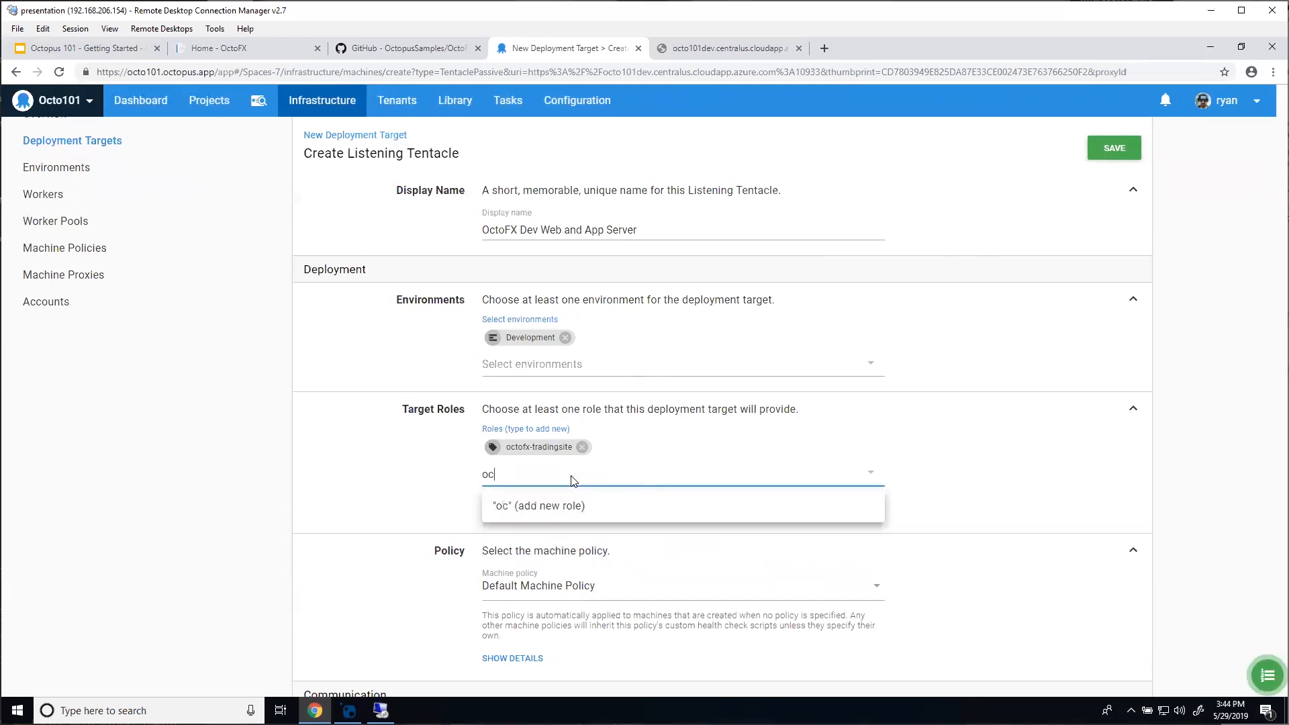
pyautogui.write('tofx-rateservice')
pyautogui.click(587, 507)
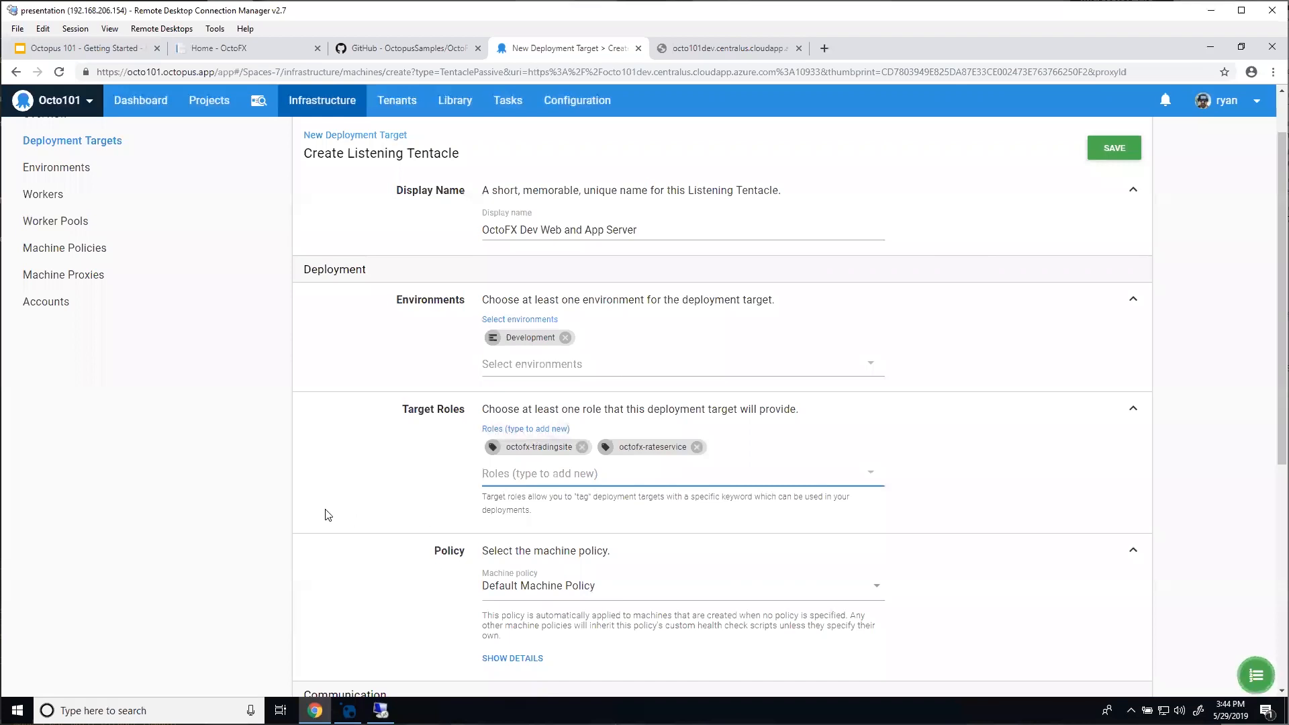
pyautogui.scroll(1, 341, 437)
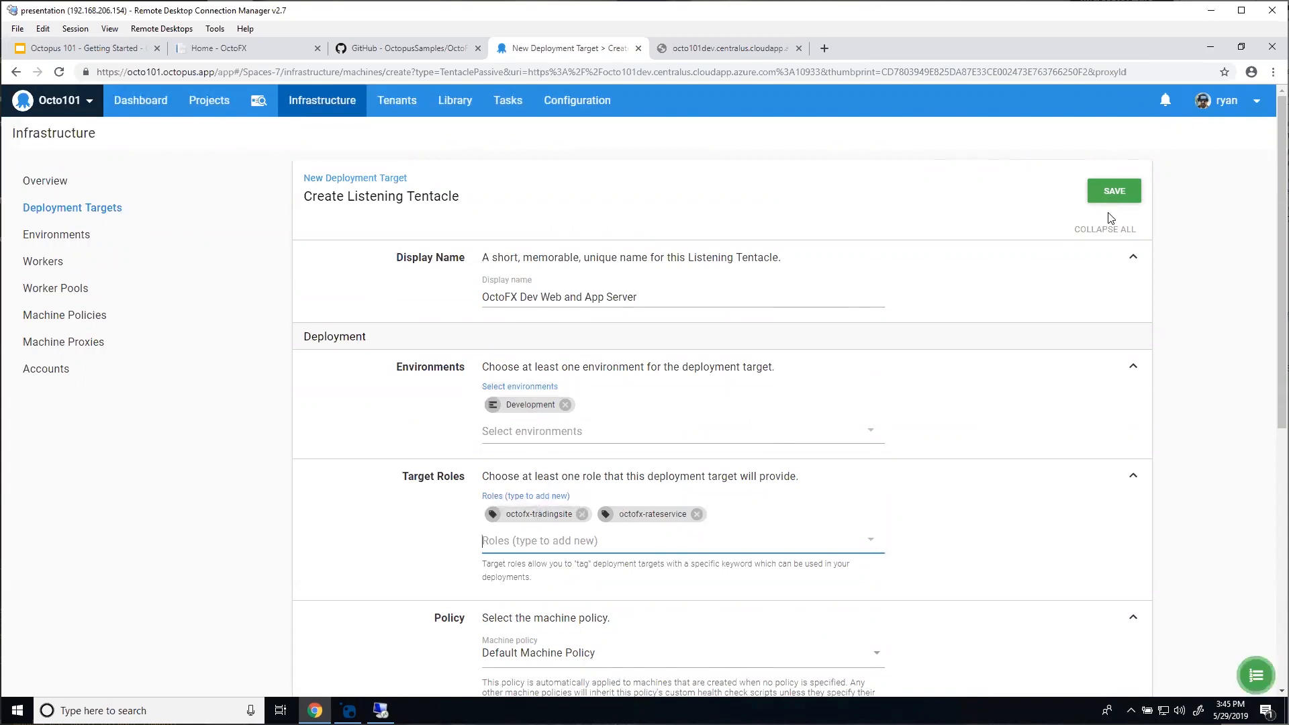
# Step: Save the OctoFX Dev Web and App Server target and return to the Deployment Targets list
pyautogui.click(1112, 194)
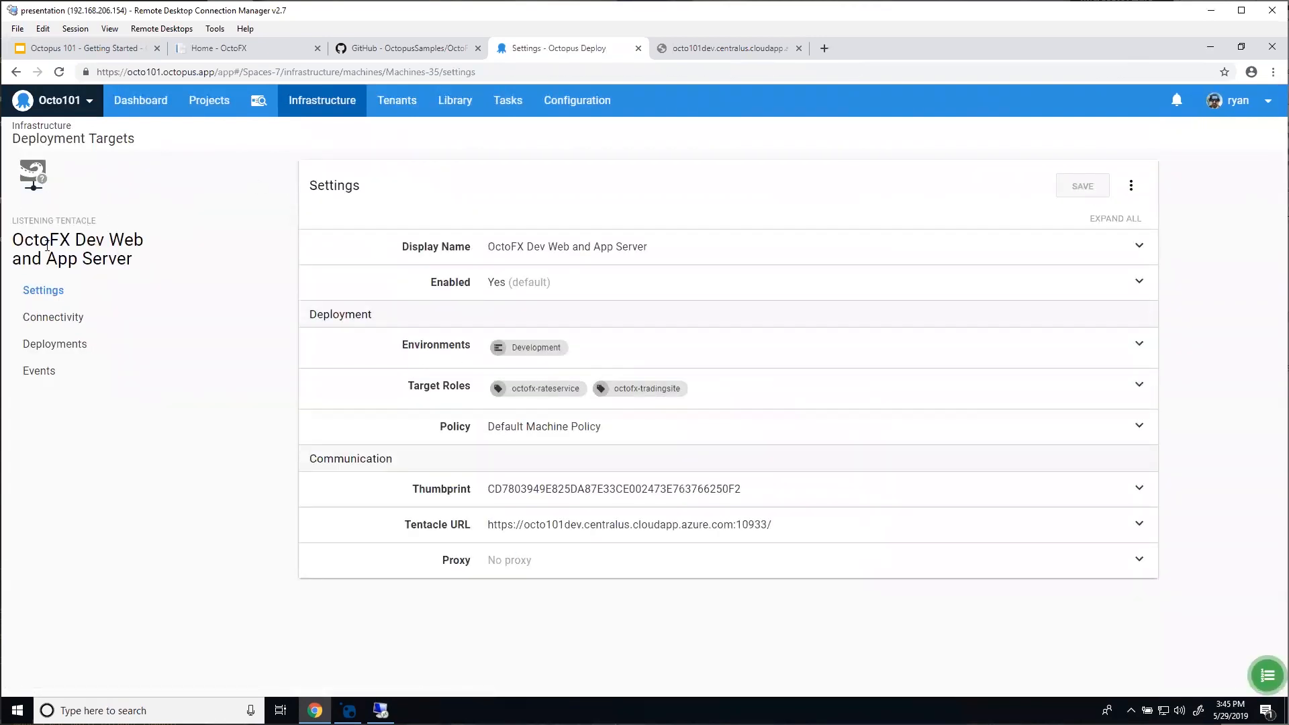
pyautogui.click(53, 146)
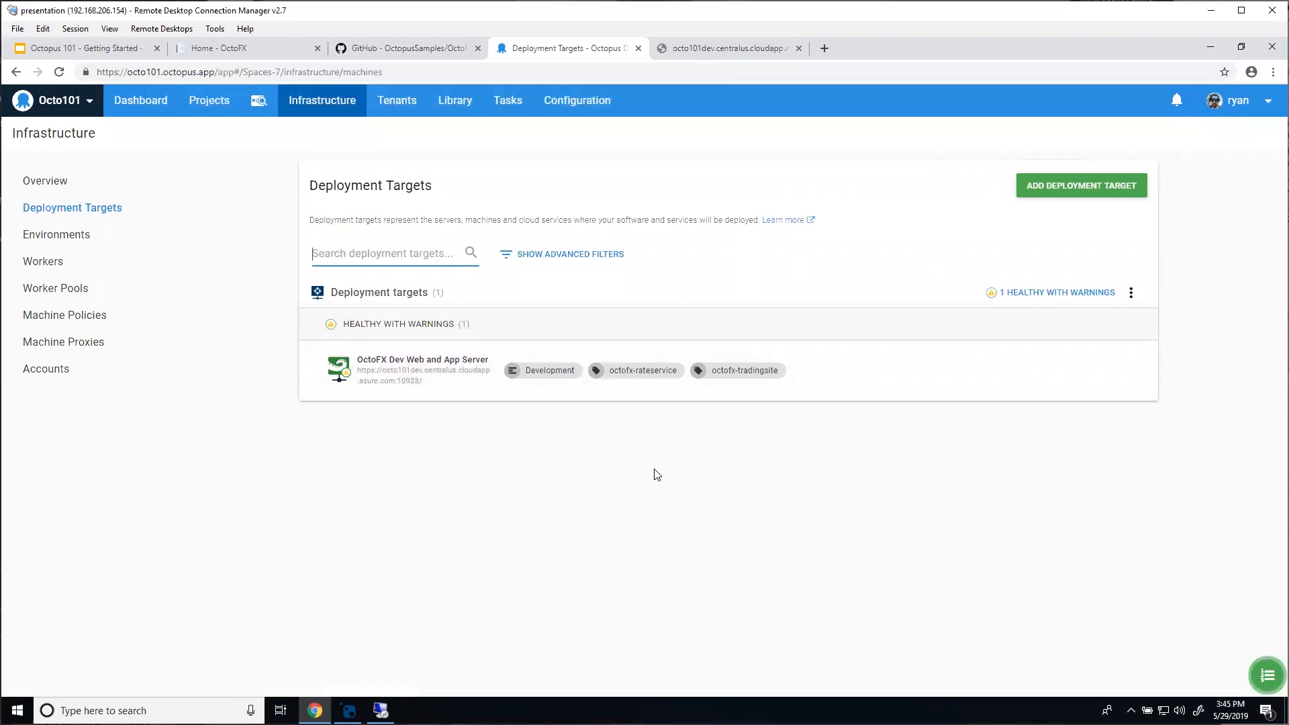
# Step: Discover a Windows listening tentacle at octo101database.centralus.cloudapp.azure.com on port 10933
pyautogui.click(1109, 197)
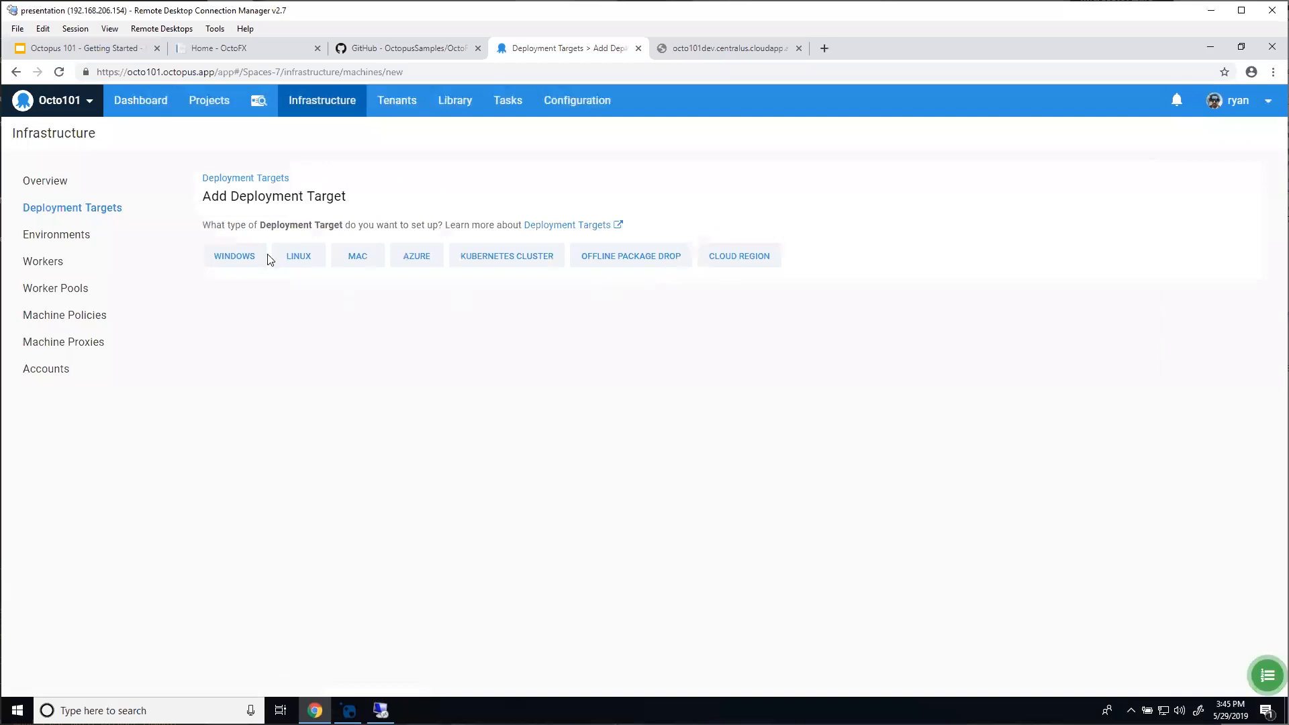
pyautogui.click(252, 260)
pyautogui.click(317, 423)
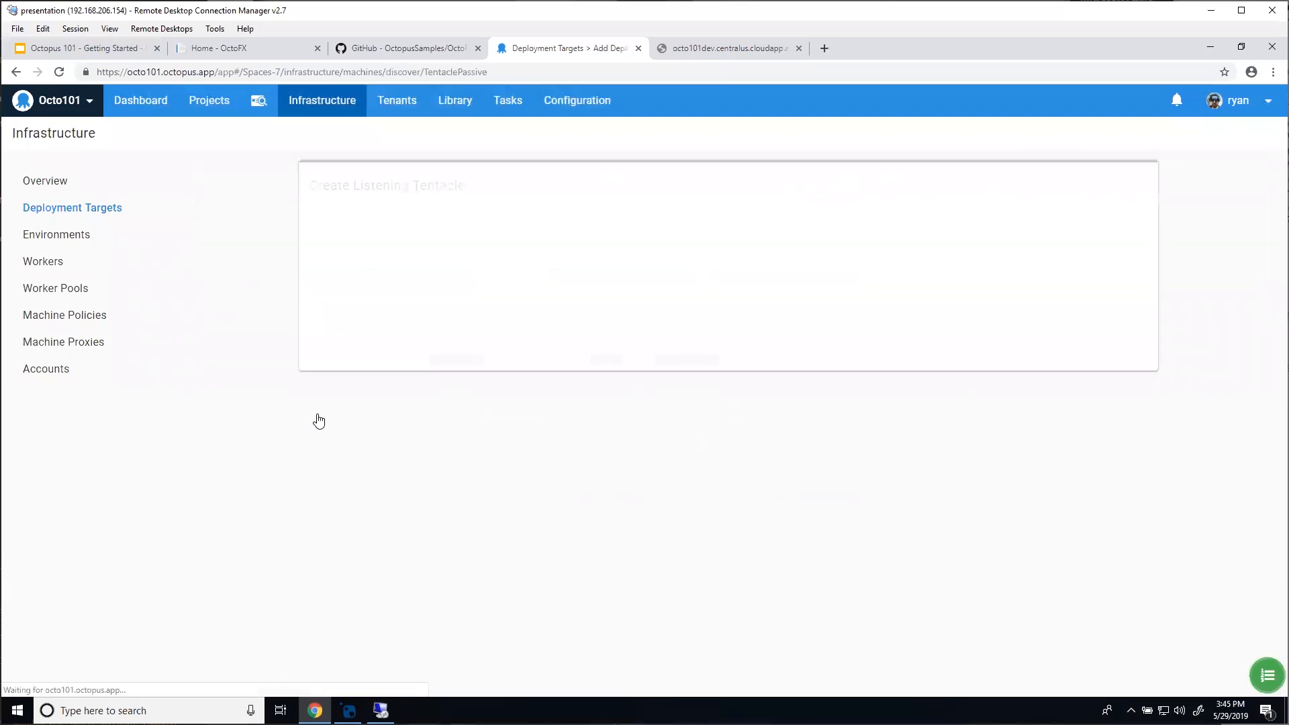
pyautogui.write('octo101dev.centralus.cloudapp.azure.com')
pyautogui.click(539, 464)
pyautogui.press('BackSpace')
pyautogui.press('BackSpace')
pyautogui.press('BackSpace')
pyautogui.write('database')
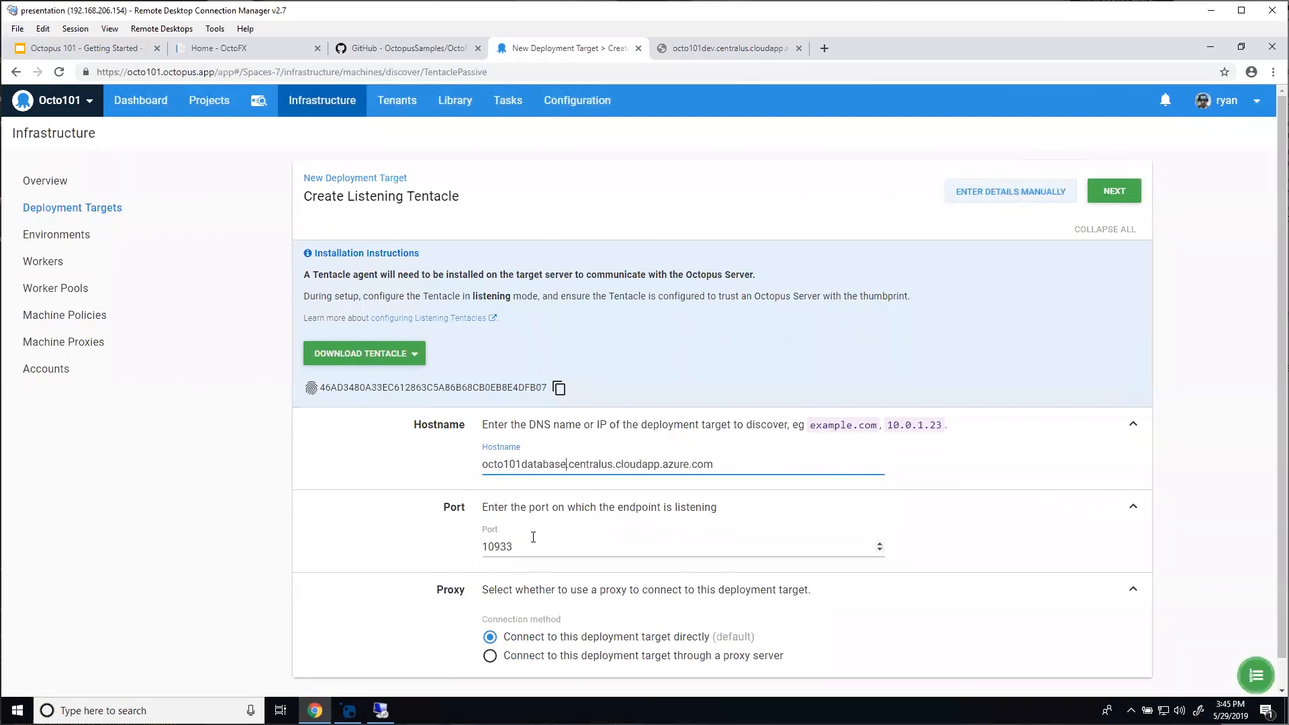
pyautogui.click(1111, 192)
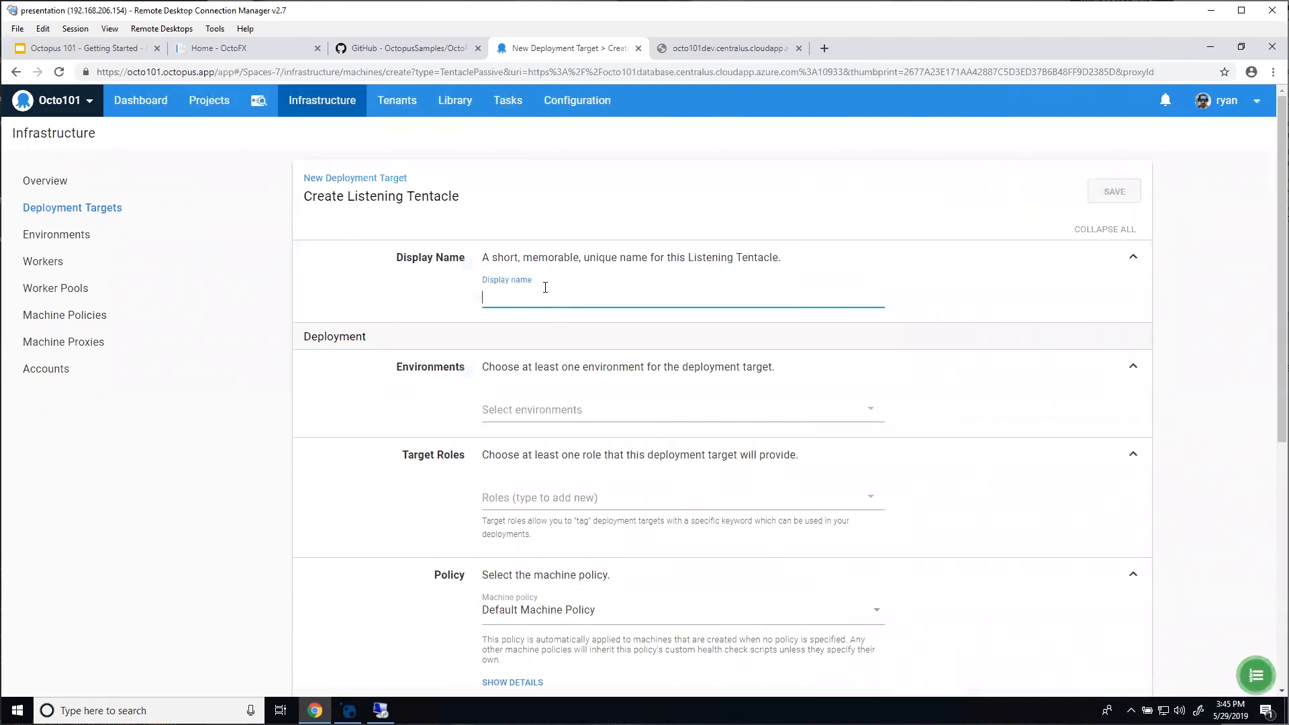
# Step: Enter display name 'OctoFX Database Jumpbox' and select the Development, Test and Production environments
pyautogui.write('OctoFX')
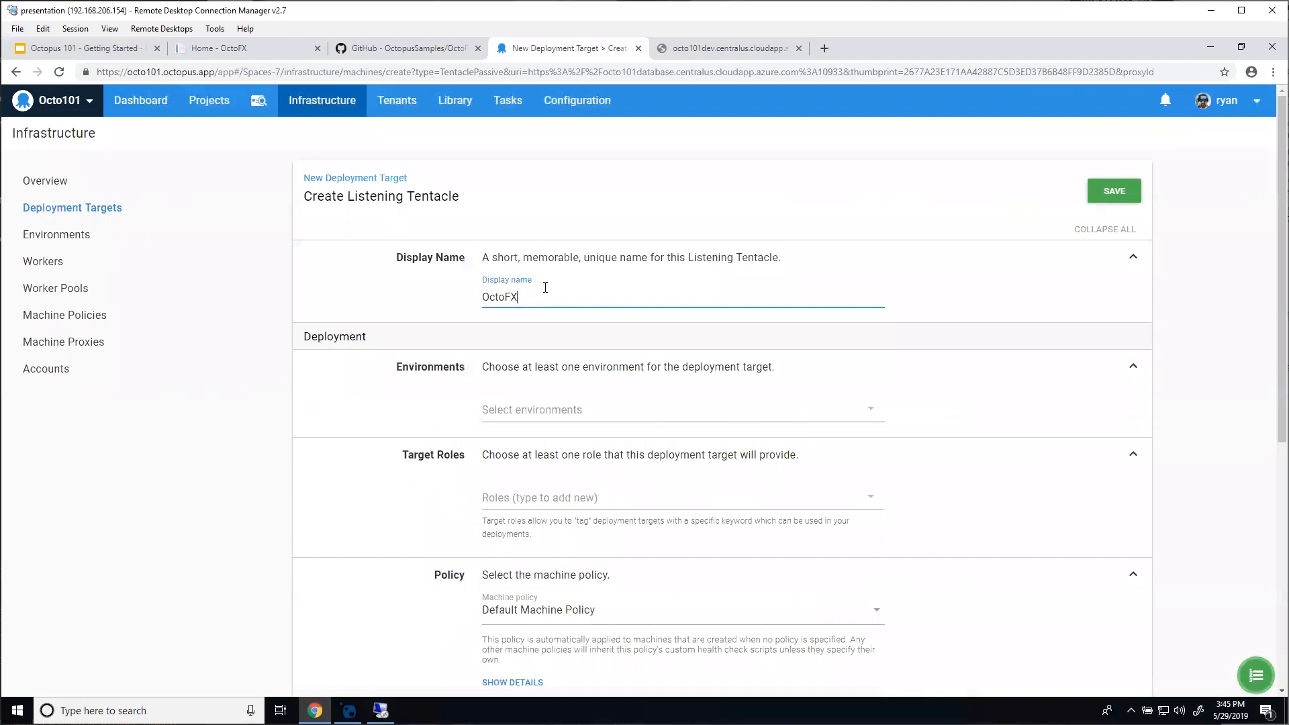
pyautogui.write(' Database Jumpbox')
pyautogui.click(526, 409)
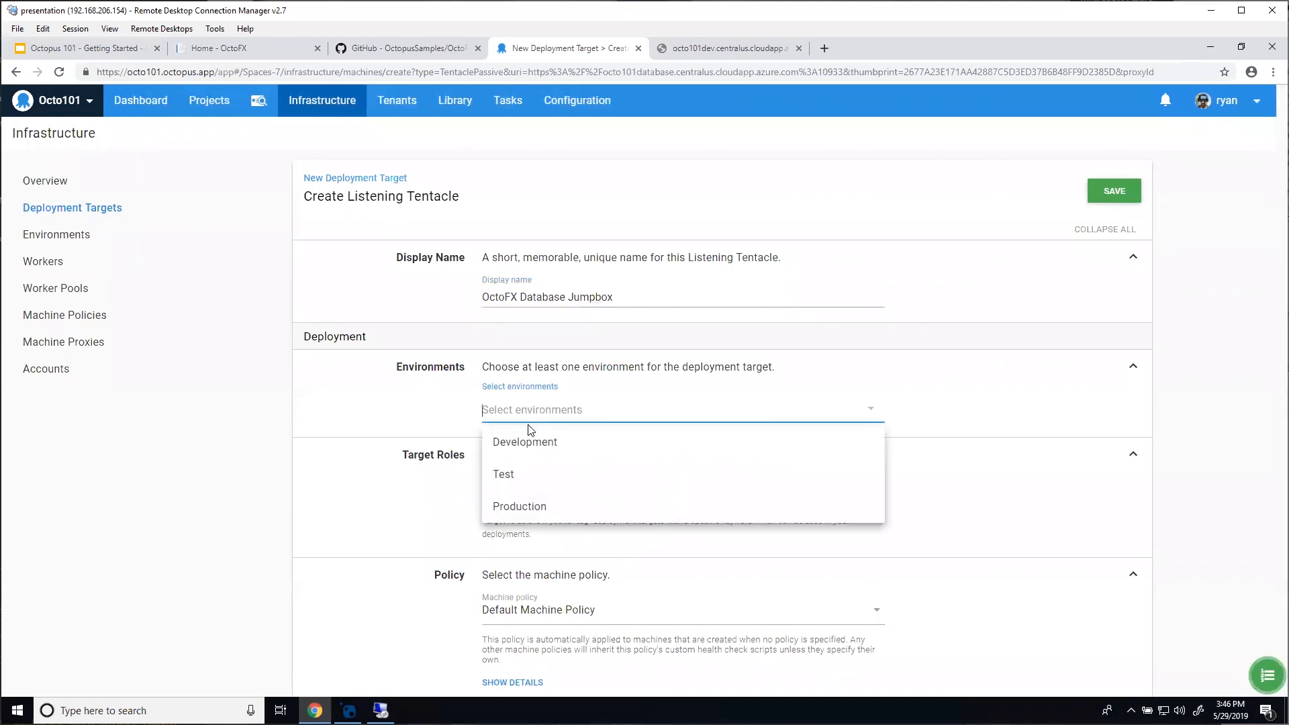
pyautogui.click(533, 441)
pyautogui.click(554, 432)
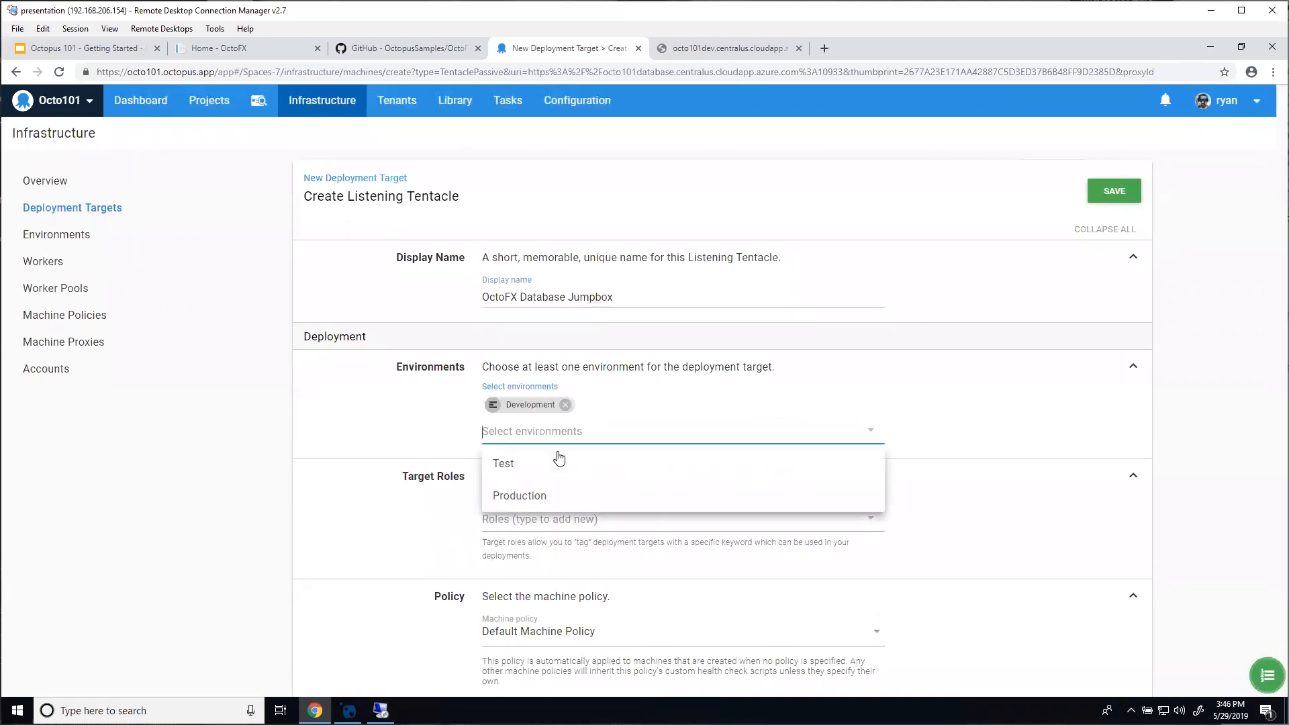
pyautogui.click(559, 464)
pyautogui.click(563, 449)
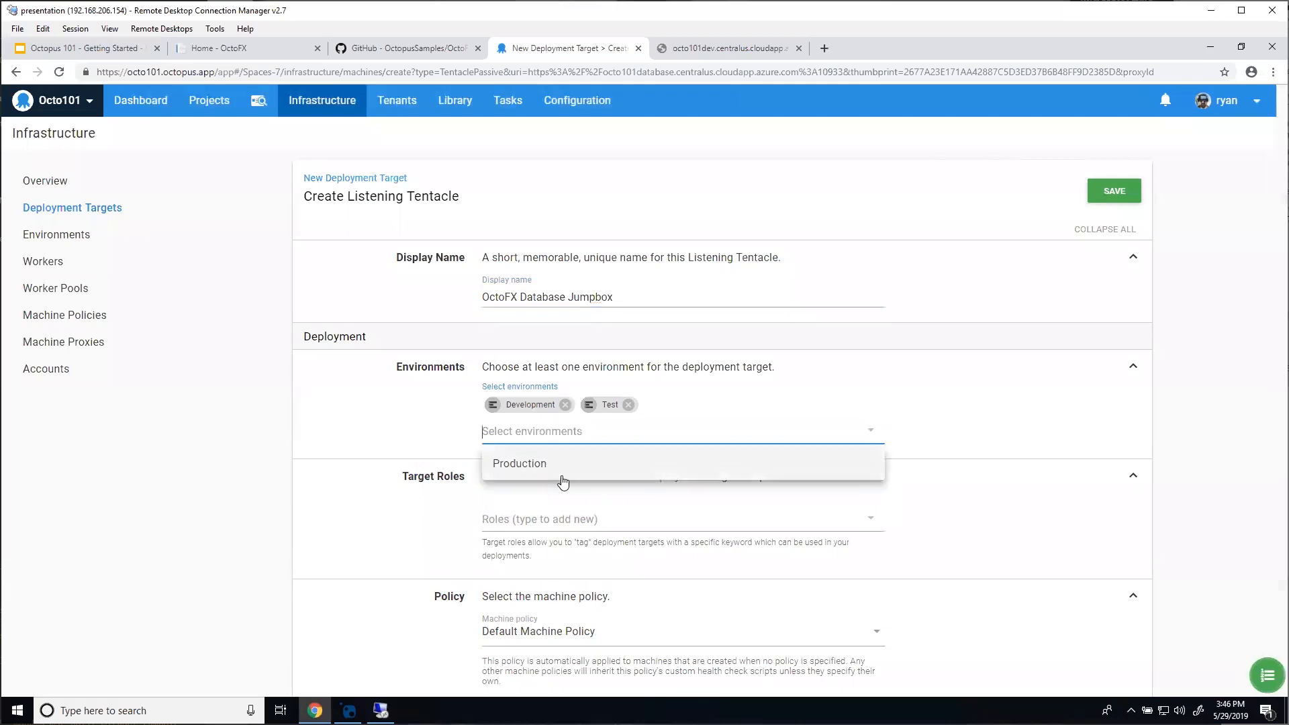
pyautogui.press('Return')
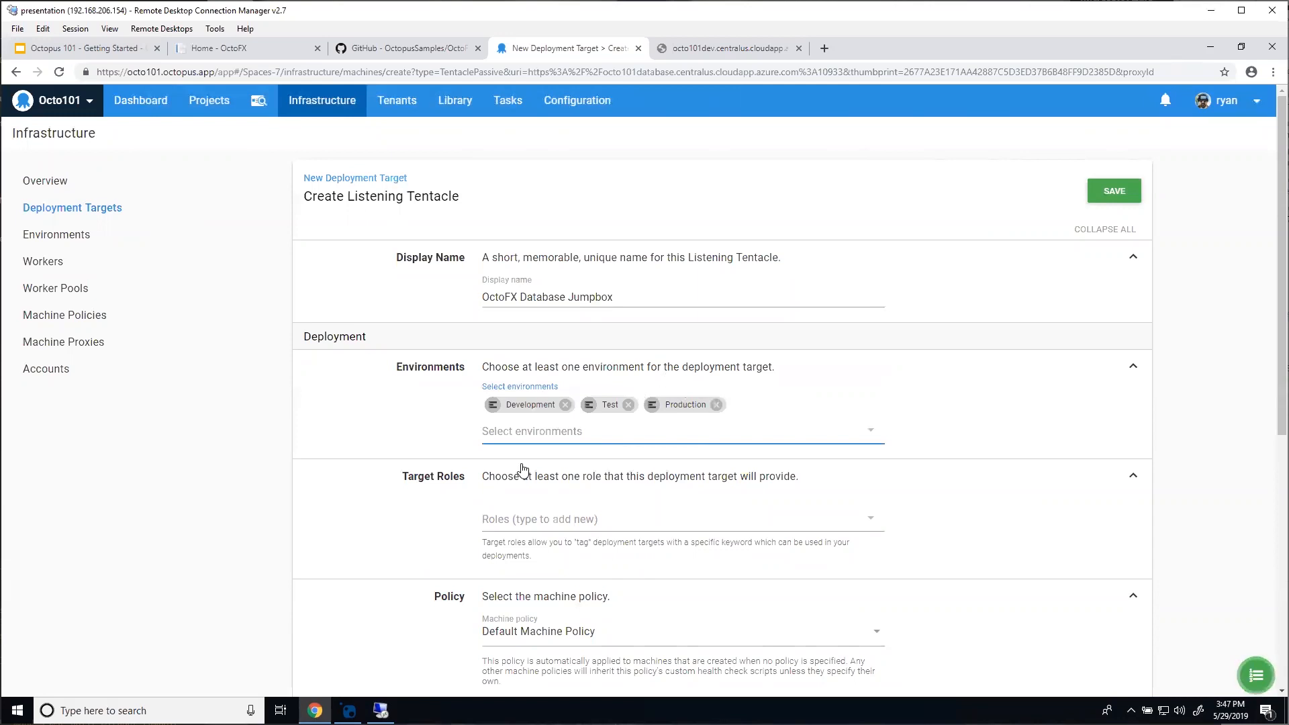
# Step: Create the octofx-database role on the OctoFX Database Jumpbox target and save it
pyautogui.click(560, 519)
pyautogui.write('oct')
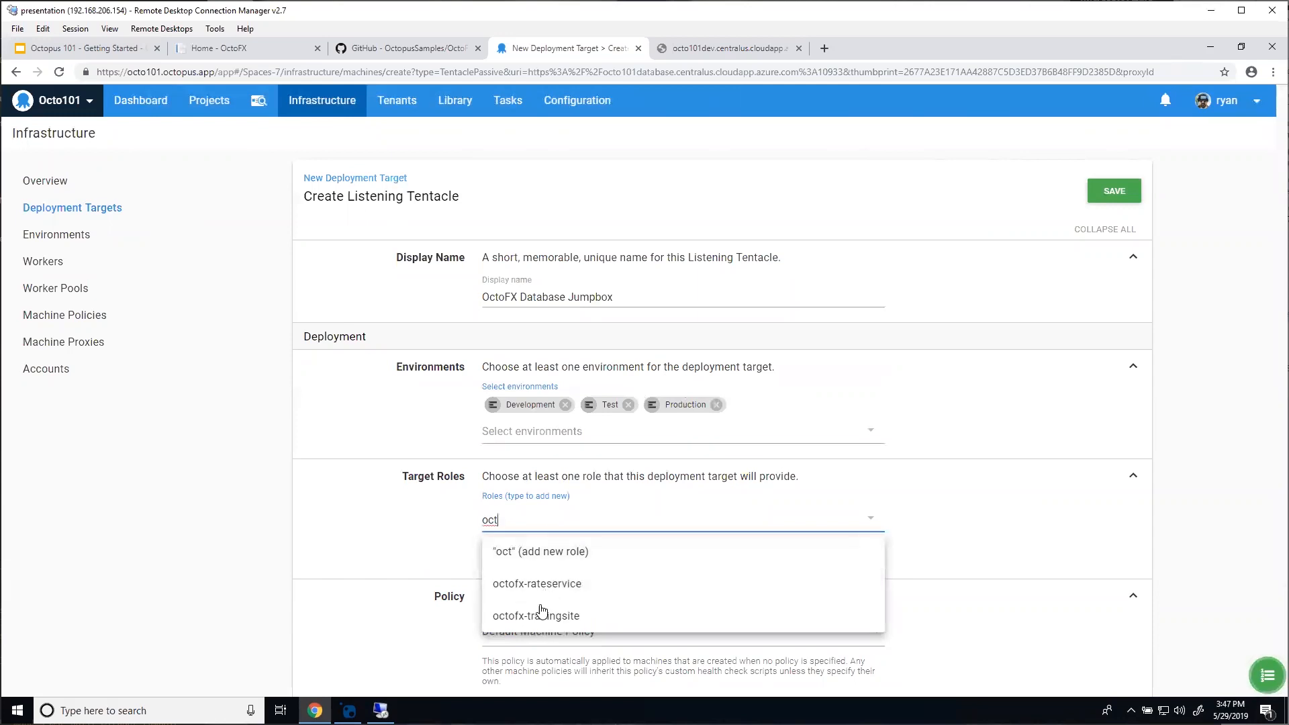
pyautogui.write('o')
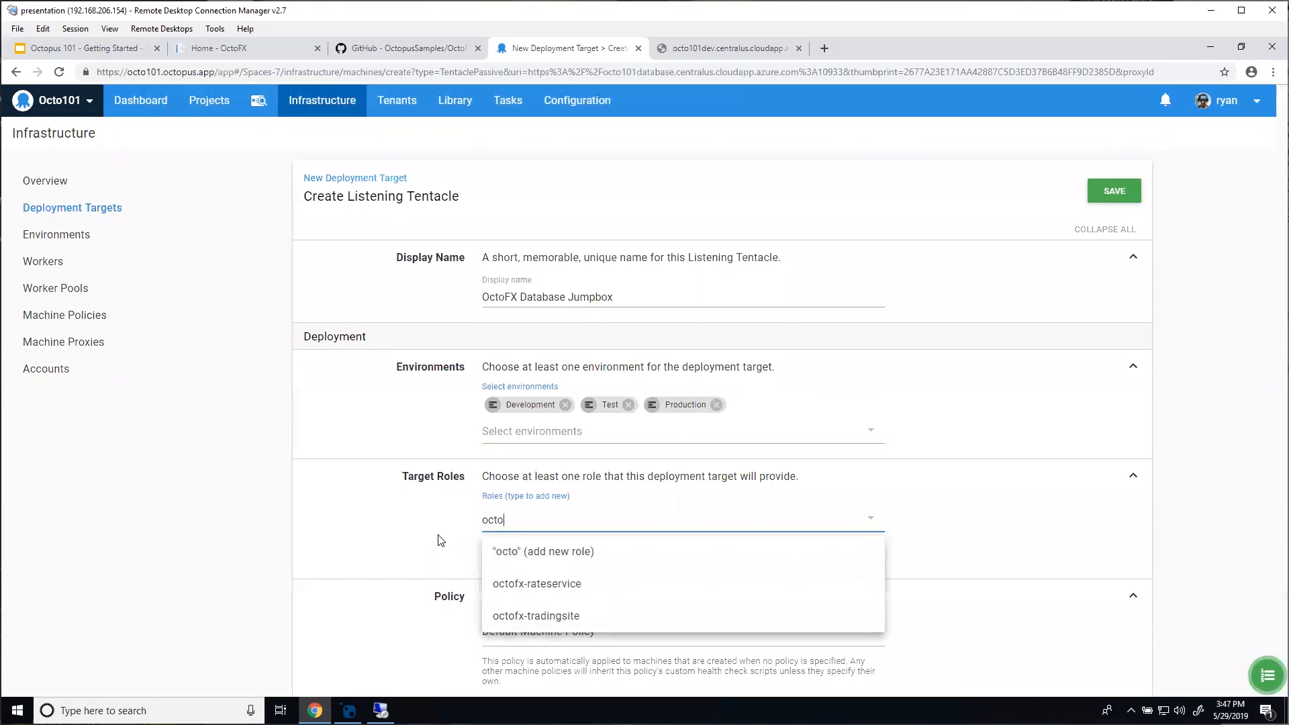
pyautogui.write('fx-database')
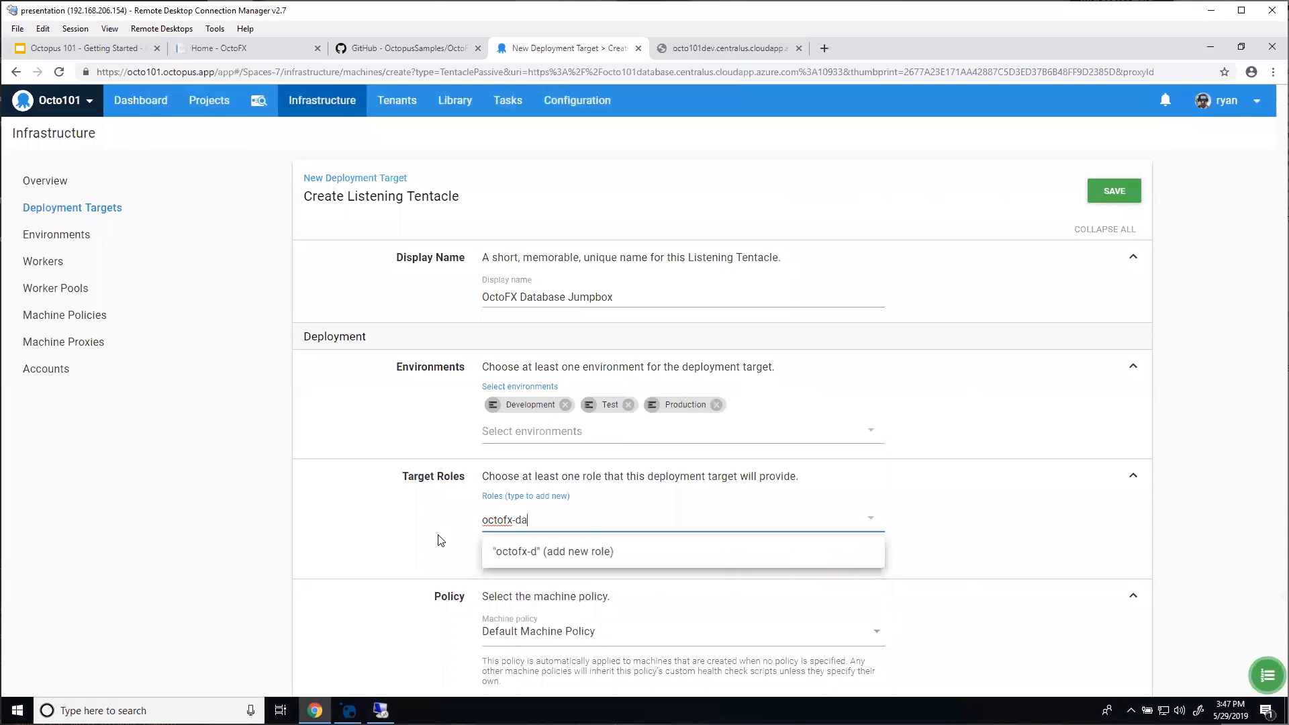
pyautogui.click(563, 549)
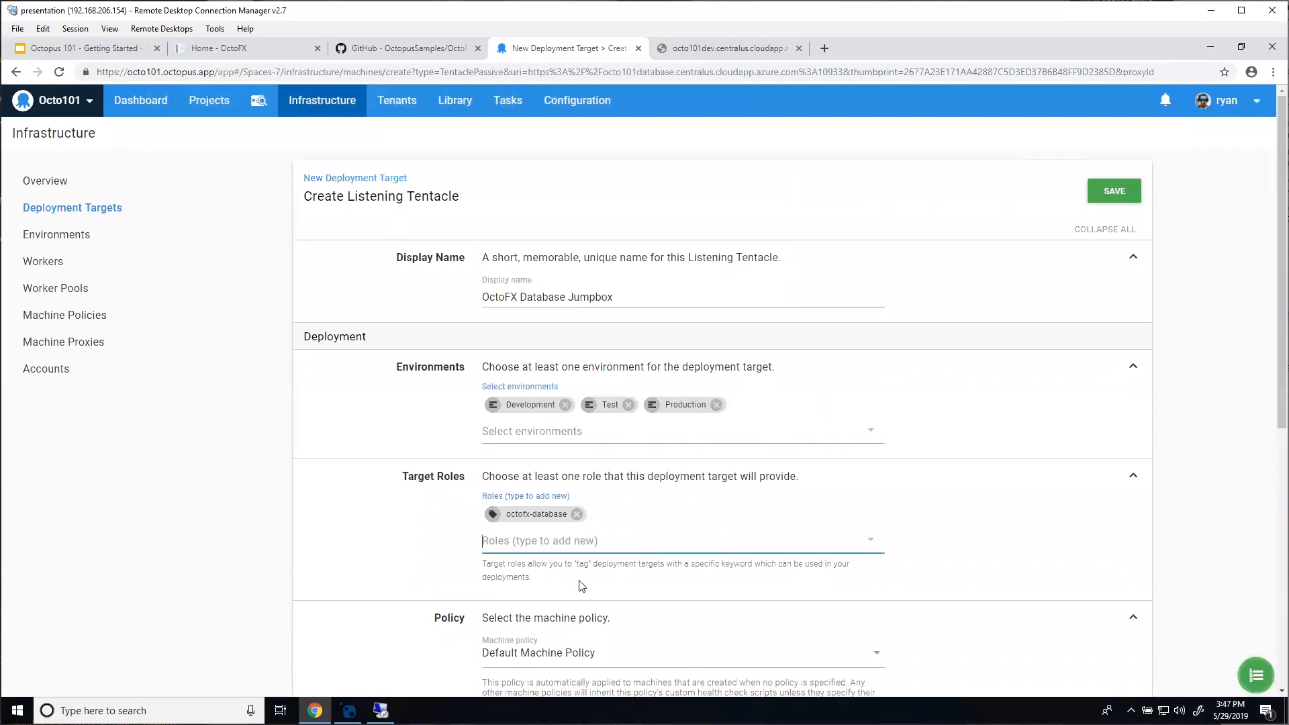
pyautogui.click(1110, 193)
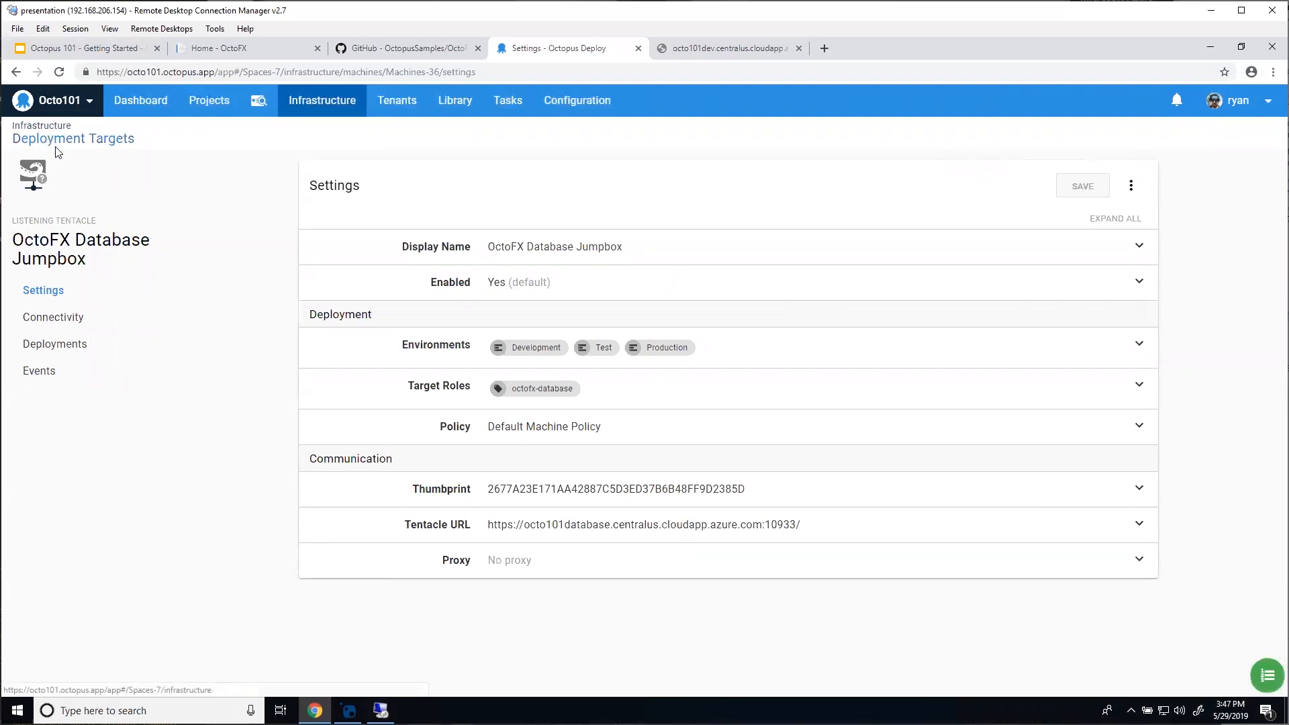
# Step: Go back to Deployment Targets, then view the Infrastructure Overview of environments, targets and roles
pyautogui.click(53, 140)
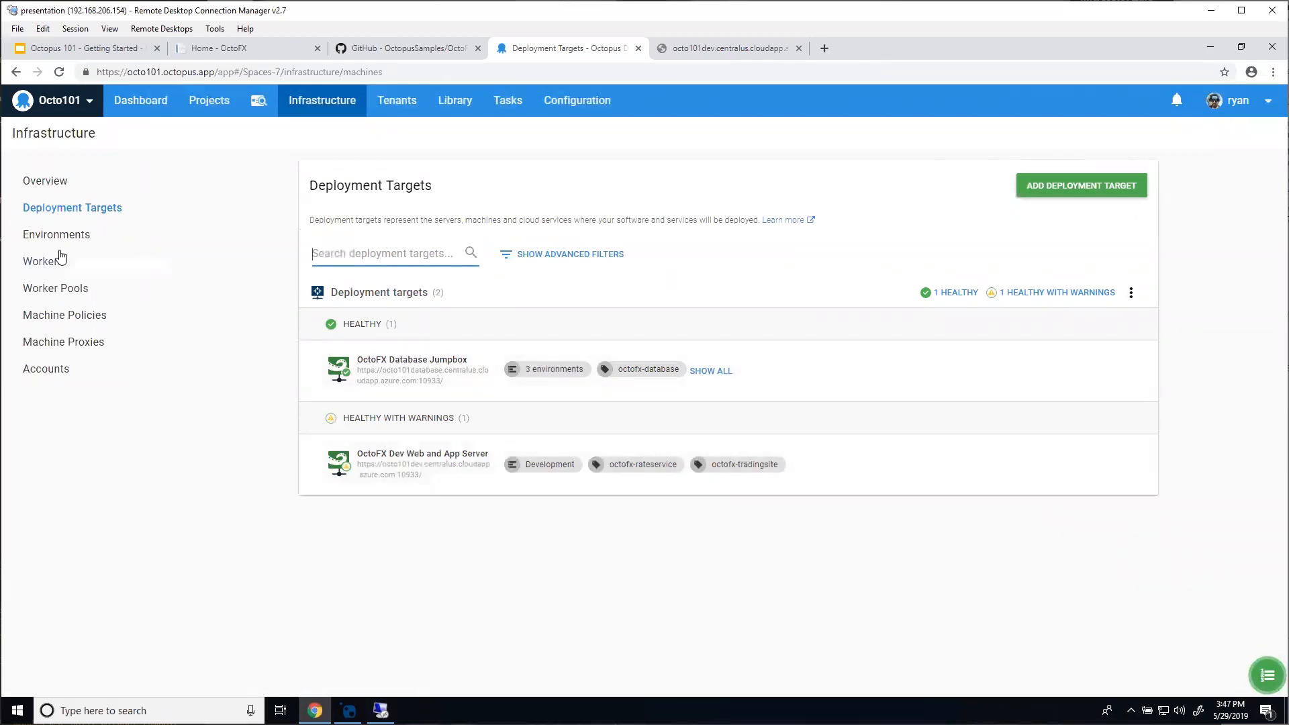
pyautogui.click(50, 181)
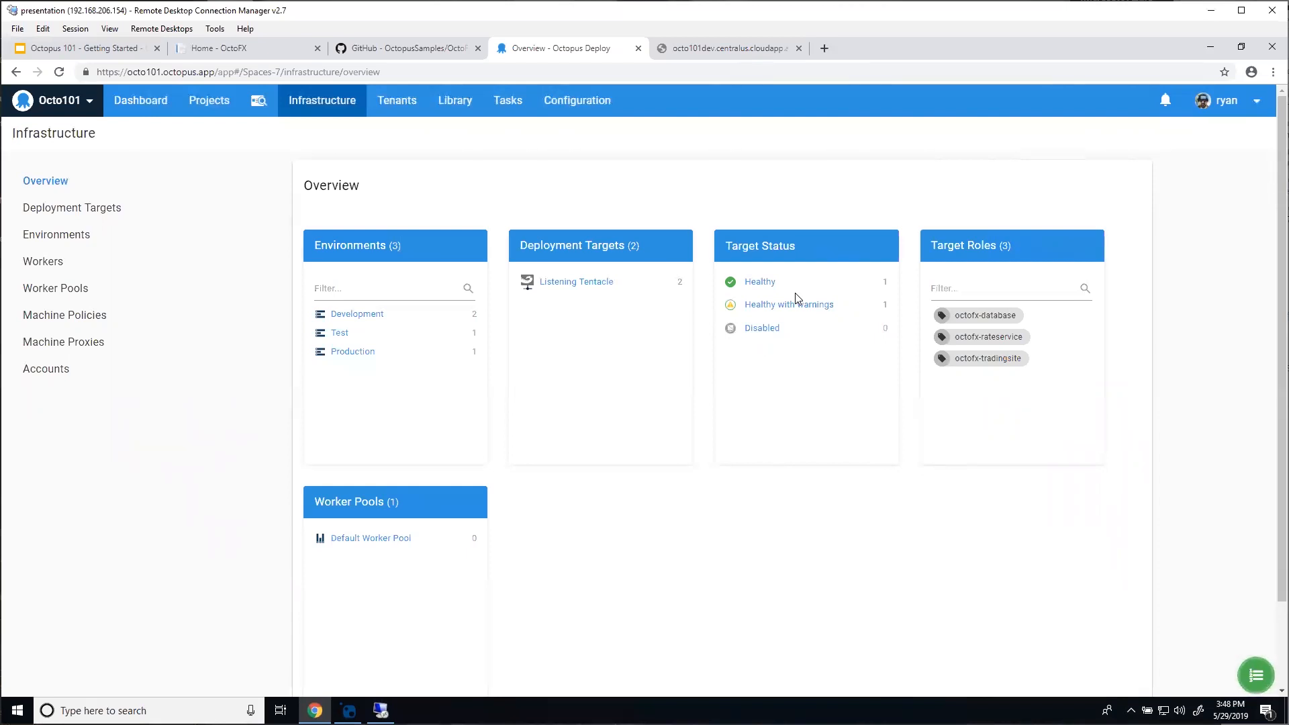
# Step: Reload the Infrastructure Overview page to refresh its deployment target counts
pyautogui.click(57, 72)
# Step: On the Environments page, expand Test, Development and Production to list their 3, 2 and 4 deployment targets
pyautogui.click(60, 235)
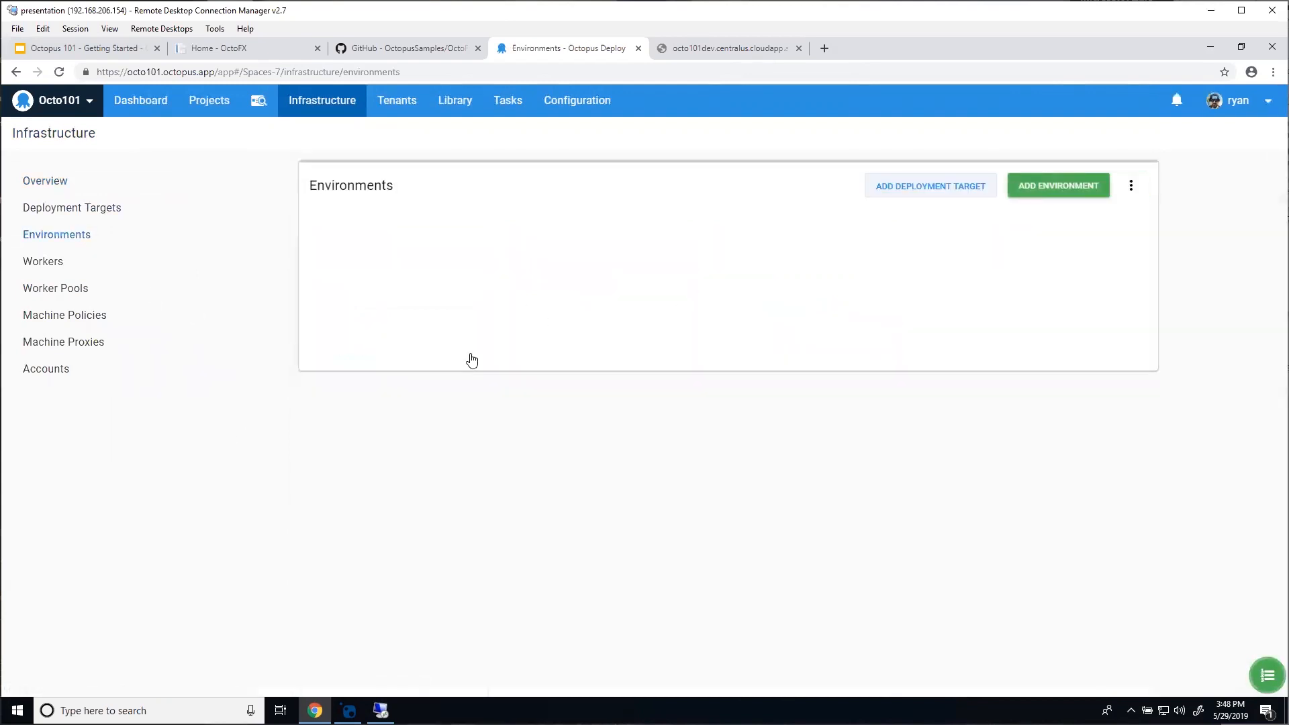
pyautogui.click(381, 364)
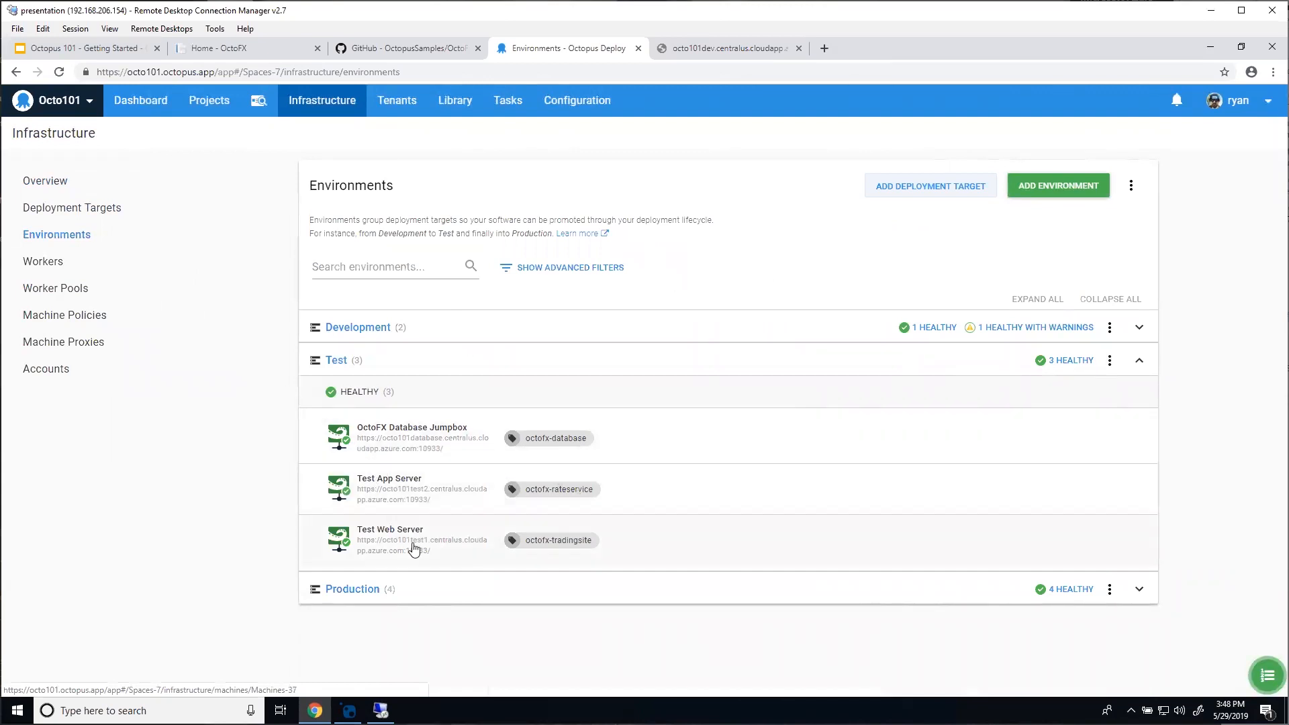
pyautogui.click(397, 326)
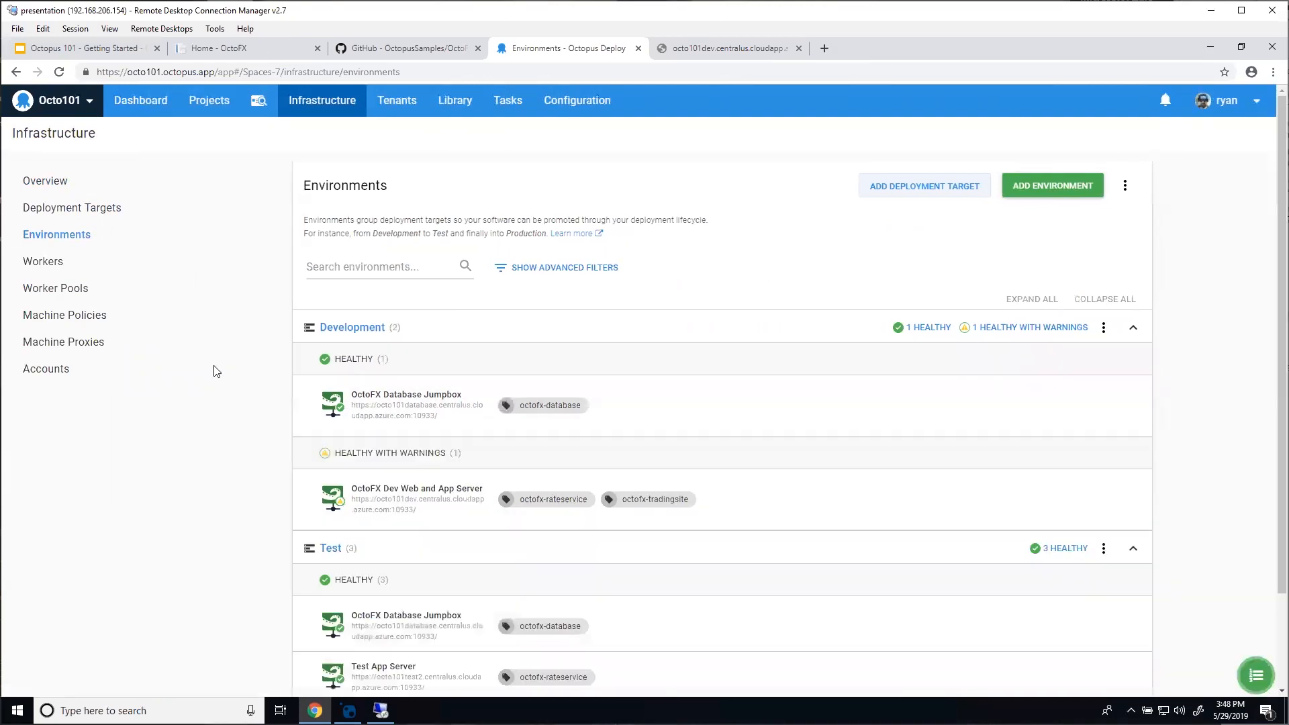
pyautogui.scroll(-1, 372, 371)
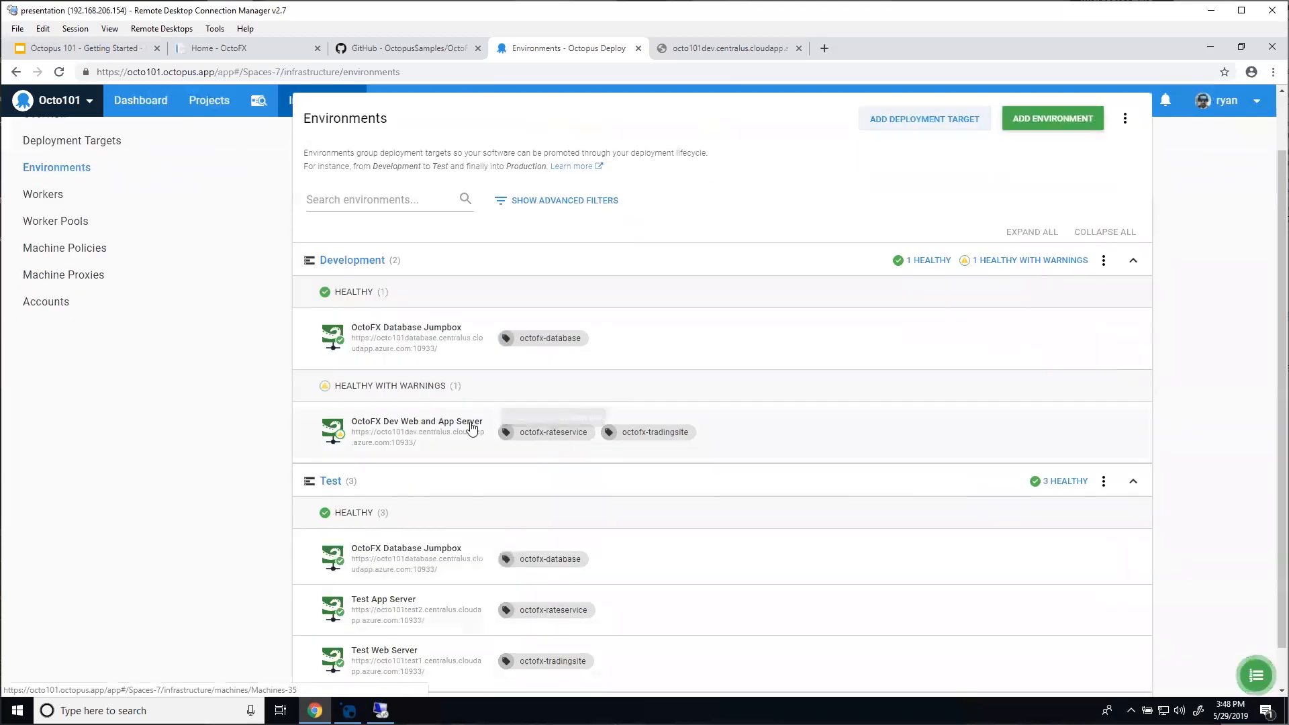
pyautogui.scroll(-1, 322, 433)
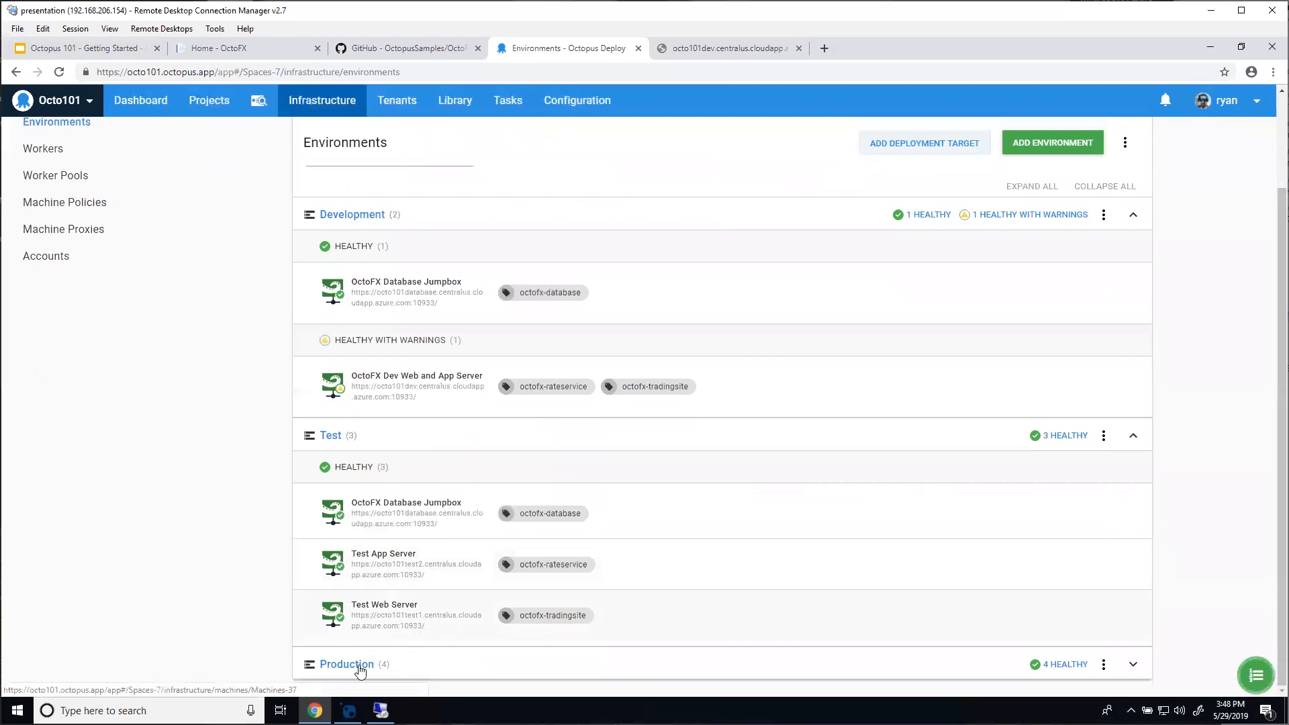
pyautogui.click(347, 665)
pyautogui.scroll(-4, 248, 460)
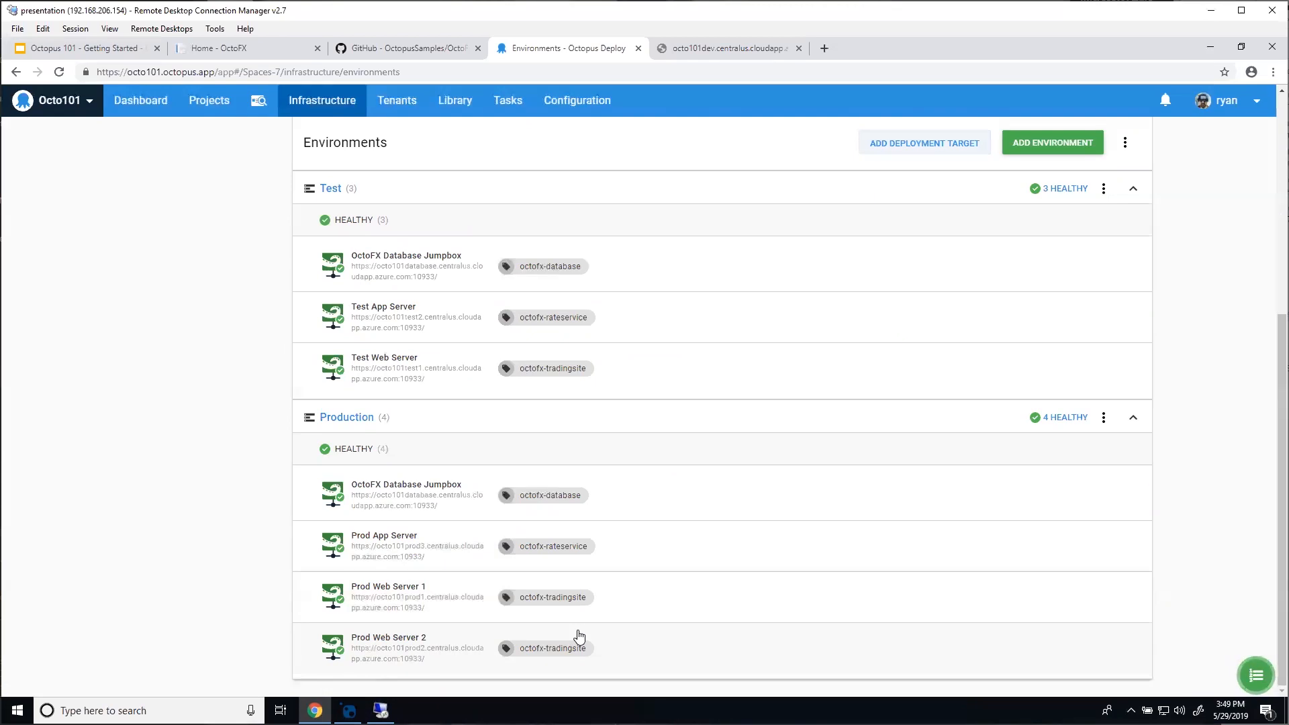
pyautogui.scroll(5, 403, 470)
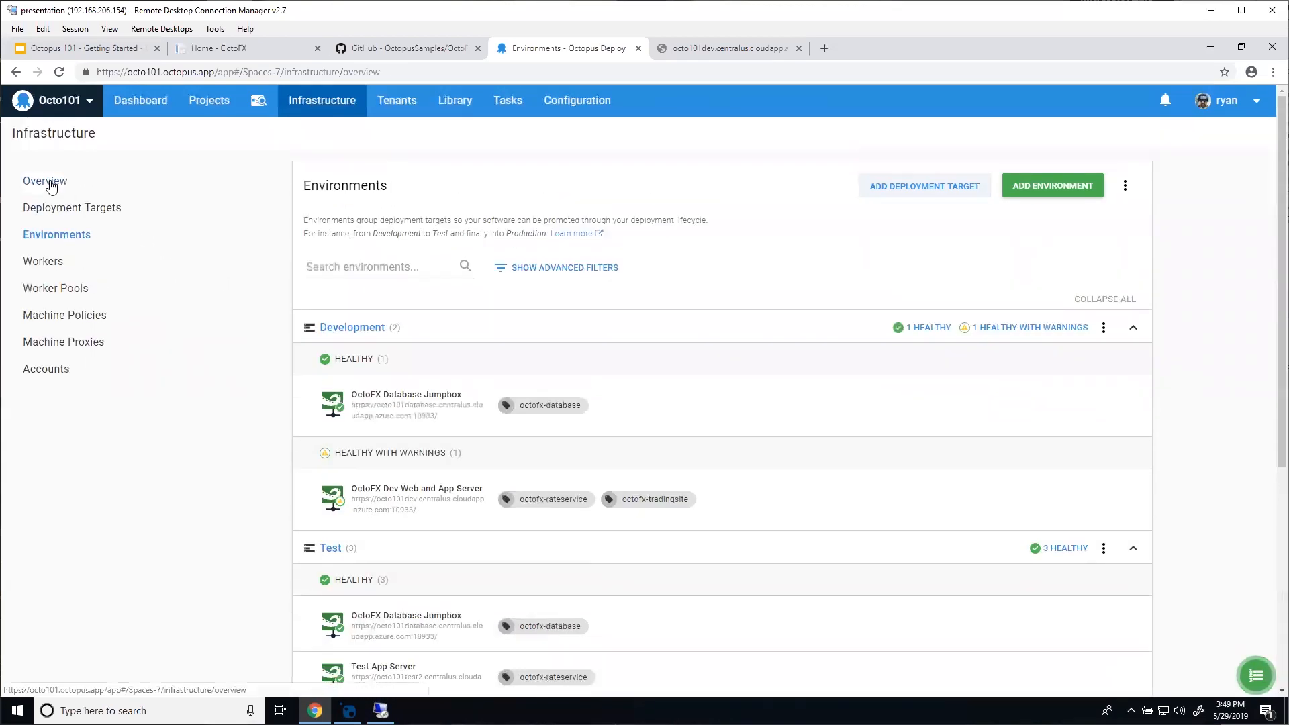
# Step: Return to the infrastructure overview and choose 'Upload your package' from the getting-started guide
pyautogui.click(51, 183)
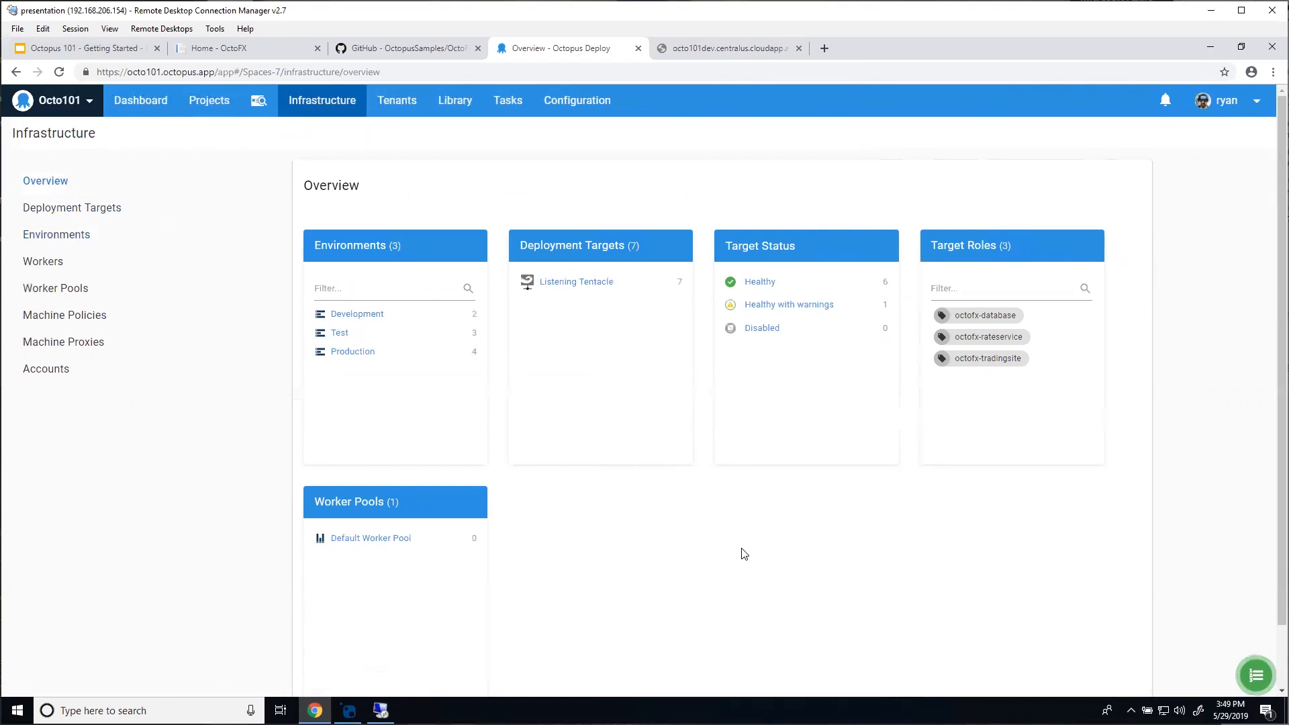
pyautogui.click(1257, 678)
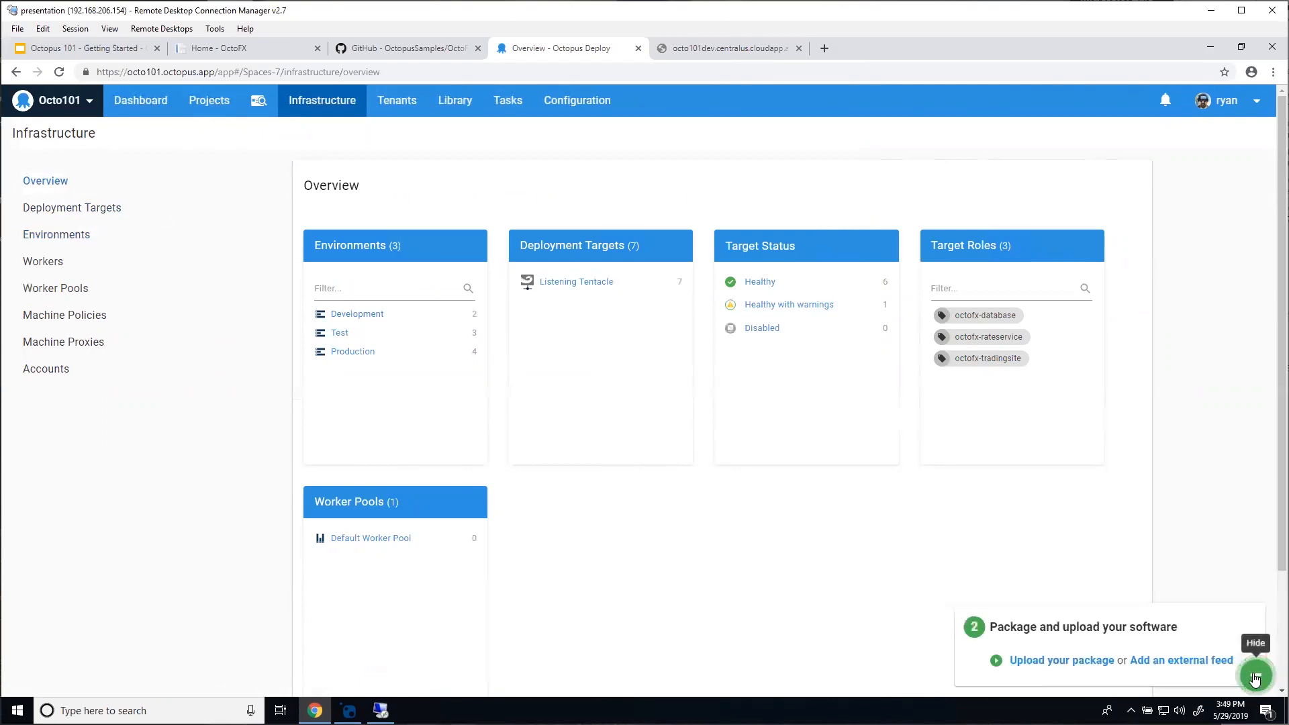
pyautogui.click(1052, 663)
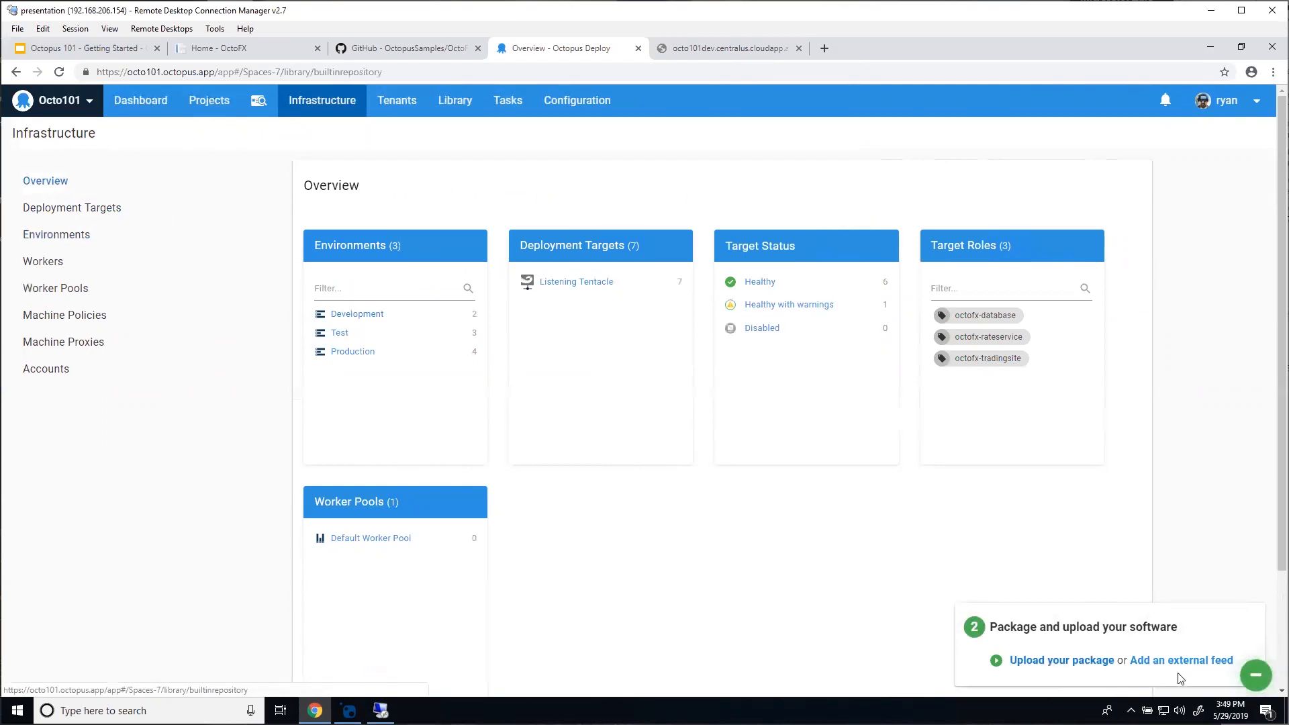
# Step: Read the manual and build-server packaging instructions for ASP.NET, then open the Upload a Package dialog
pyautogui.click(1266, 677)
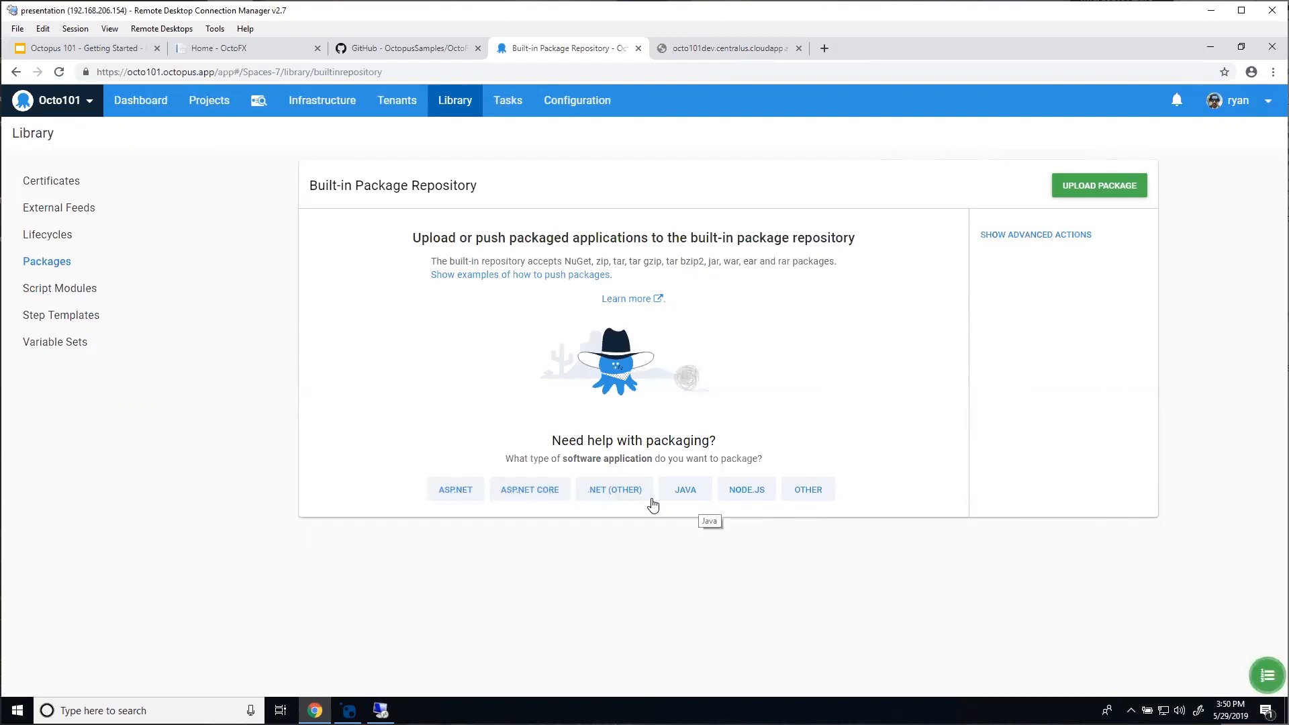
pyautogui.click(472, 491)
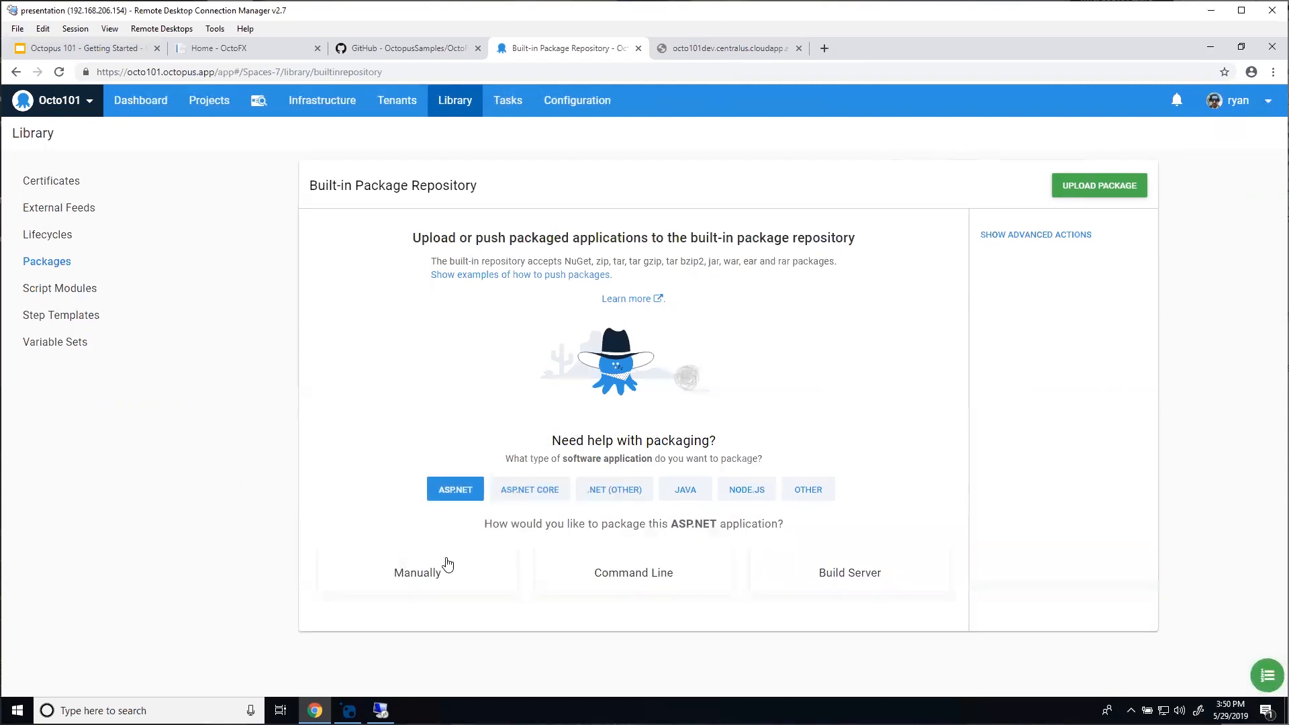
pyautogui.click(446, 579)
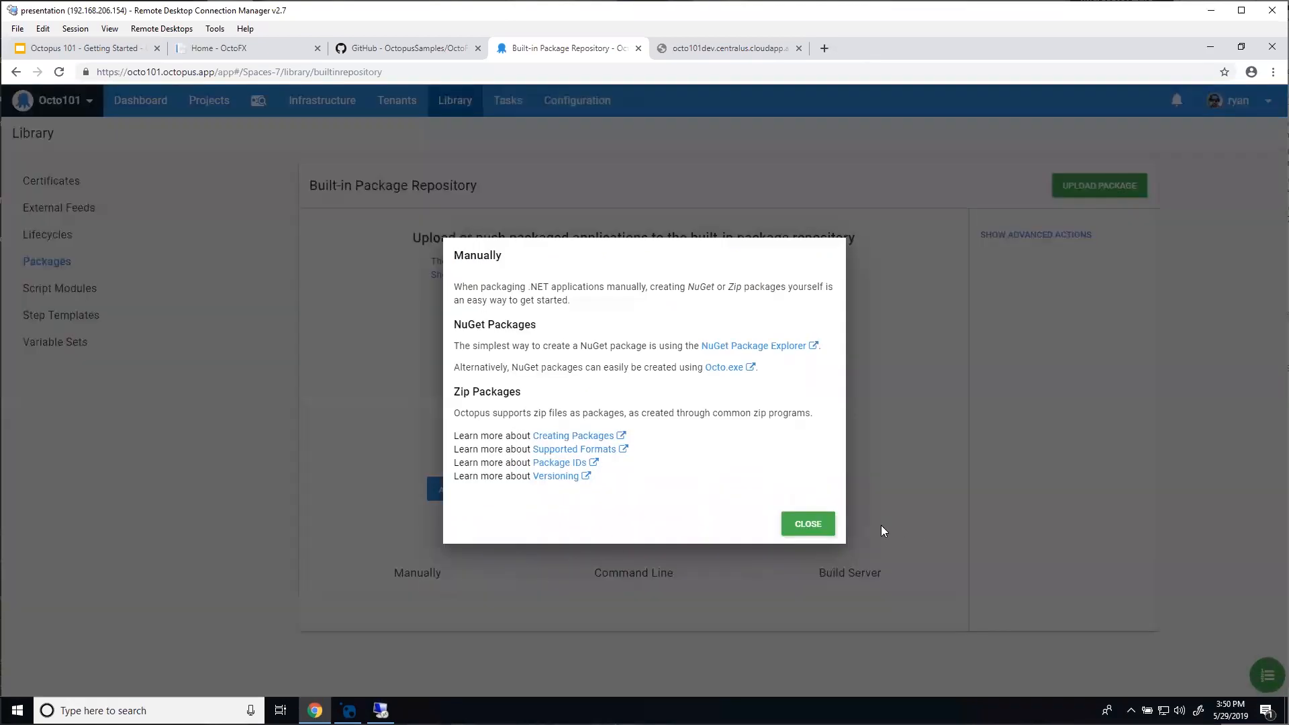
pyautogui.click(816, 525)
pyautogui.click(836, 574)
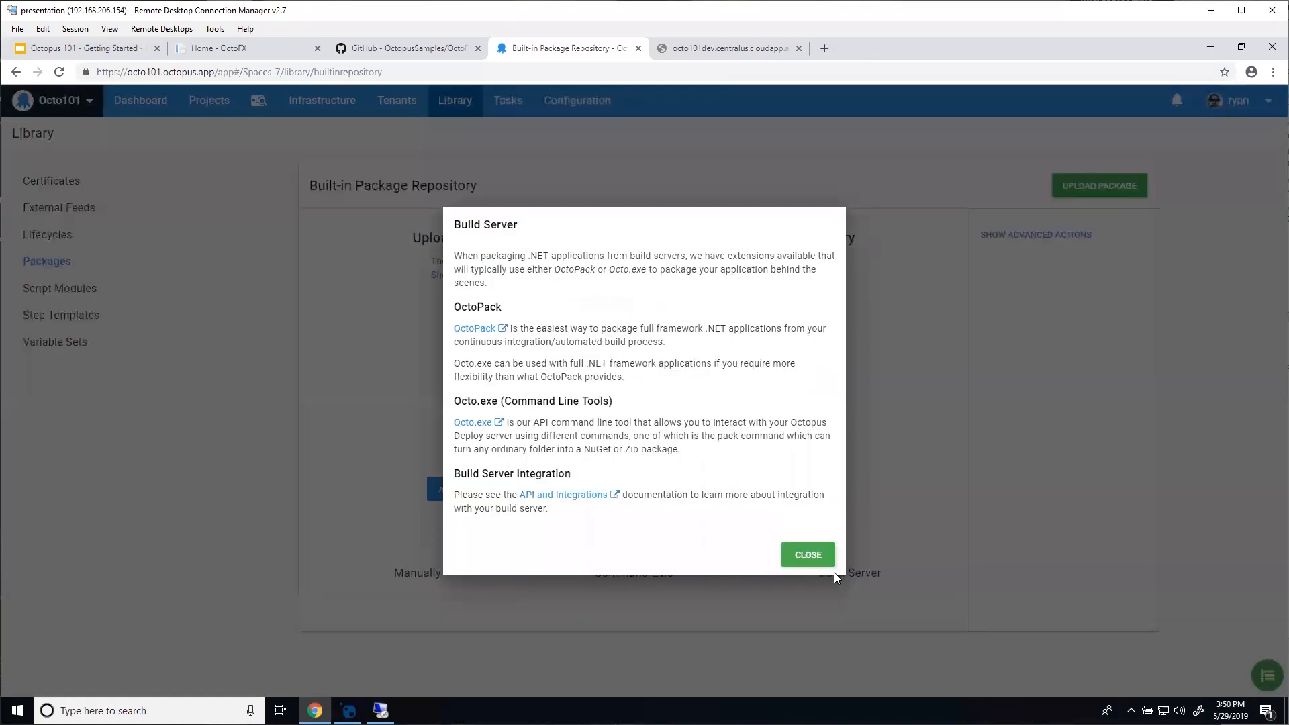
pyautogui.click(810, 555)
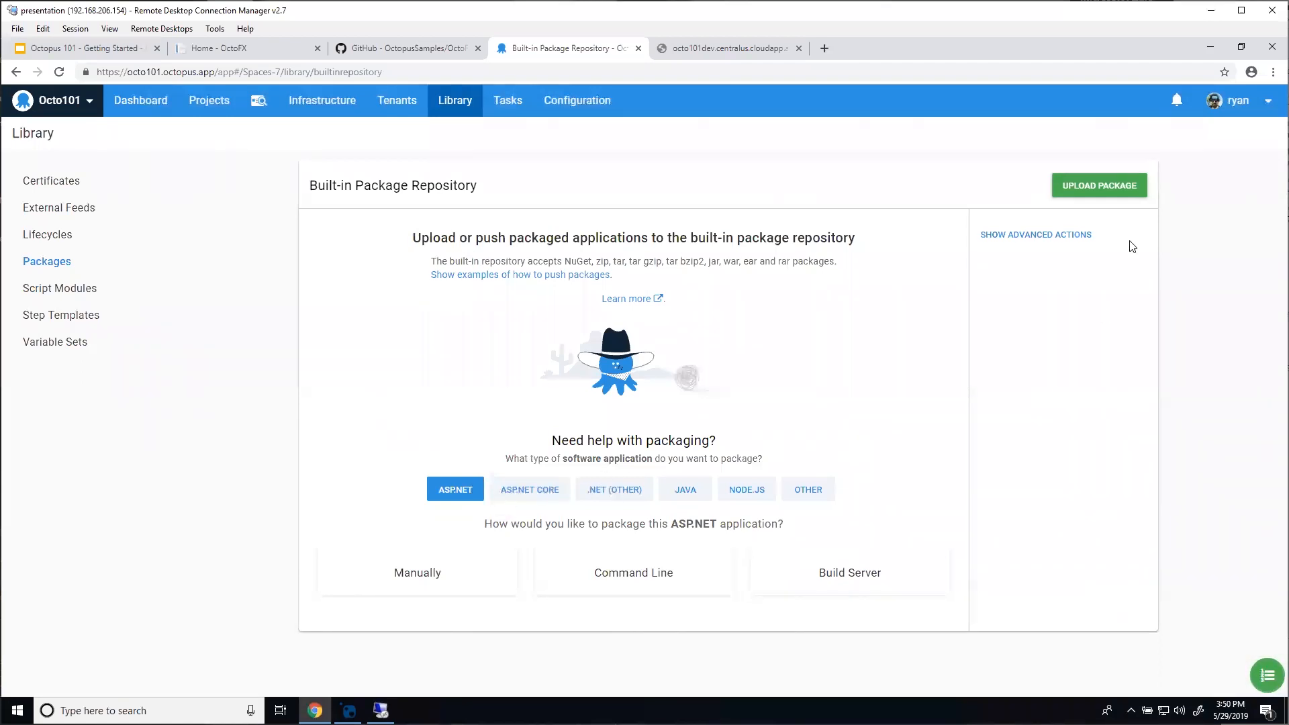
pyautogui.click(1095, 185)
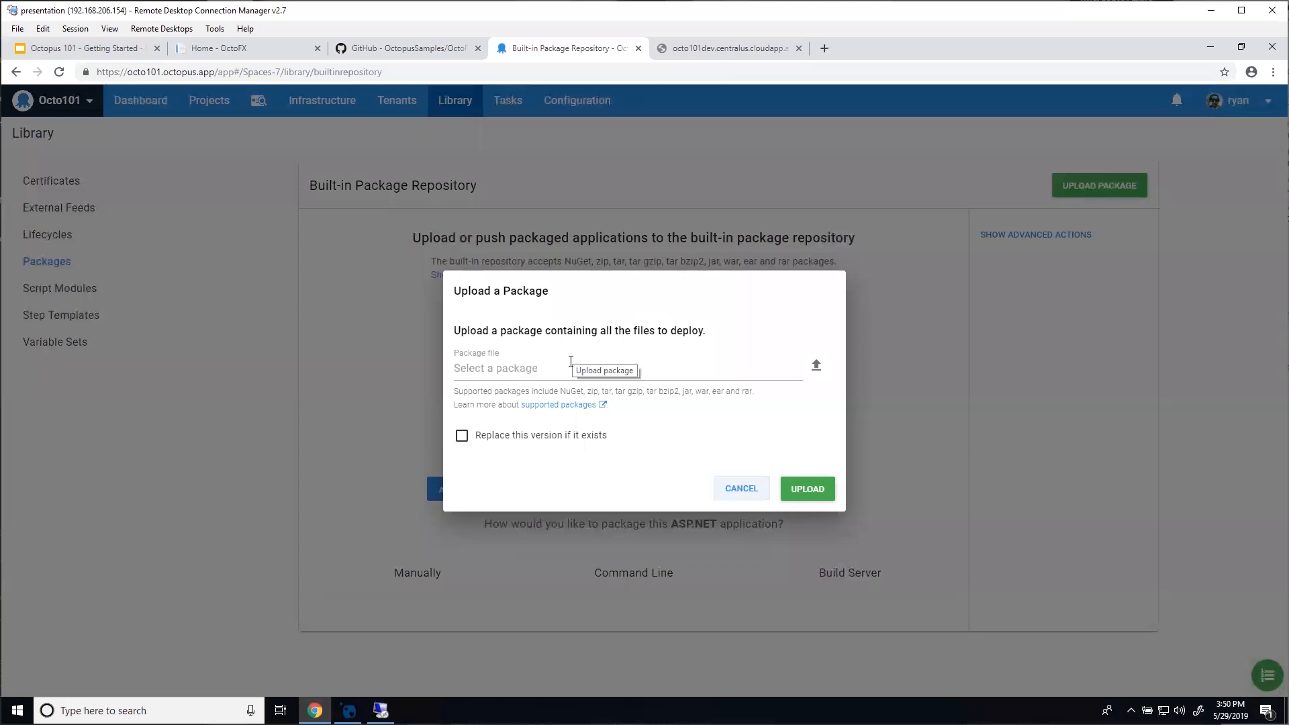
# Step: Upload OctoFX.Database.20190424.3.nupkg from Documents to the built-in package repository
pyautogui.click(570, 363)
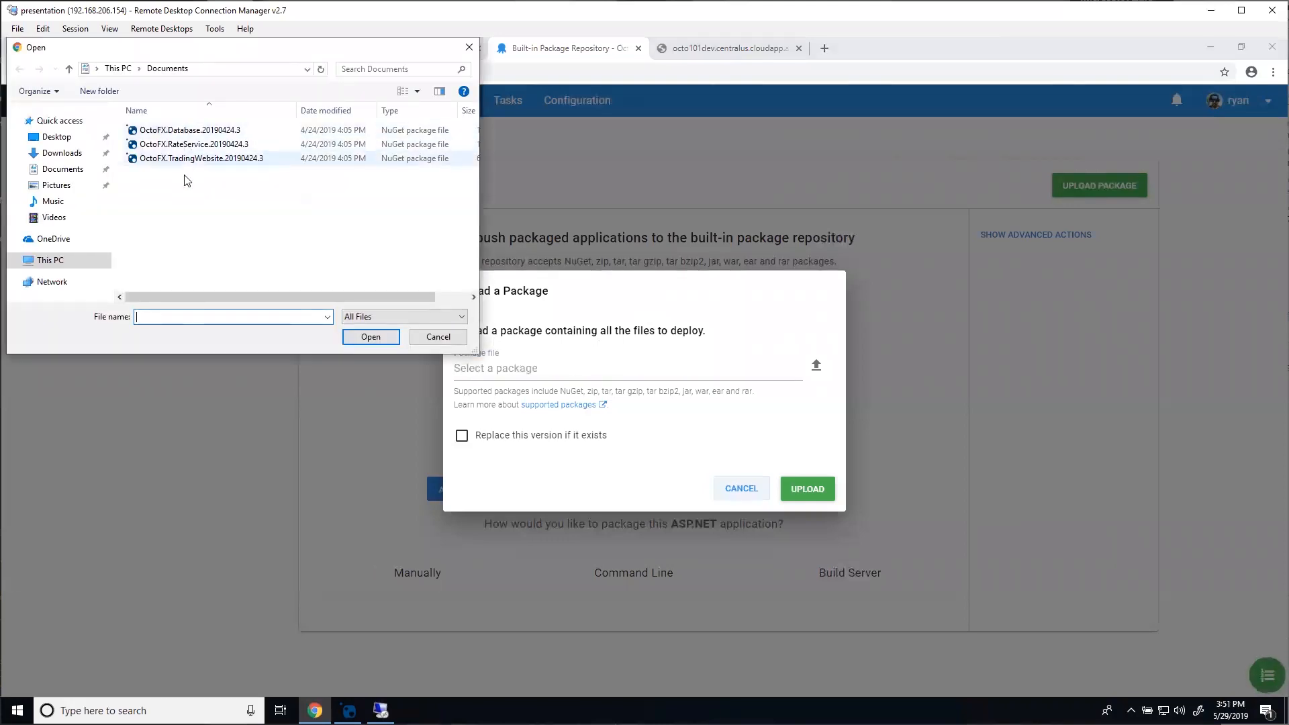
pyautogui.click(188, 130)
pyautogui.click(372, 343)
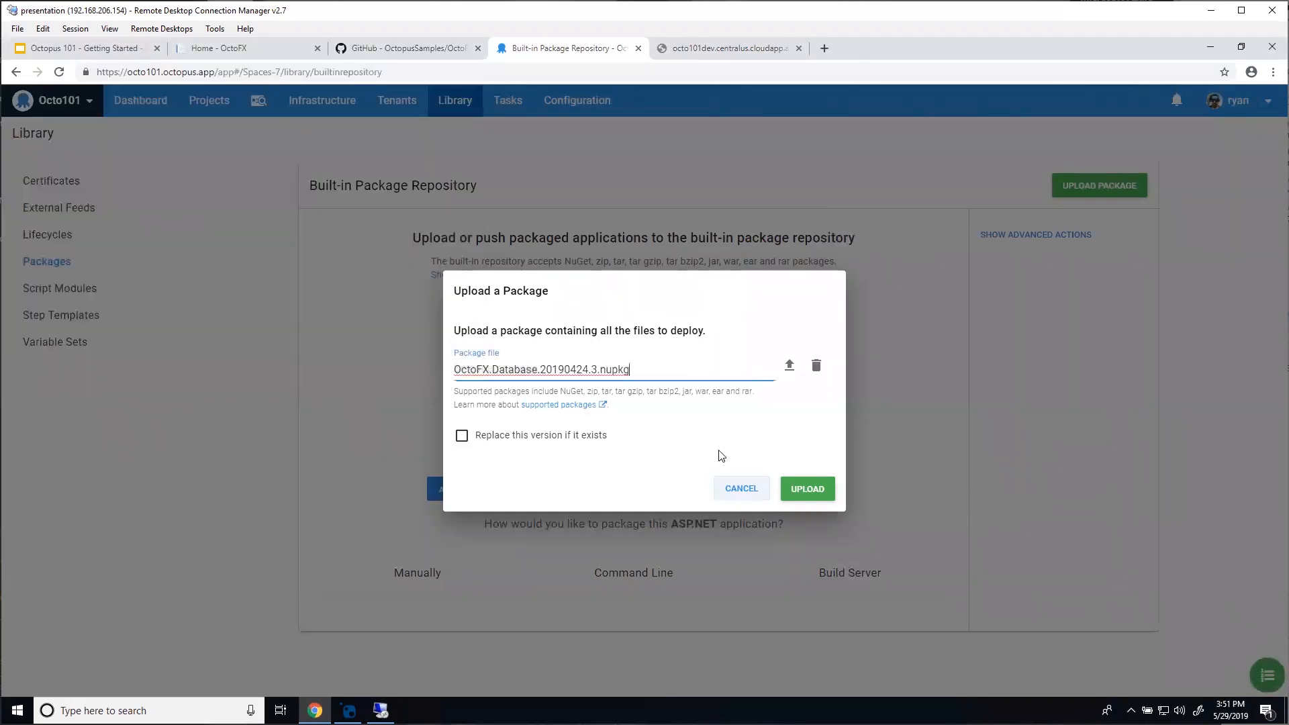
pyautogui.click(799, 490)
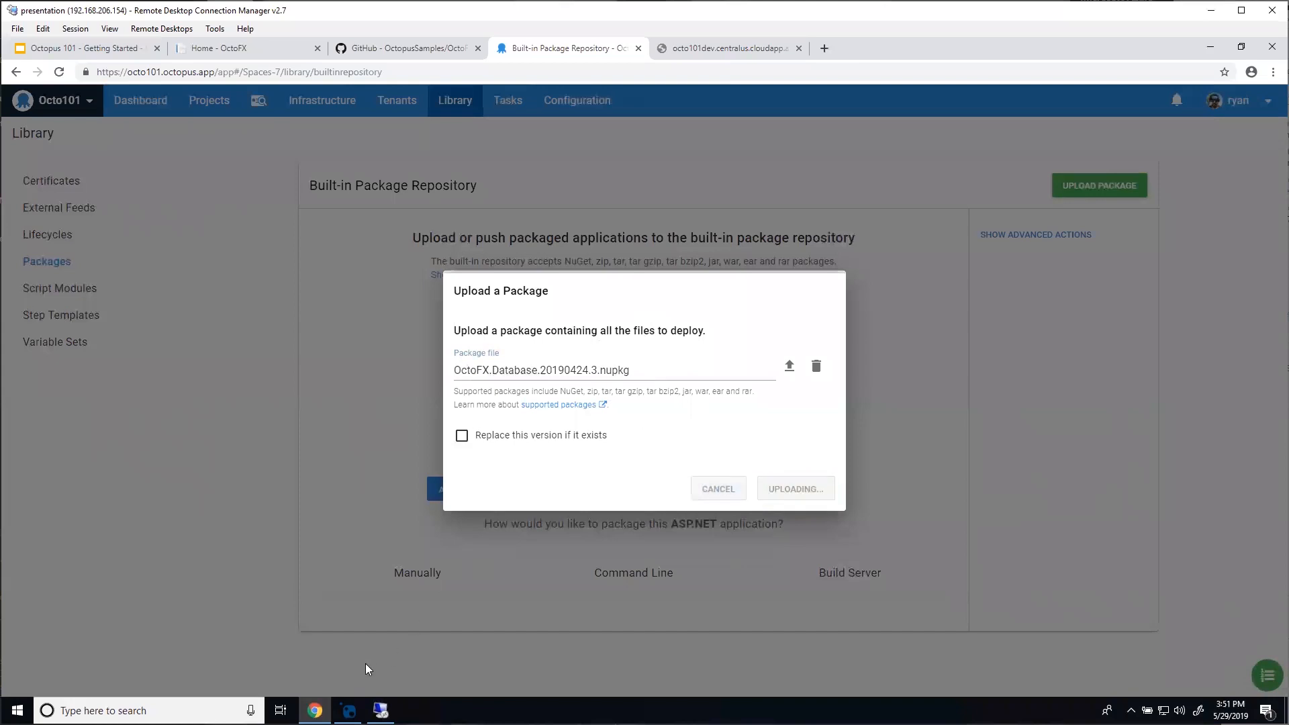
pyautogui.click(347, 710)
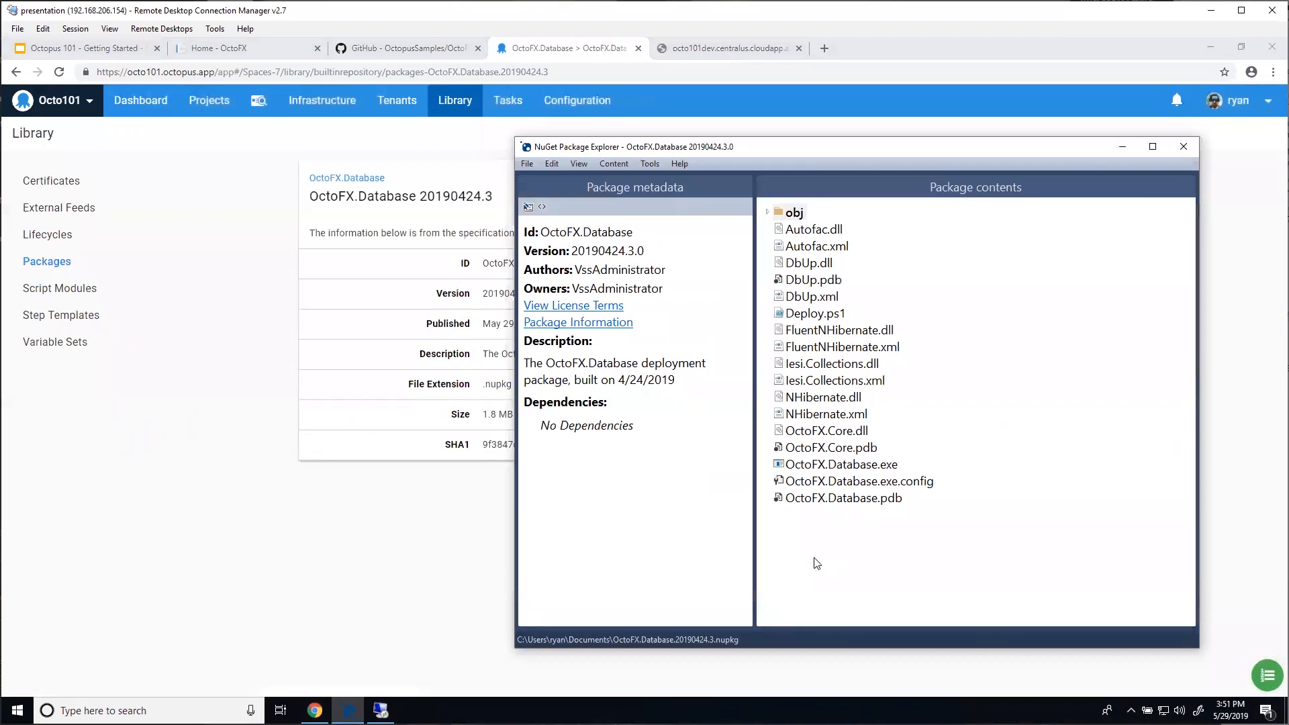
# Step: In NuGet Package Explorer, view OctoFX.Database.exe and the Deploy.ps1 script, then return to the package details
pyautogui.click(847, 470)
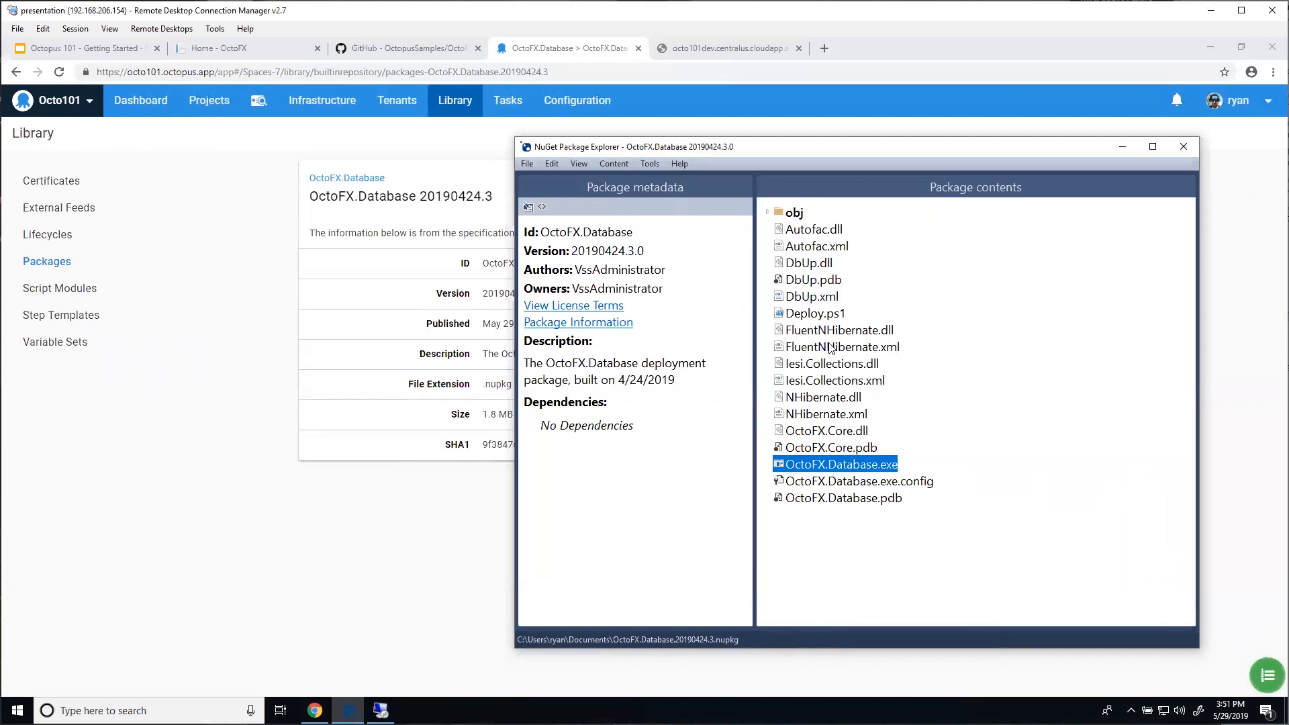
pyautogui.click(815, 316)
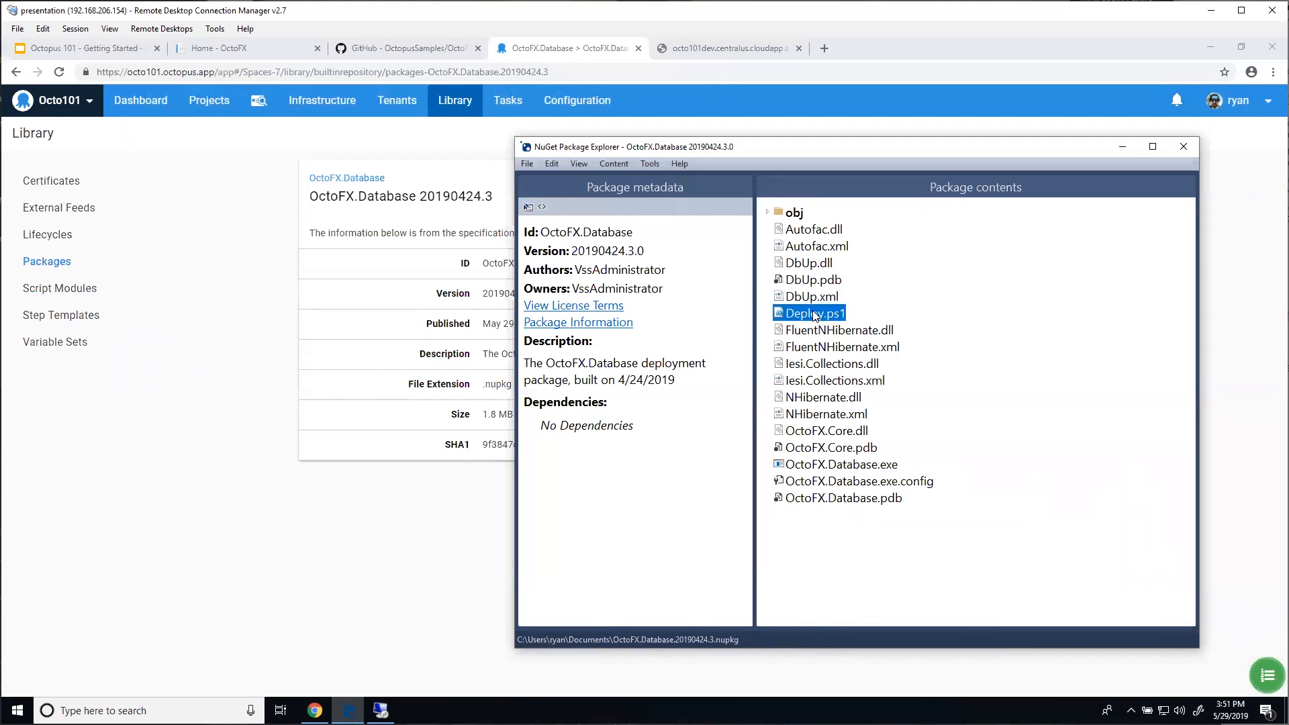
pyautogui.doubleClick(815, 316)
pyautogui.click(927, 471)
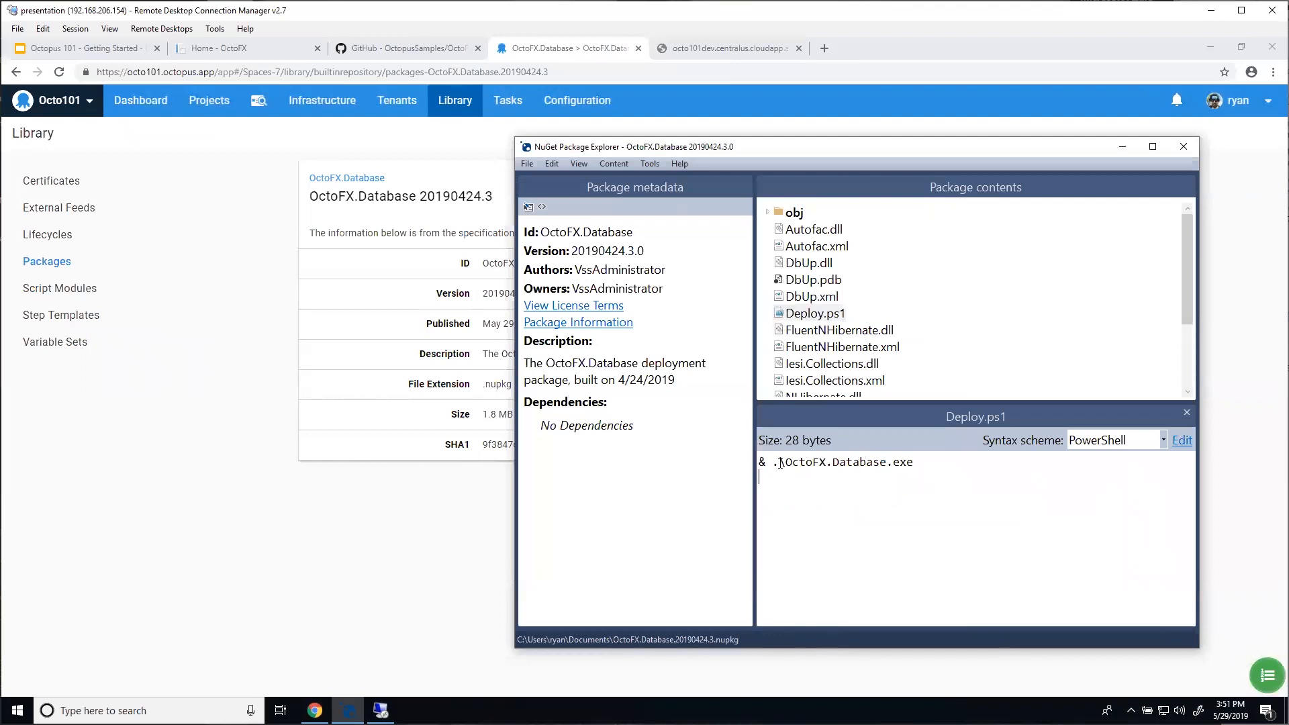
pyautogui.hotkey('ctrl', 'a')
pyautogui.click(878, 500)
pyautogui.click(410, 510)
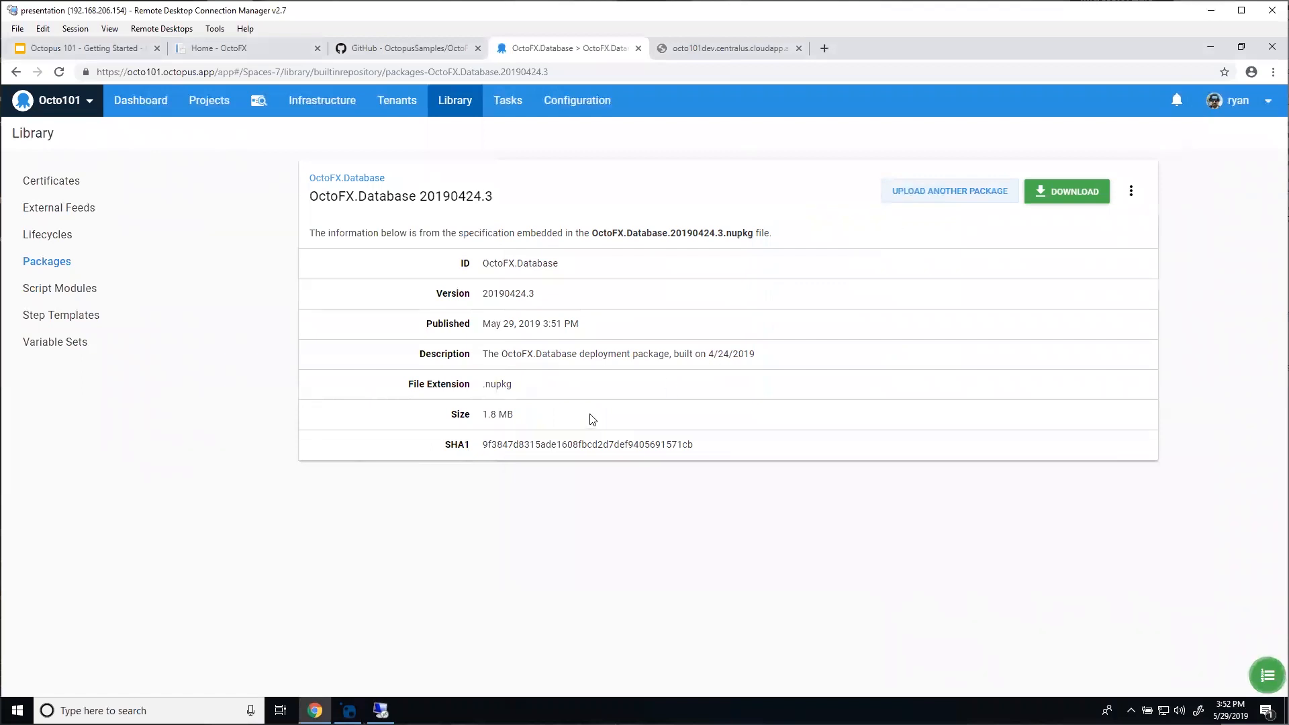
# Step: Upload the OctoFX.RateService package file to the built-in repository
pyautogui.click(935, 198)
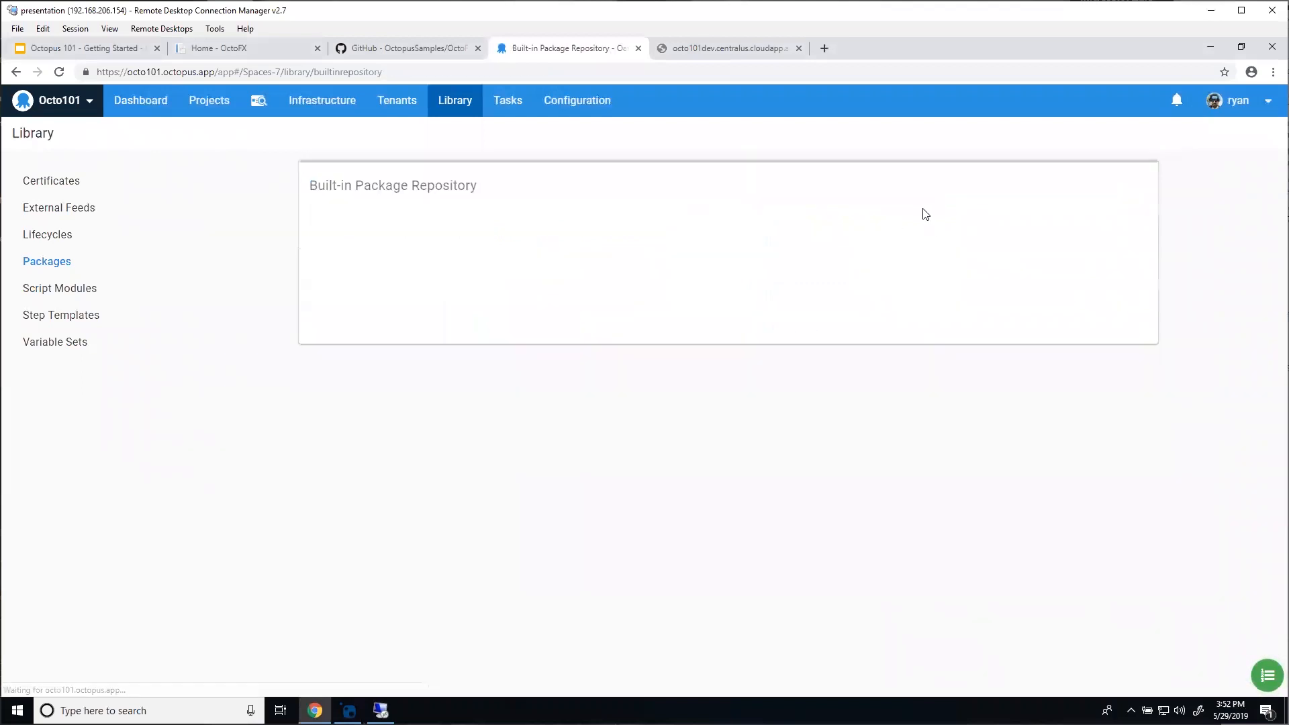
pyautogui.click(1099, 186)
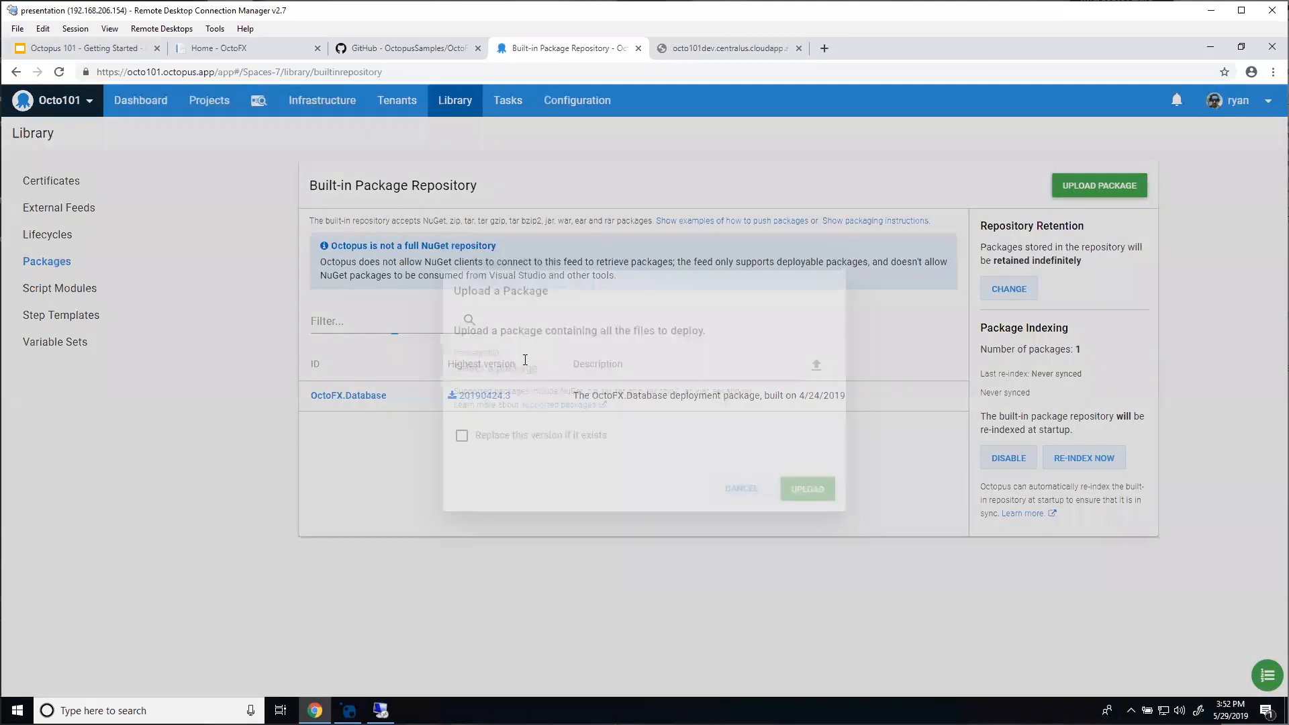
pyautogui.click(524, 362)
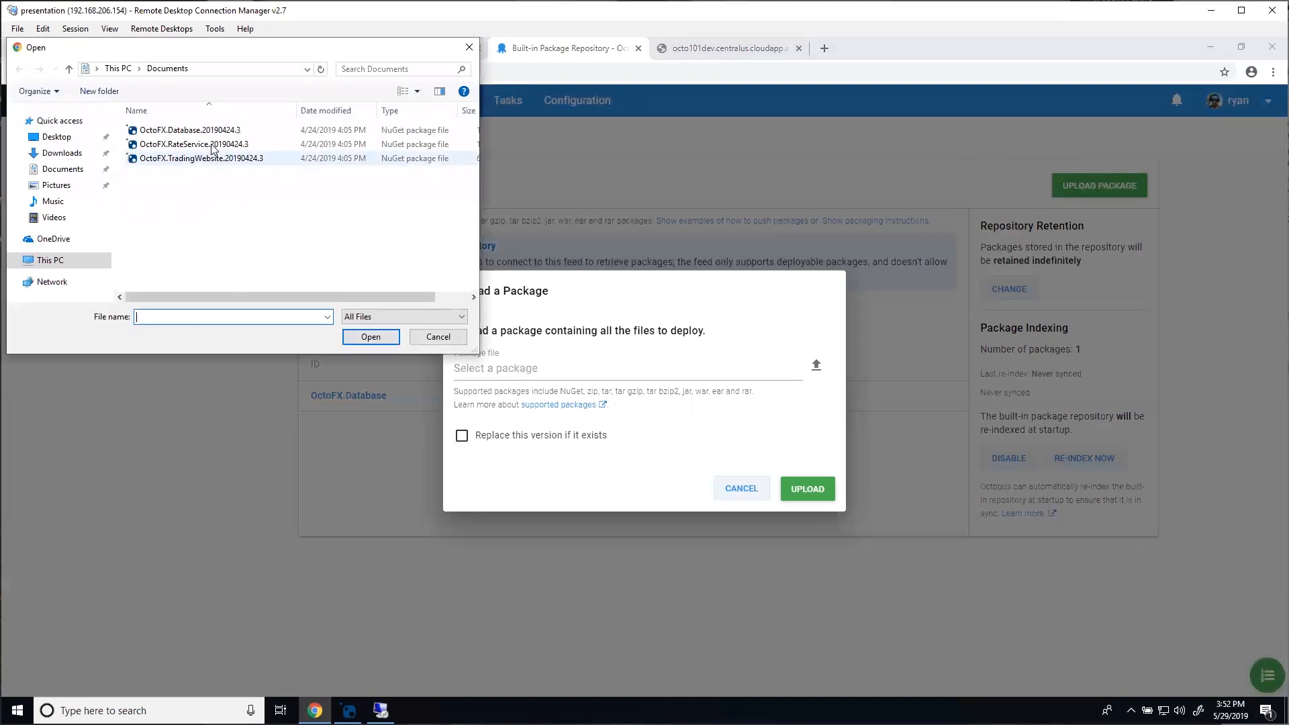
pyautogui.click(212, 145)
pyautogui.click(371, 336)
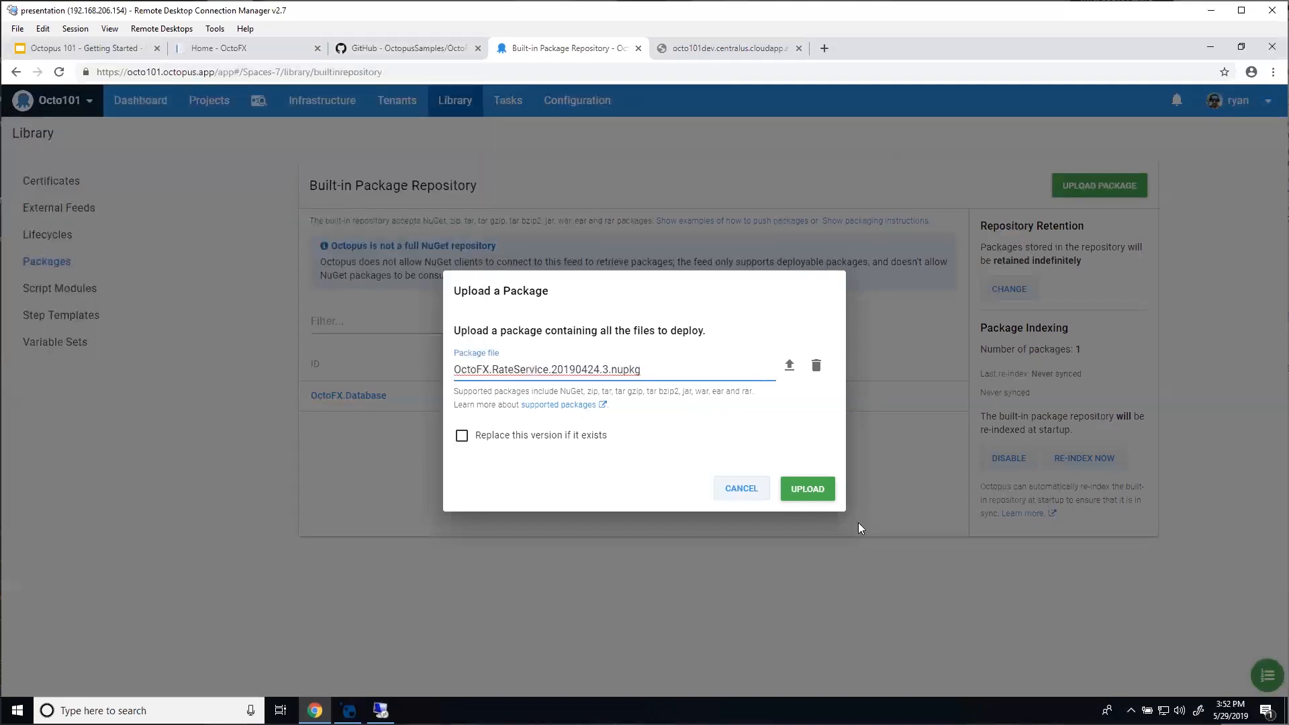
pyautogui.click(806, 488)
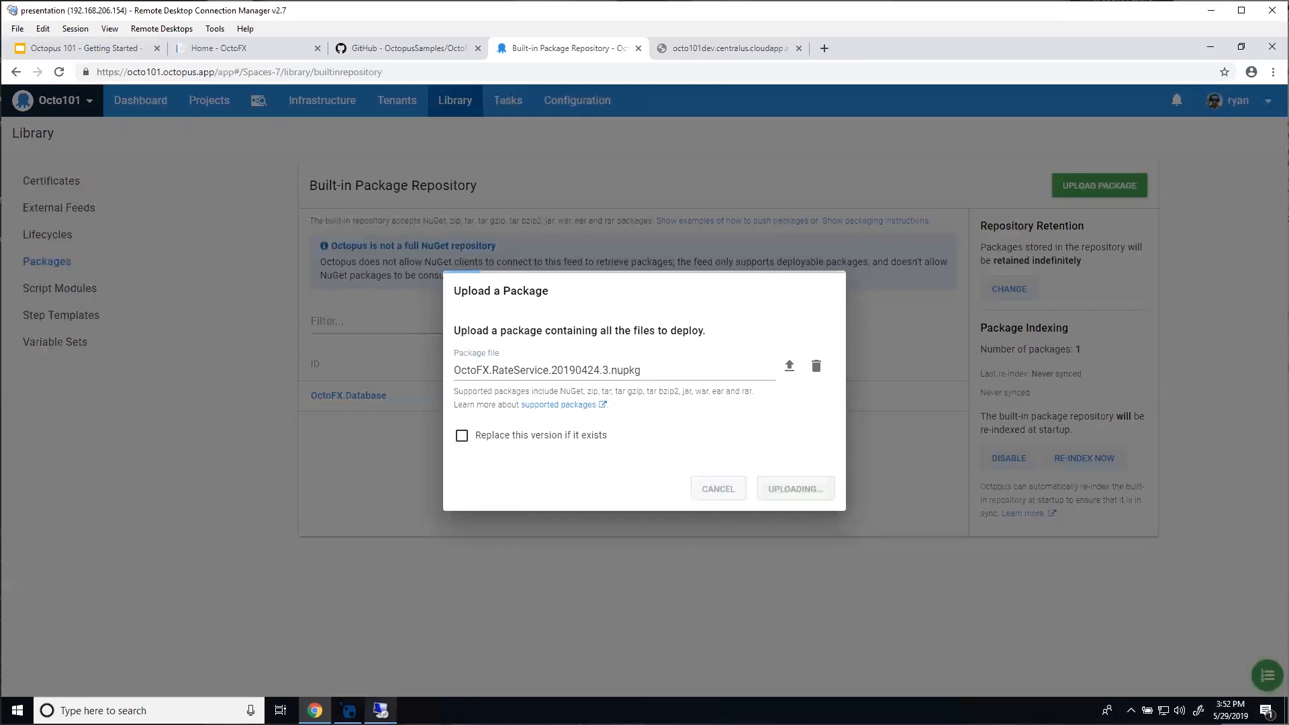
# Step: Open OctoFX.RateService from Recent Files in NuGet Package Explorer and inspect its OctoFX.RateService.exe.config
pyautogui.hotkey('alt', 'Tab')
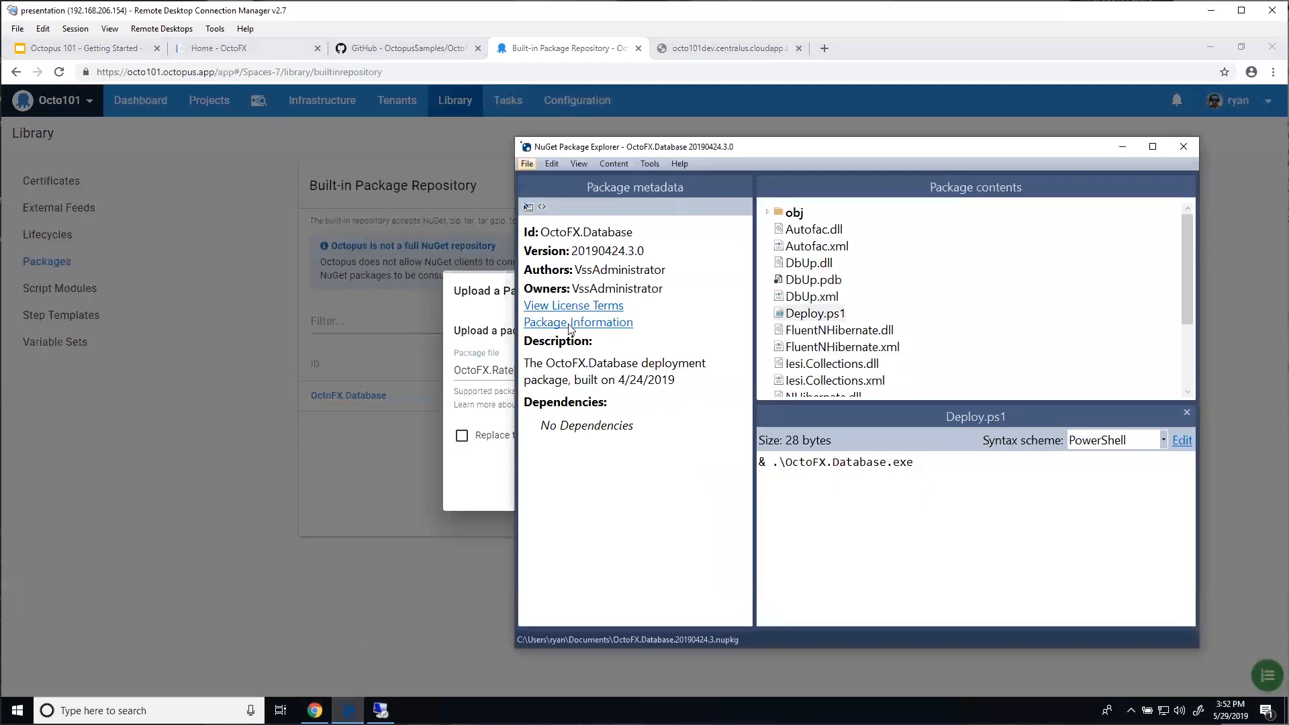
pyautogui.click(527, 163)
pyautogui.moveTo(604, 326)
pyautogui.click(728, 355)
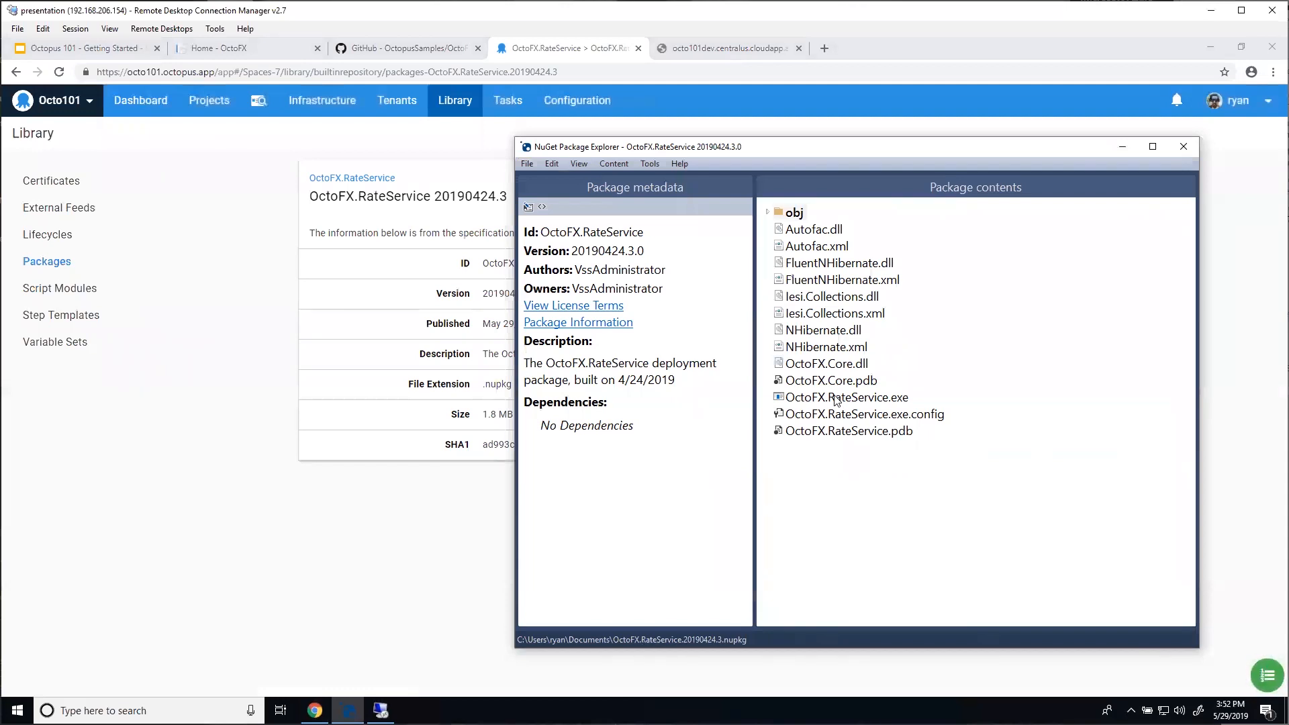
pyautogui.click(838, 418)
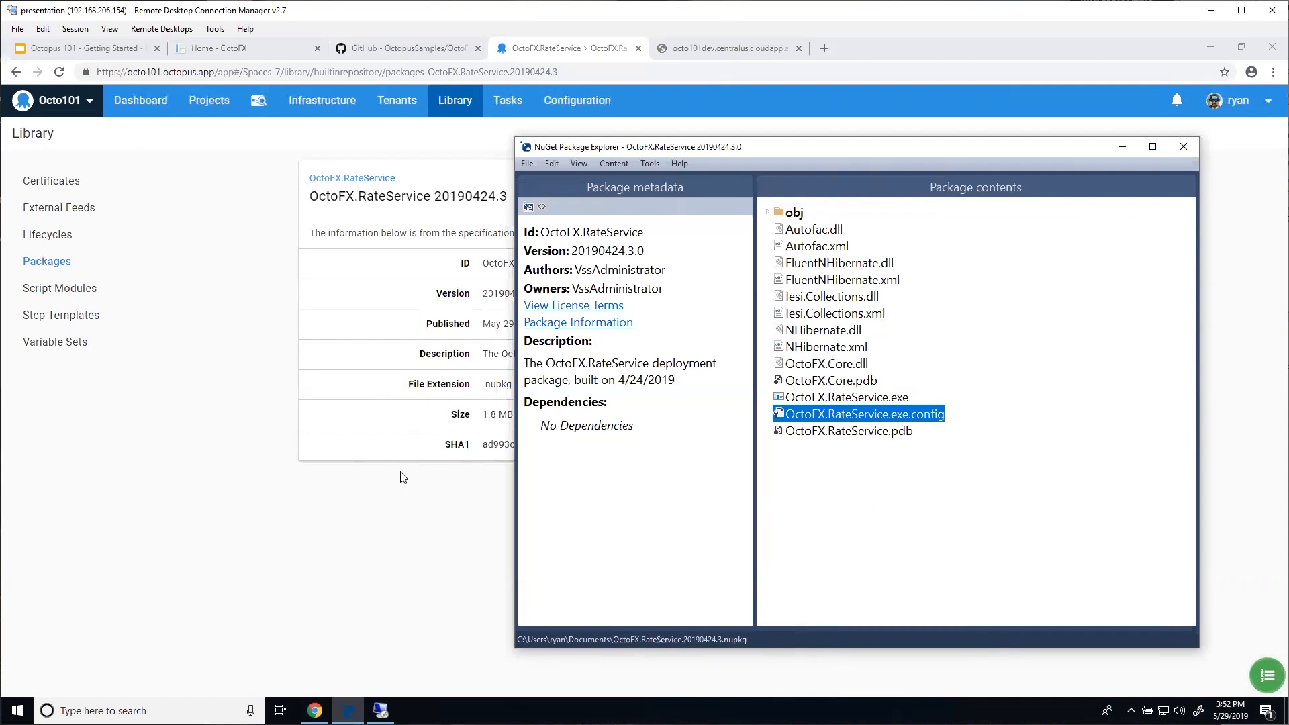
pyautogui.click(373, 528)
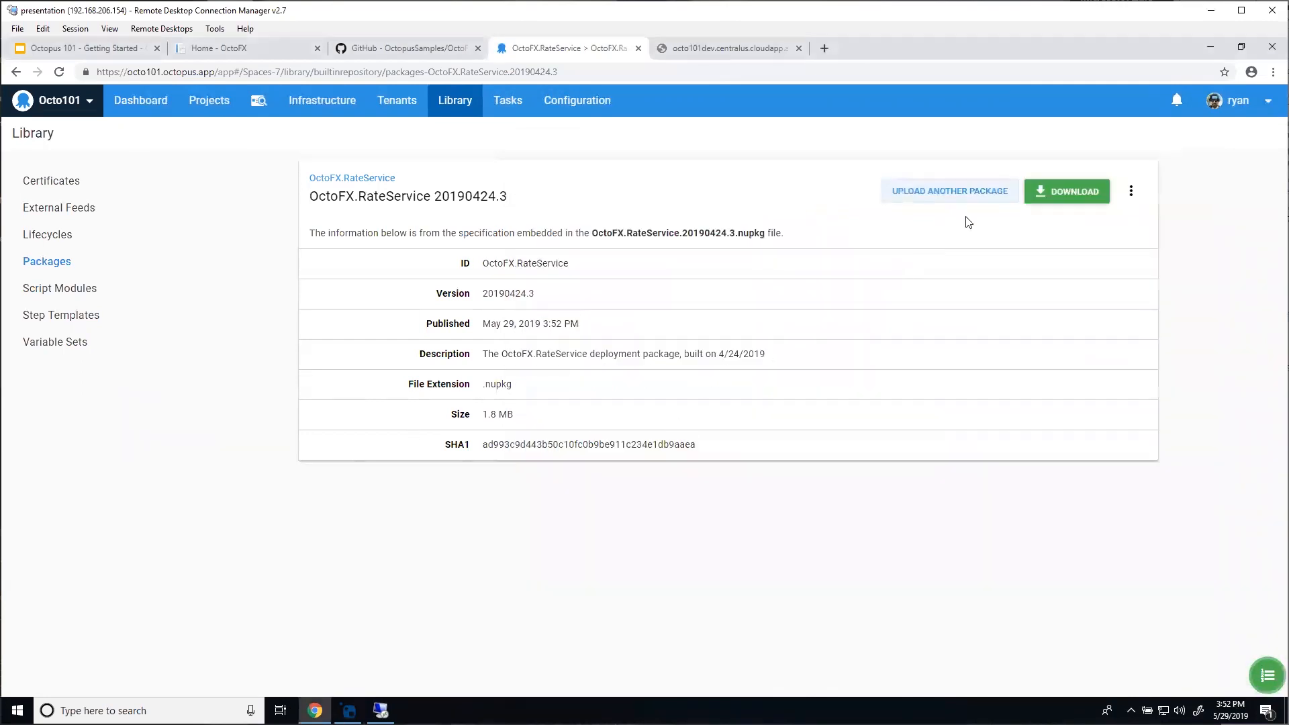
pyautogui.click(980, 199)
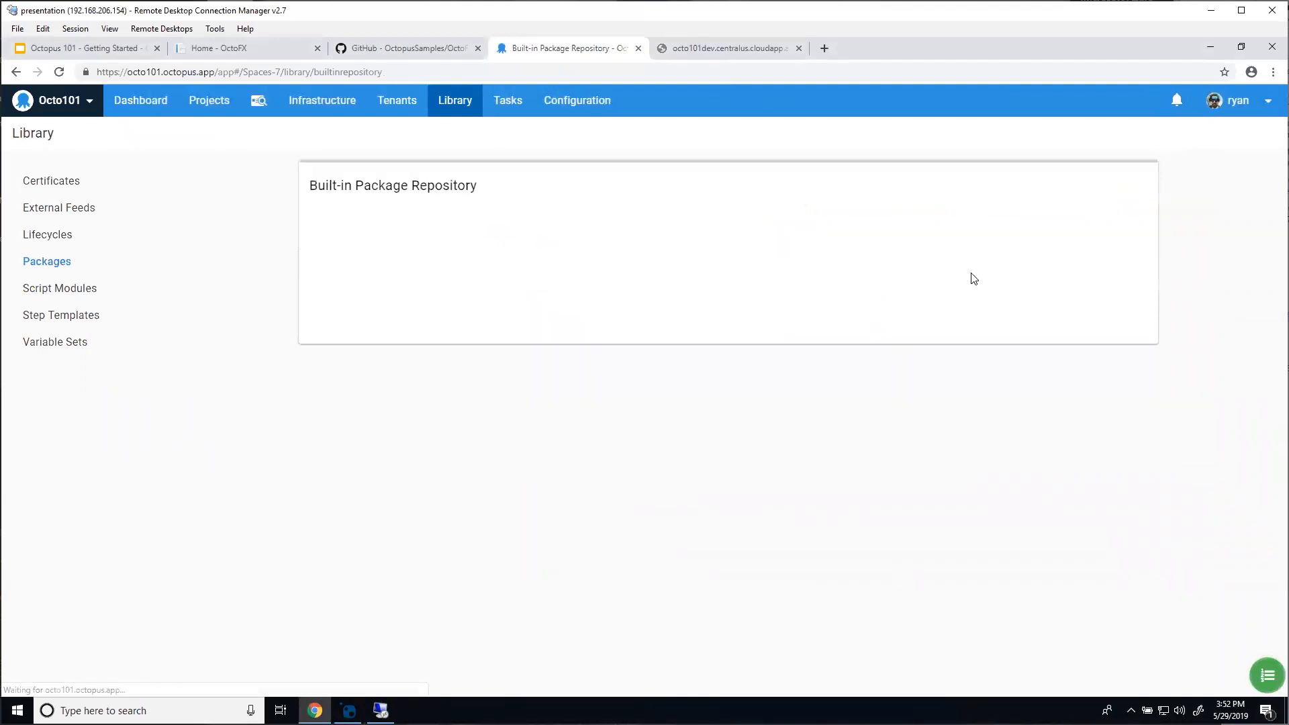
# Step: Upload the OctoFX.TradingWebsite package file to the built-in repository
pyautogui.click(1058, 196)
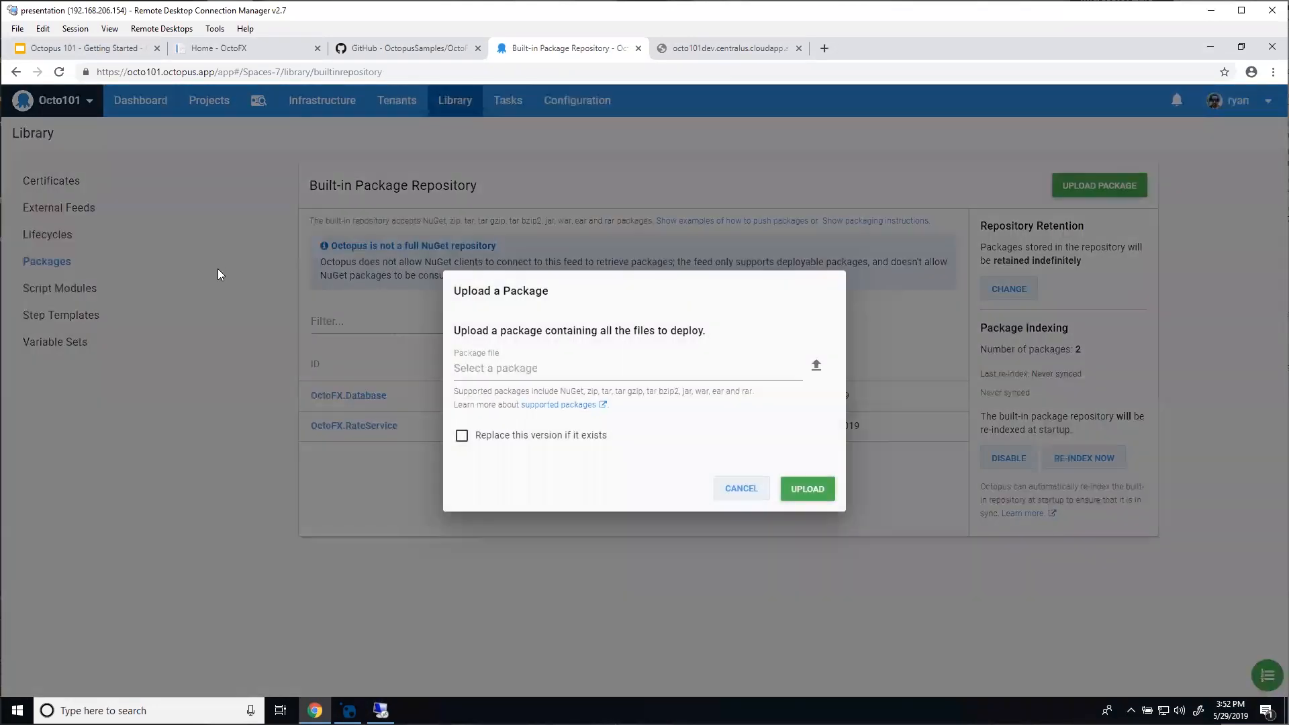
pyautogui.click(183, 162)
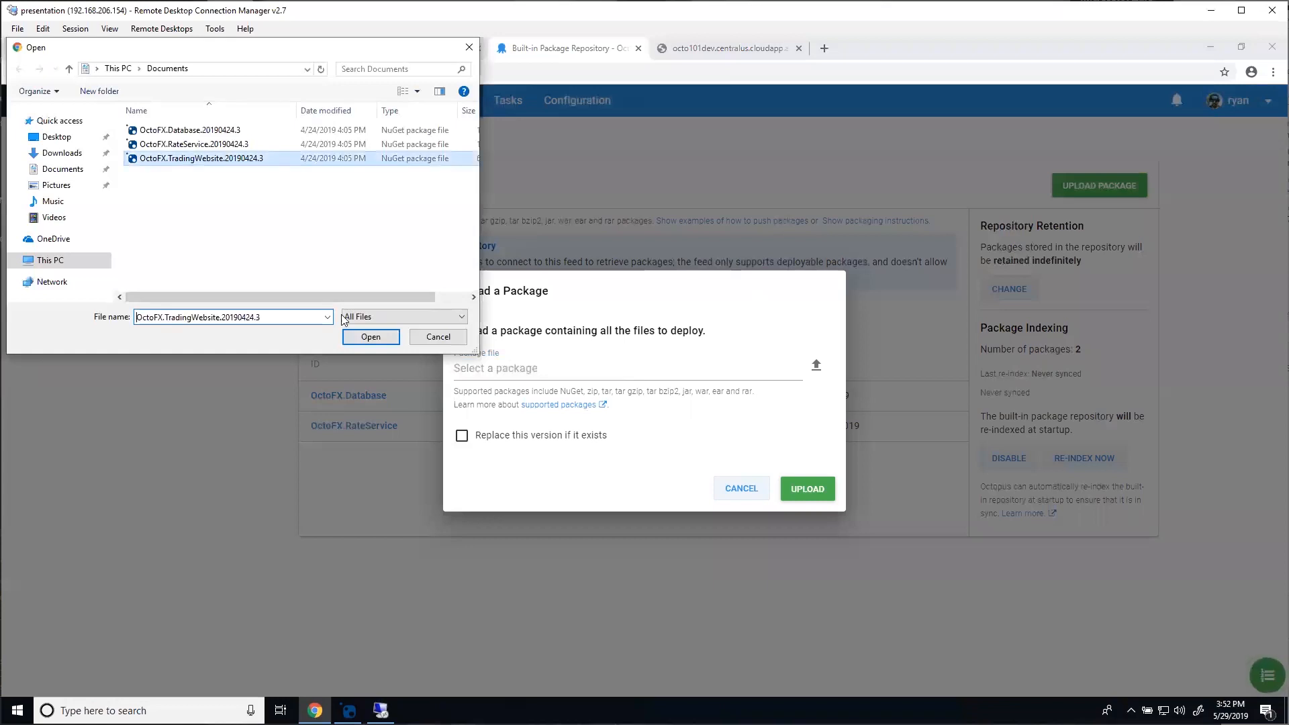
pyautogui.click(370, 337)
pyautogui.click(807, 489)
# Step: Open OctoFX.TradingWebsite in NuGet Package Explorer, inspect Web.config and Web.Debug.config, then return to Octopus
pyautogui.click(349, 710)
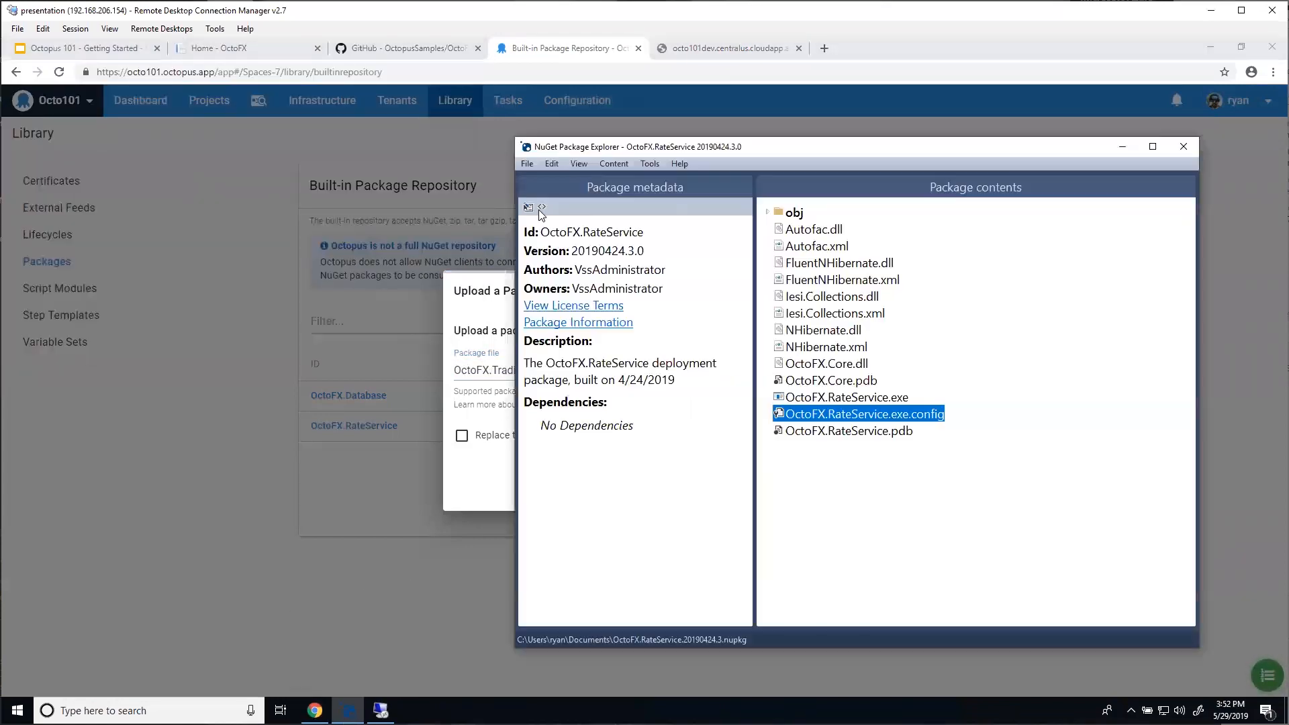
pyautogui.click(528, 165)
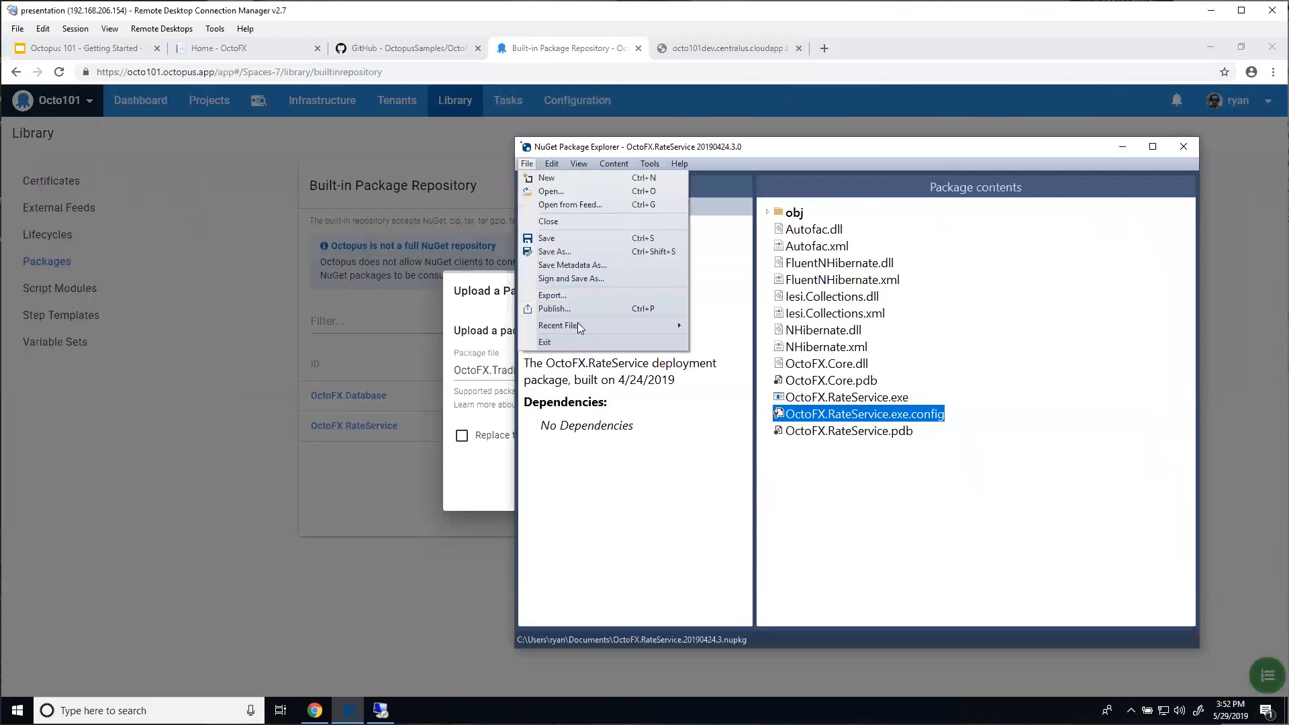
pyautogui.moveTo(578, 325)
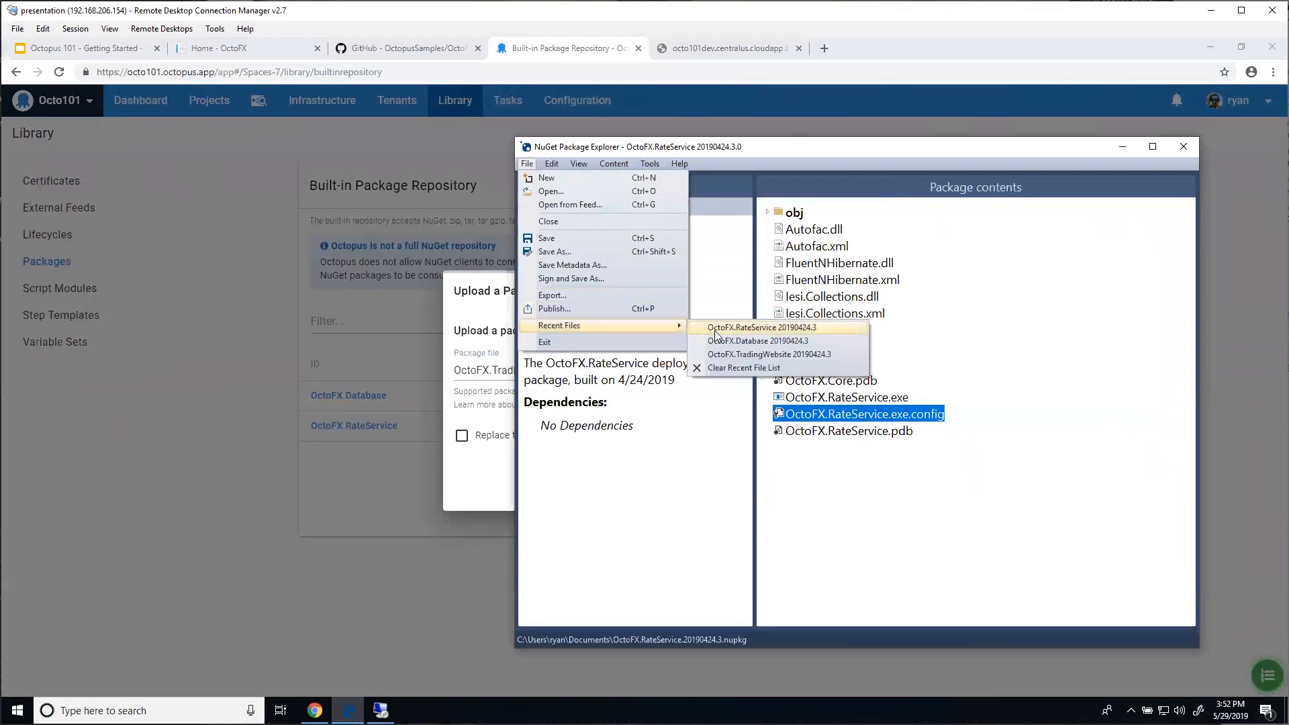
pyautogui.click(751, 355)
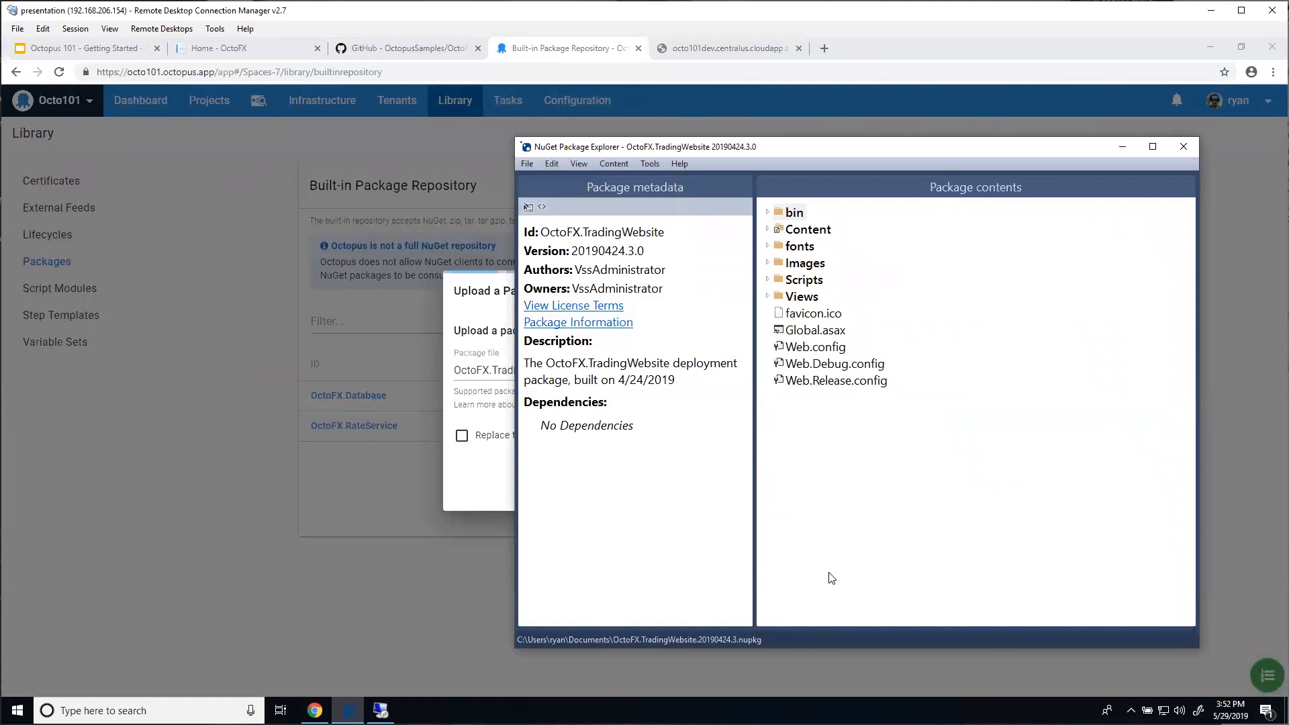
pyautogui.click(829, 348)
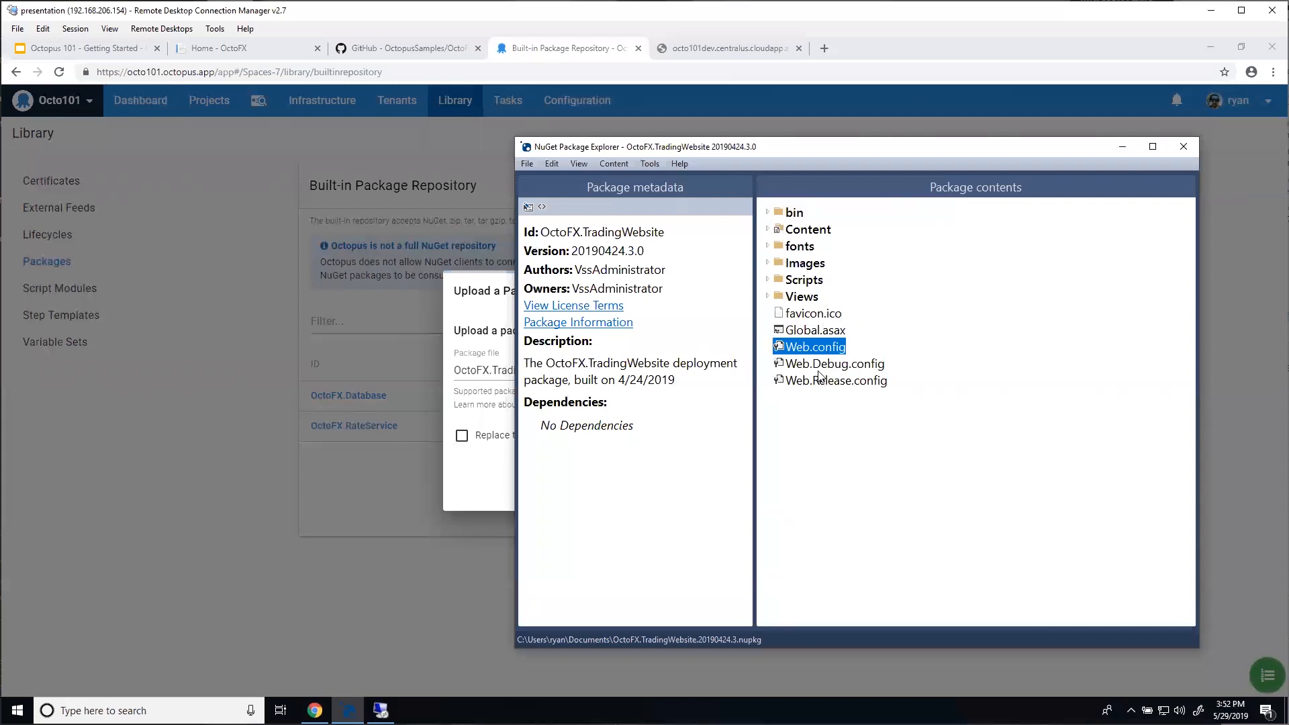
pyautogui.click(829, 364)
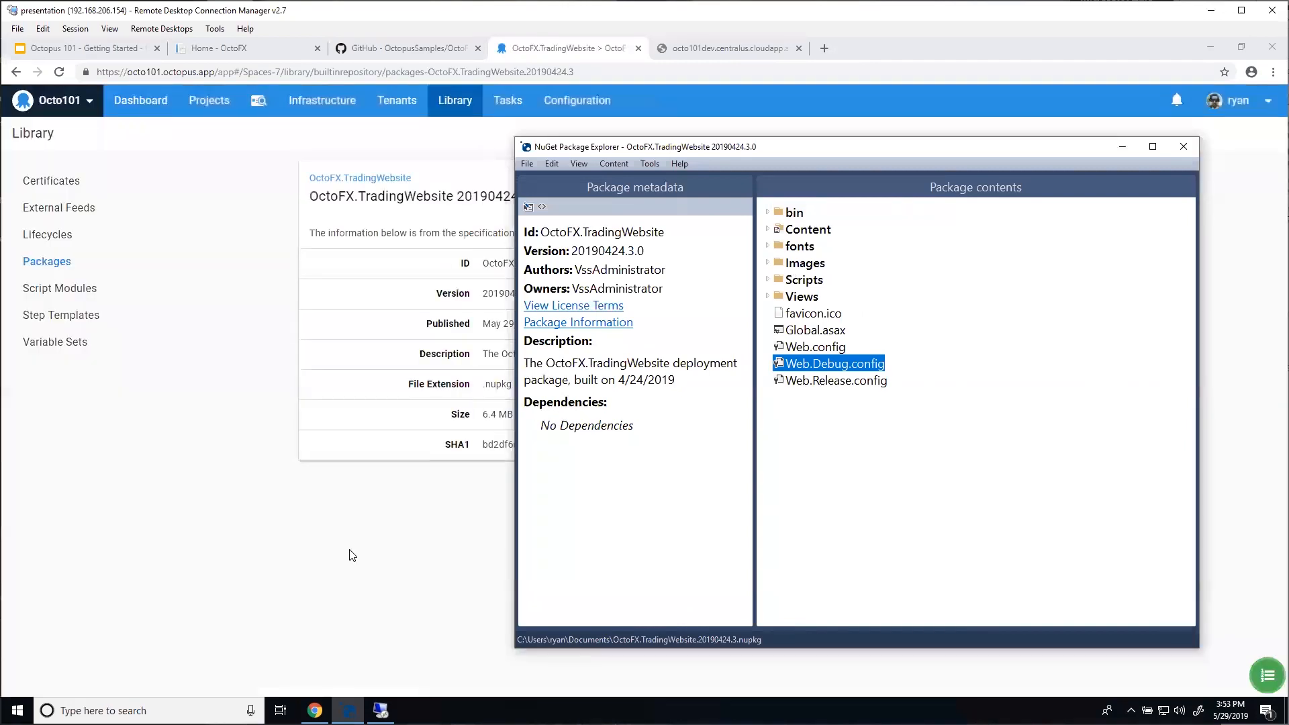
pyautogui.click(363, 554)
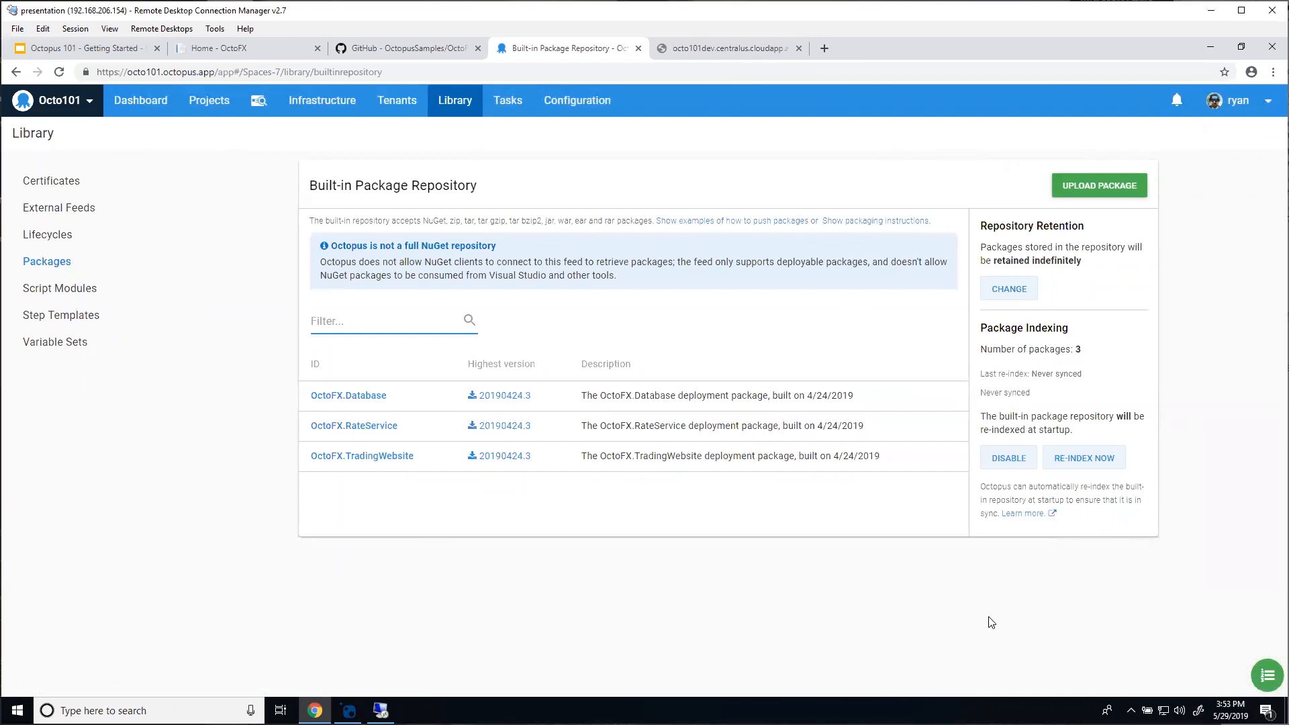
pyautogui.click(1256, 689)
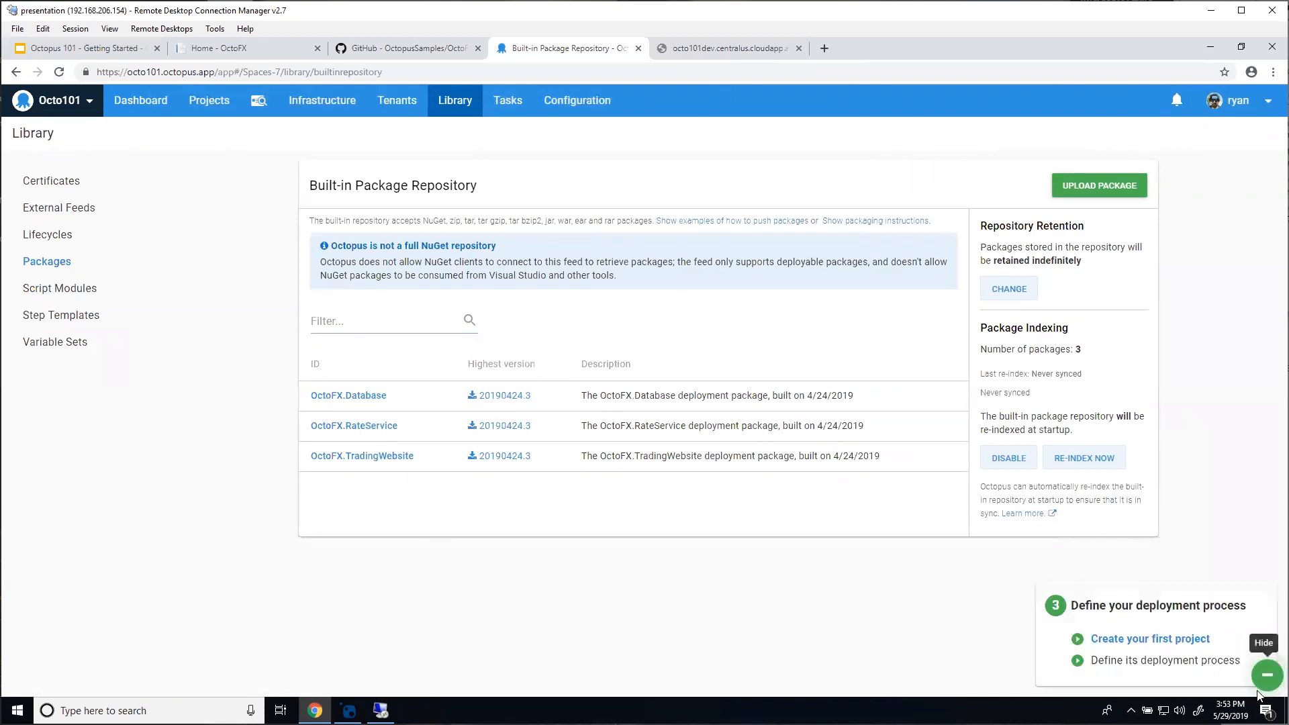
# Step: Add and save a new project named OctoFX from the getting-started checklist
pyautogui.click(1187, 641)
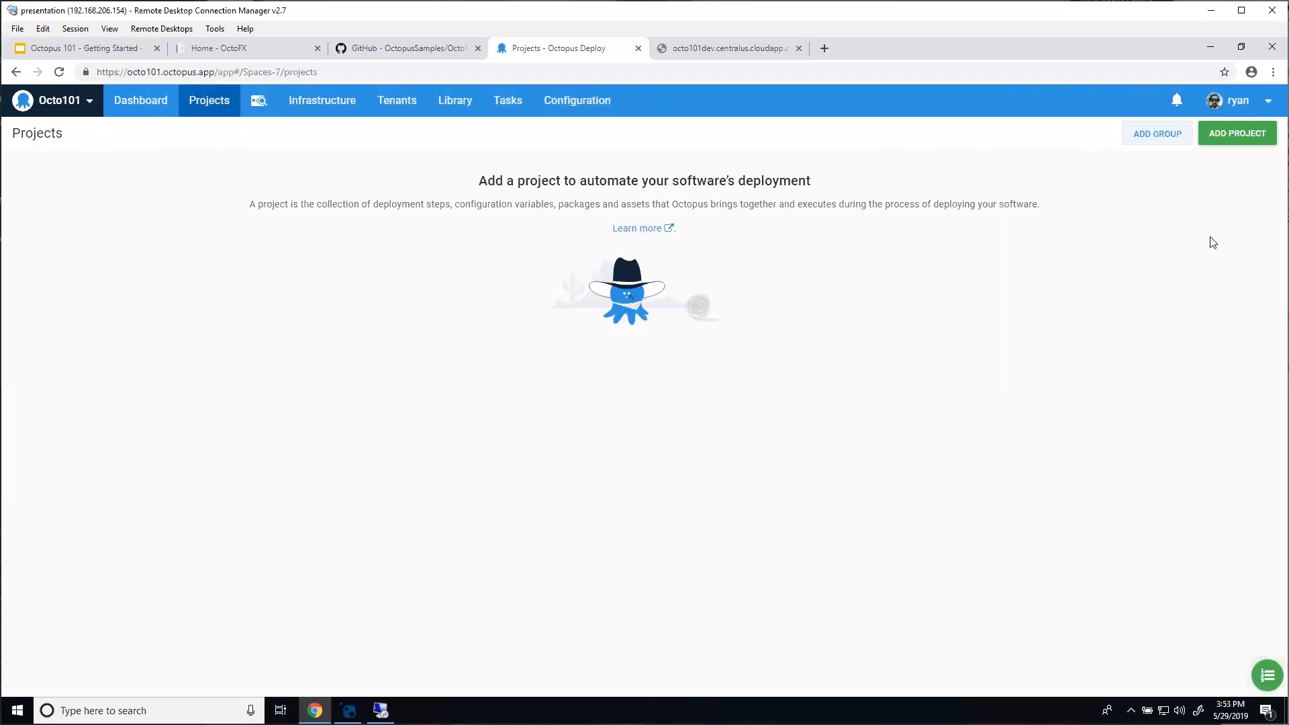
pyautogui.click(1254, 141)
pyautogui.write('Octo')
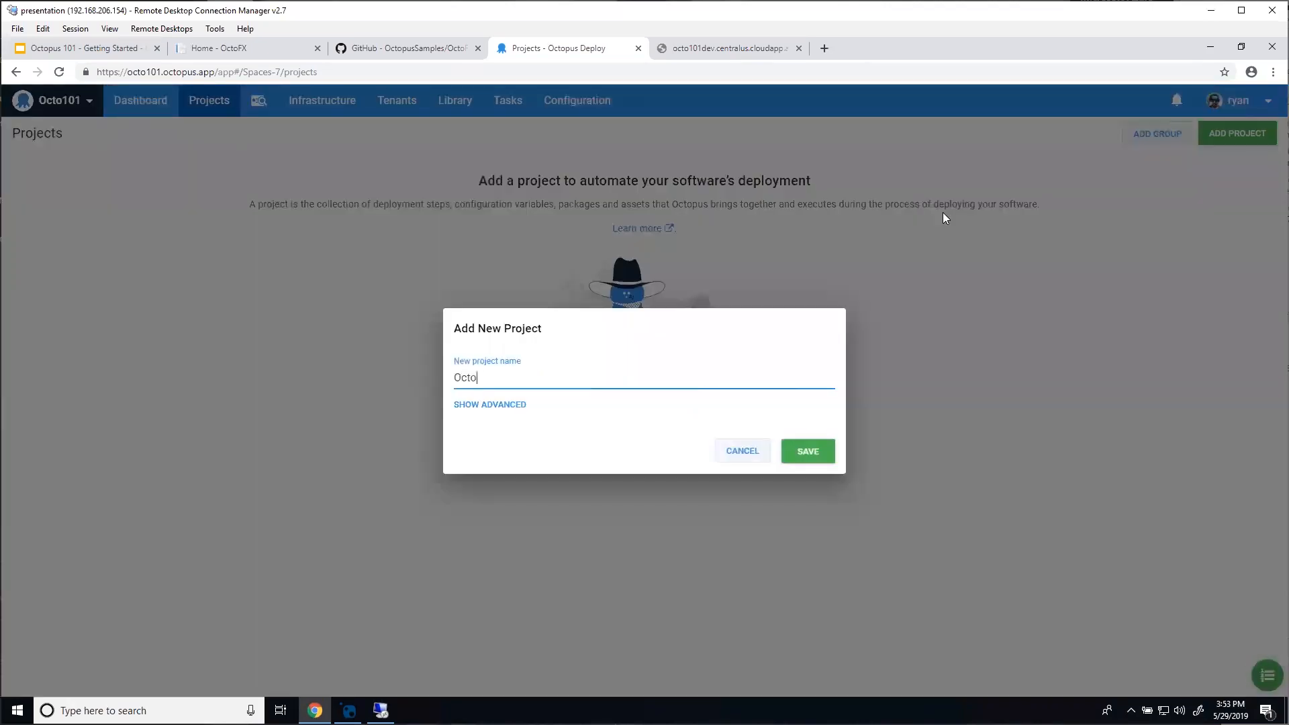
pyautogui.click(796, 449)
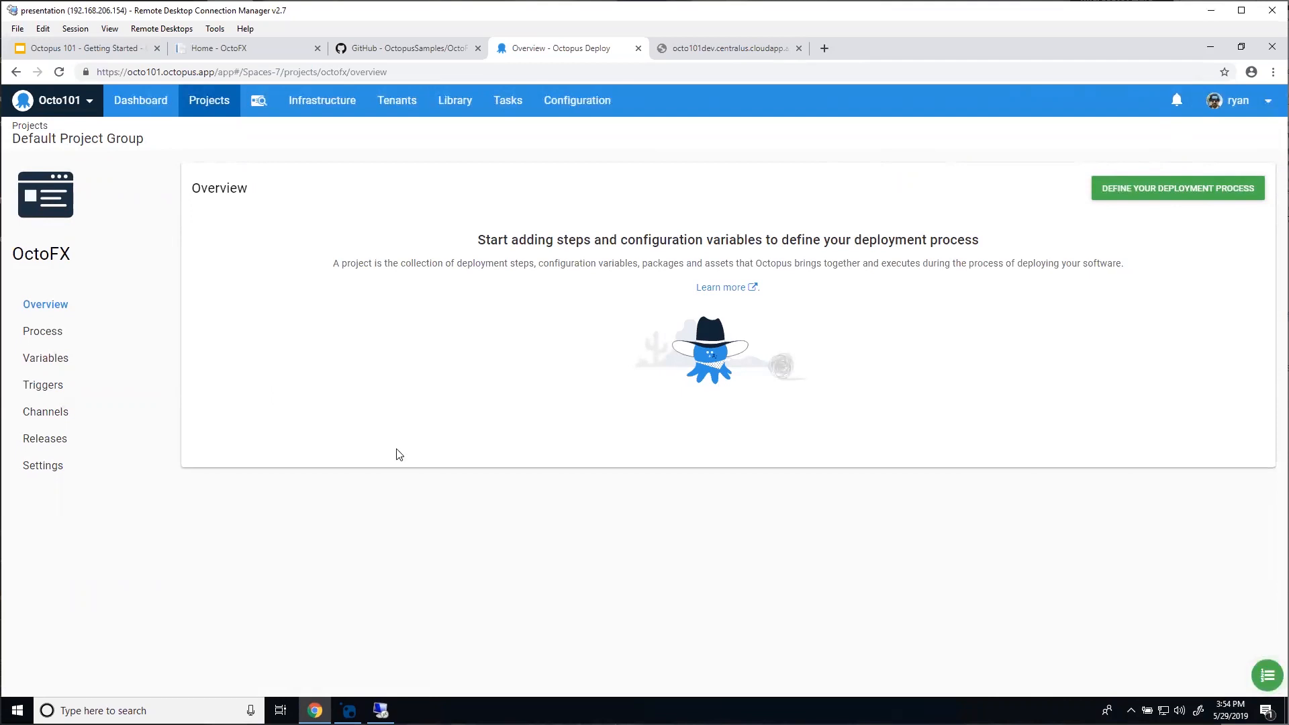
# Step: Open Variables from the OctoFX project sidebar
pyautogui.click(38, 368)
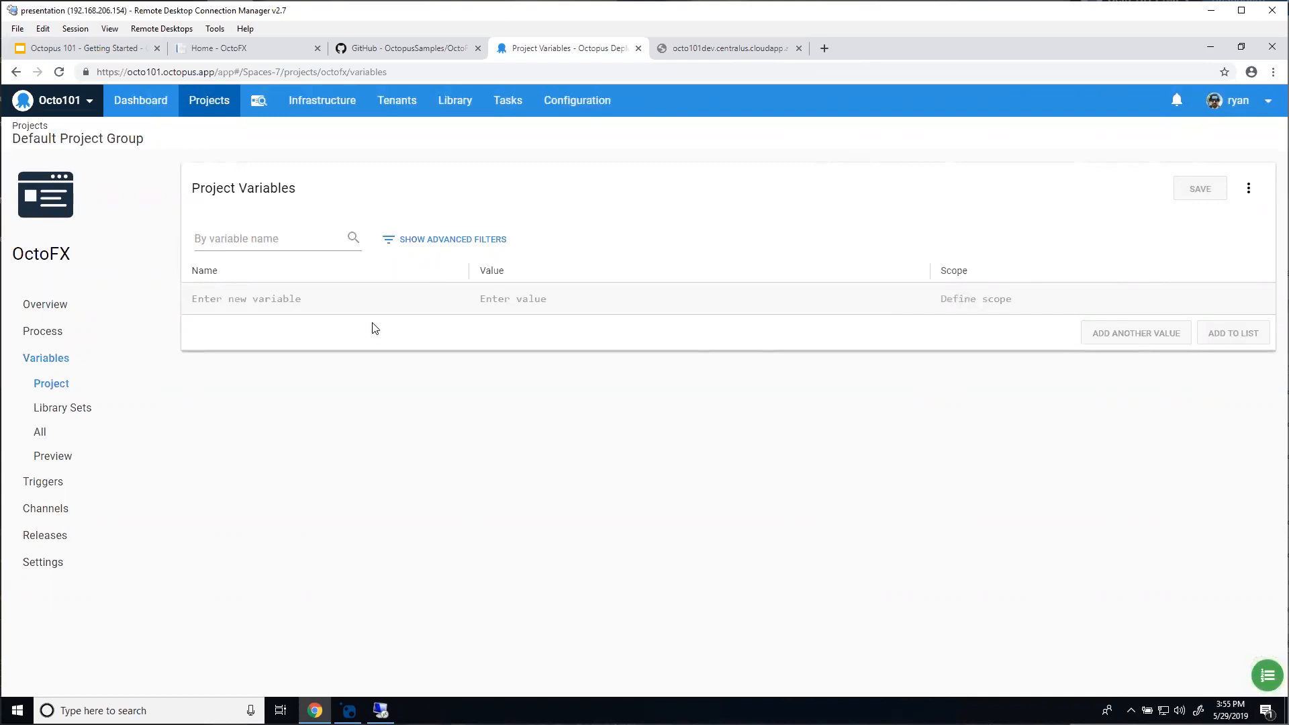
# Step: Add project variable OctoFX.Database.Server with value tcp:octo101.database.windows.net,1433
pyautogui.click(378, 300)
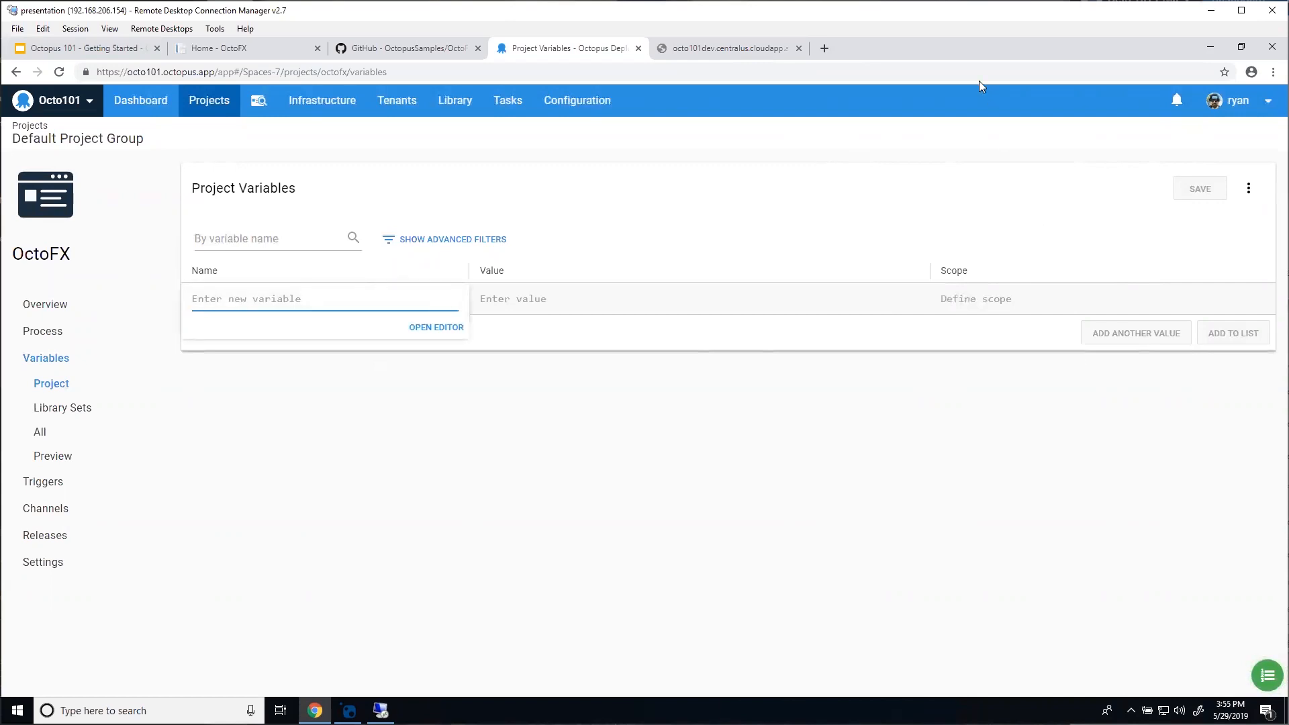
pyautogui.write('Octo')
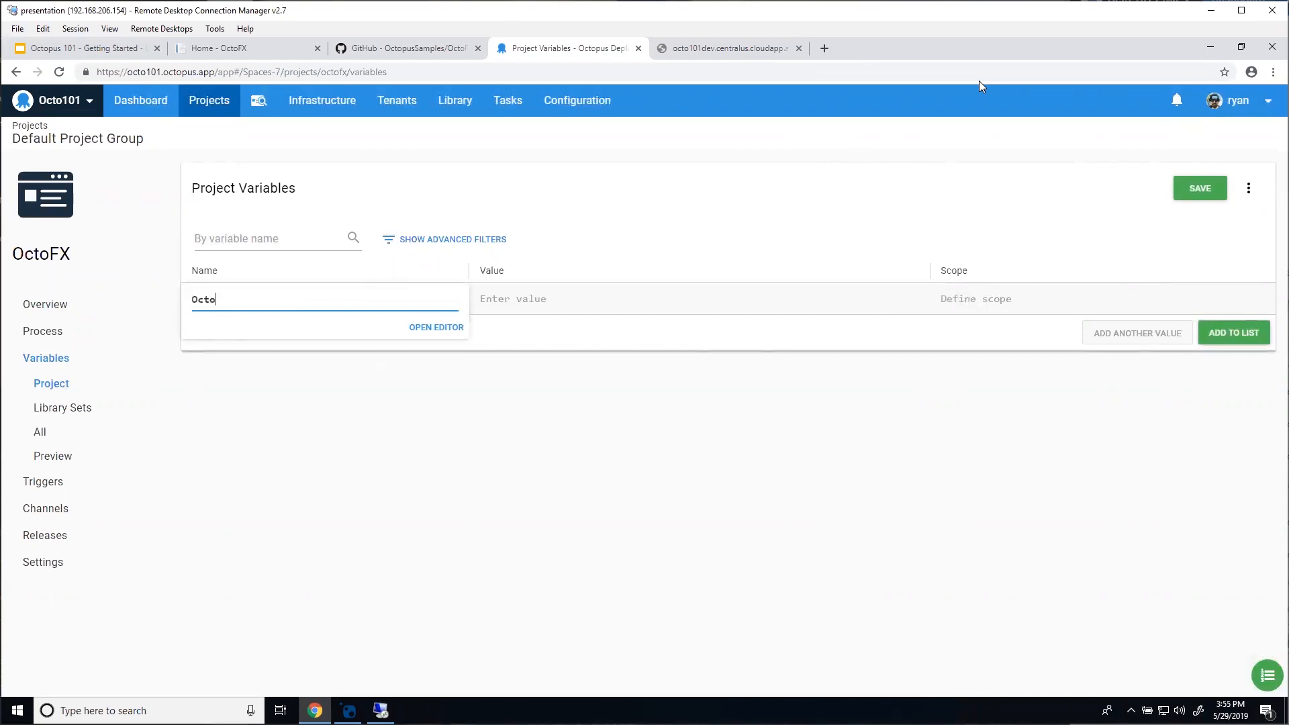
pyautogui.write('FX.Database.Server')
pyautogui.click(762, 509)
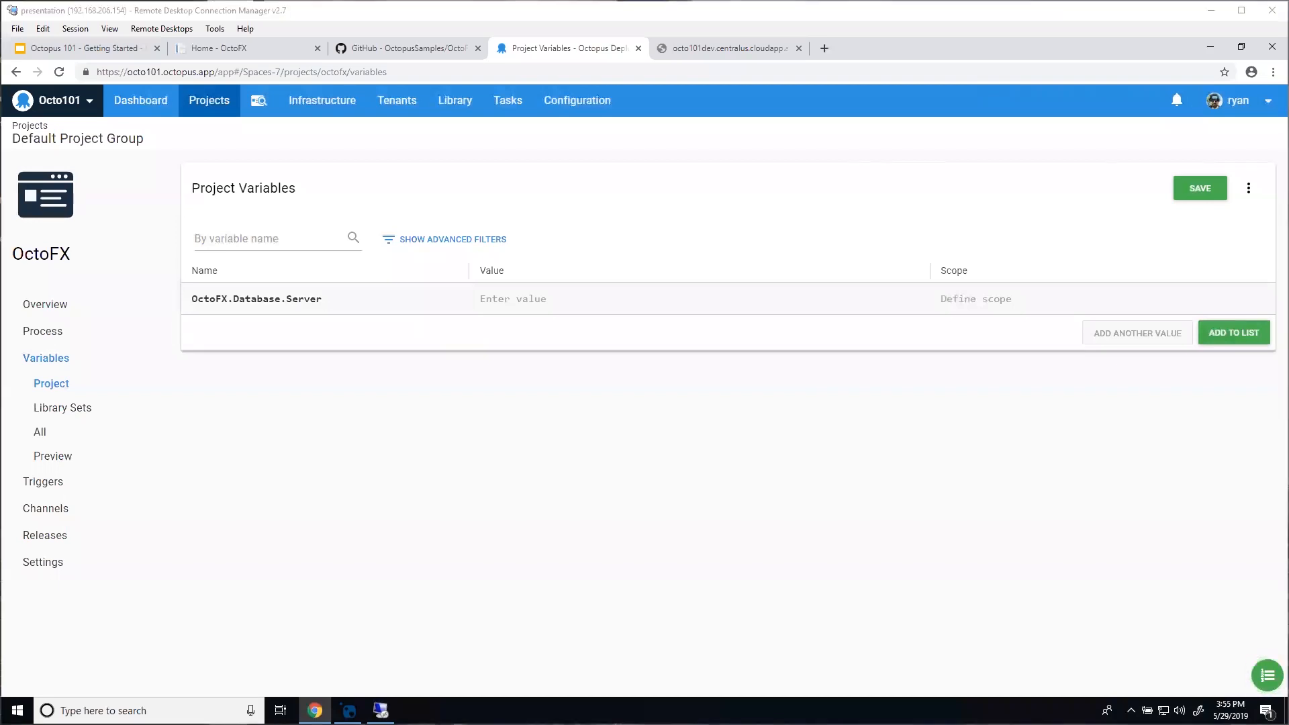
pyautogui.click(569, 312)
pyautogui.write('tcp:octo101')
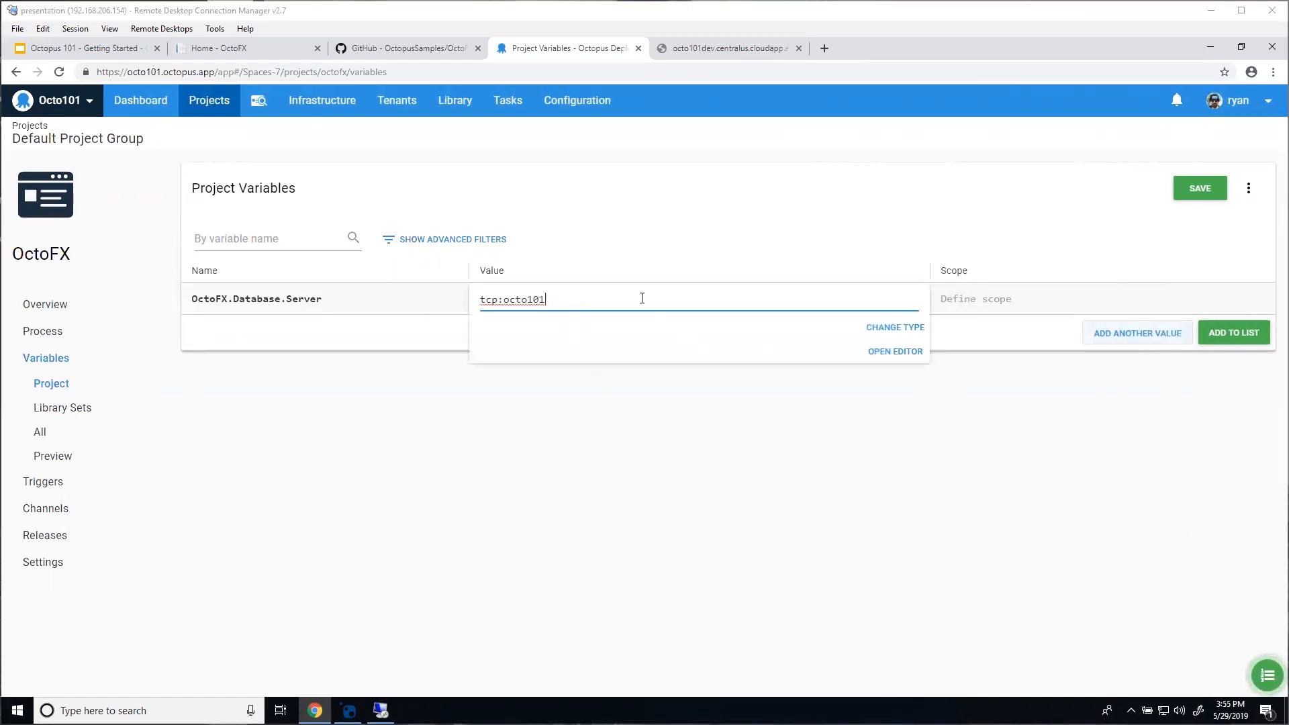
pyautogui.write('.database.windows.net,1433')
pyautogui.click(639, 442)
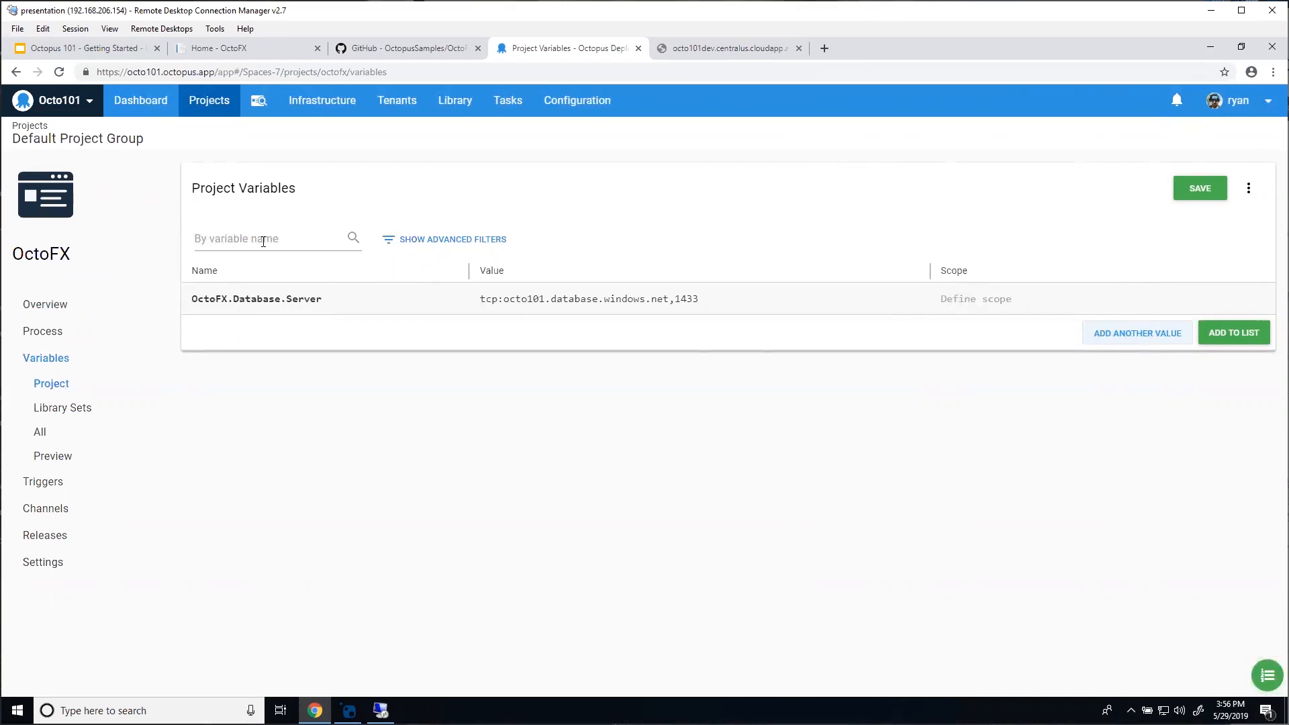
# Step: Add OctoFX.Database.Server to the list, then add OctoFX.Database.User with the database login name
pyautogui.click(1226, 332)
pyautogui.click(371, 300)
pyautogui.write('O')
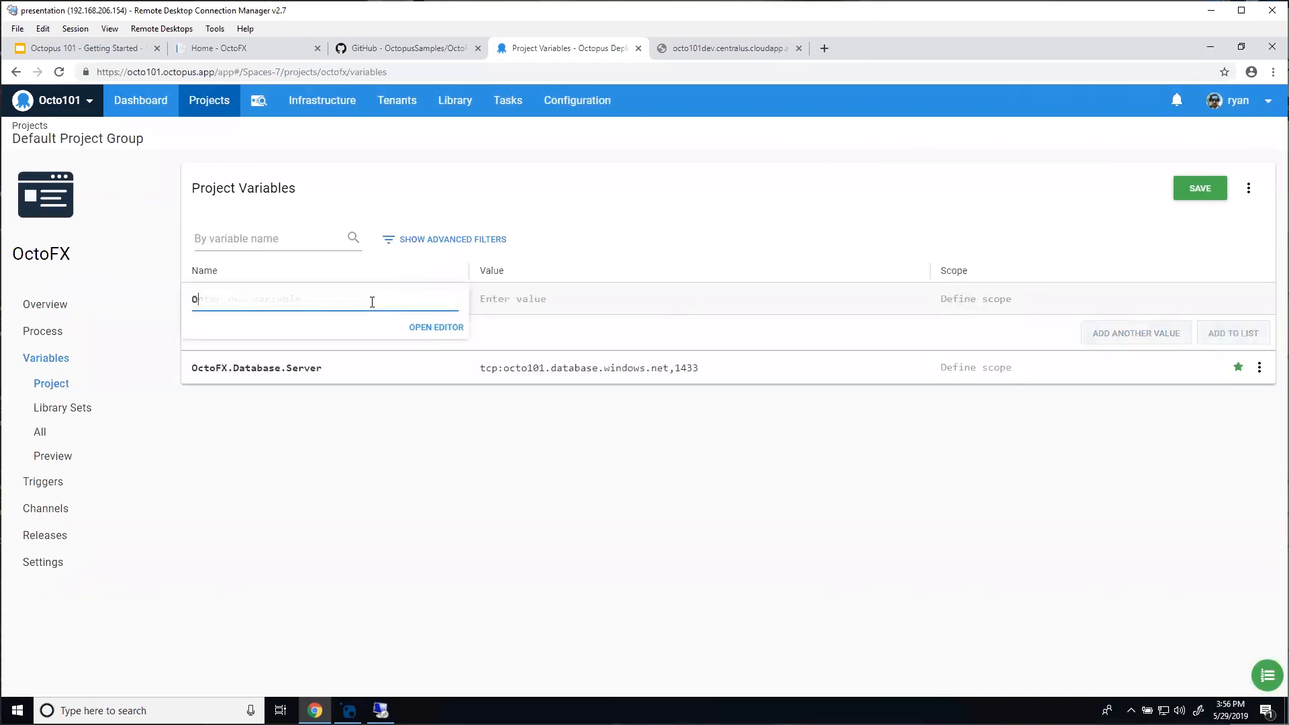
pyautogui.write('ctoFX.D')
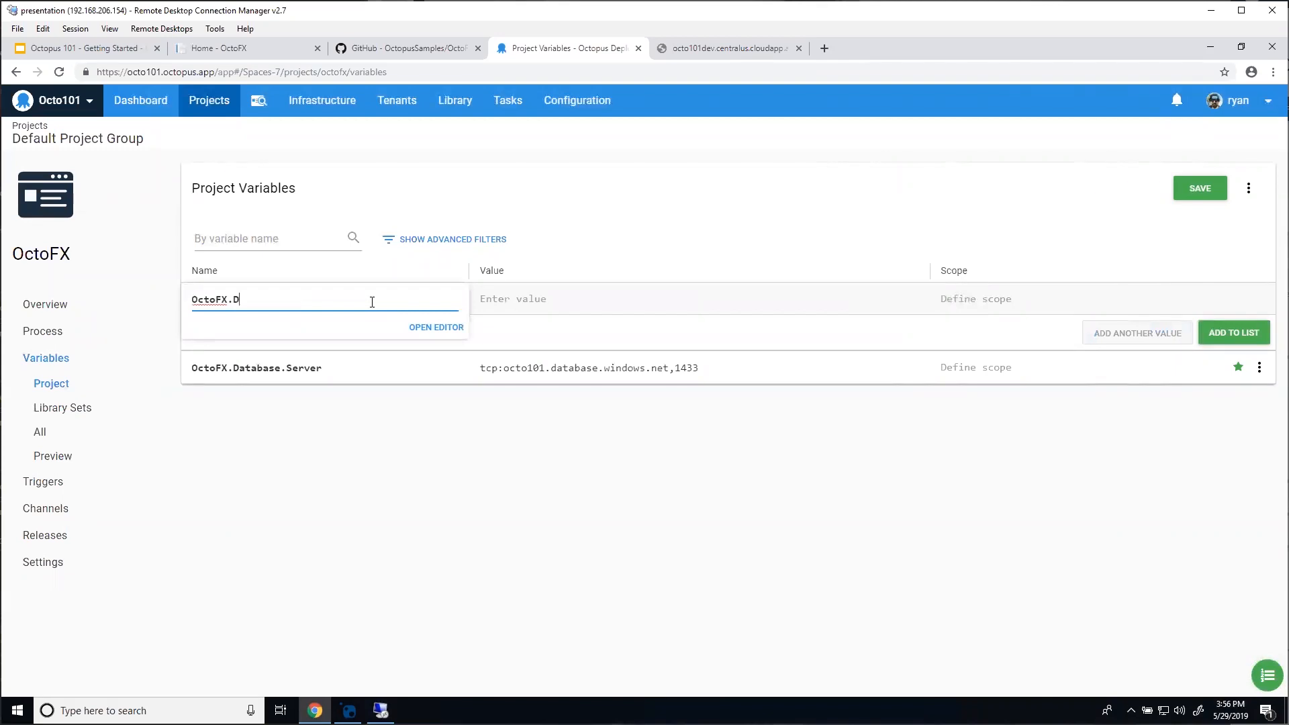
pyautogui.write('atabase.sUser')
pyautogui.click(490, 306)
pyautogui.write('octoadmin')
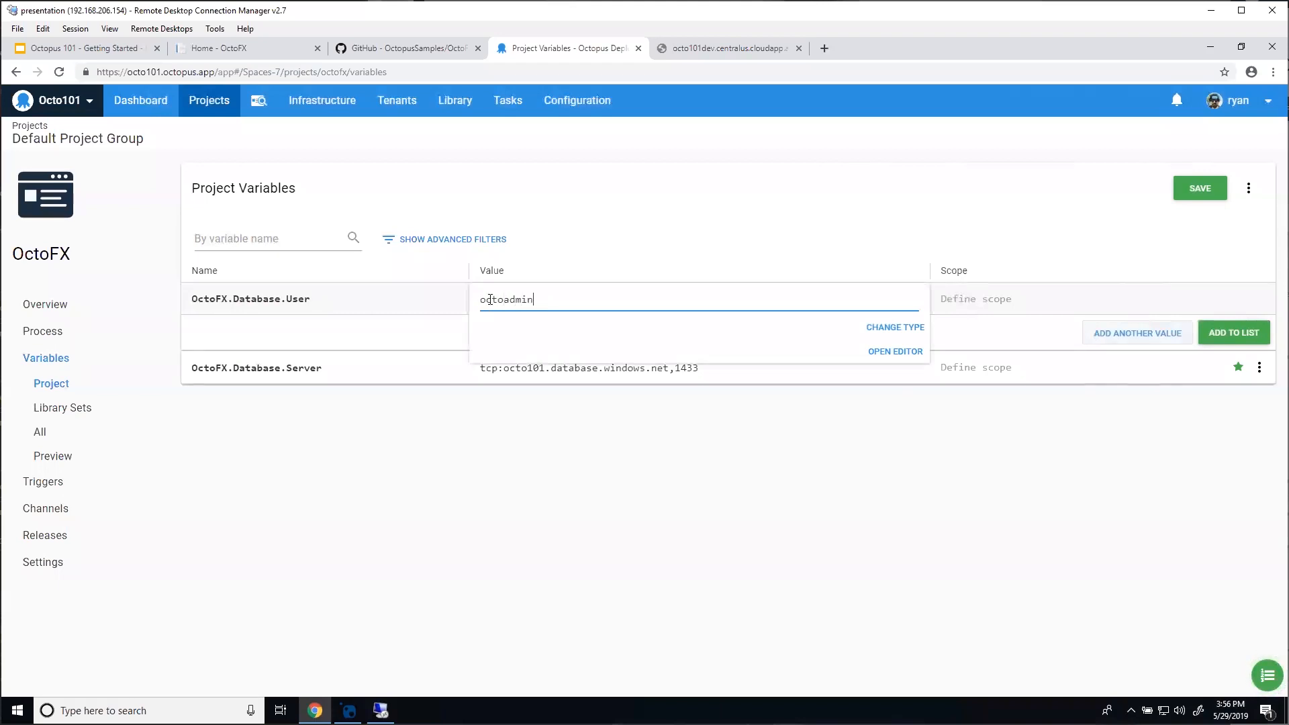
pyautogui.click(1223, 333)
# Step: Enter a new variable OctoFX.Database.Name with the value octofx_dev
pyautogui.click(278, 302)
pyautogui.write('Octo')
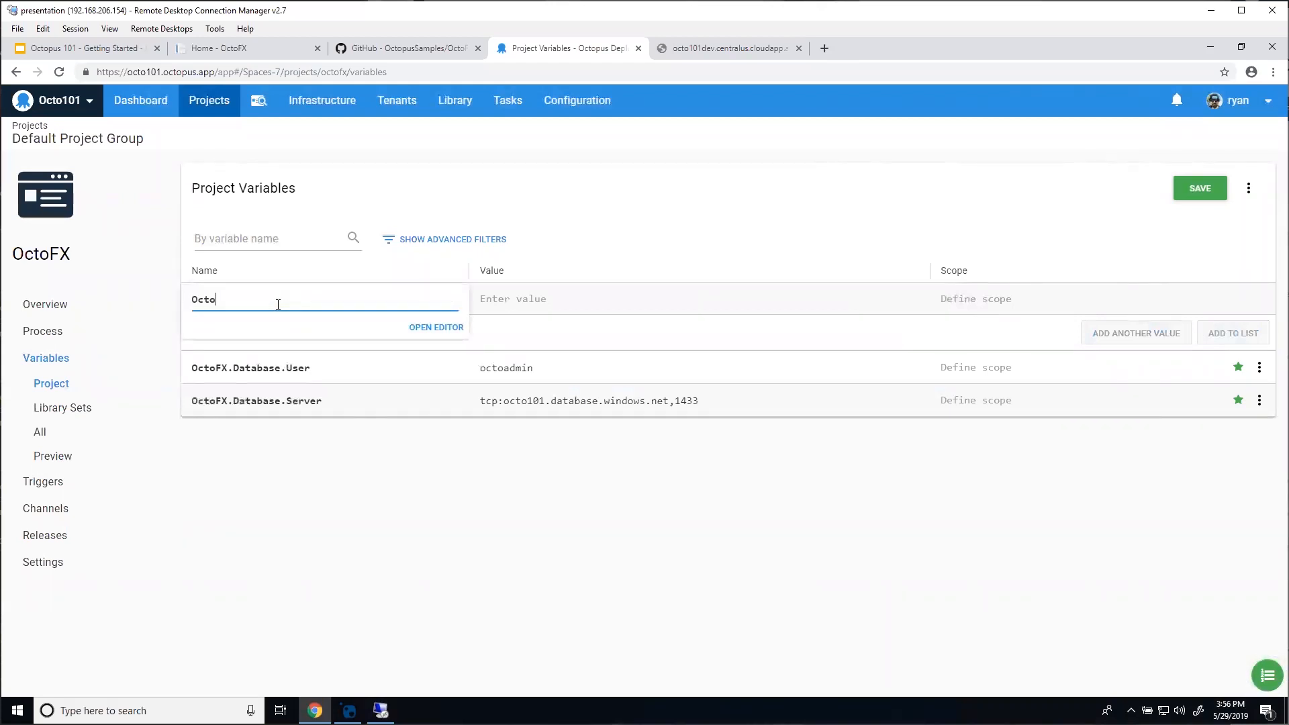
pyautogui.write('FX.Dat')
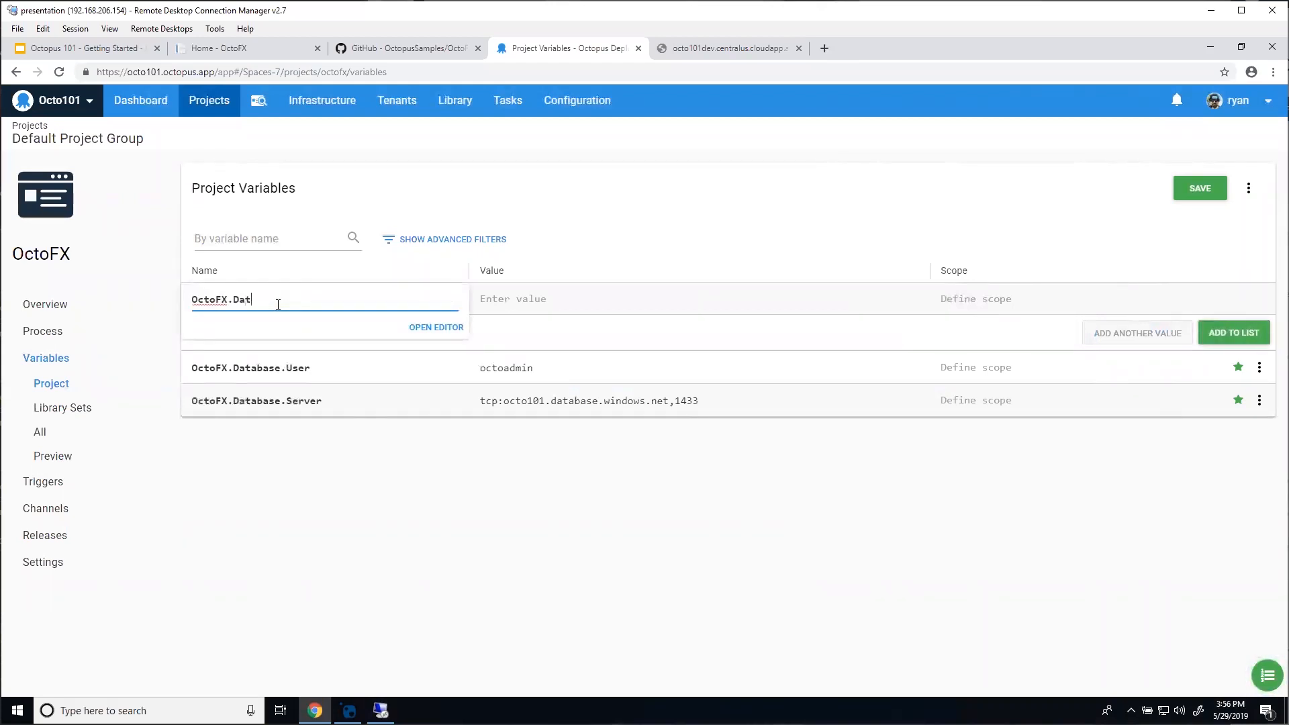
pyautogui.write('abase.Name')
pyautogui.click(567, 313)
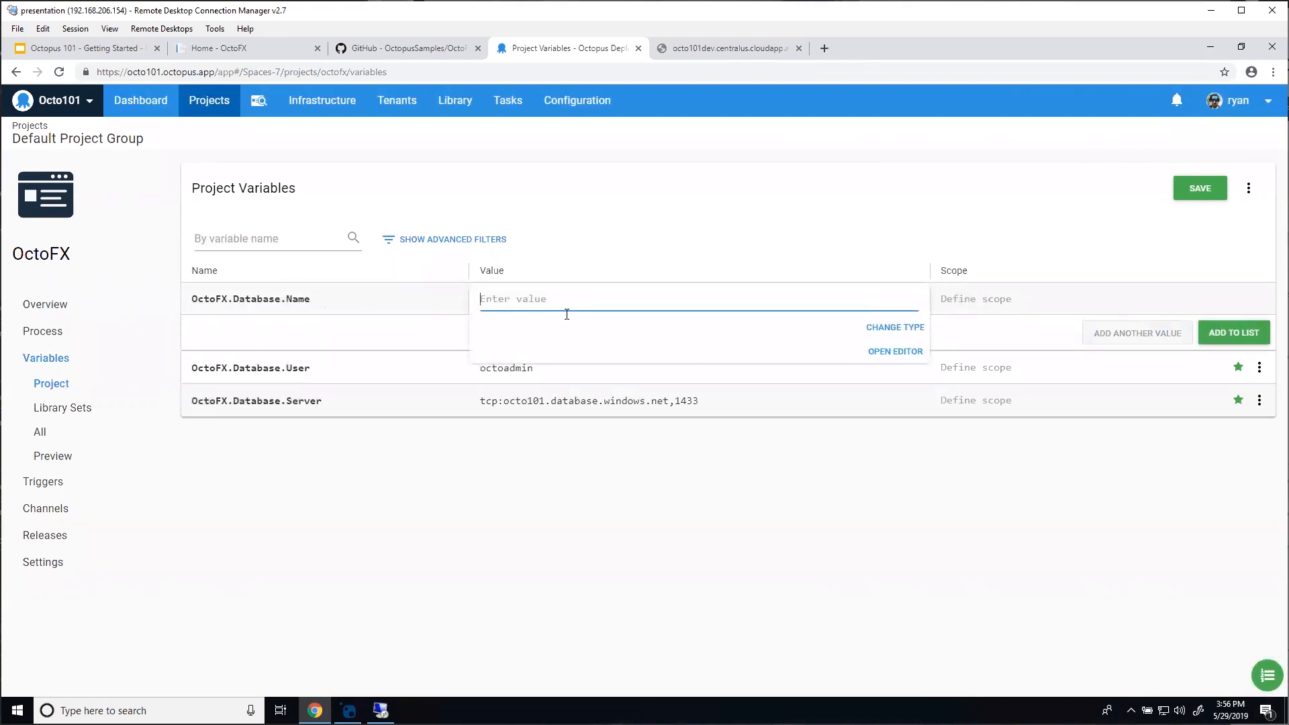
pyautogui.write('octofx_dev')
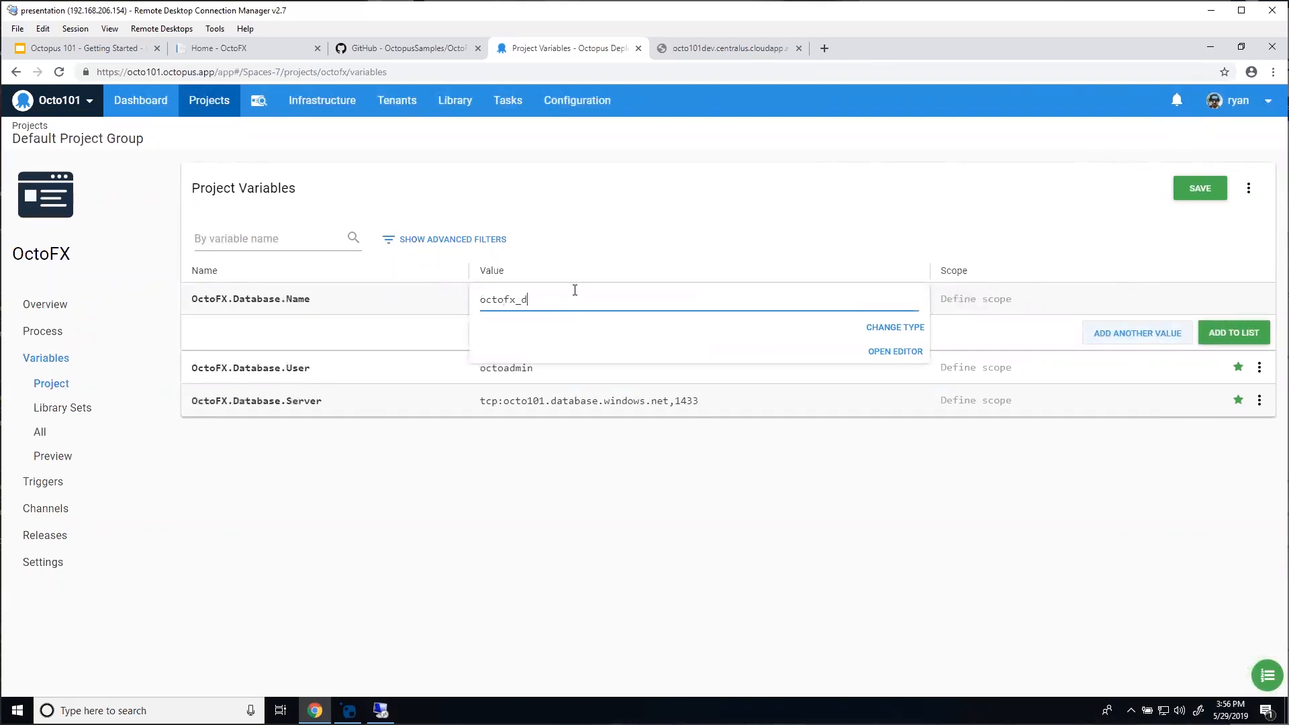
pyautogui.click(671, 276)
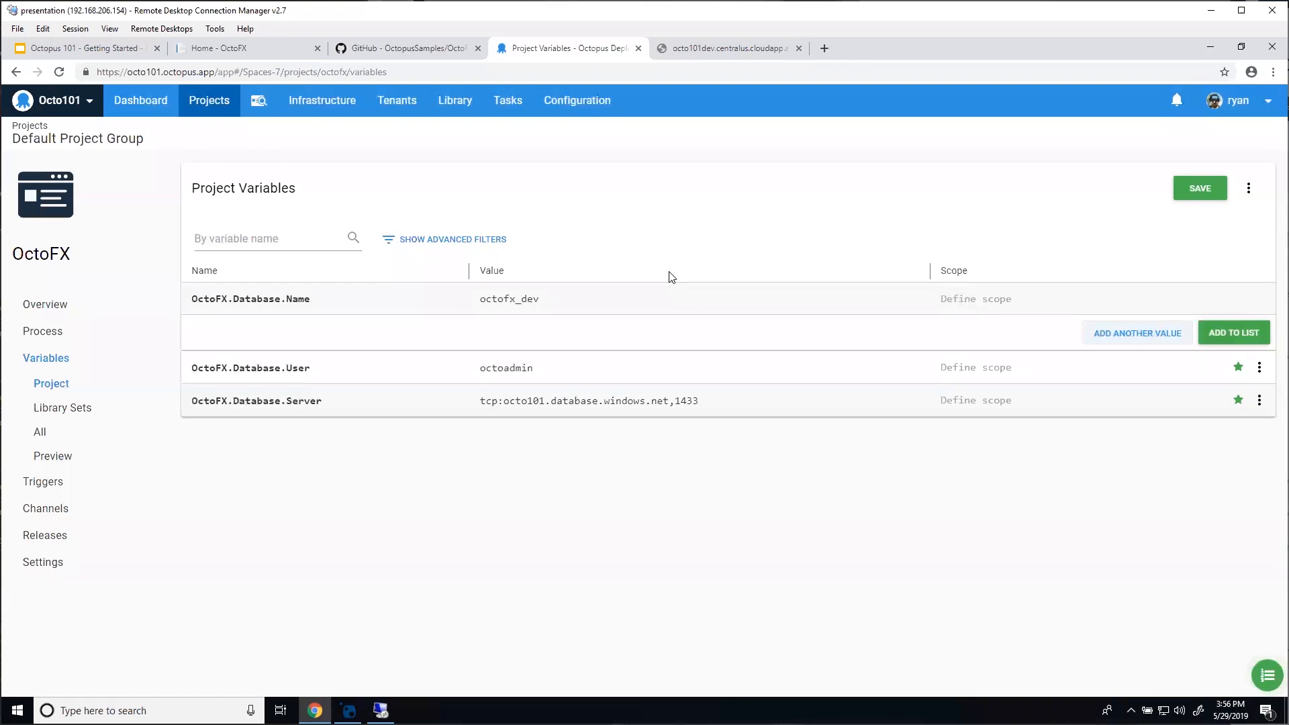
pyautogui.click(639, 296)
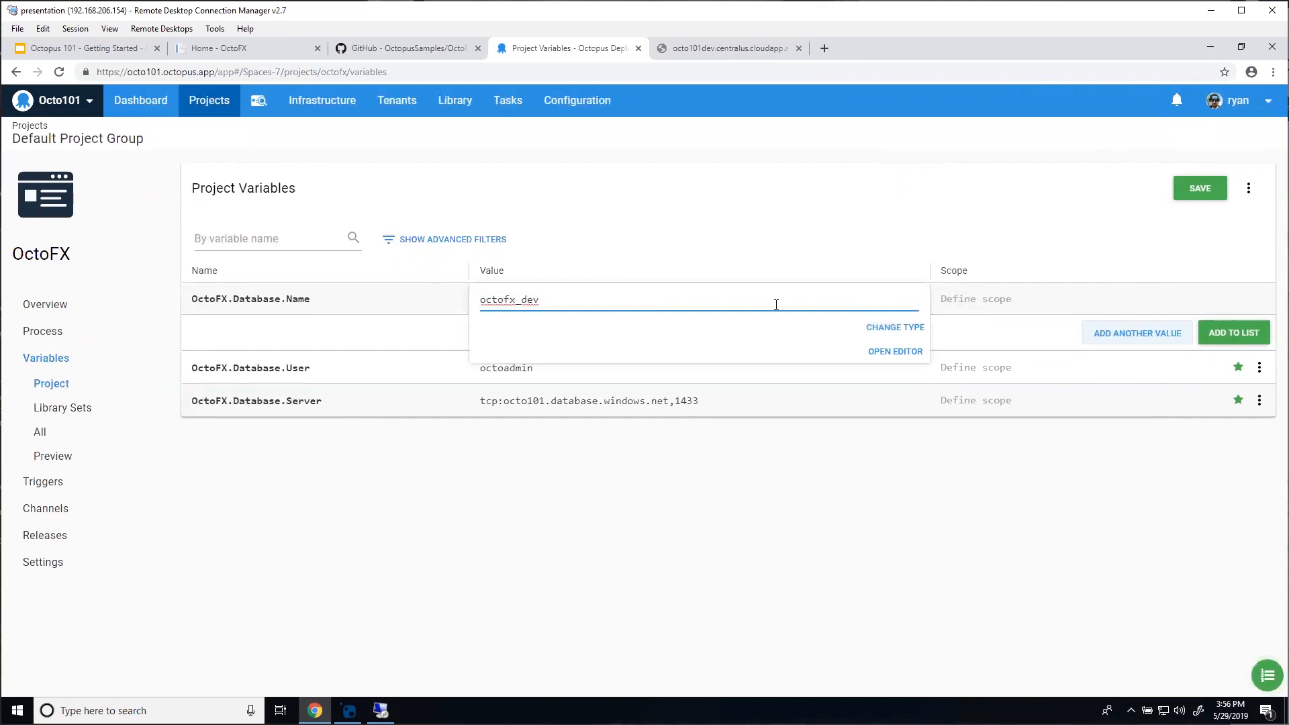
# Step: Scope the octofx_dev value of OctoFX.Database.Name to the Development environment
pyautogui.click(960, 302)
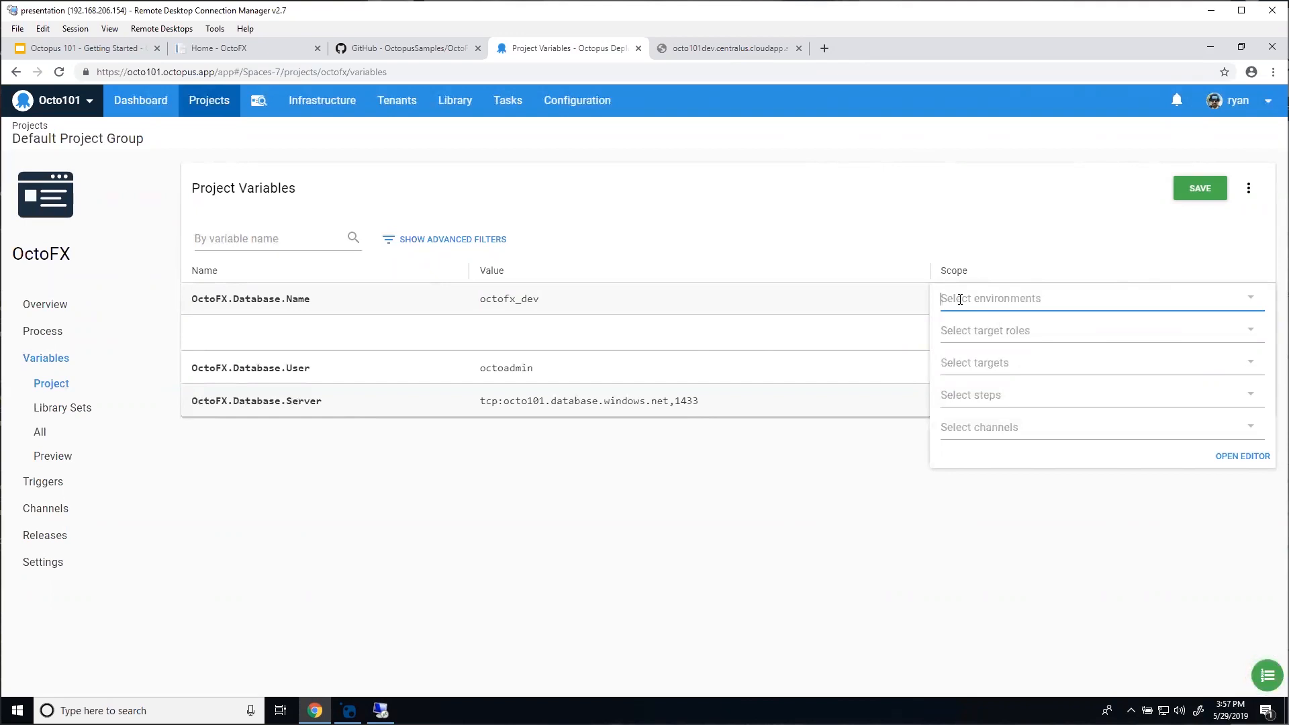
pyautogui.click(961, 299)
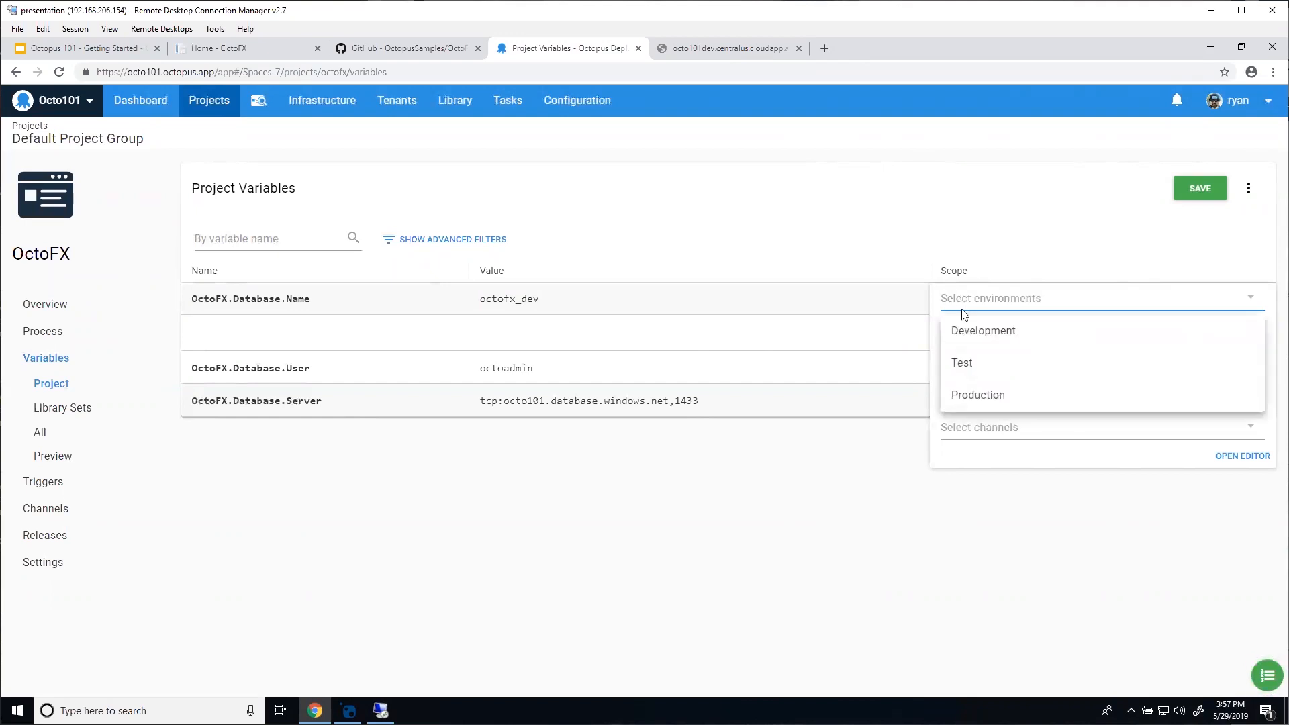
pyautogui.click(970, 333)
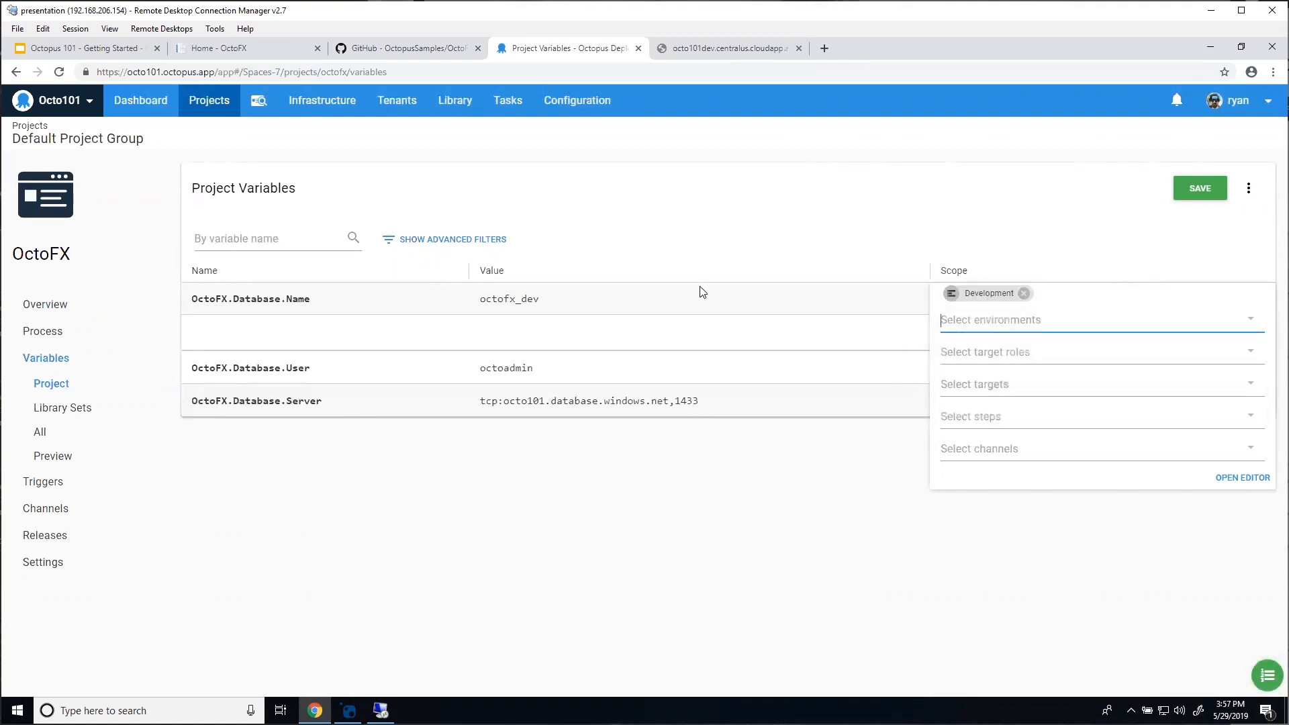
pyautogui.click(622, 297)
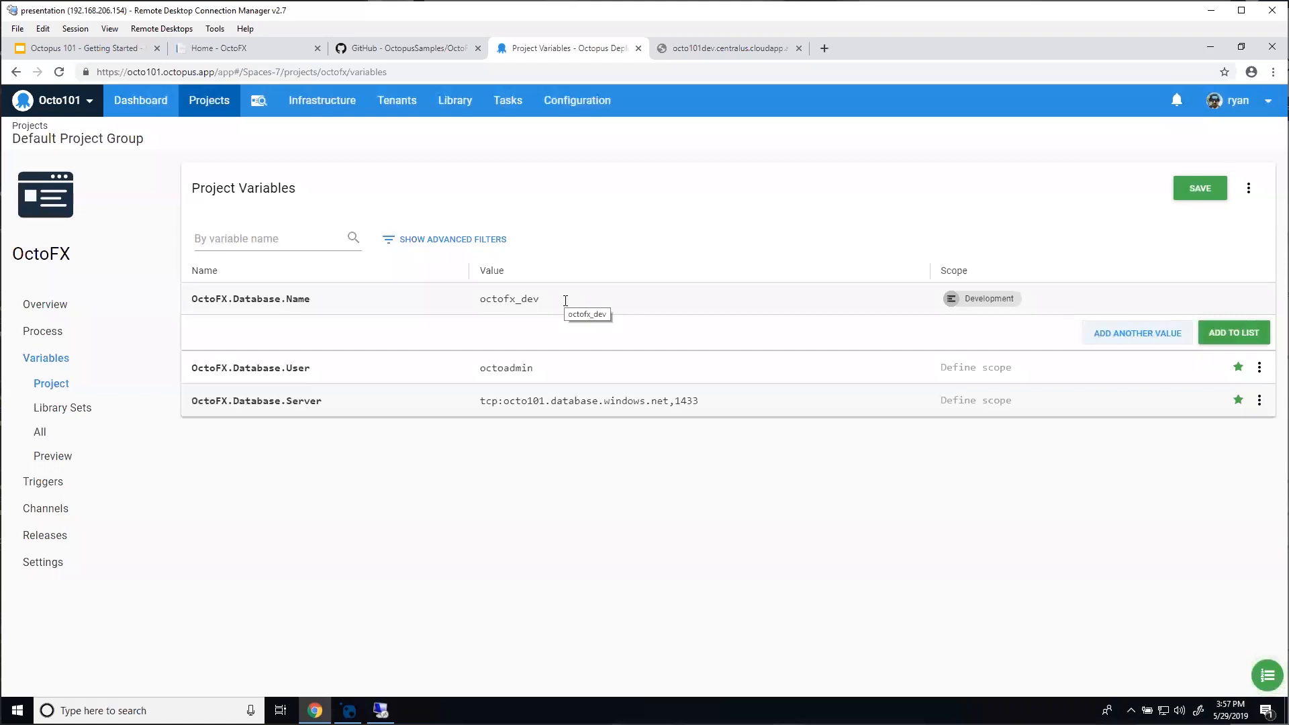
# Step: Add values octofx_test scoped to Test and octofx_prod scoped to Production, then add to list
pyautogui.click(1139, 339)
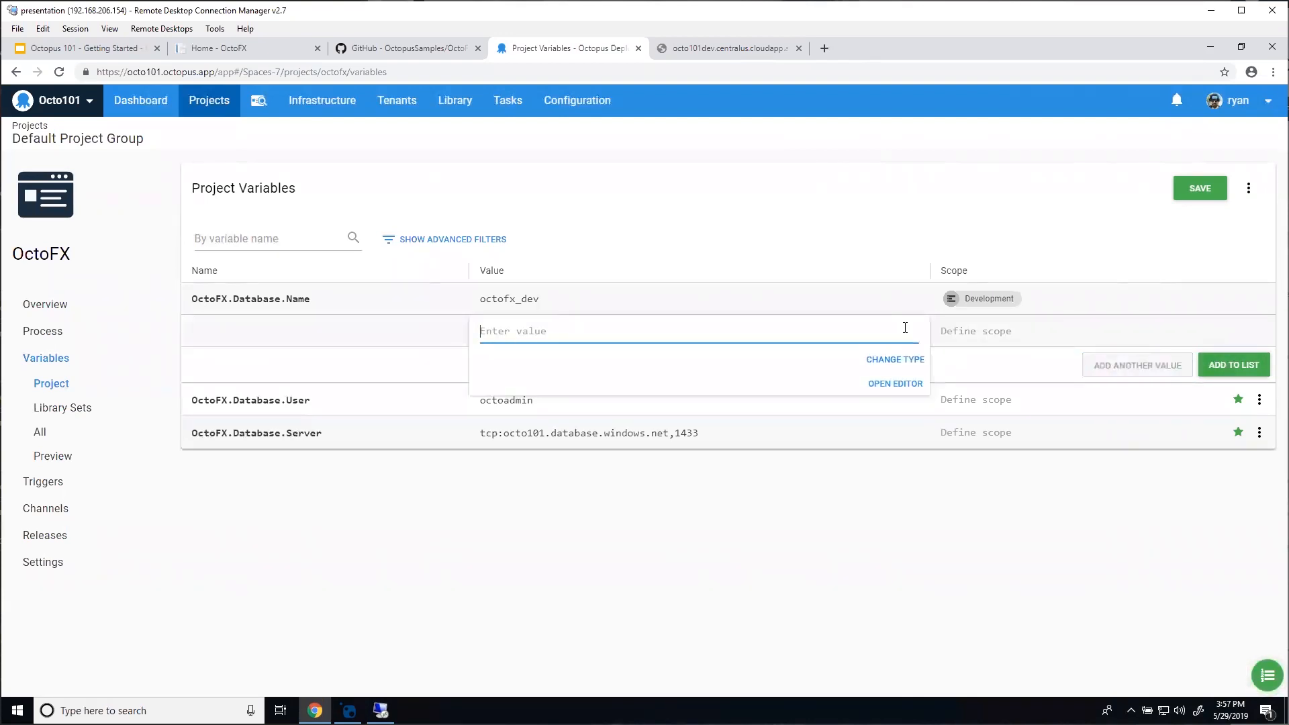
pyautogui.write('octofx_test')
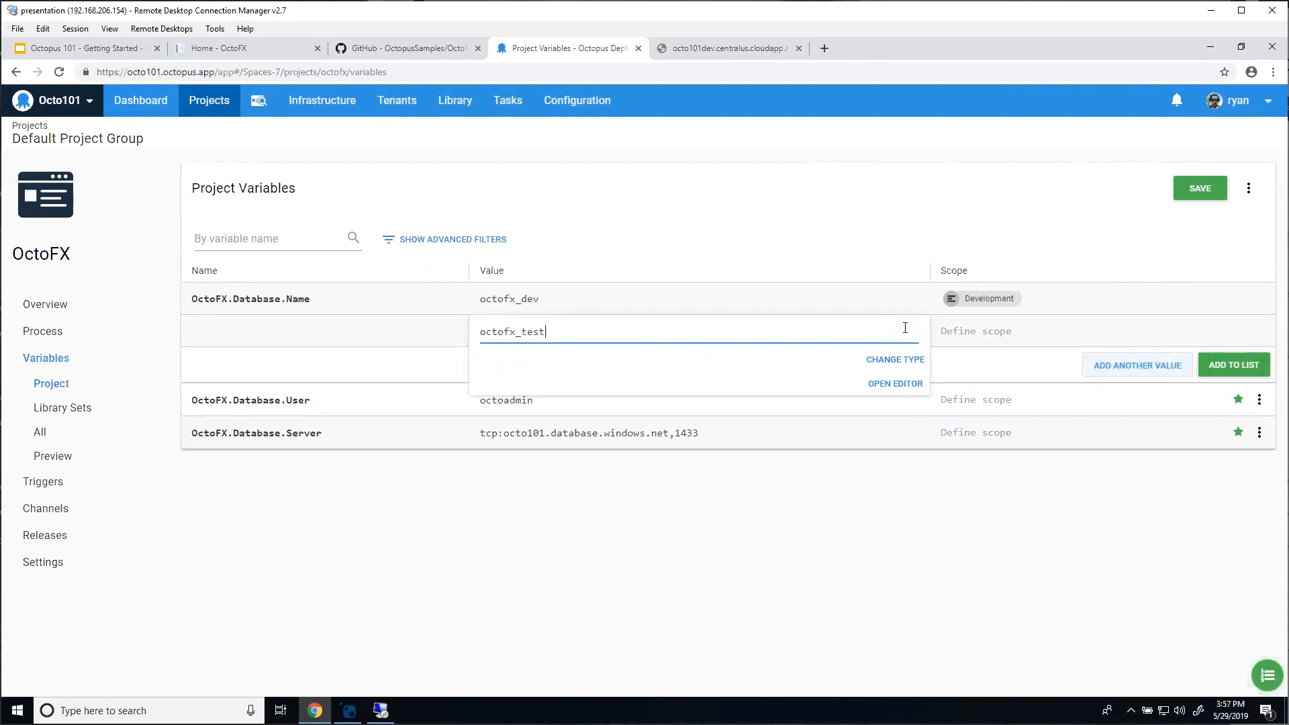
pyautogui.click(979, 332)
pyautogui.click(979, 332)
pyautogui.click(976, 395)
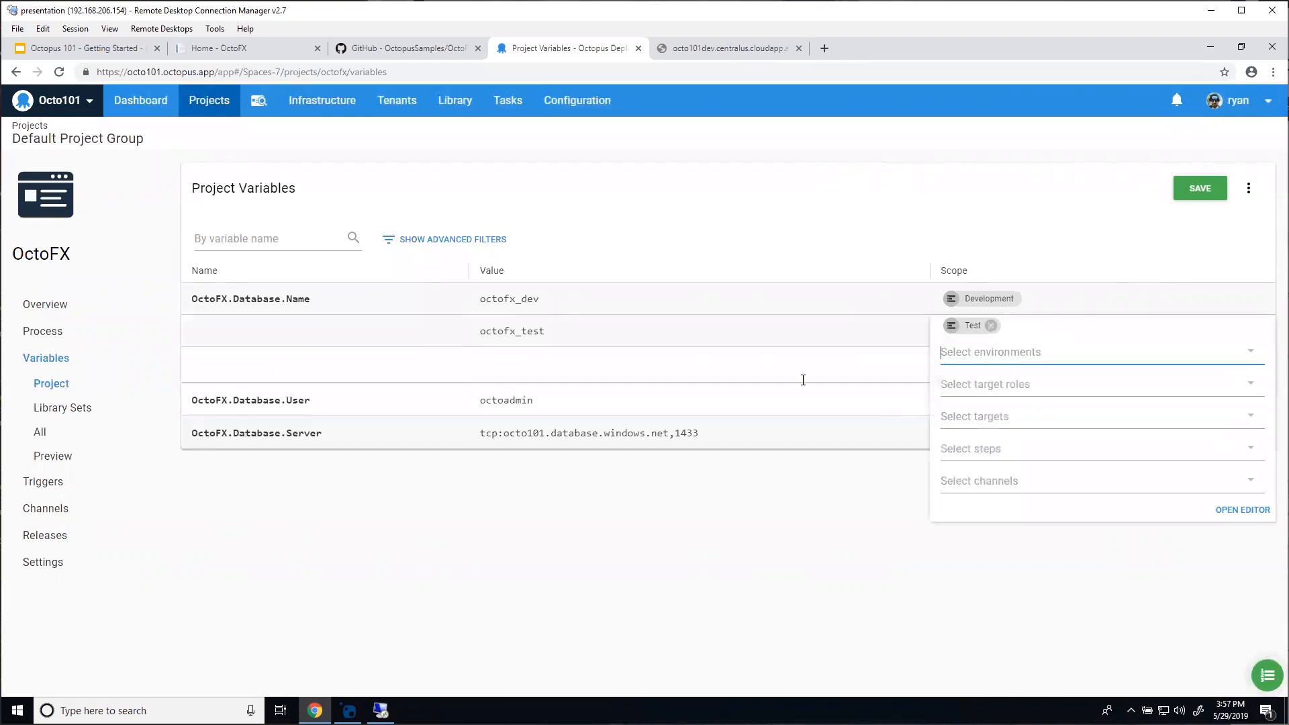
pyautogui.click(745, 326)
pyautogui.click(1108, 371)
pyautogui.write('octofx')
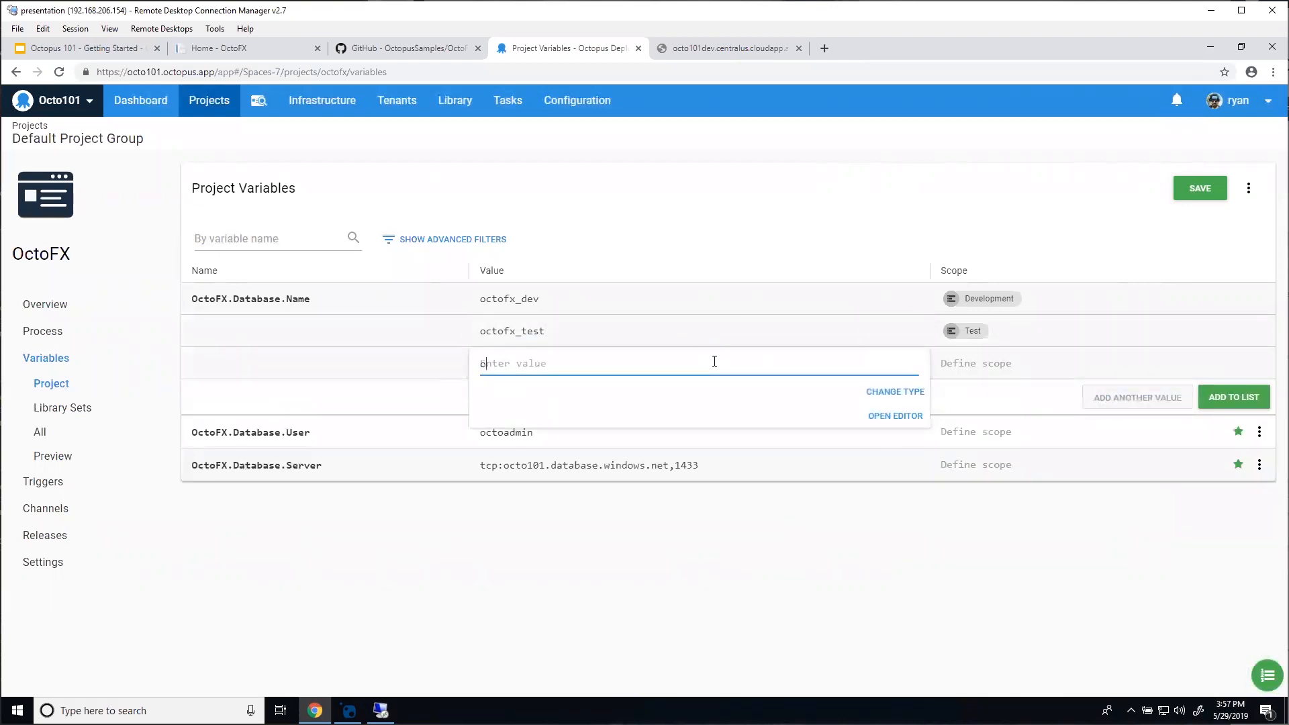
pyautogui.write('_prod')
pyautogui.click(1018, 373)
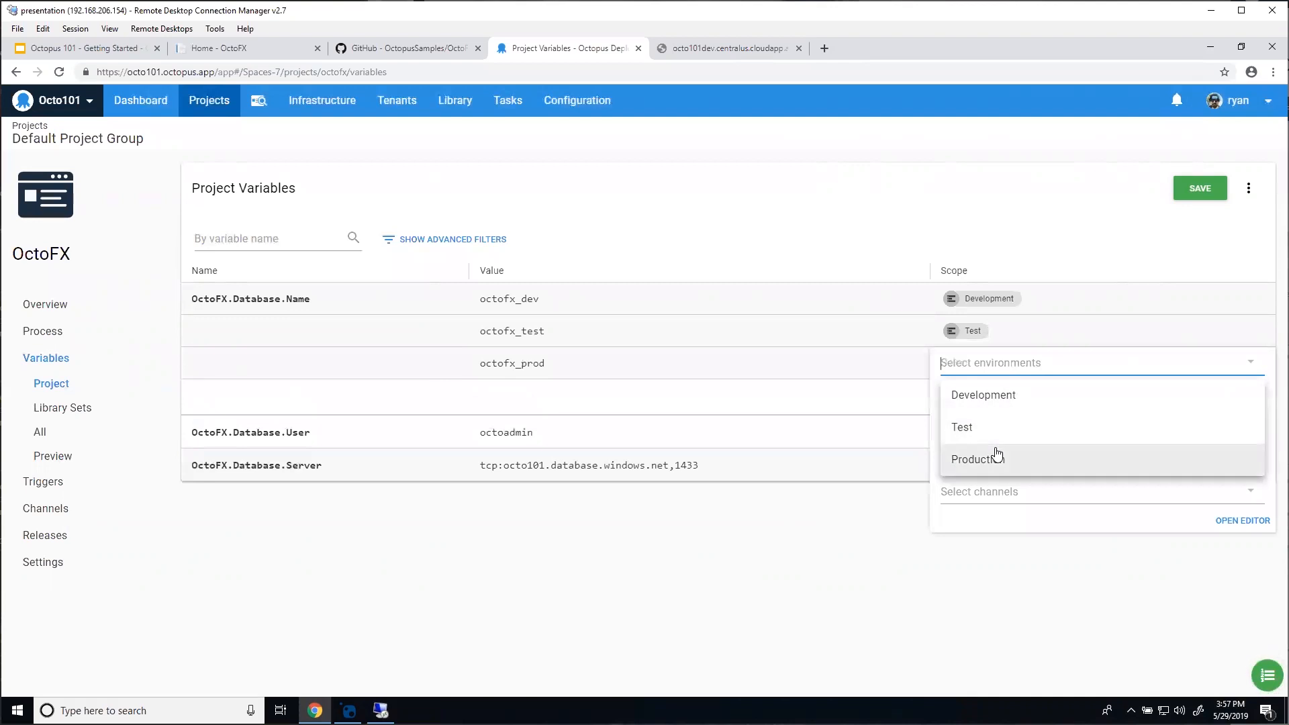
pyautogui.click(997, 456)
pyautogui.click(771, 374)
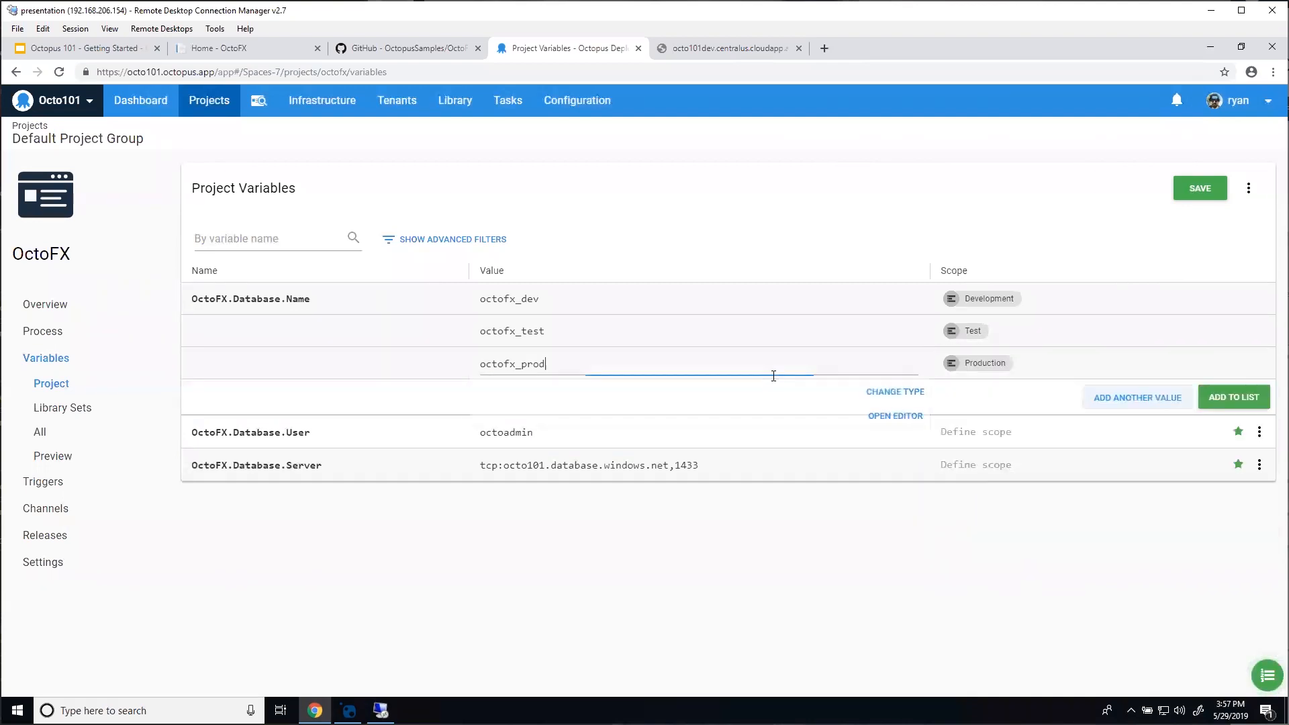
pyautogui.click(1220, 406)
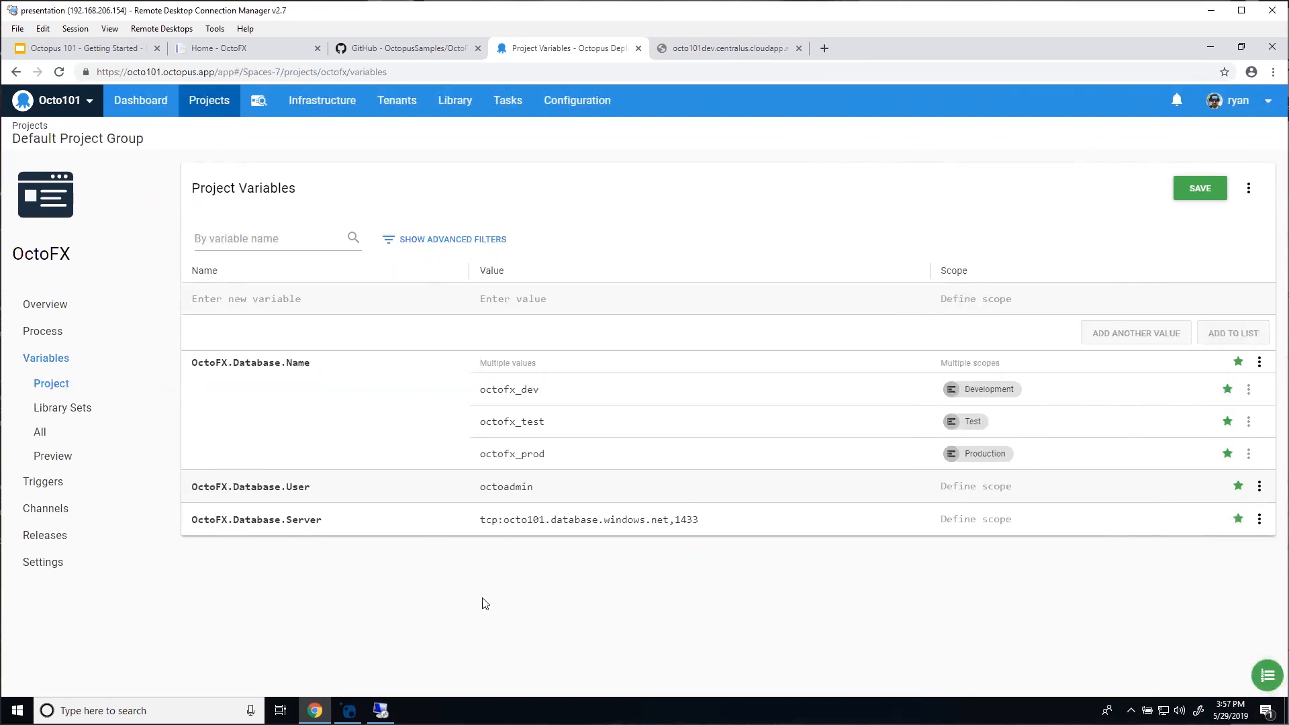
# Step: Add OctoFX.Database.Password as a Sensitive variable holding a masked password value
pyautogui.click(288, 298)
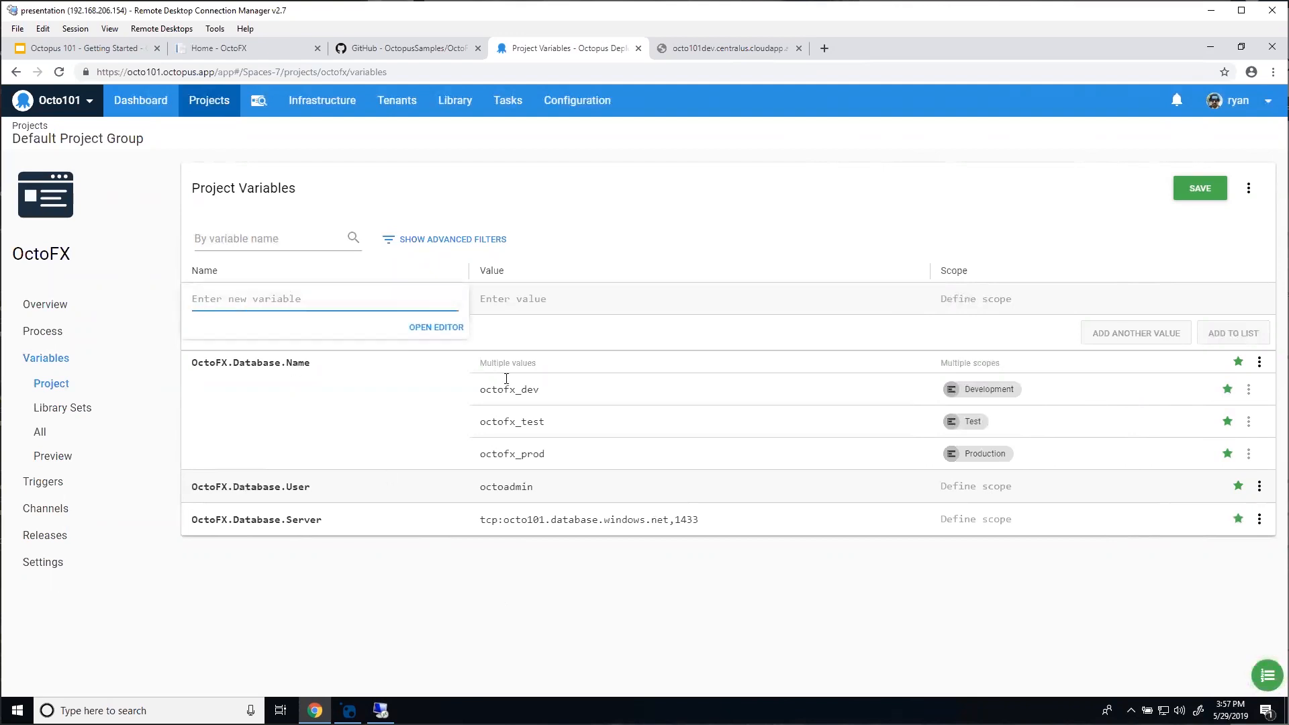
pyautogui.write('OctoFX.D')
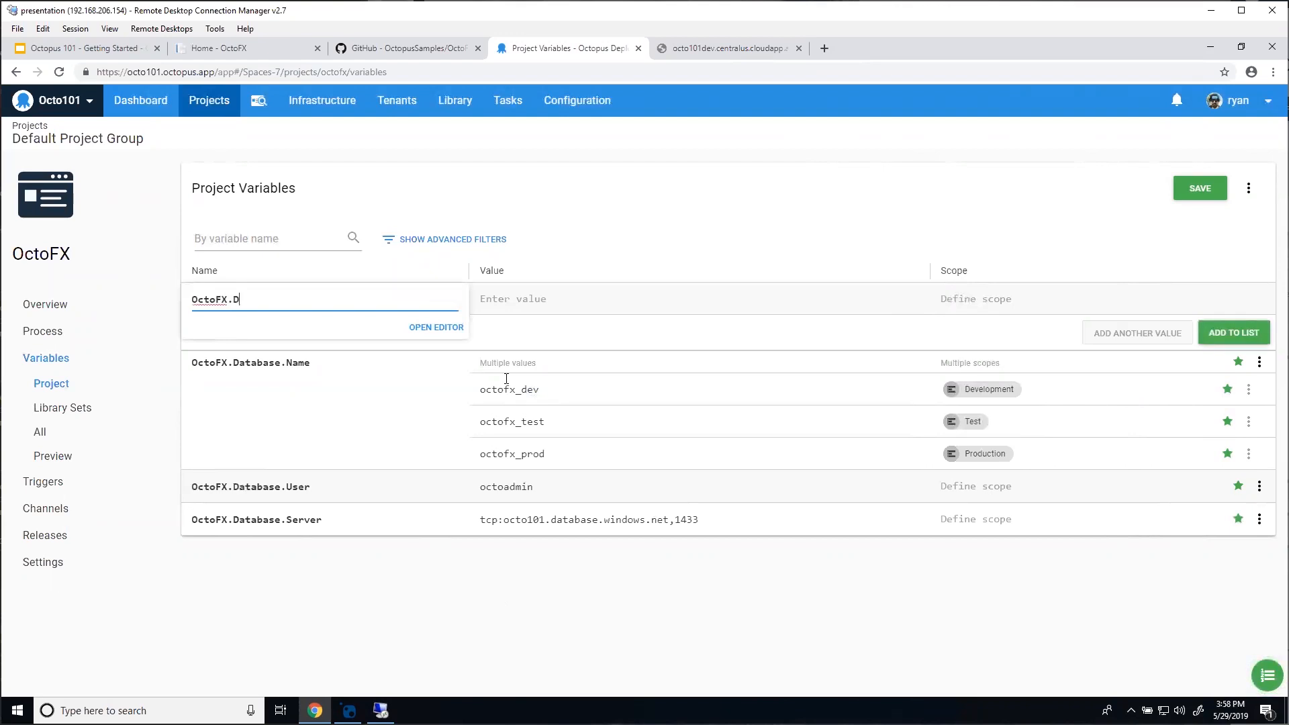
pyautogui.write('atabase.Password')
pyautogui.click(548, 305)
pyautogui.write('passwor')
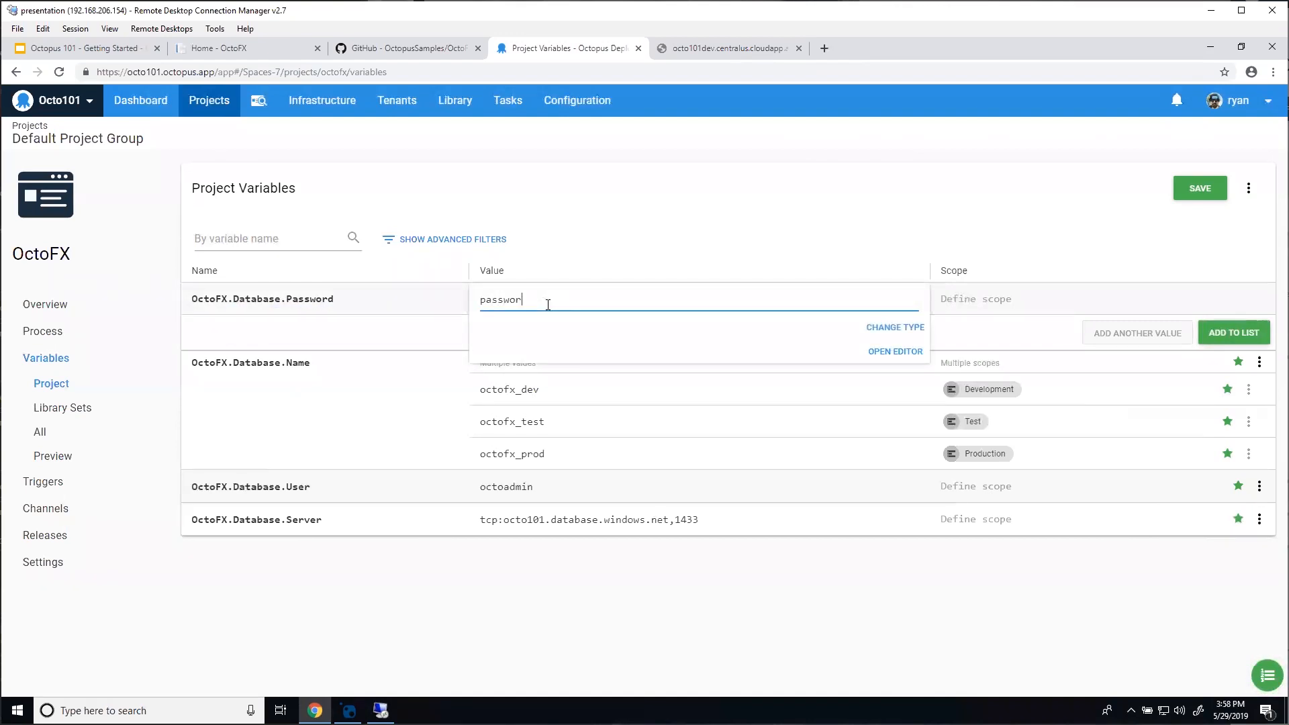
pyautogui.write('d')
pyautogui.press('BackSpace')
pyautogui.press('BackSpace')
pyautogui.press('BackSpace')
pyautogui.press('BackSpace')
pyautogui.press('BackSpace')
pyautogui.press('BackSpace')
pyautogui.click(897, 332)
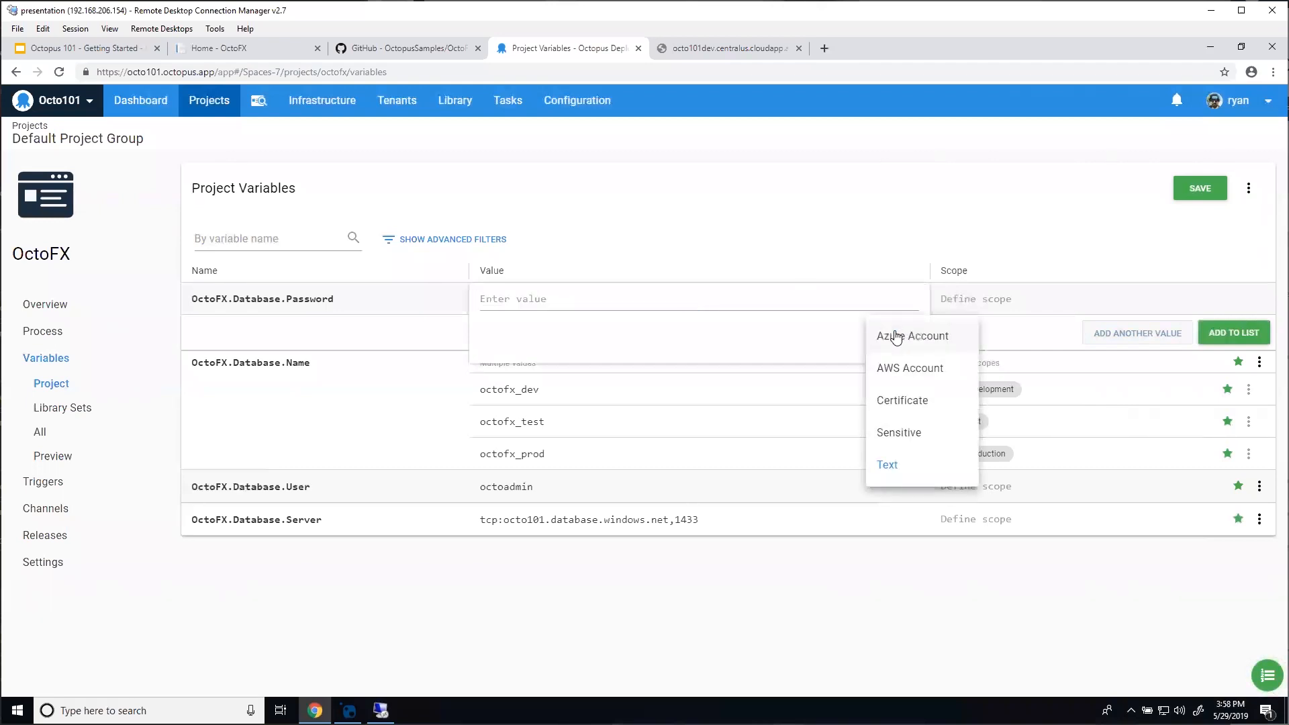
pyautogui.click(900, 433)
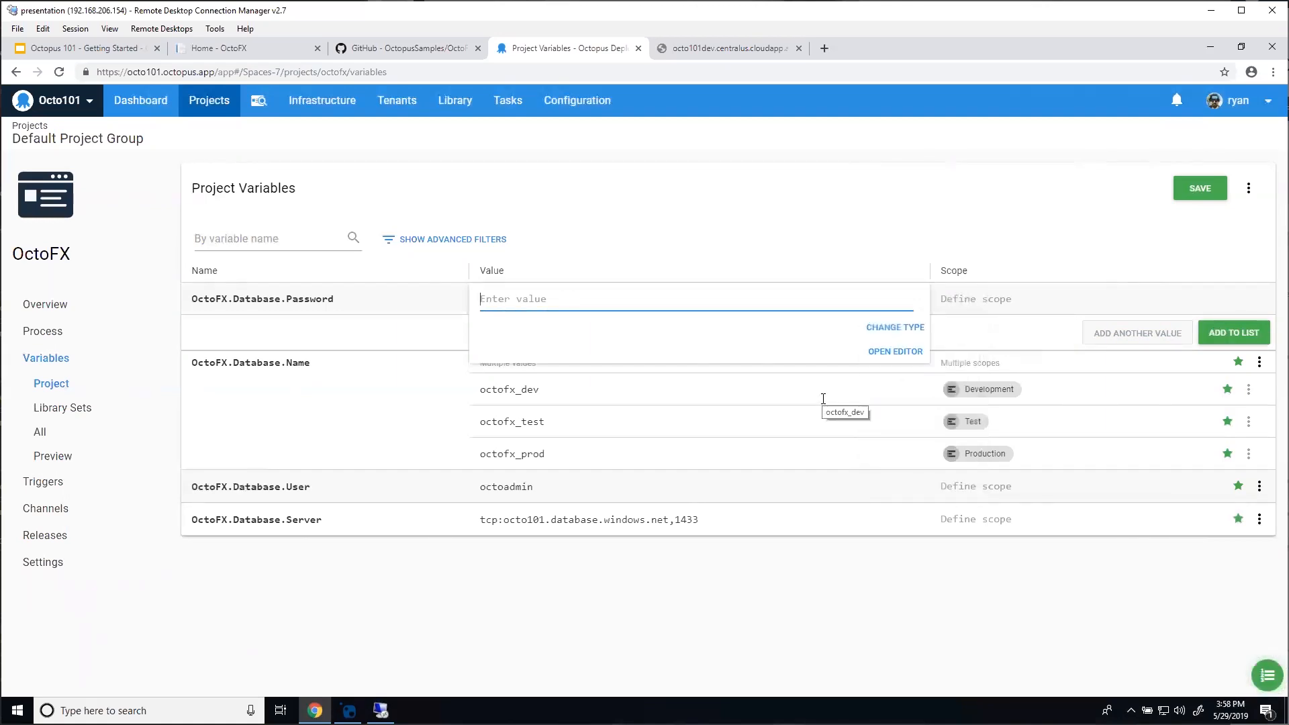
pyautogui.write('password123')
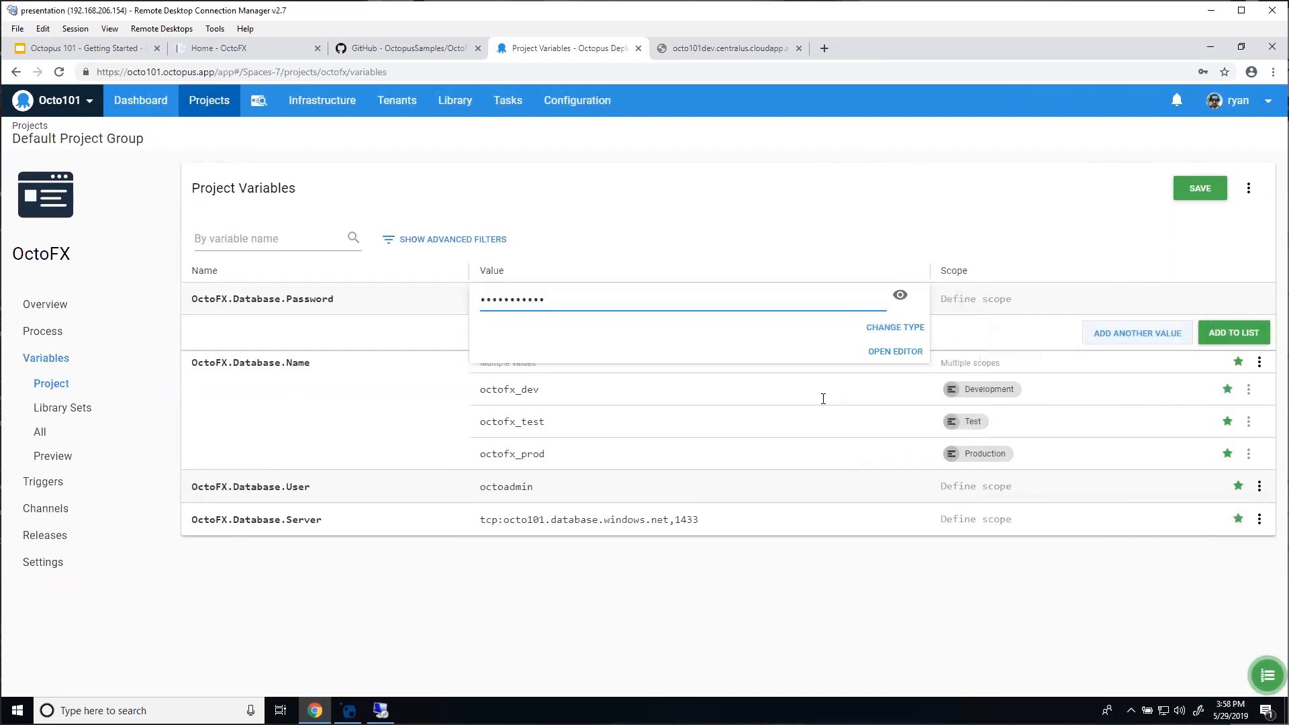
pyautogui.click(1234, 332)
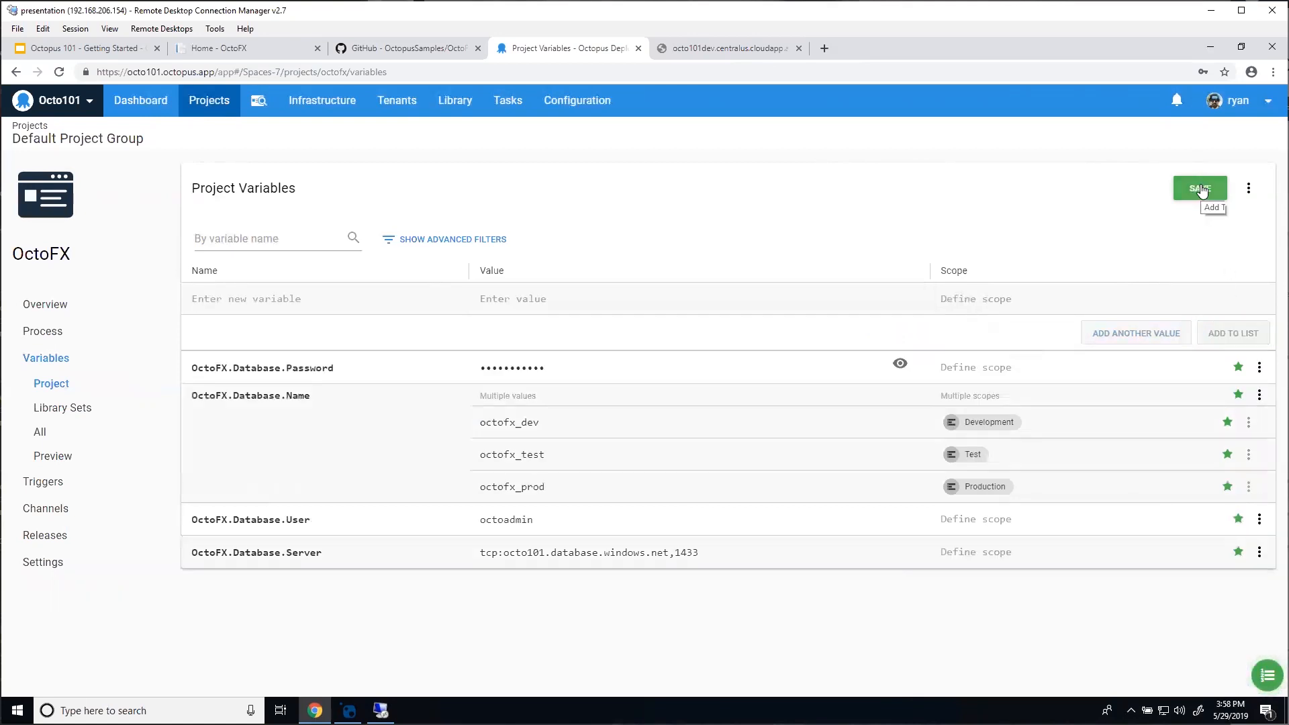
# Step: Save the four OctoFX database variables and begin a new variable entry
pyautogui.click(1203, 191)
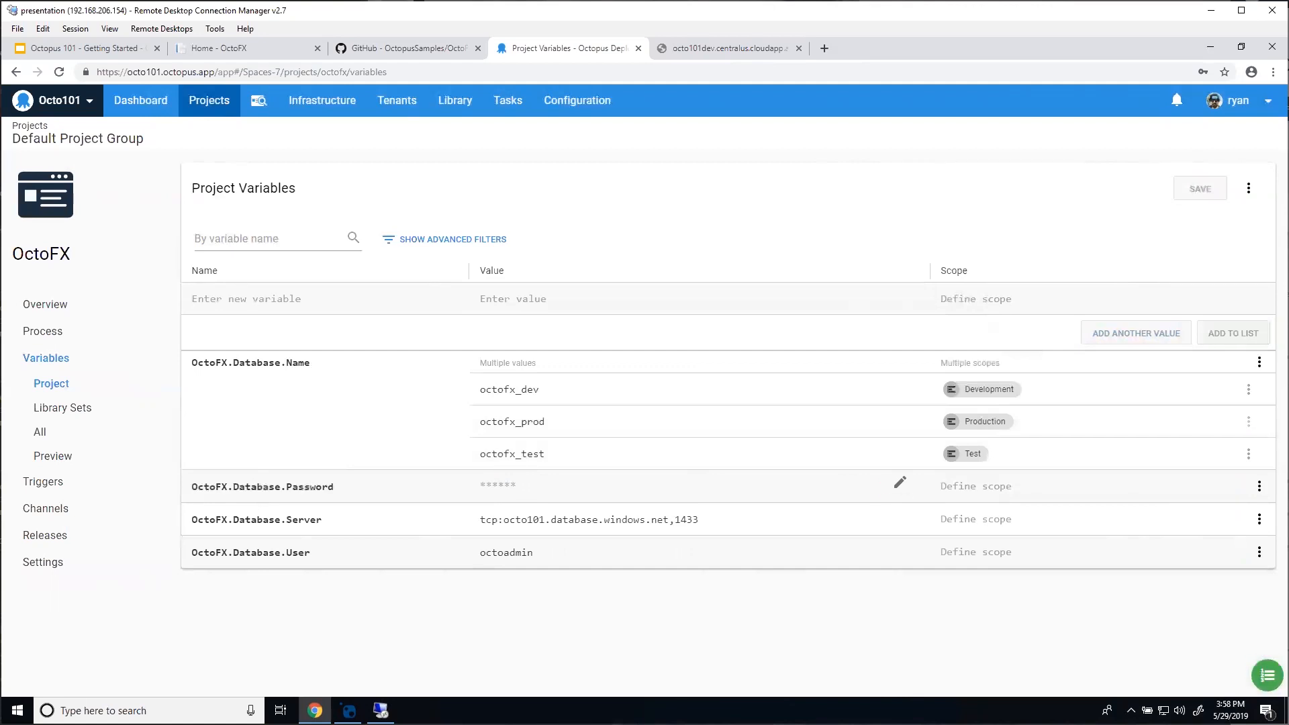
pyautogui.click(215, 299)
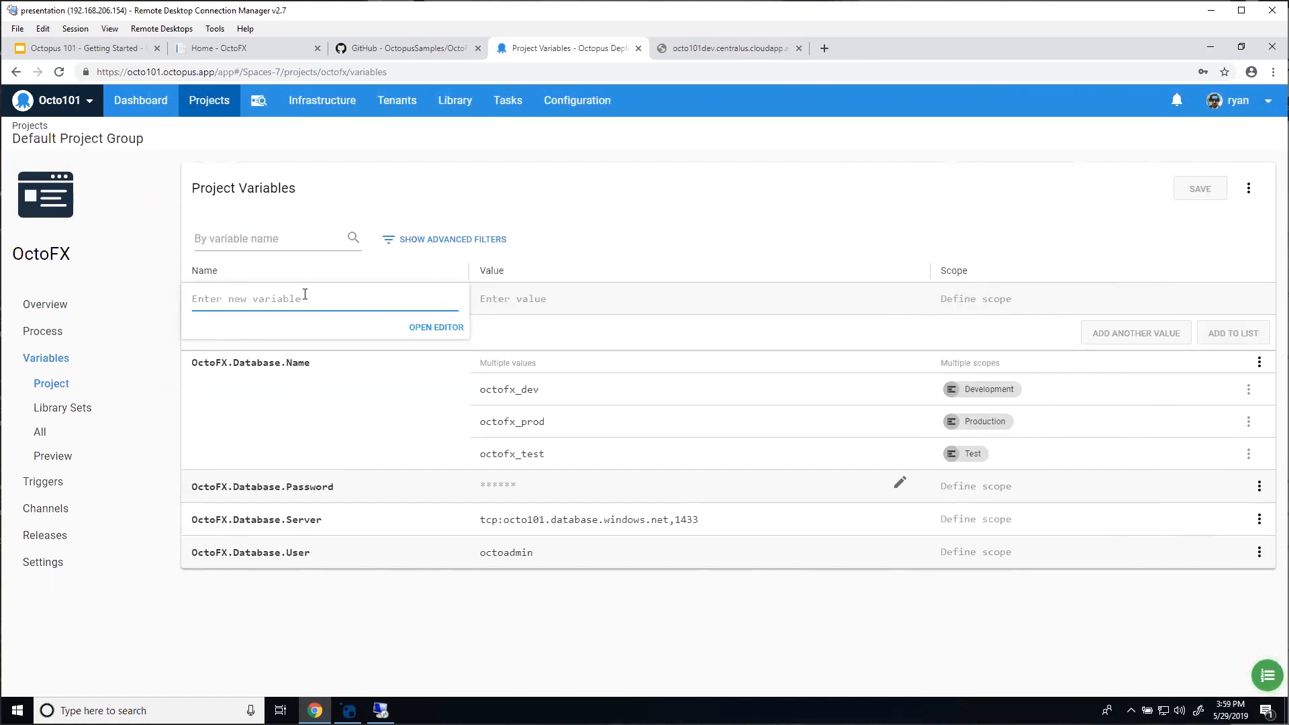
# Step: Name a variable OctoFXDatabase, paste the connection string as its value, and view it in the editor
pyautogui.write('OctoF')
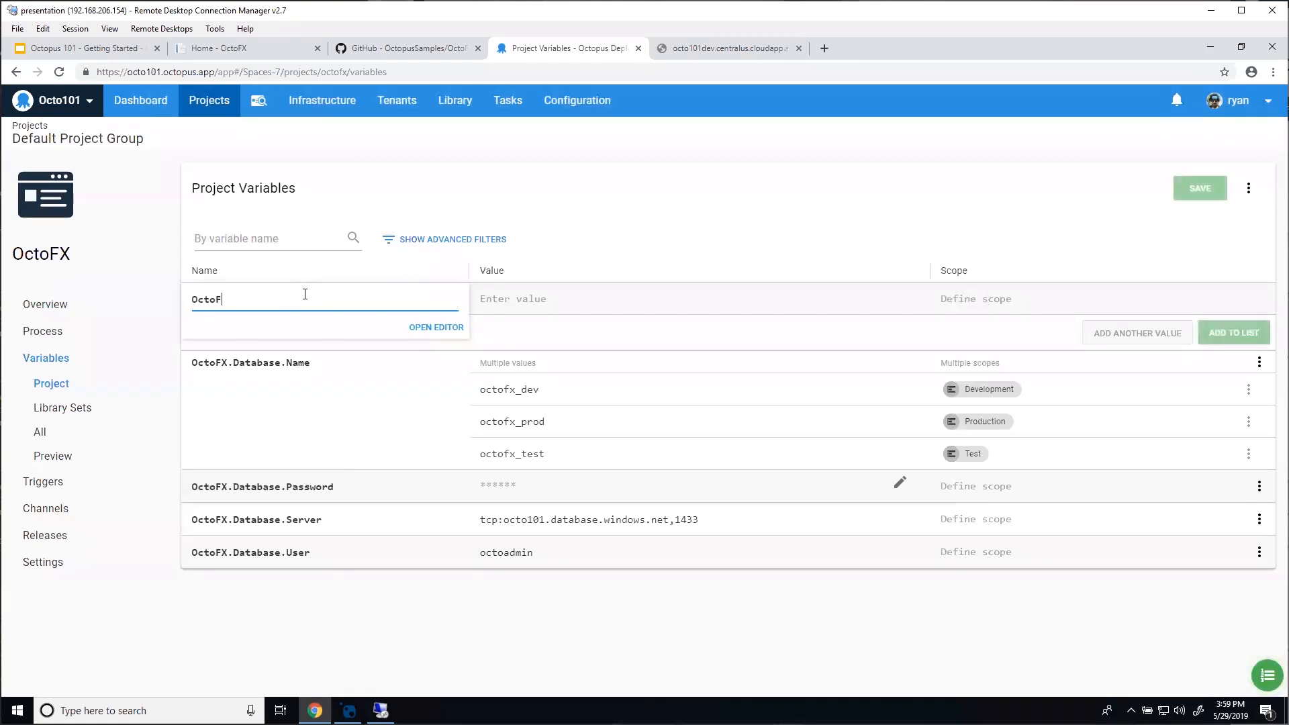
pyautogui.write('XDatabase')
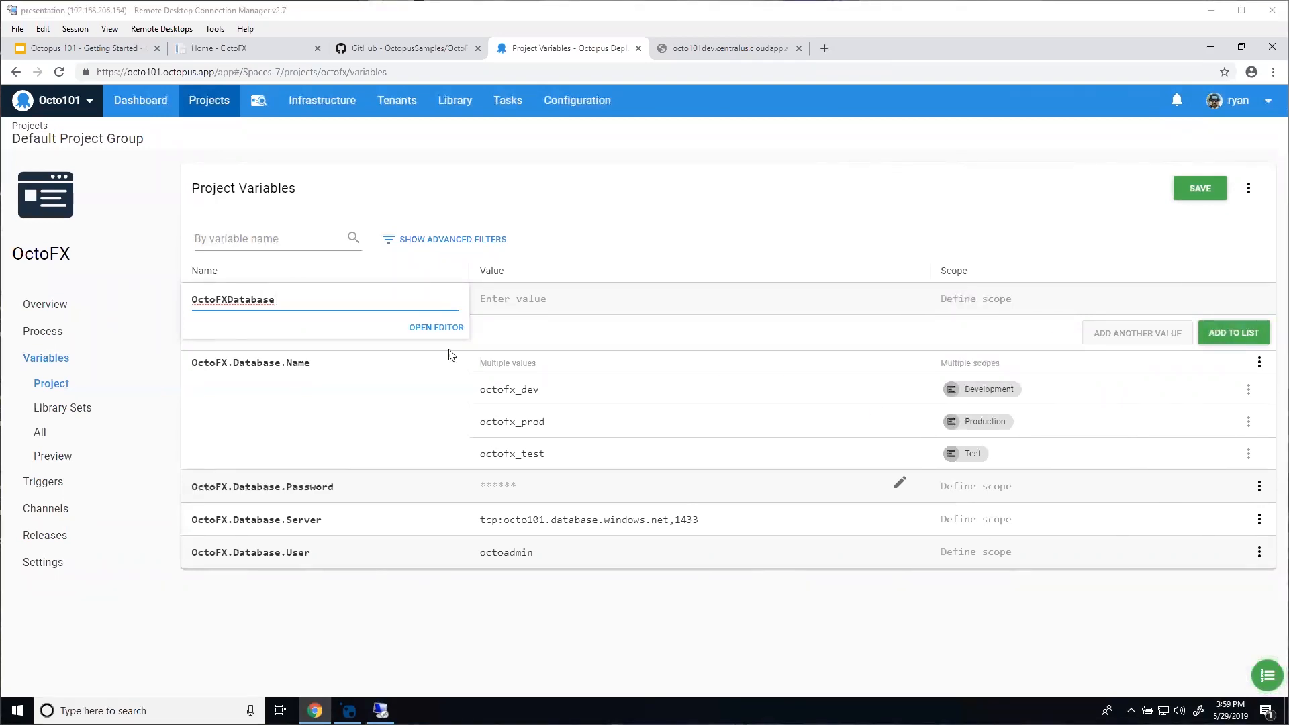
pyautogui.click(527, 305)
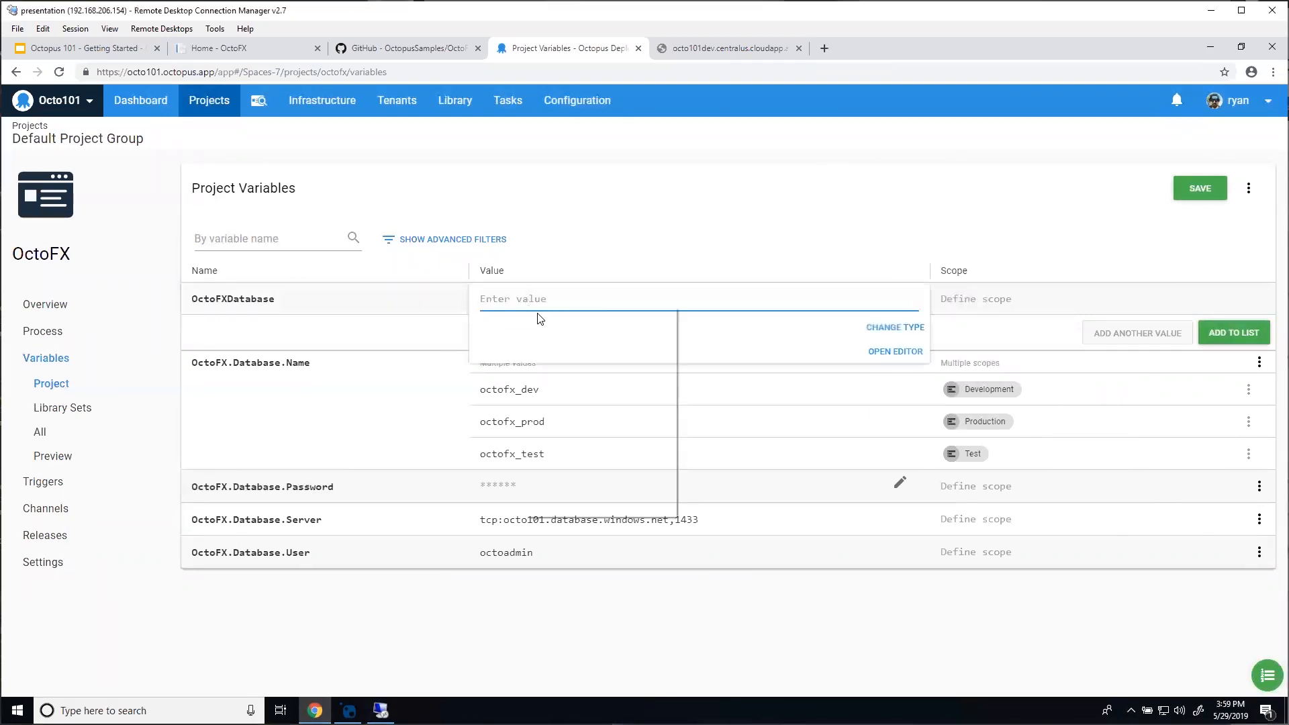
pyautogui.rightClick(526, 305)
pyautogui.click(580, 426)
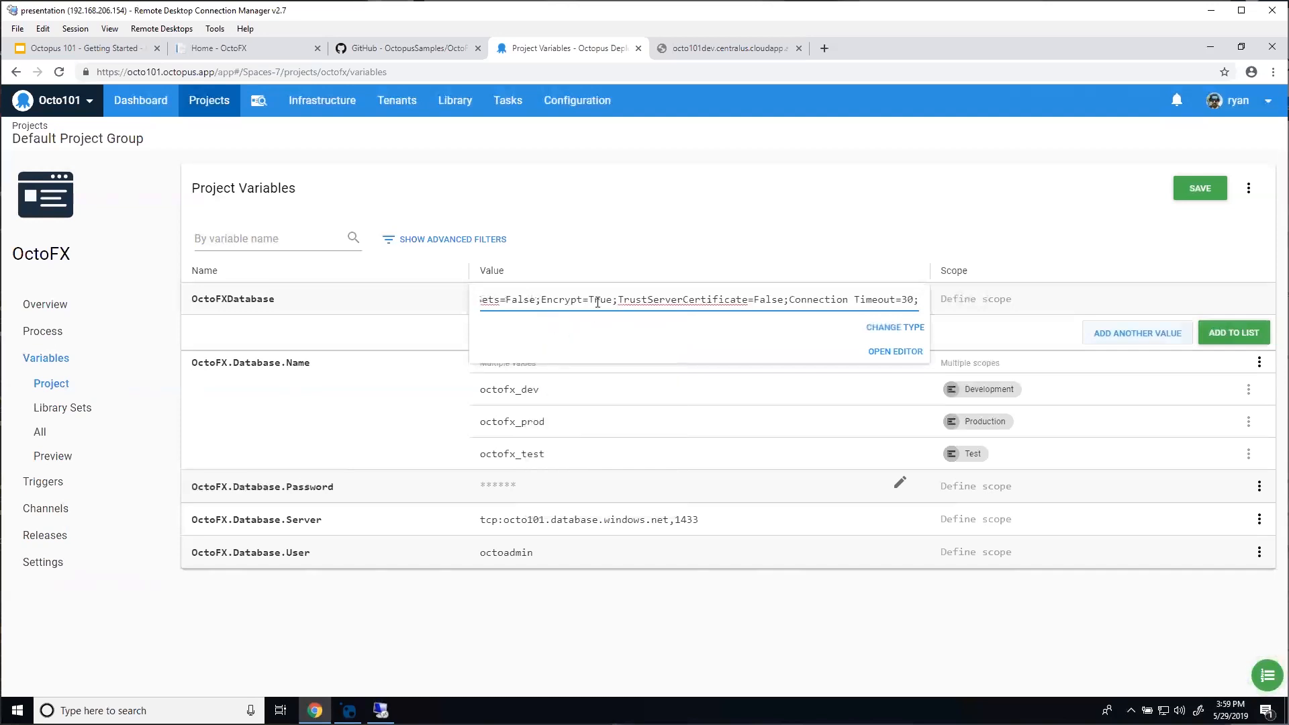
pyautogui.click(871, 352)
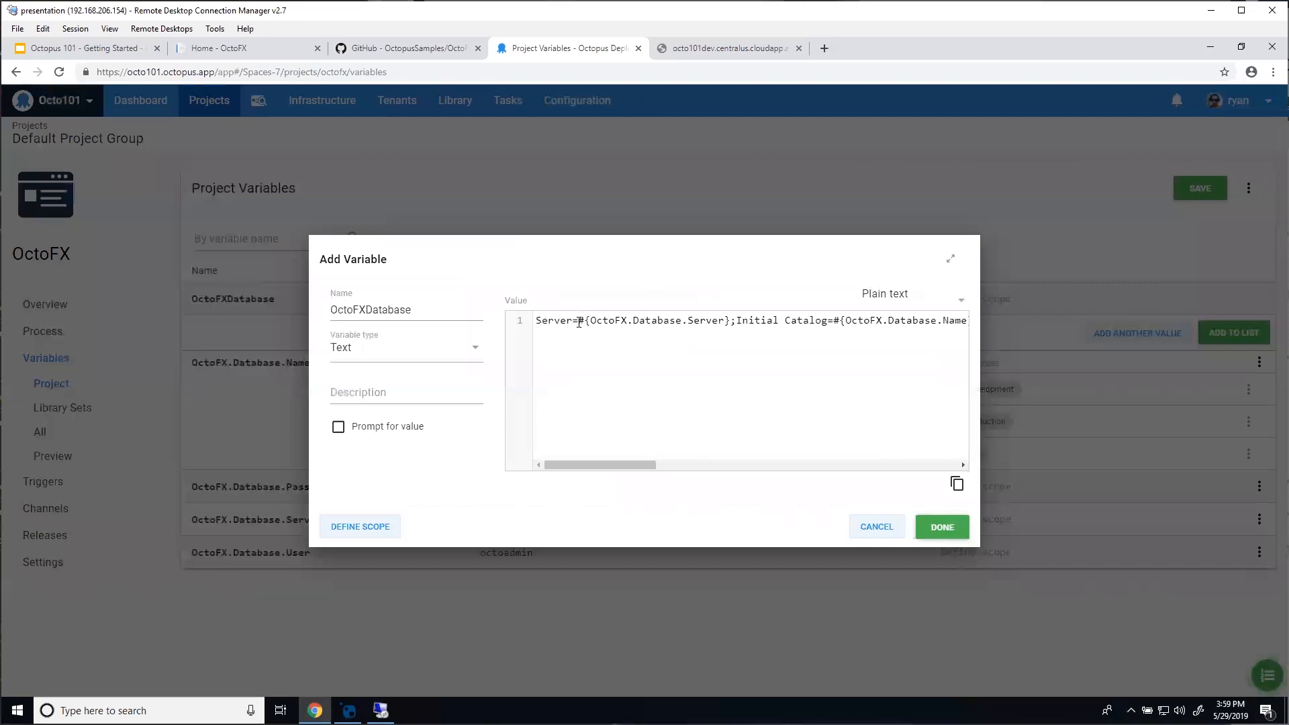
# Step: Check the connection string's #{OctoFX.Database.Server} and other references, then close the editor keeping the value
pyautogui.moveTo(579, 320); pyautogui.dragTo(738, 321)
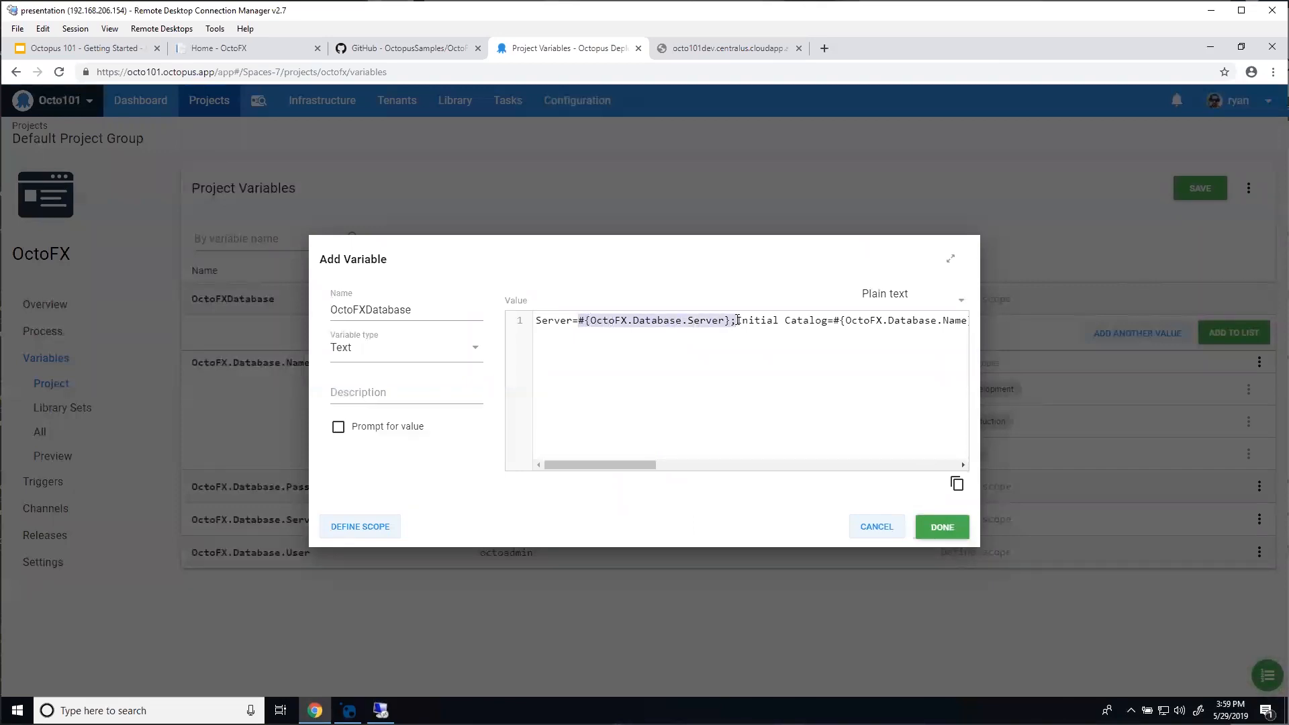
pyautogui.click(552, 318)
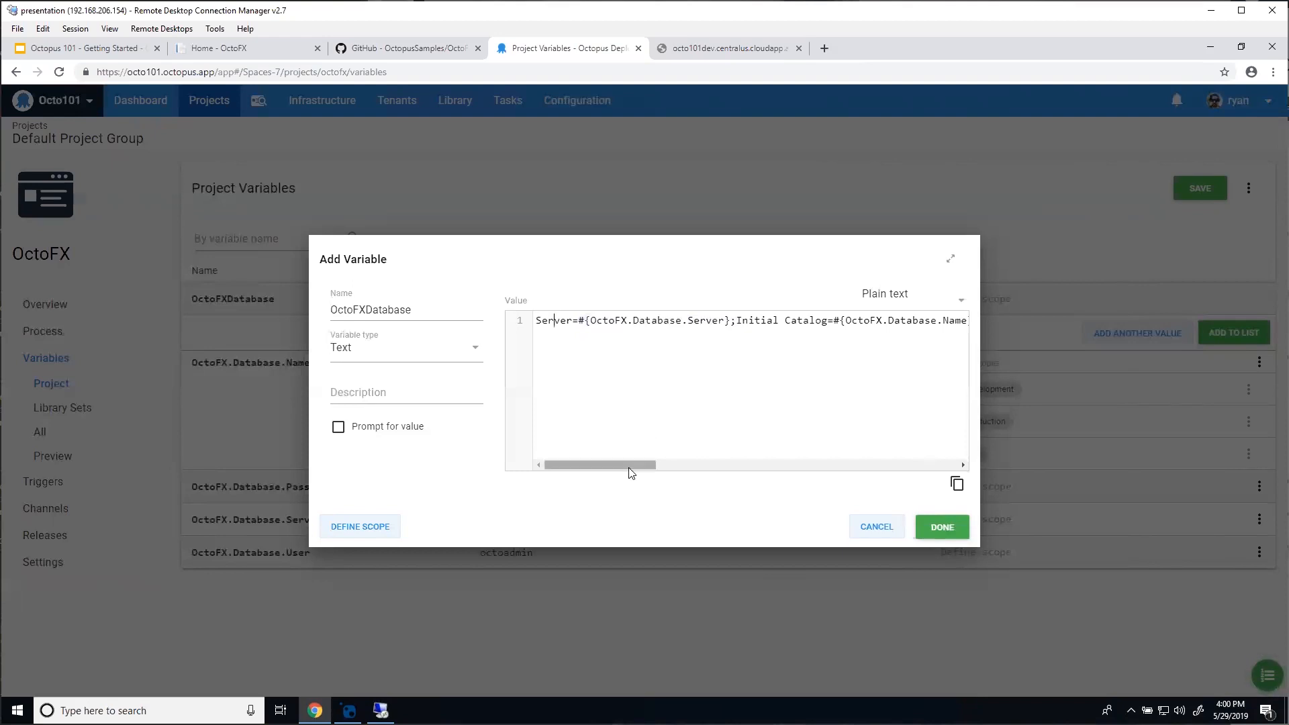
pyautogui.moveTo(629, 463); pyautogui.dragTo(666, 460)
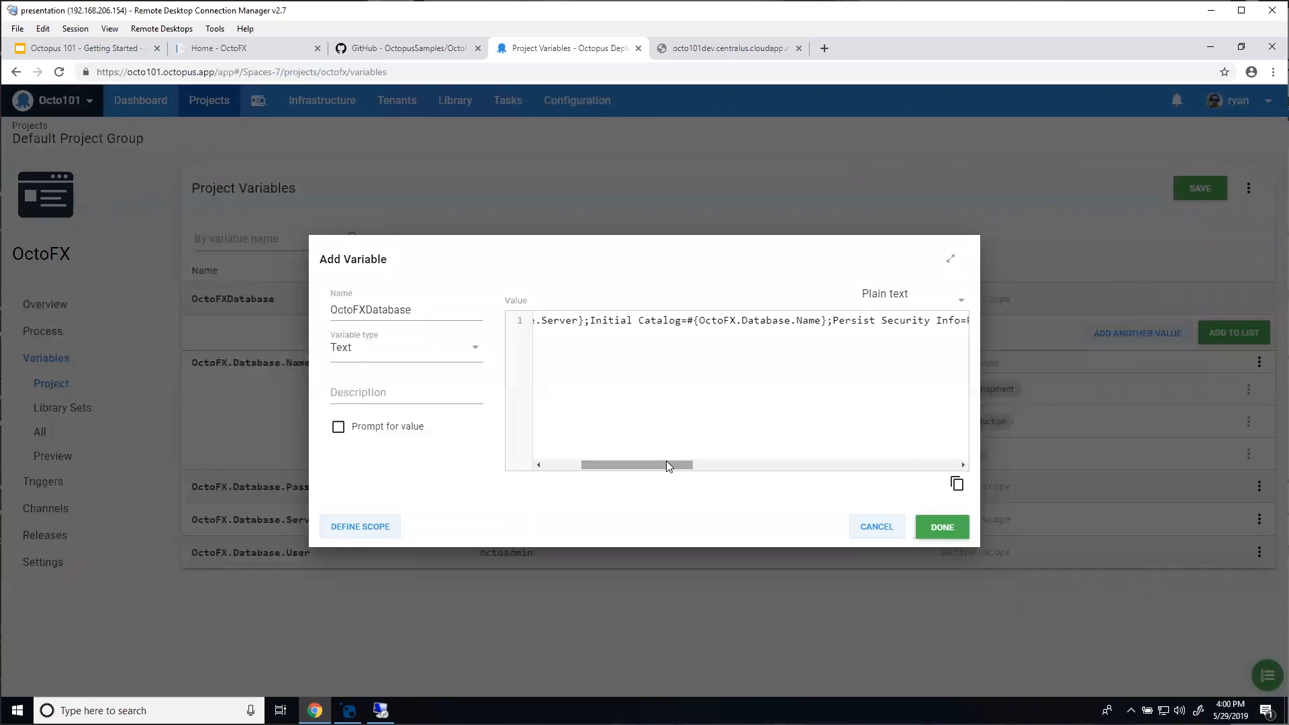
pyautogui.moveTo(666, 461); pyautogui.dragTo(805, 463)
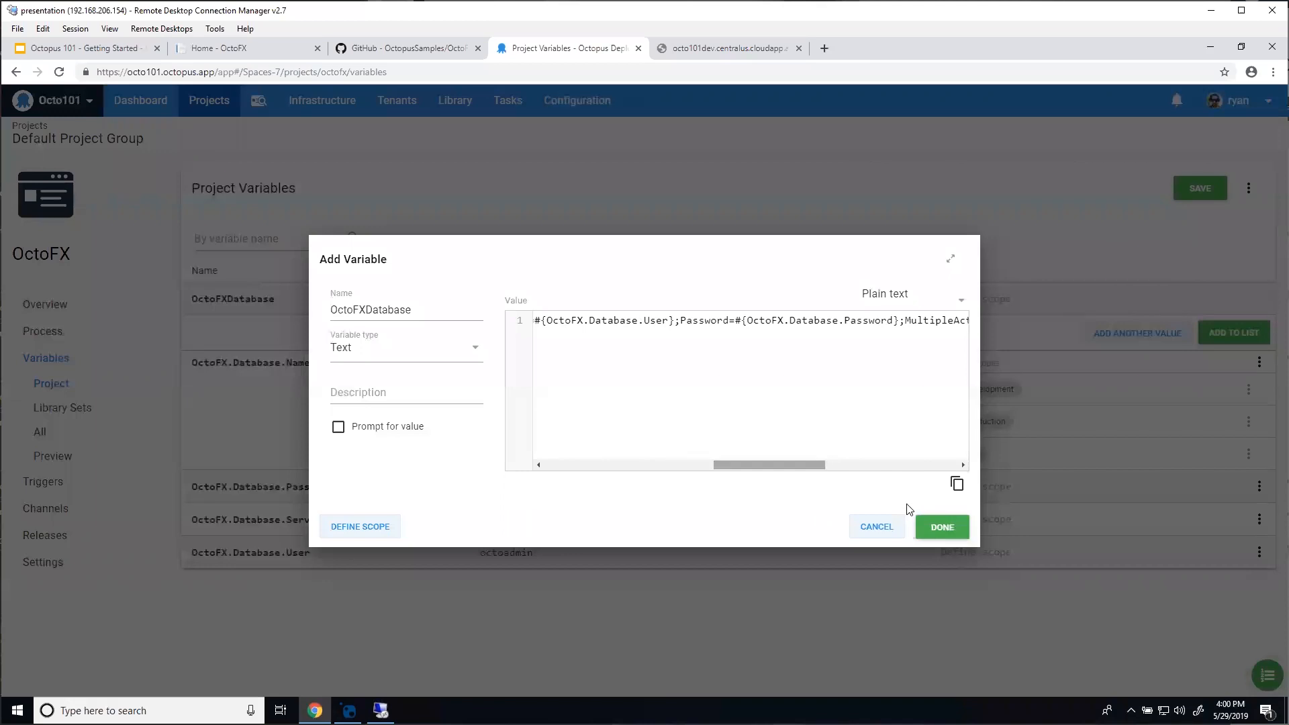
pyautogui.click(957, 528)
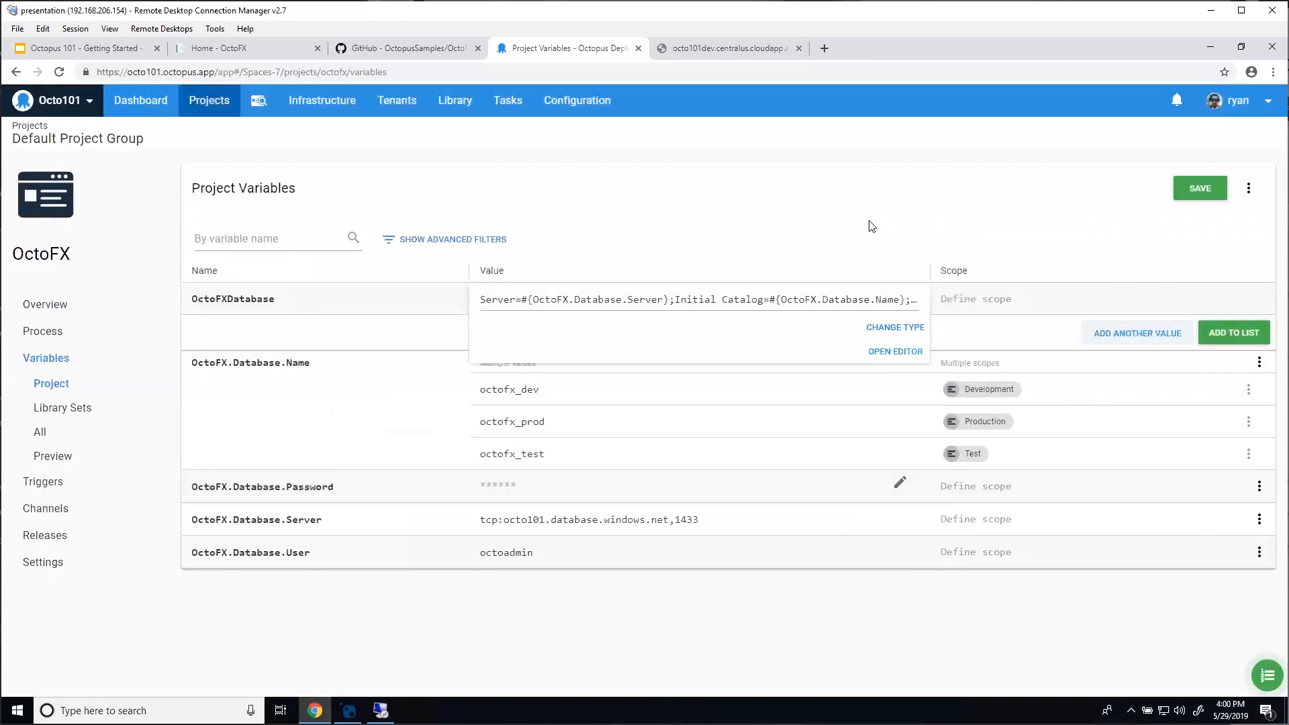
# Step: Dismiss the OctoFXDatabase value popup so the variable gets committed to the list
pyautogui.click(872, 226)
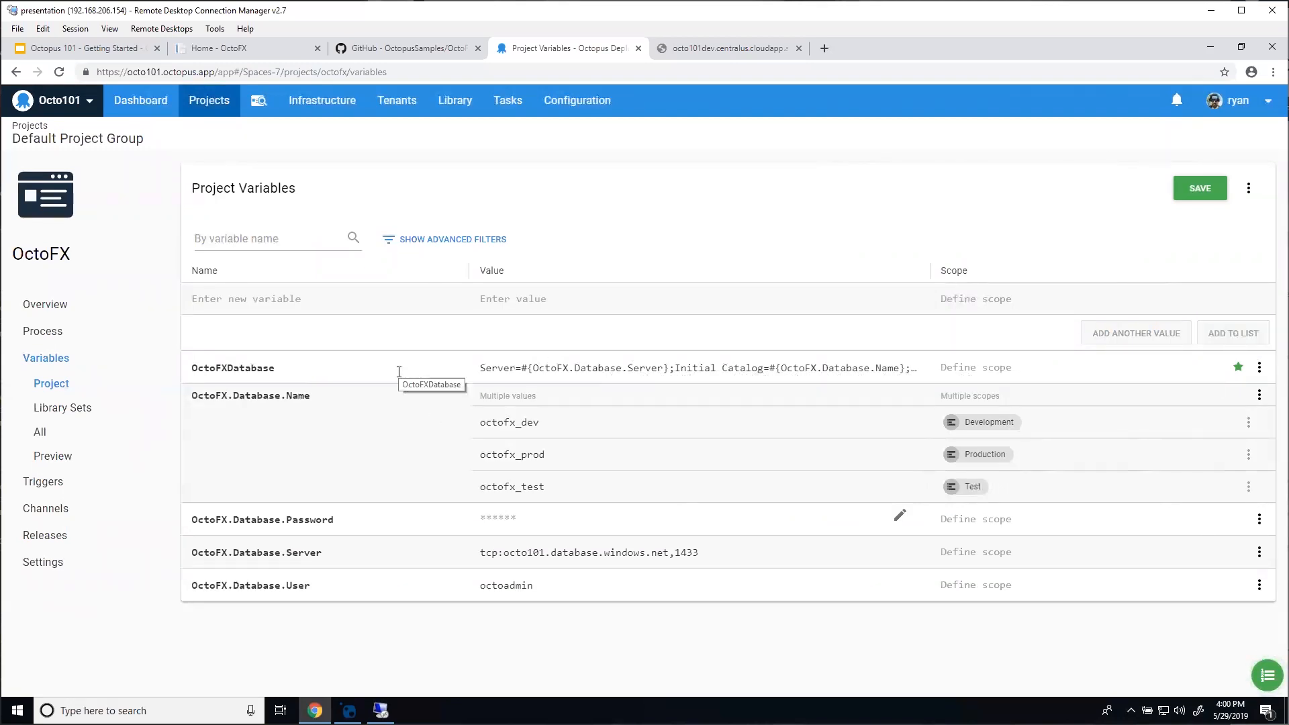
# Step: Add OctoFX.TradingSite.Name = 'OctoFX - #{Octopus.Environment.Name}' and save the project variables
pyautogui.click(305, 296)
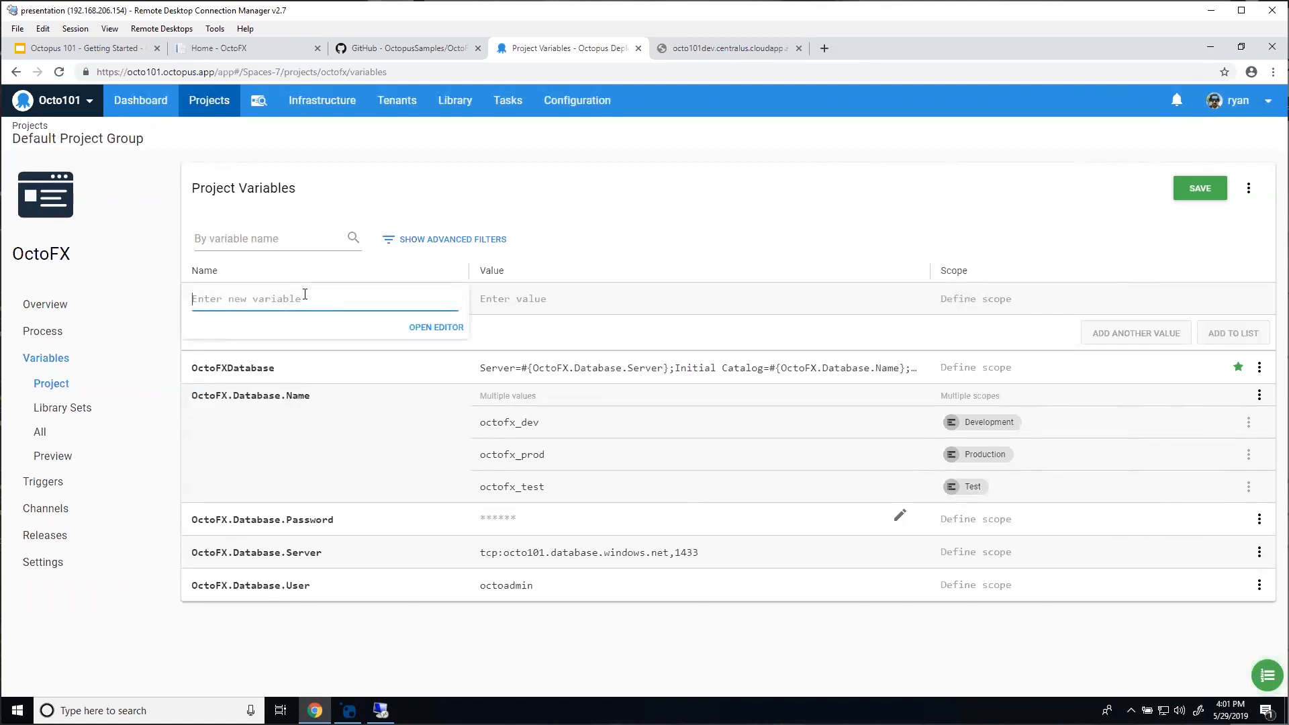
pyautogui.write('Octo')
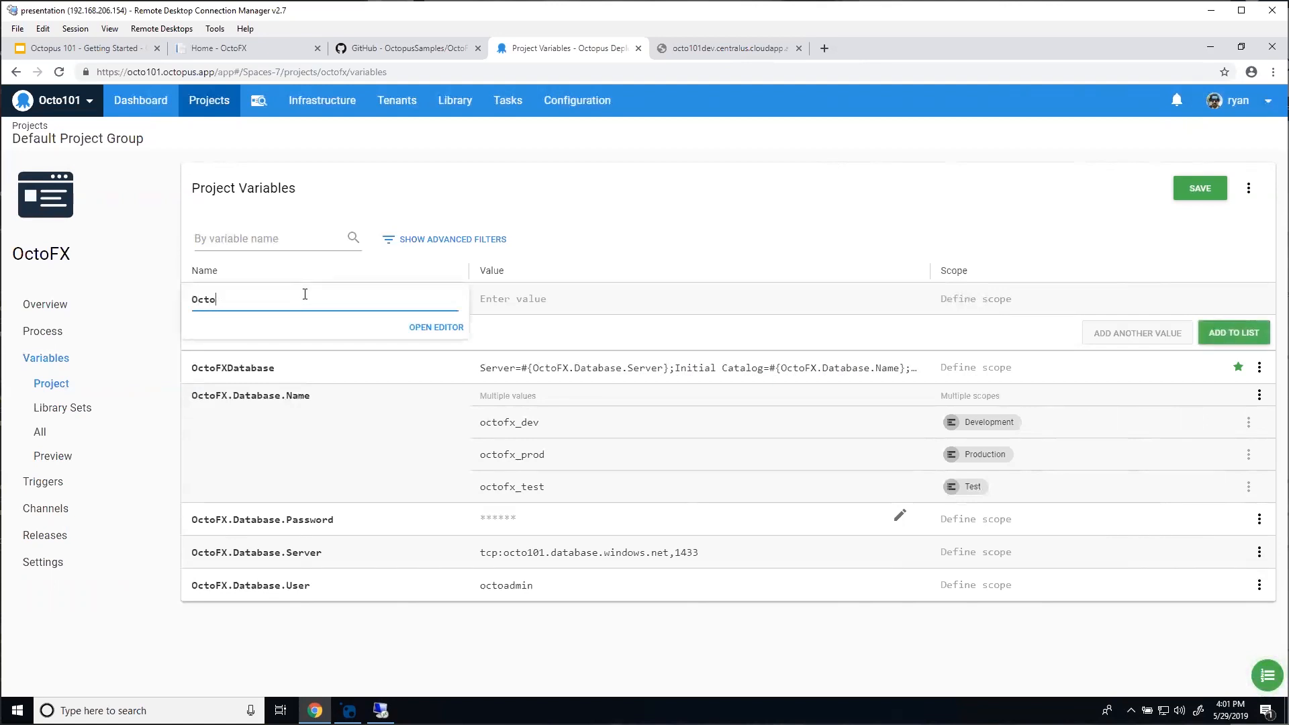
pyautogui.write('FX.TradingSite.Name')
pyautogui.click(539, 294)
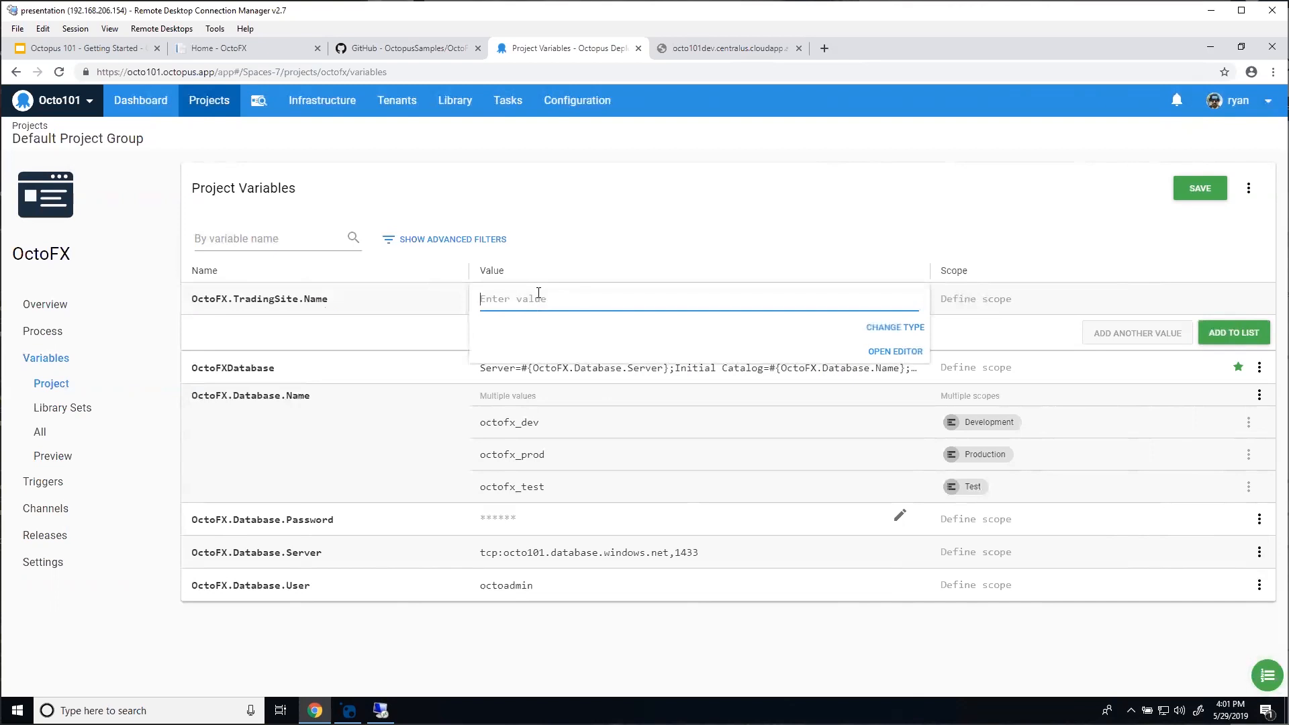
pyautogui.write('OctoFX - #{Octopus')
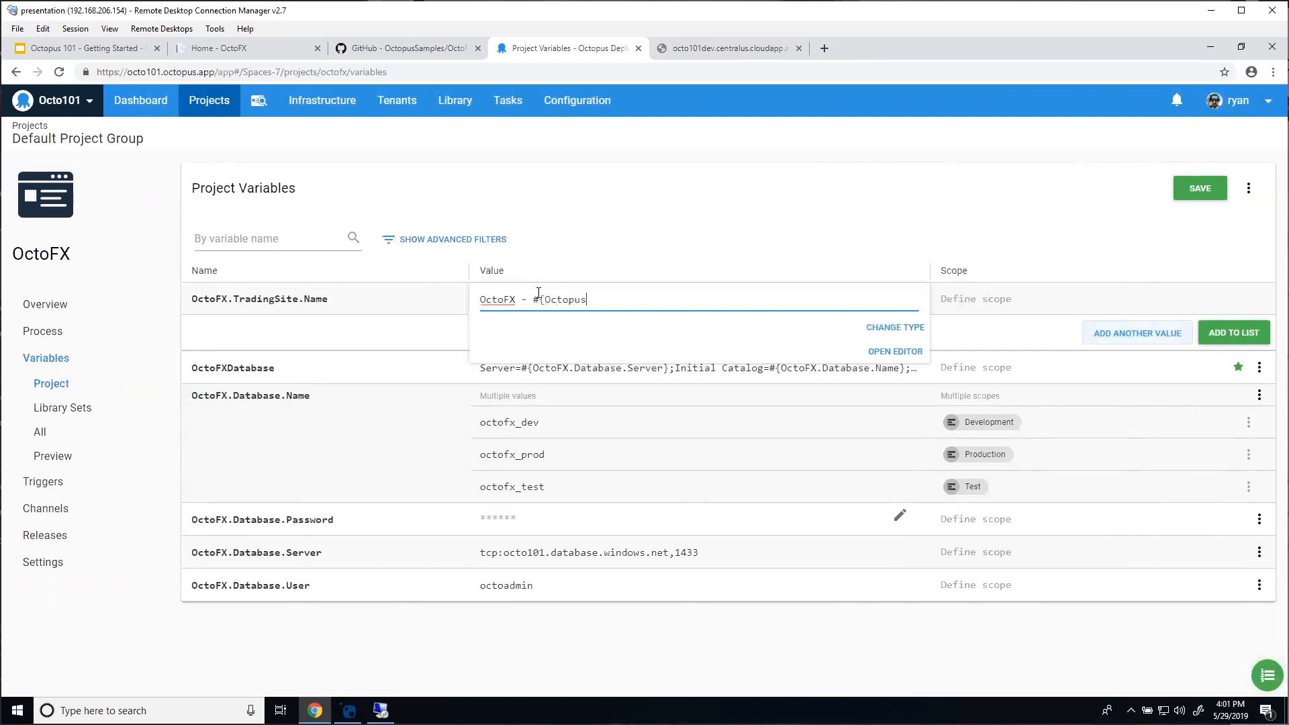
pyautogui.write('.Environment.Name}')
pyautogui.click(1182, 327)
pyautogui.click(1210, 331)
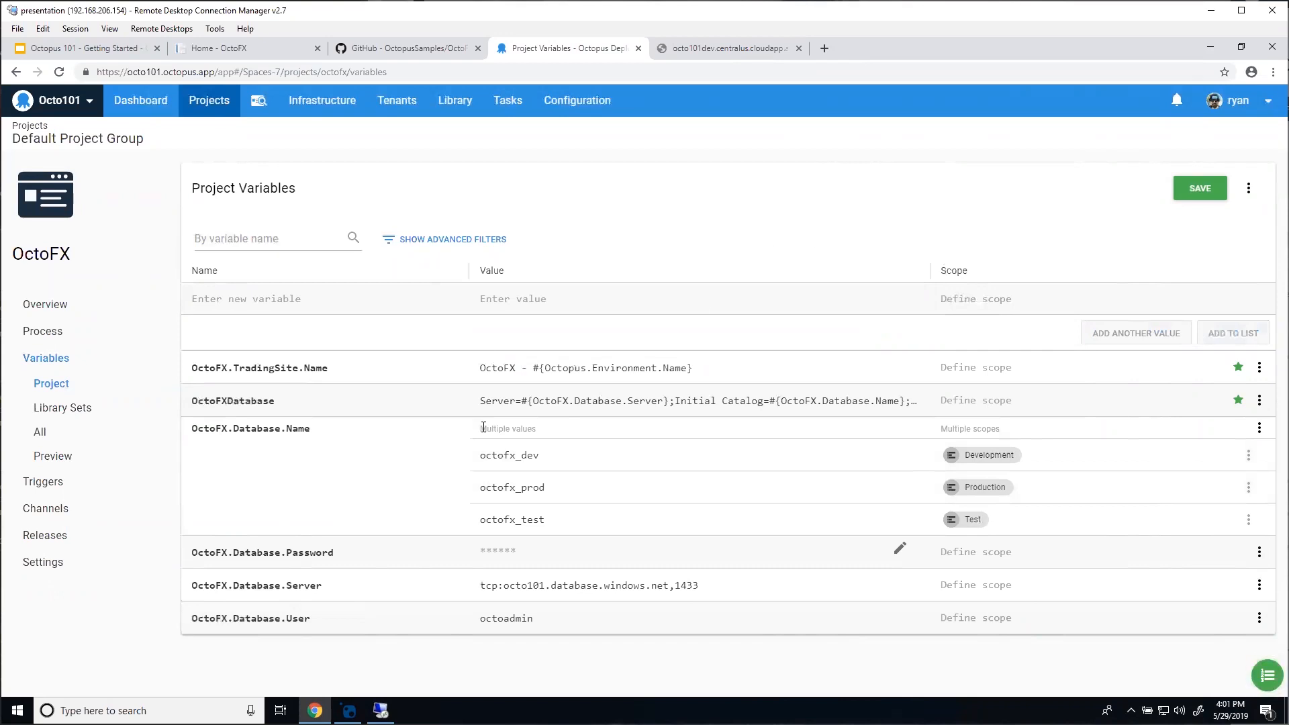
pyautogui.click(1194, 190)
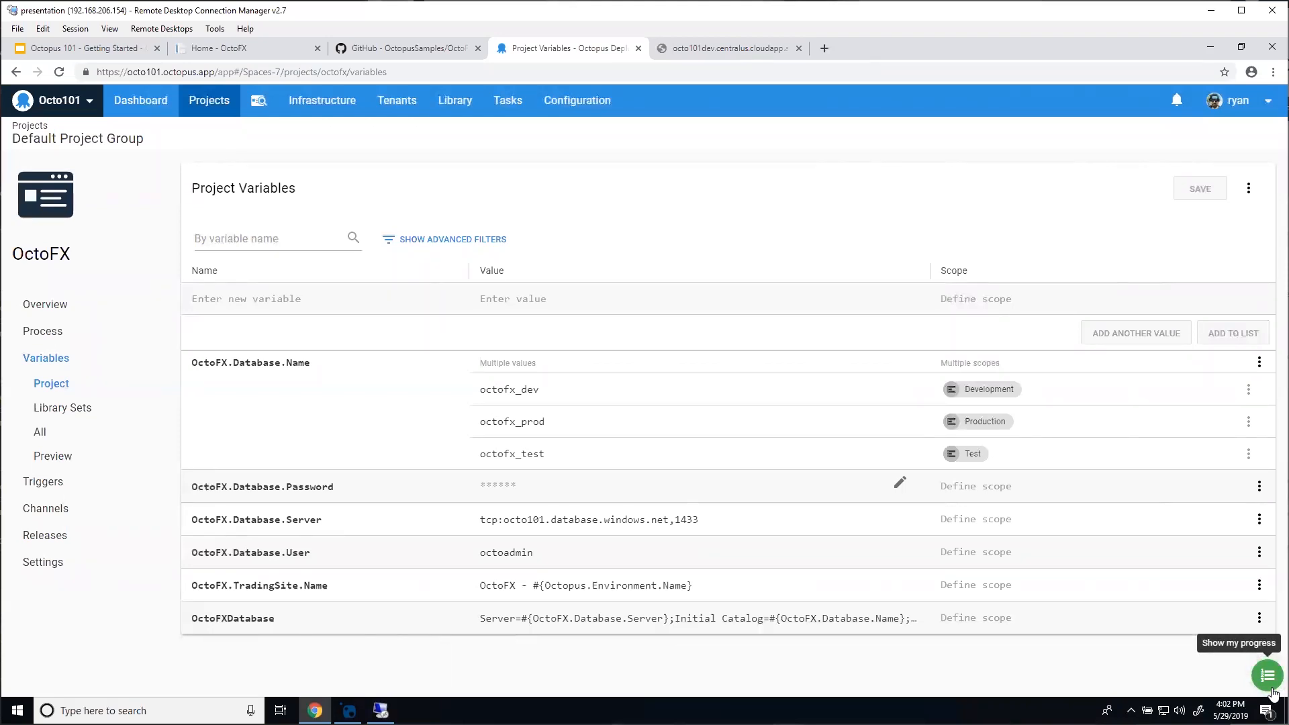
# Step: Go to the OctoFX deployment process from the getting-started checklist and start adding a step
pyautogui.click(1269, 676)
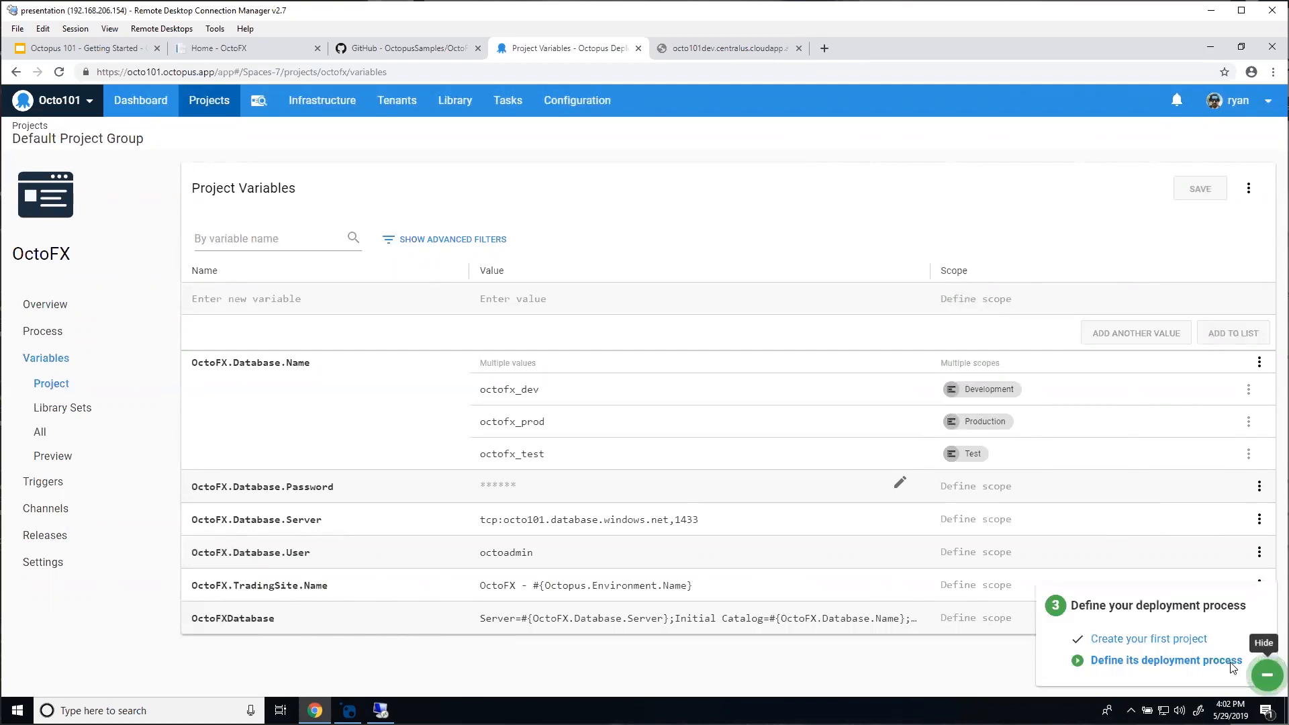
pyautogui.click(1121, 662)
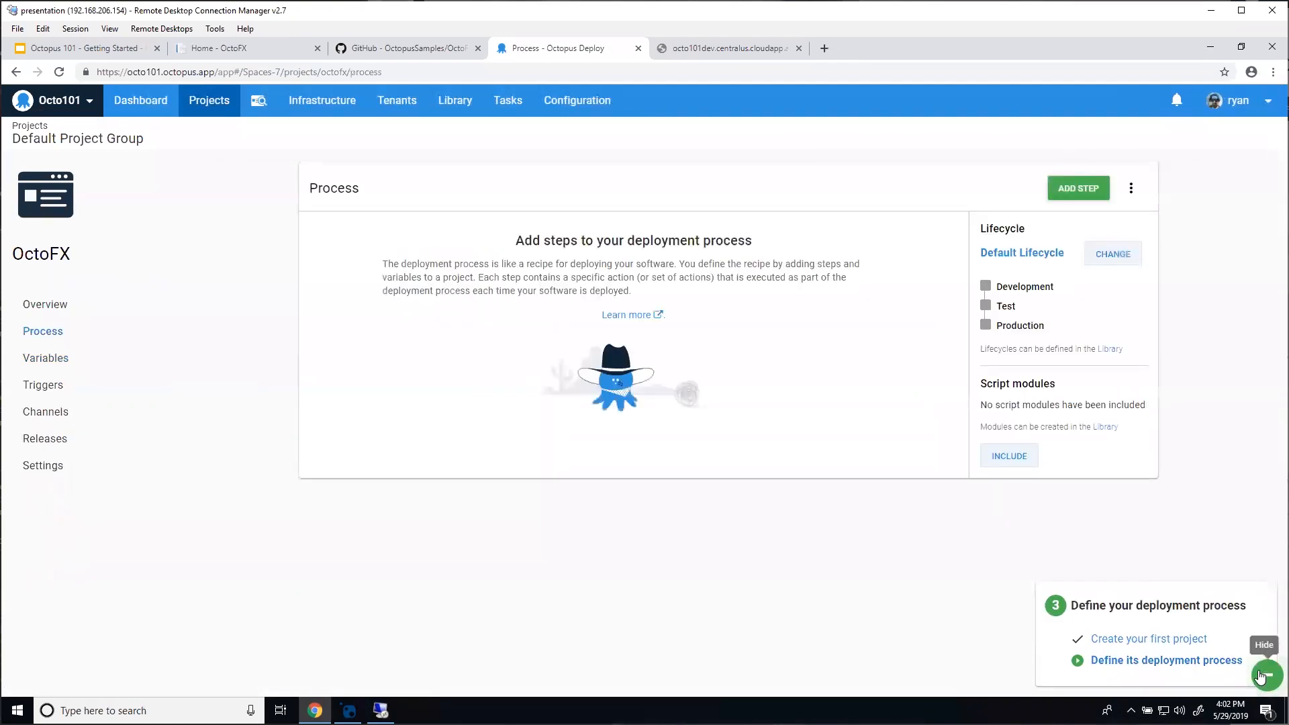
pyautogui.click(1253, 673)
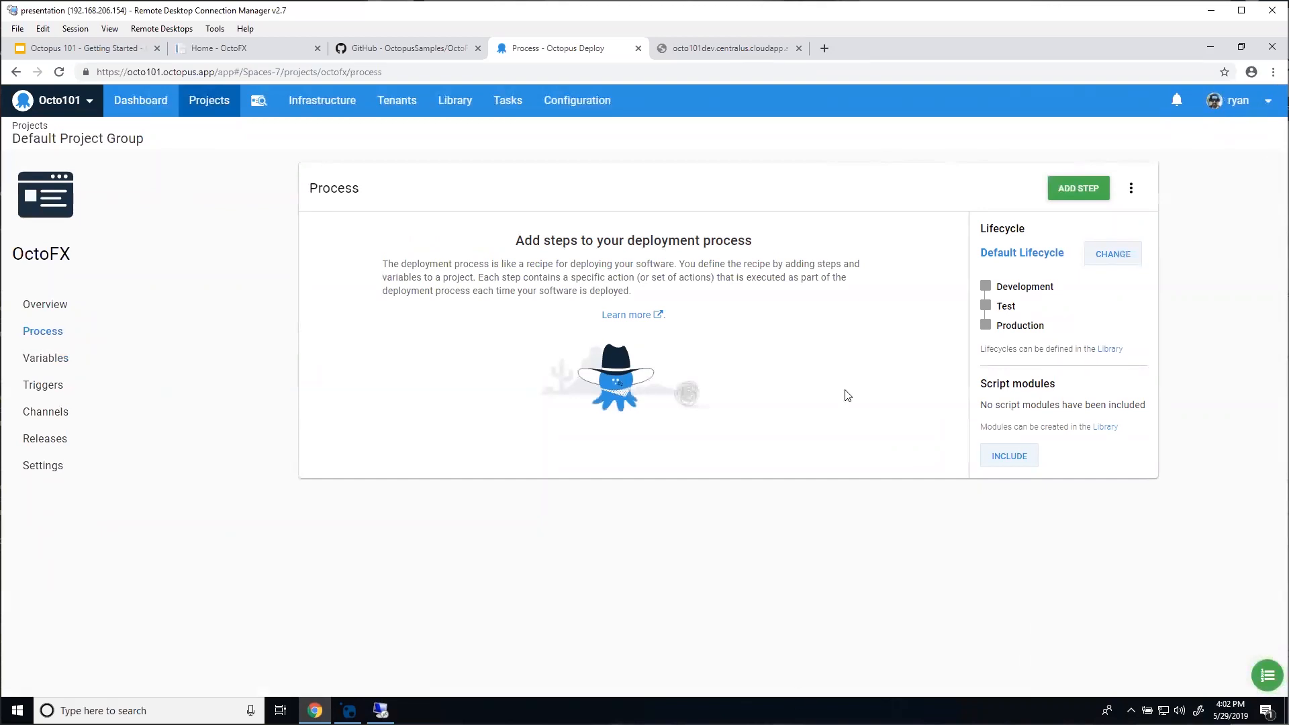
pyautogui.click(1060, 196)
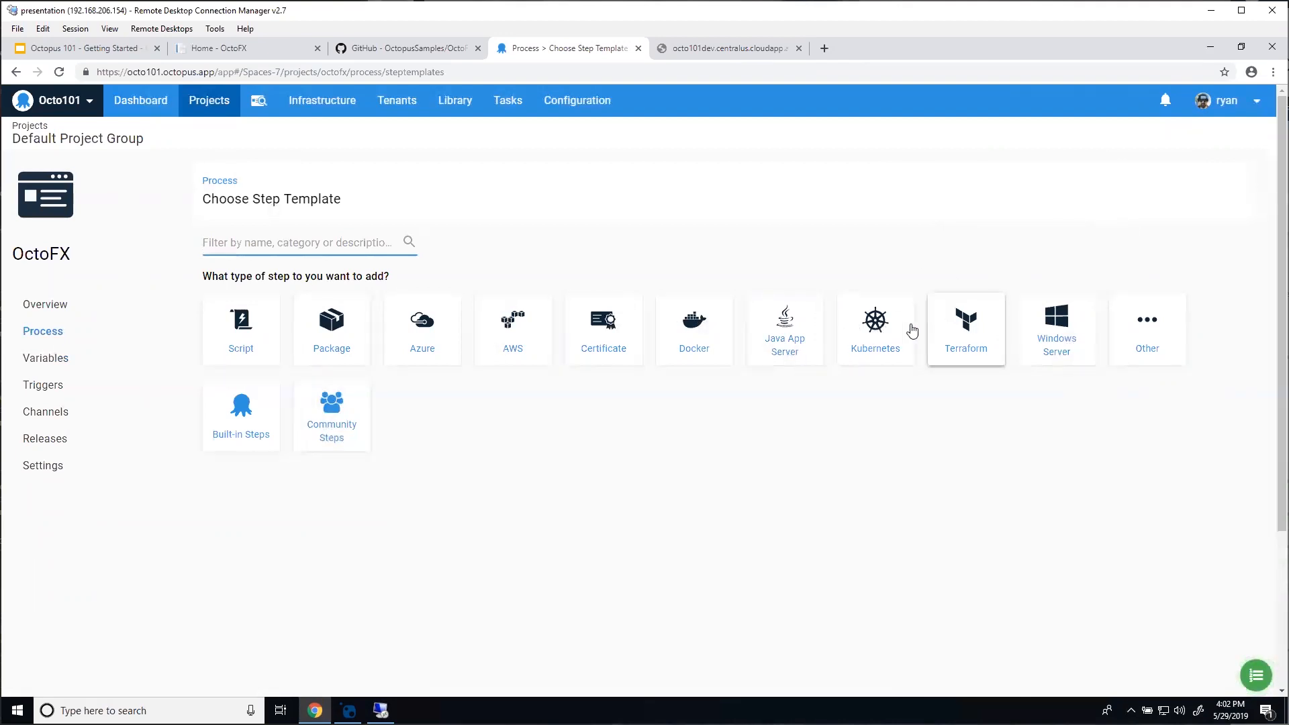
# Step: Filter the step templates to Package and add a Deploy a Package step
pyautogui.click(338, 341)
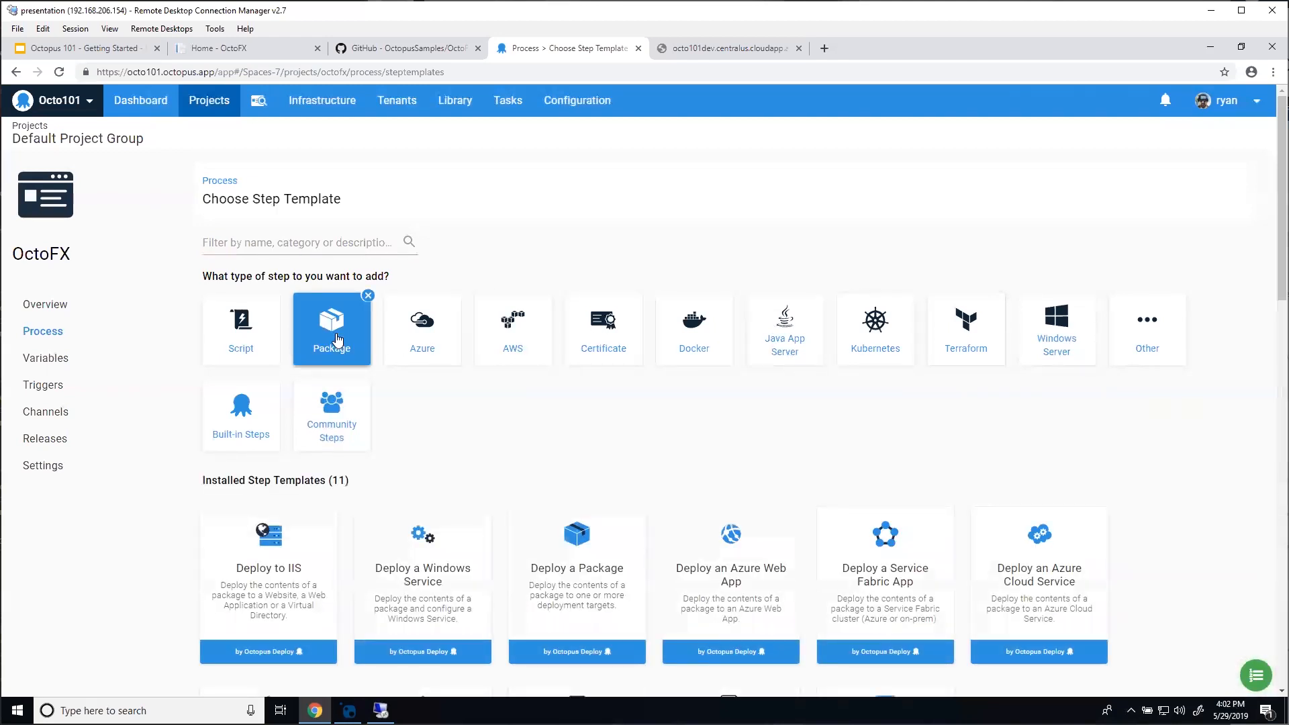
pyautogui.scroll(-1, 420, 356)
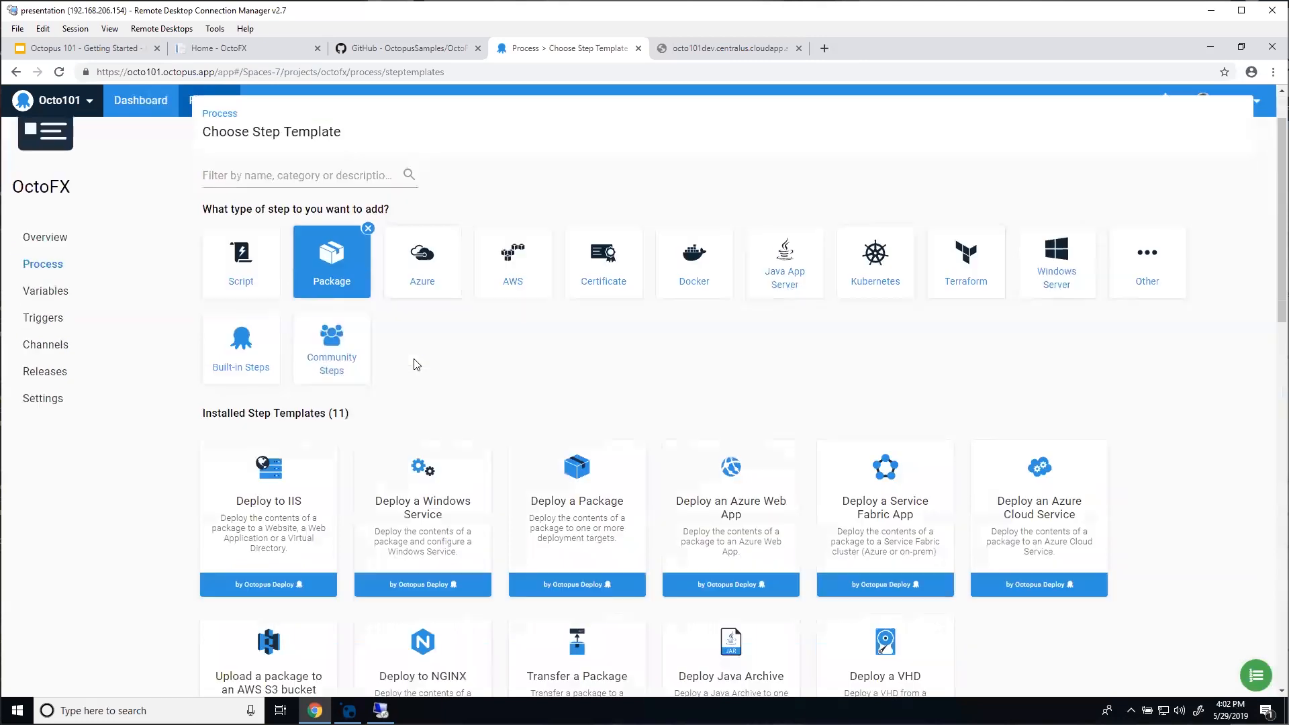
pyautogui.scroll(-1, 515, 399)
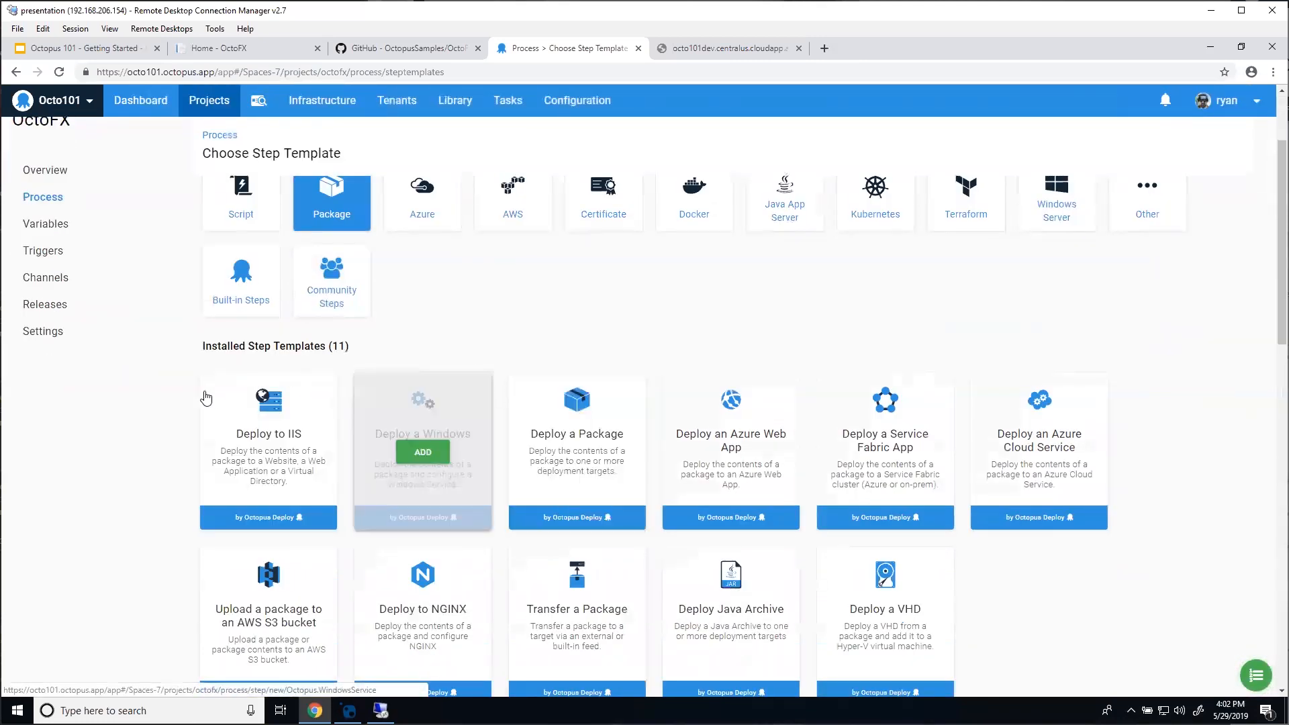
pyautogui.moveTo(233, 401)
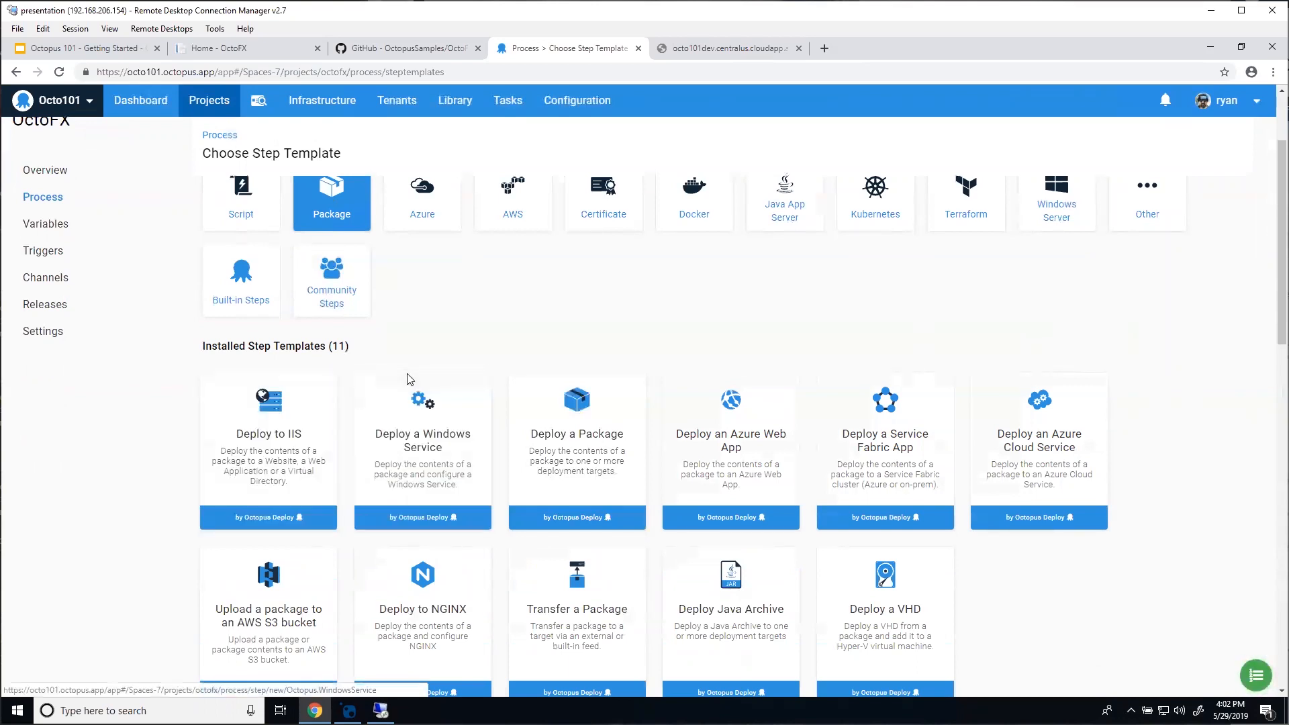
pyautogui.scroll(1, 430, 377)
pyautogui.click(579, 520)
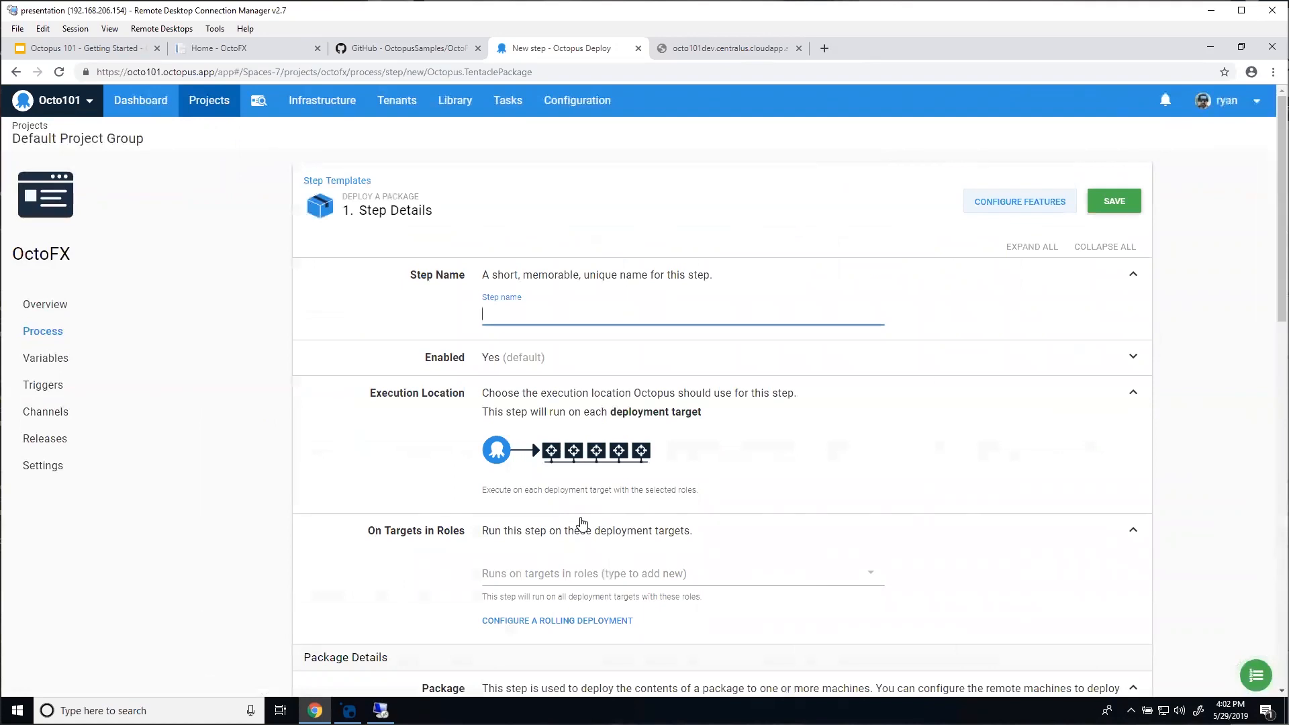
# Step: Name the step 'Deploy Database' and run it on octofx-database role targets
pyautogui.write('D')
pyautogui.press('BackSpace')
pyautogui.write('Deploy Database')
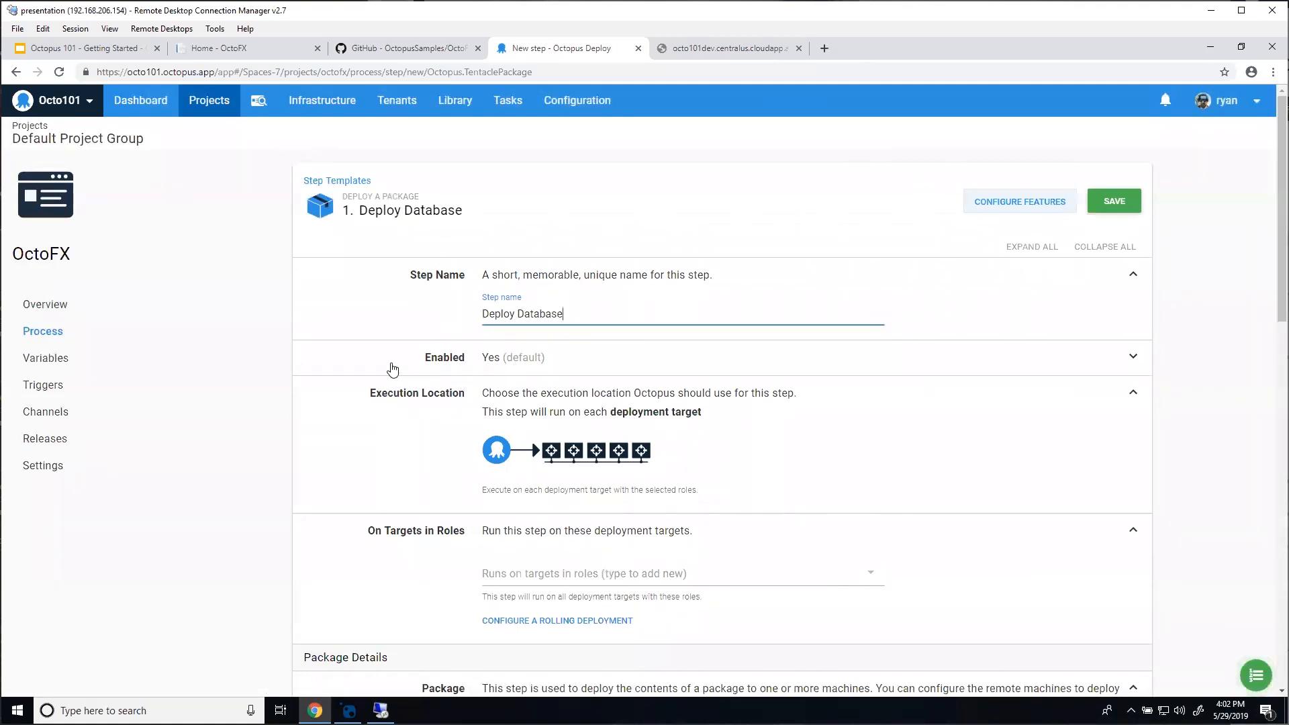
pyautogui.scroll(-2, 409, 416)
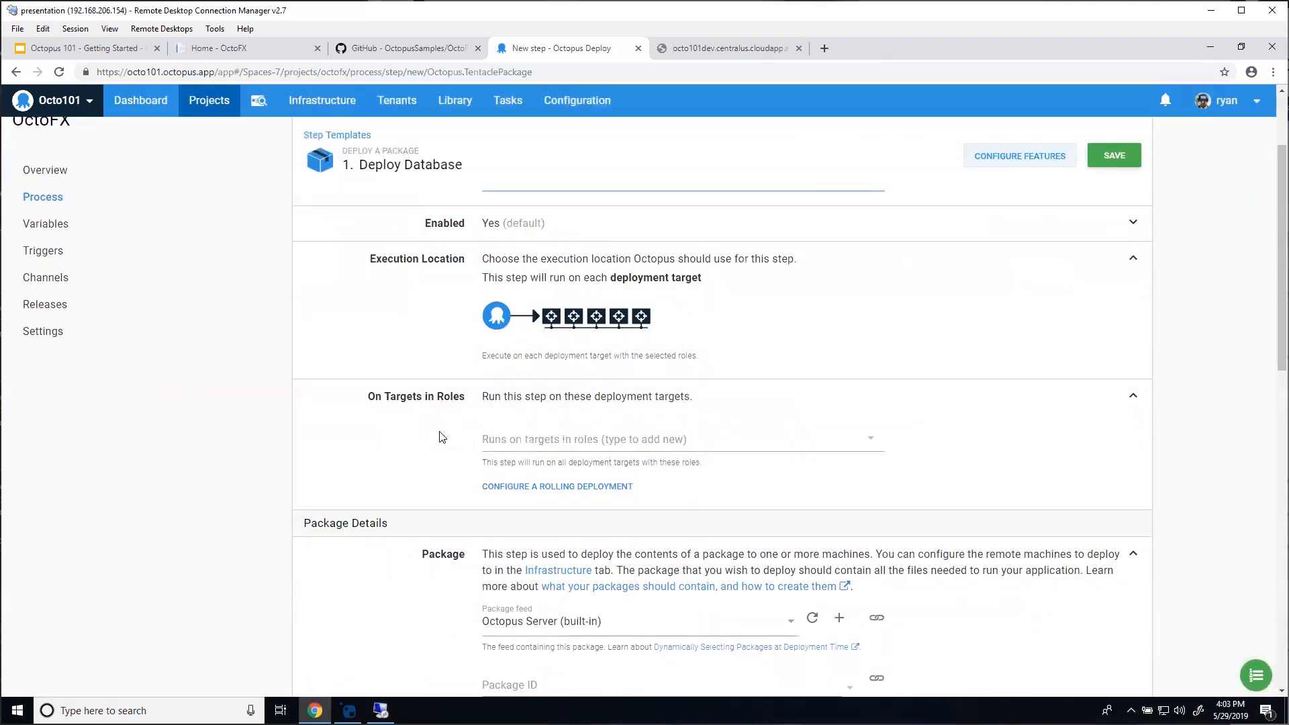
pyautogui.click(522, 447)
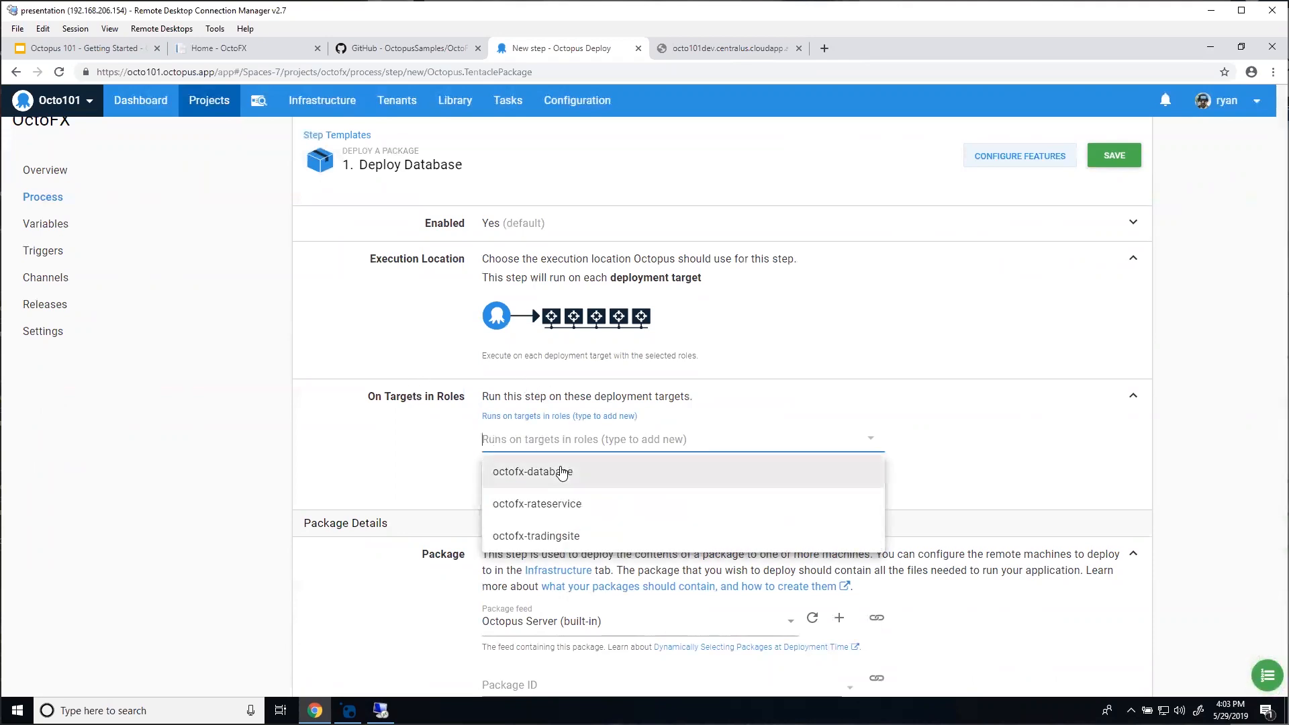
pyautogui.click(562, 473)
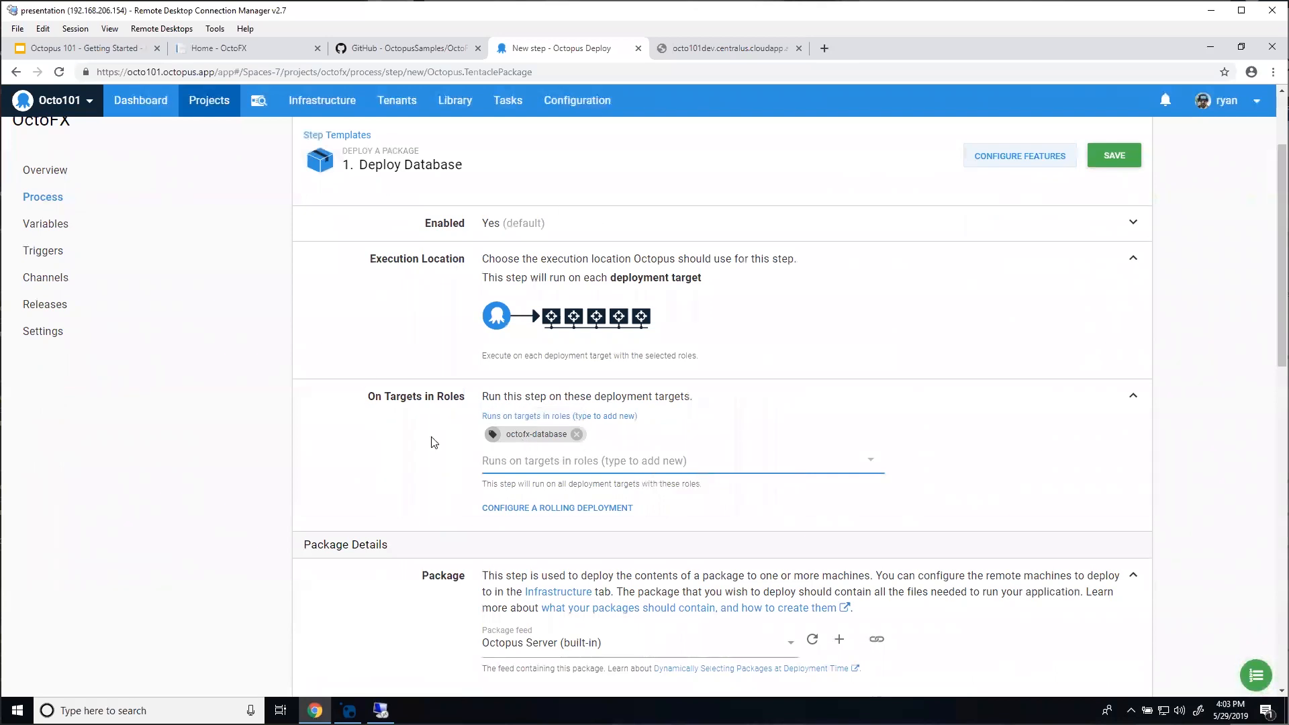
# Step: Set the step's package ID to OctoFX.Database
pyautogui.scroll(-3, 414, 440)
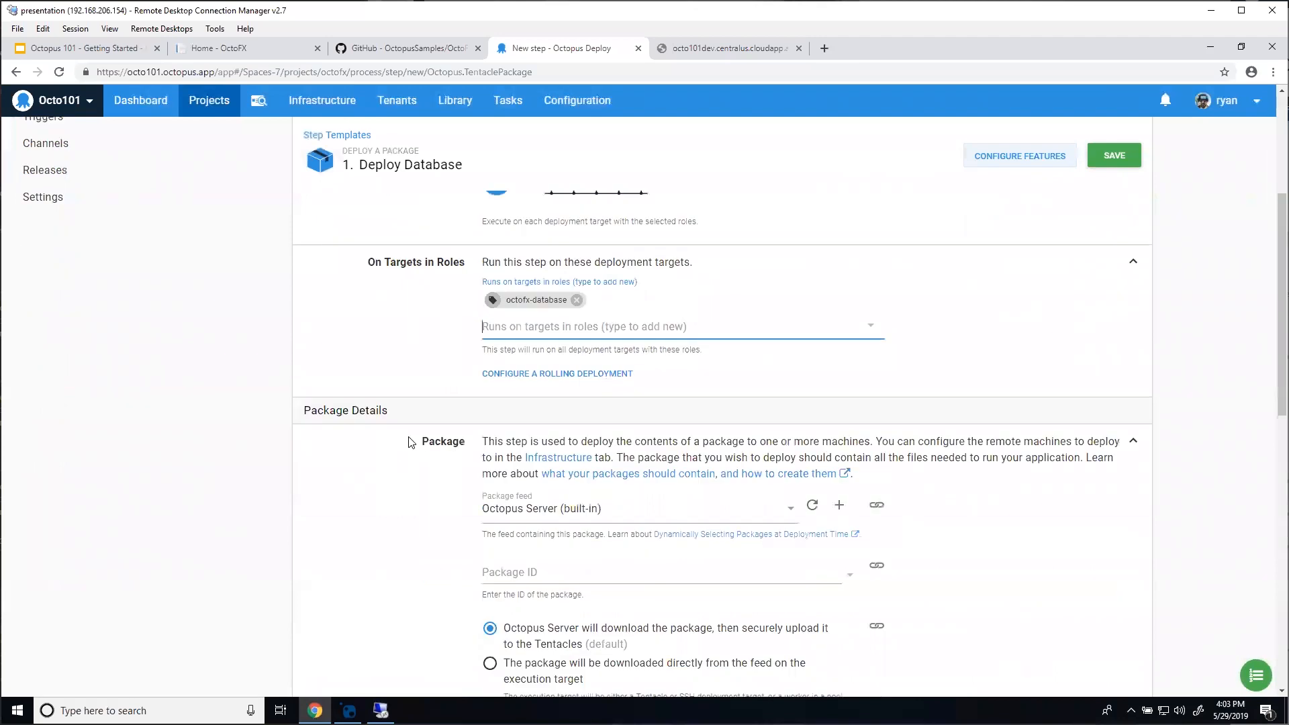
pyautogui.scroll(-1, 435, 424)
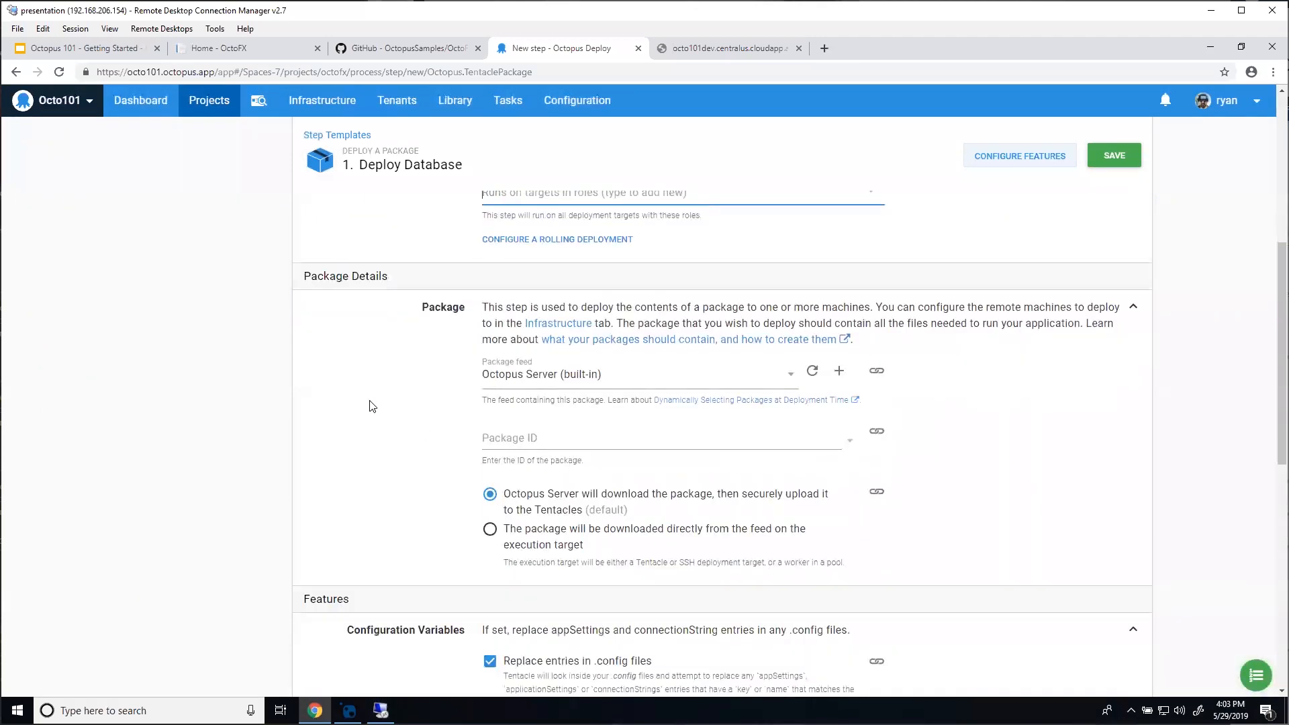
pyautogui.click(537, 440)
pyautogui.click(554, 488)
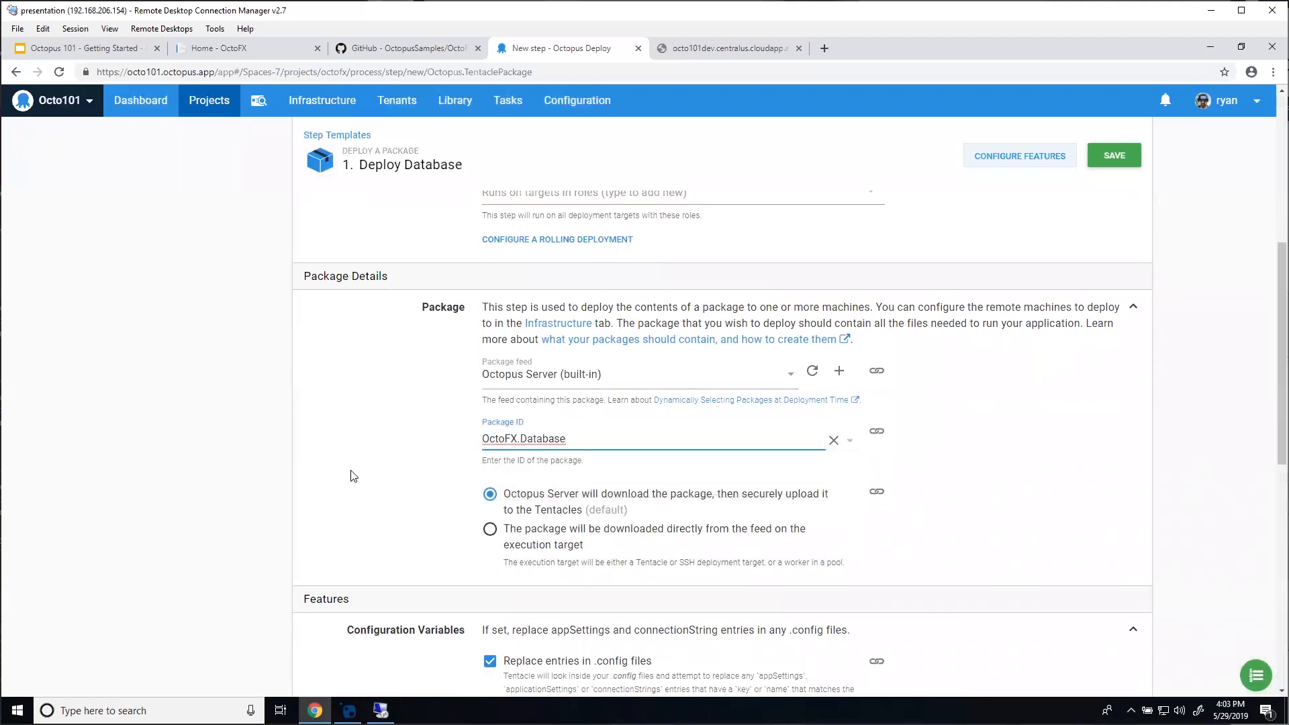
pyautogui.scroll(-4, 354, 501)
pyautogui.scroll(-2, 355, 500)
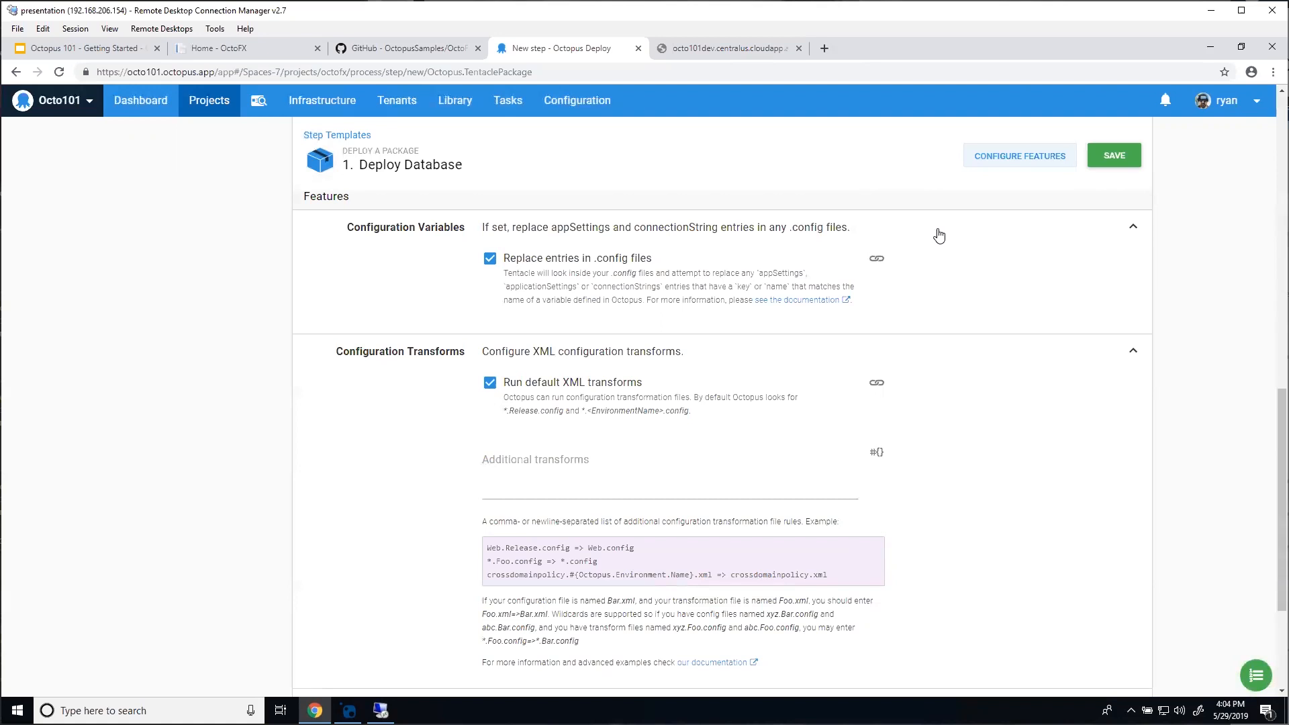
# Step: Enable the Custom Deployment Scripts feature on the Deploy Database step and expand its section
pyautogui.click(1008, 161)
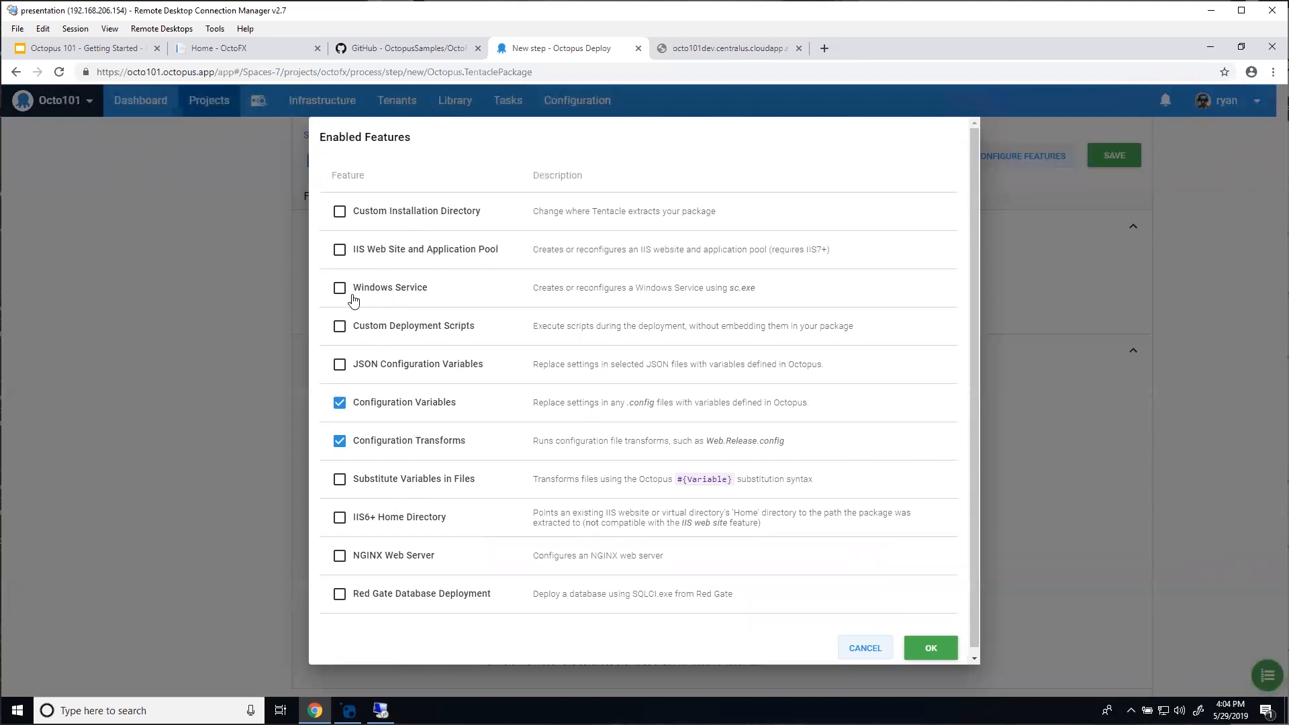
pyautogui.click(340, 327)
pyautogui.click(933, 648)
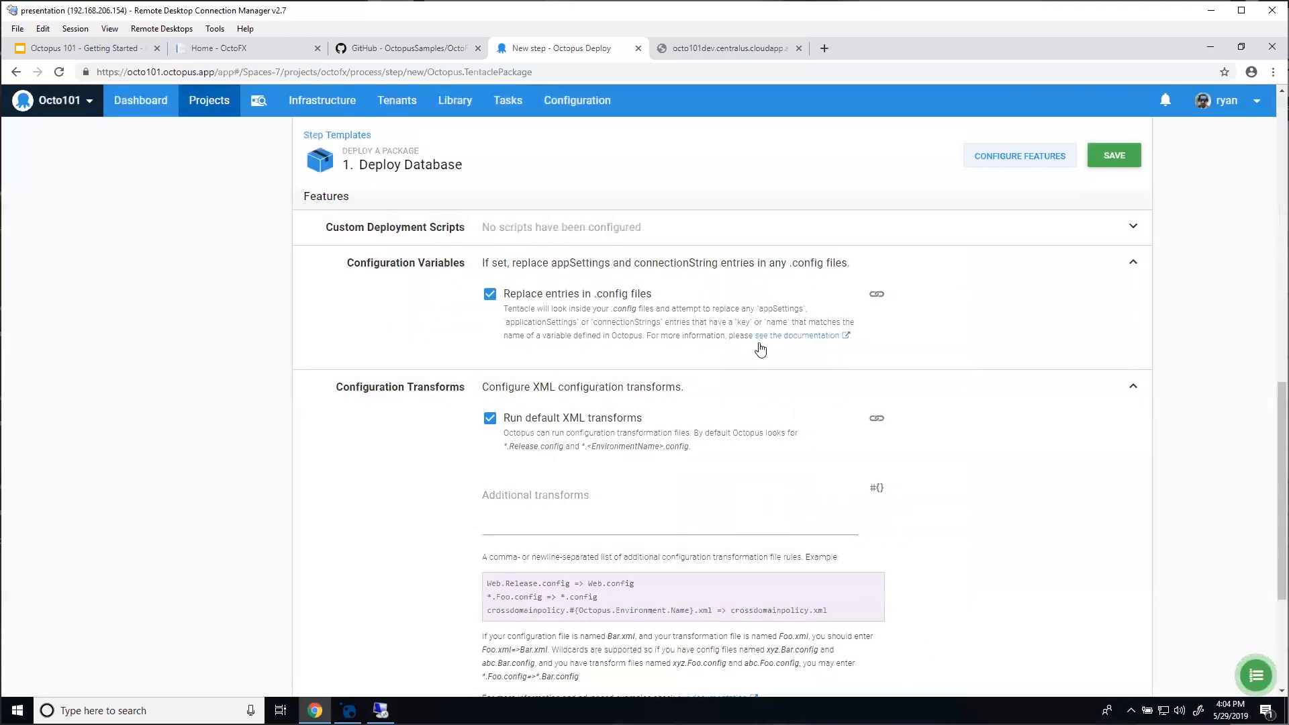
pyautogui.click(628, 225)
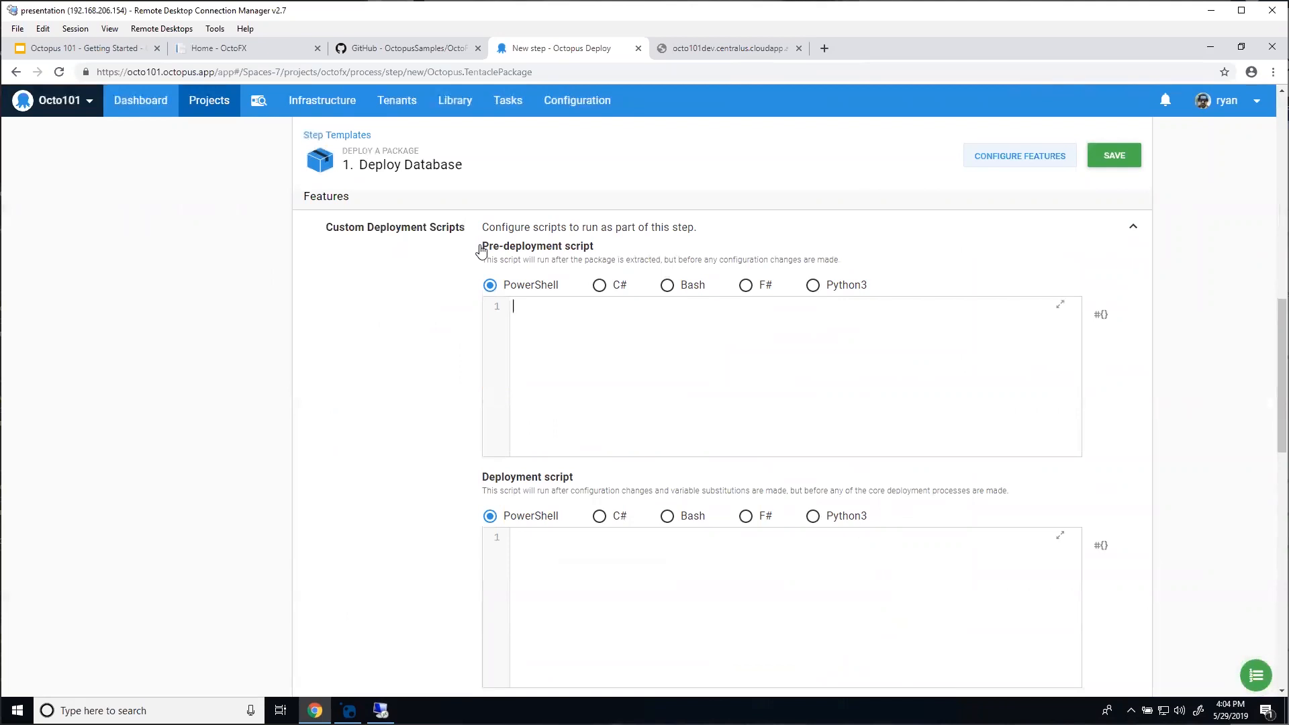
# Step: Review the deployment scripts, switching the script language to C# and back to PowerShell
pyautogui.scroll(-2, 429, 349)
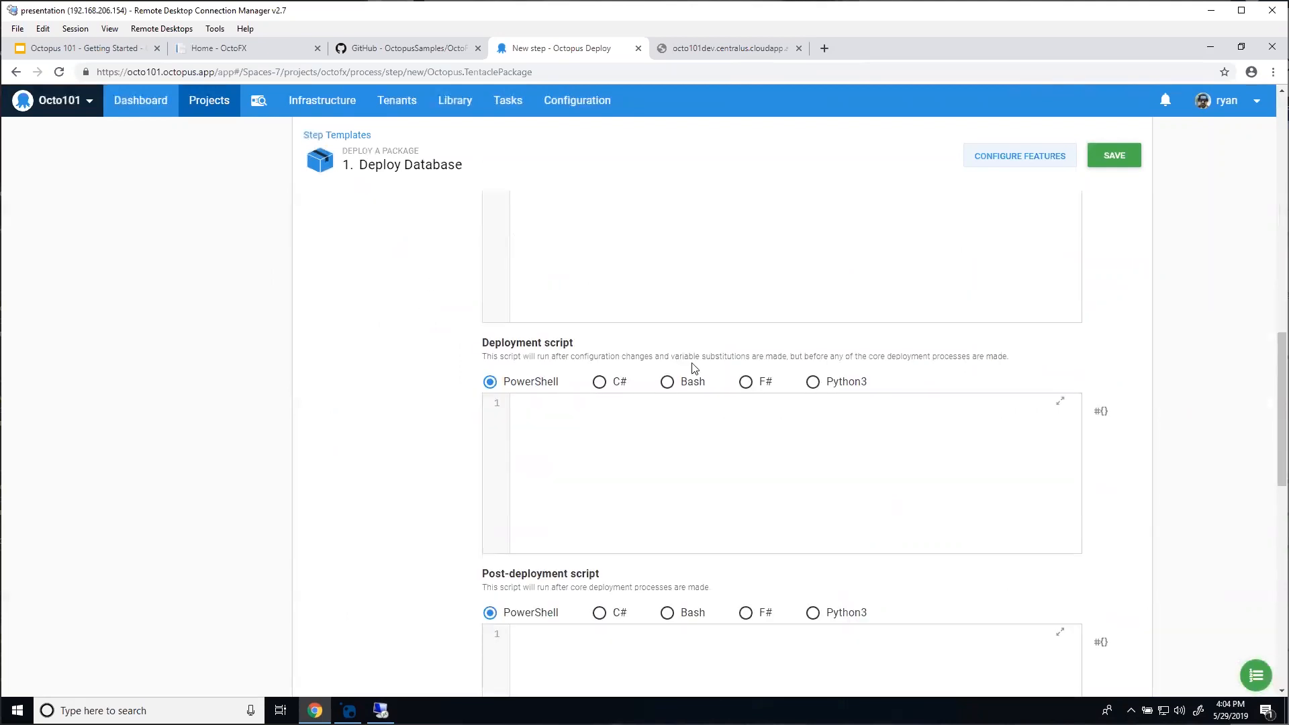
pyautogui.scroll(-1, 470, 497)
pyautogui.scroll(2, 406, 444)
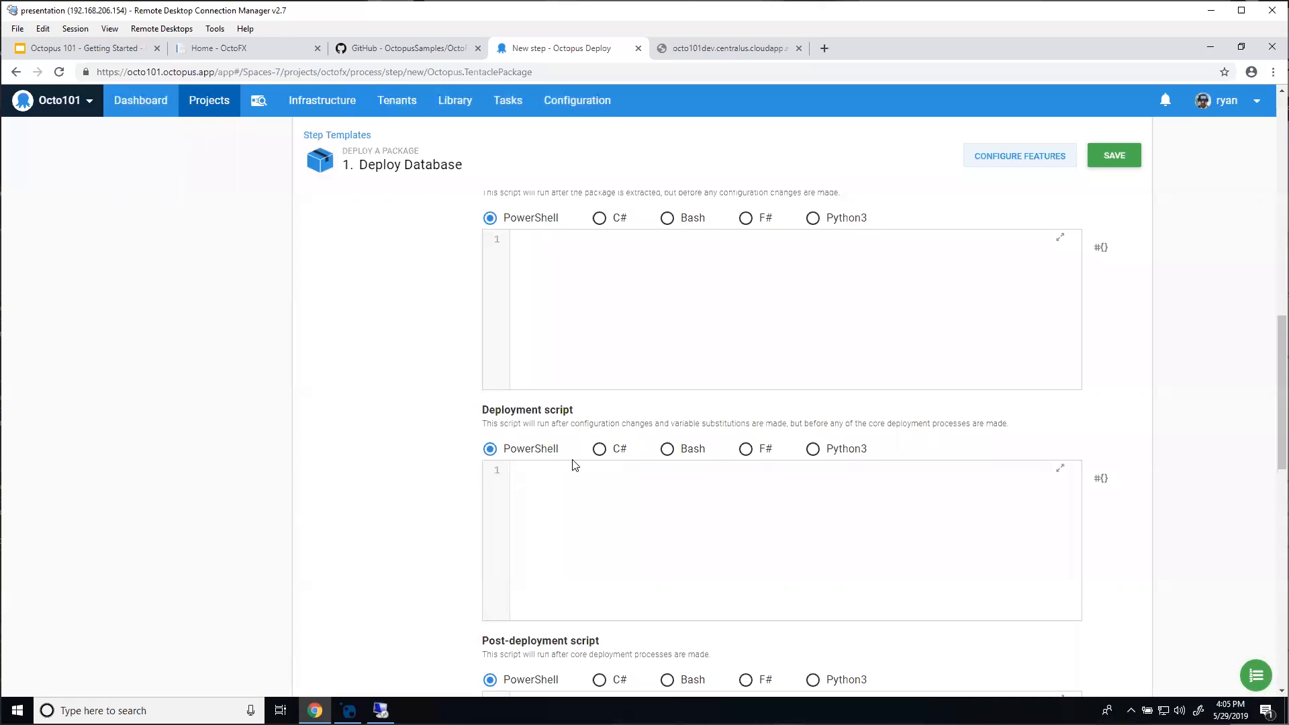
pyautogui.click(599, 449)
pyautogui.click(537, 460)
pyautogui.scroll(2, 547, 452)
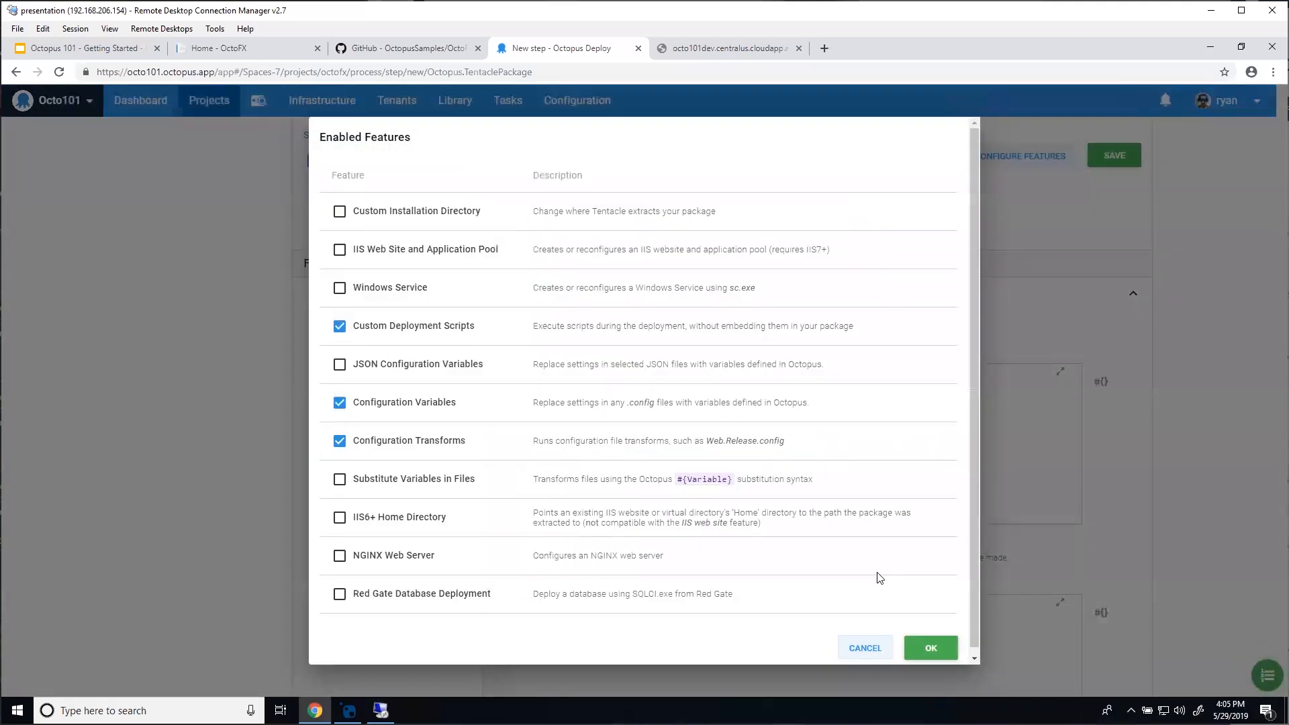
# Step: Turn off Custom Deployment Scripts, save Deploy Database, and go back to the OctoFX Process page
pyautogui.click(751, 333)
pyautogui.scroll(-1, 760, 474)
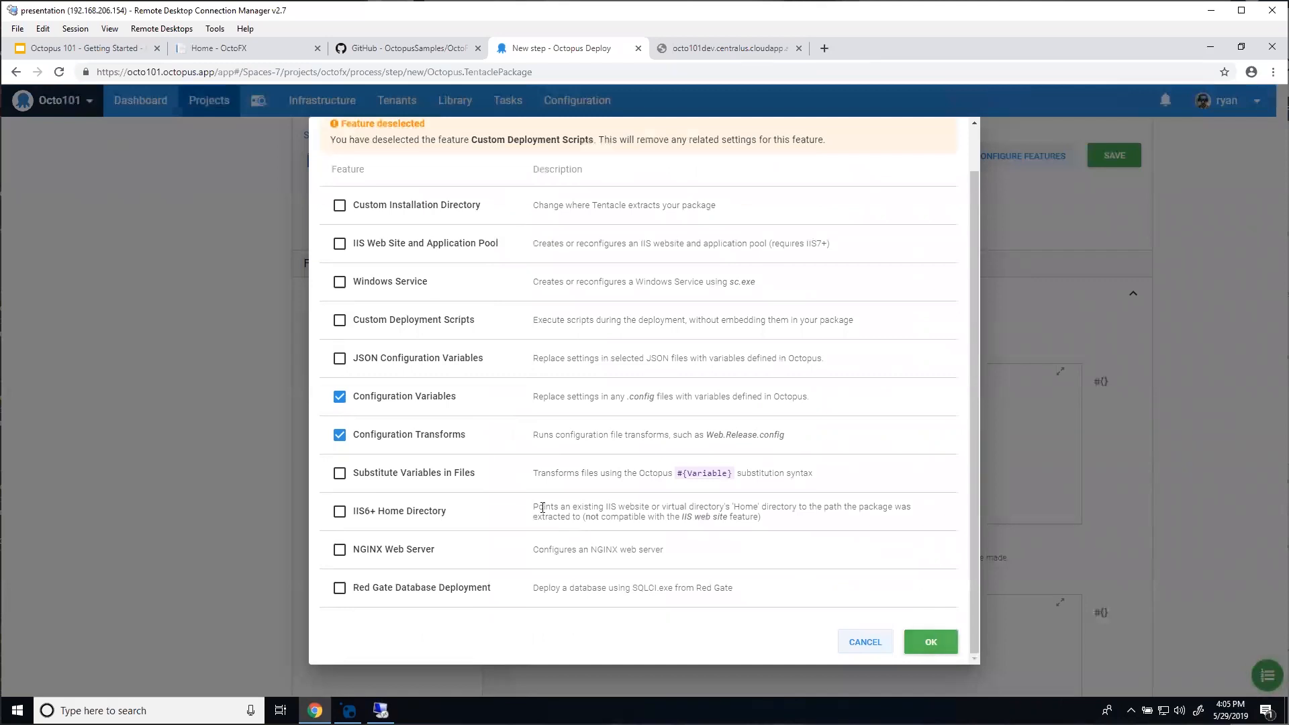
pyautogui.press('Escape')
pyautogui.scroll(-4, 429, 404)
pyautogui.scroll(5, 429, 405)
pyautogui.scroll(9, 430, 405)
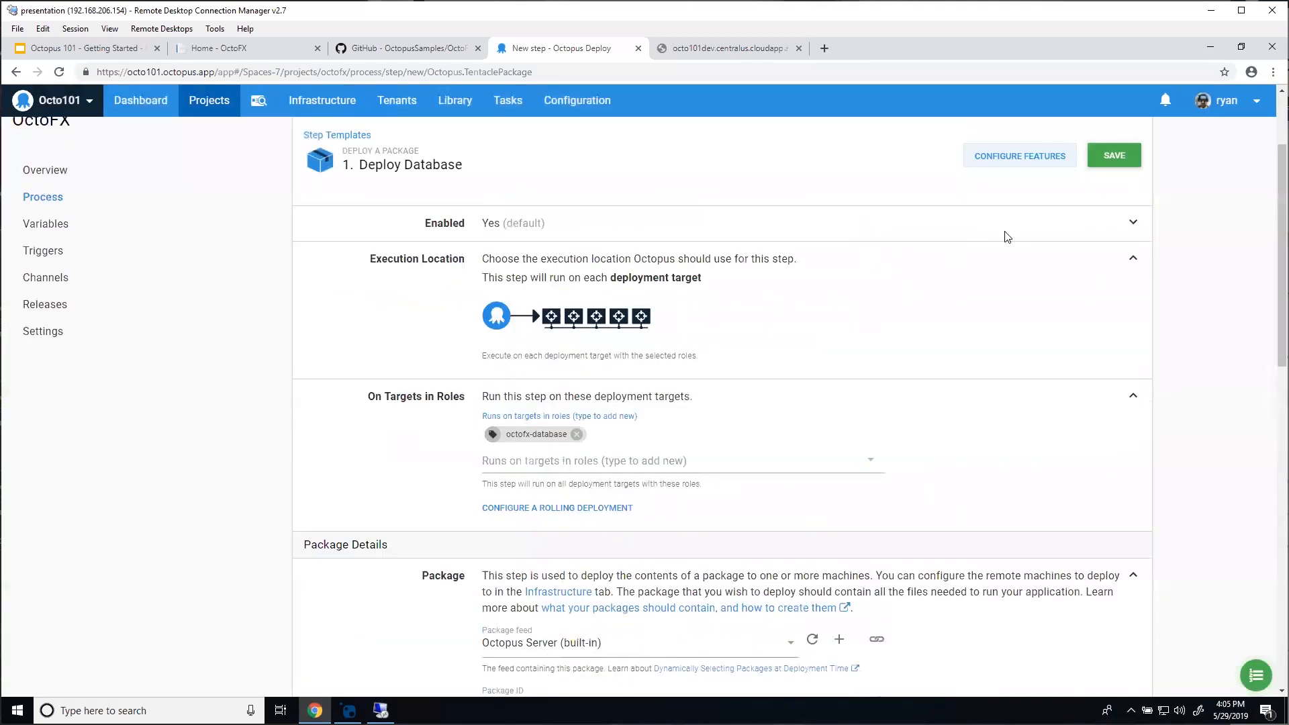
pyautogui.click(1125, 161)
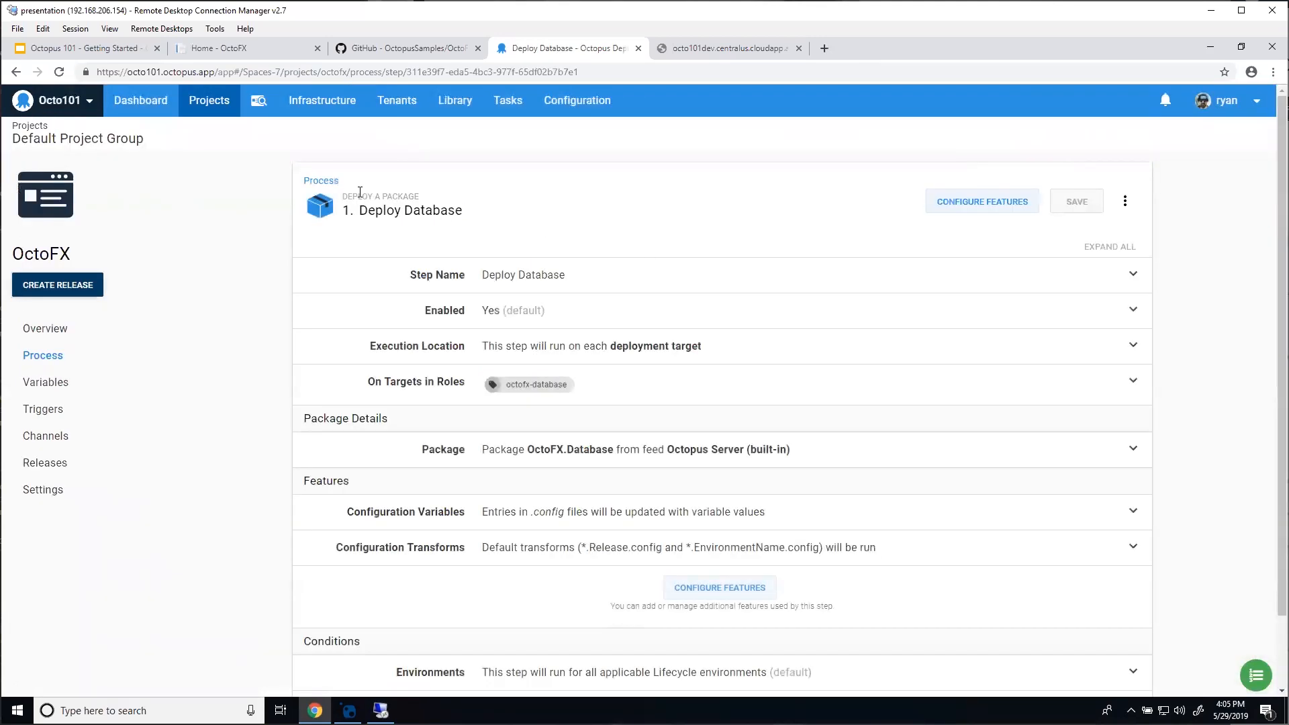
pyautogui.click(310, 181)
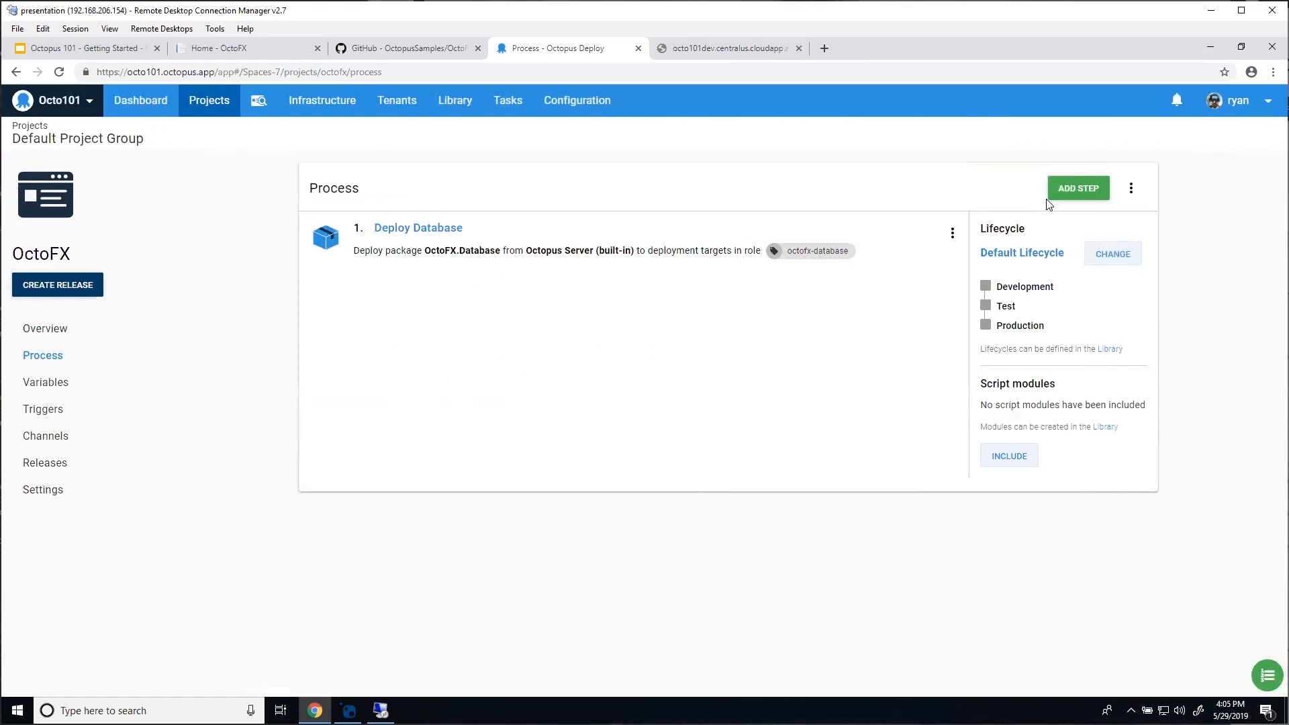
# Step: Add a Deploy a Windows Service step named 'Deploy Rate Service'
pyautogui.click(1069, 191)
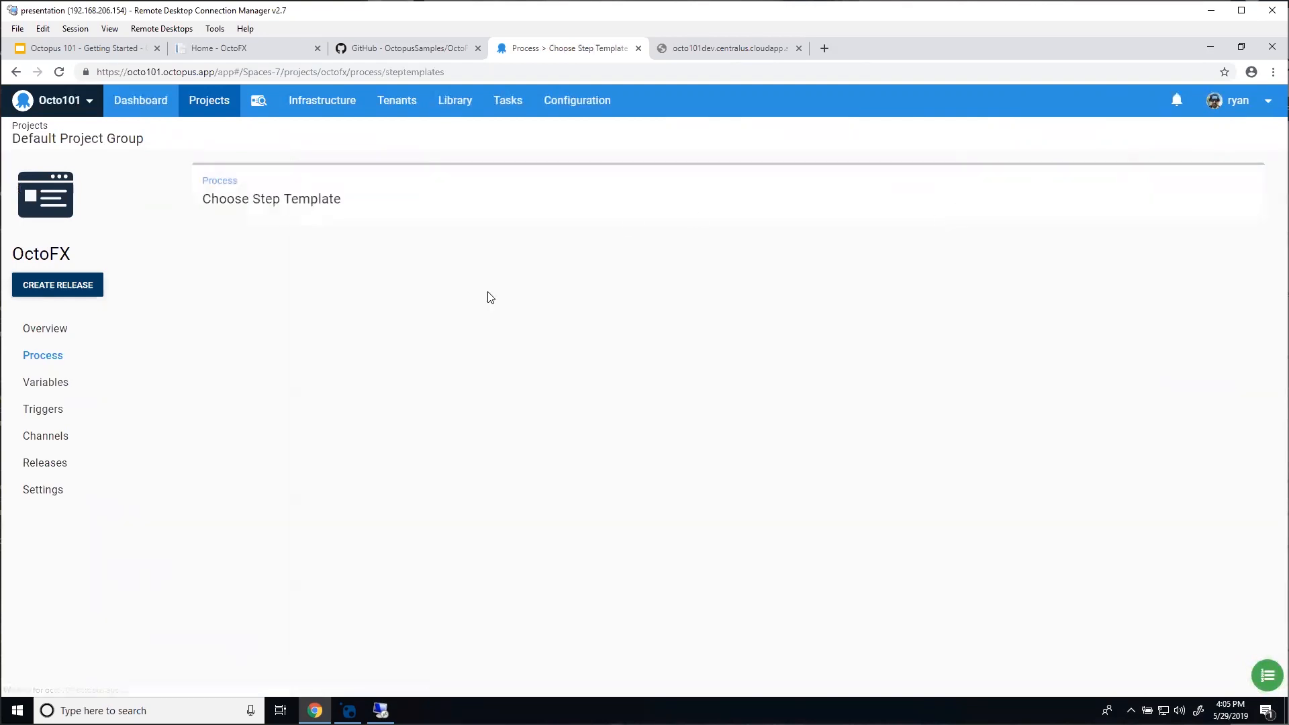
pyautogui.click(329, 327)
pyautogui.click(423, 587)
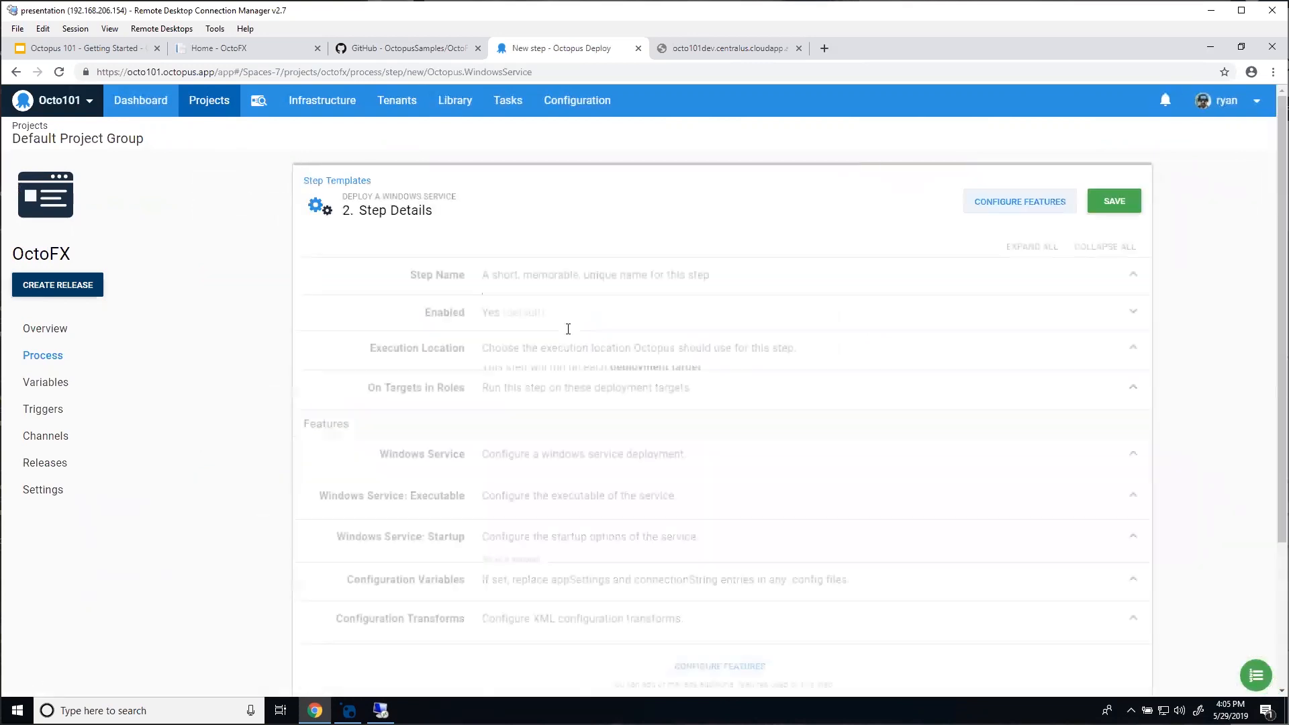
pyautogui.write('D')
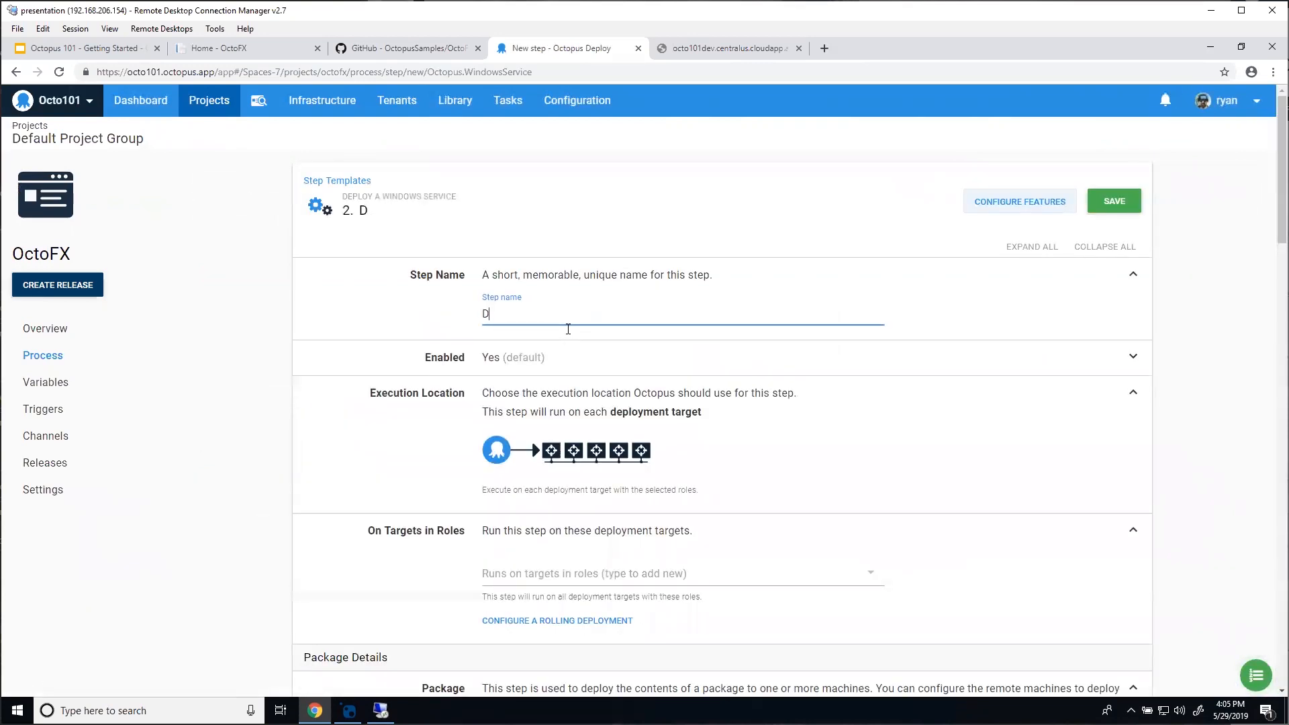
pyautogui.write('eploy Rate Service')
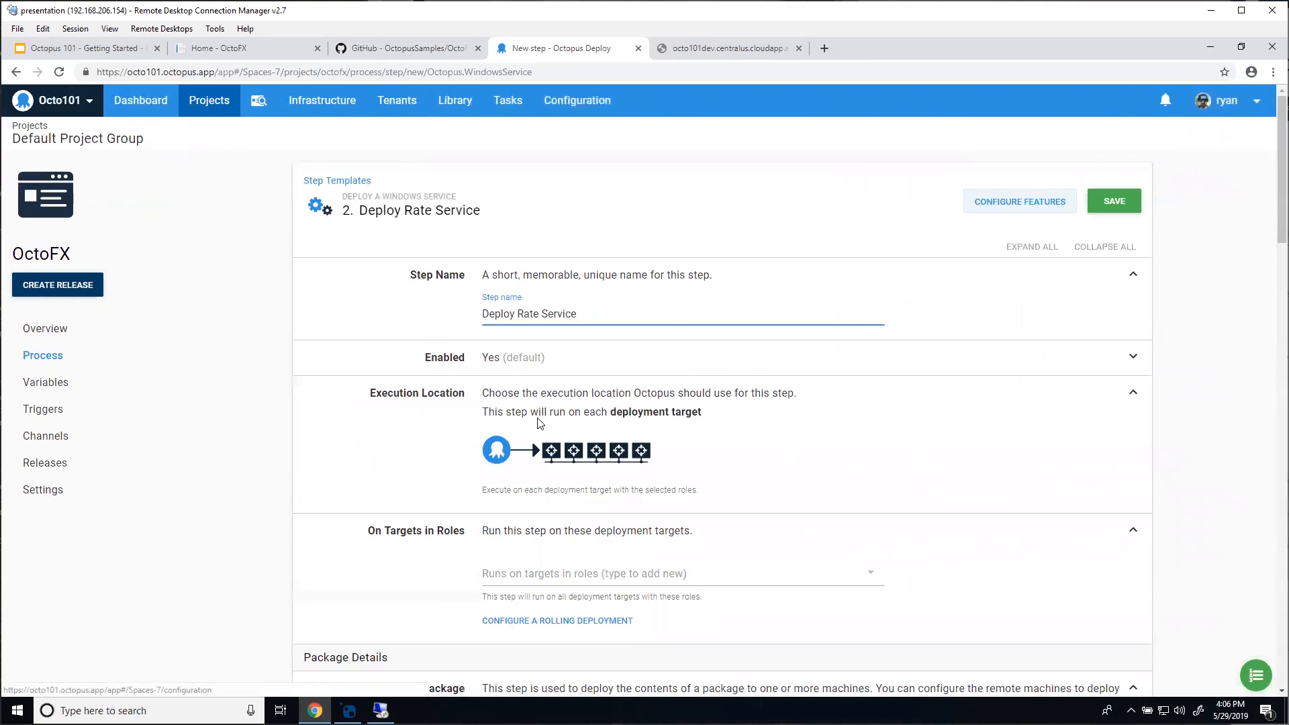
# Step: Target the octofx-rateservice role and deploy the OctoFX.RateService package
pyautogui.scroll(-3, 350, 386)
pyautogui.click(544, 376)
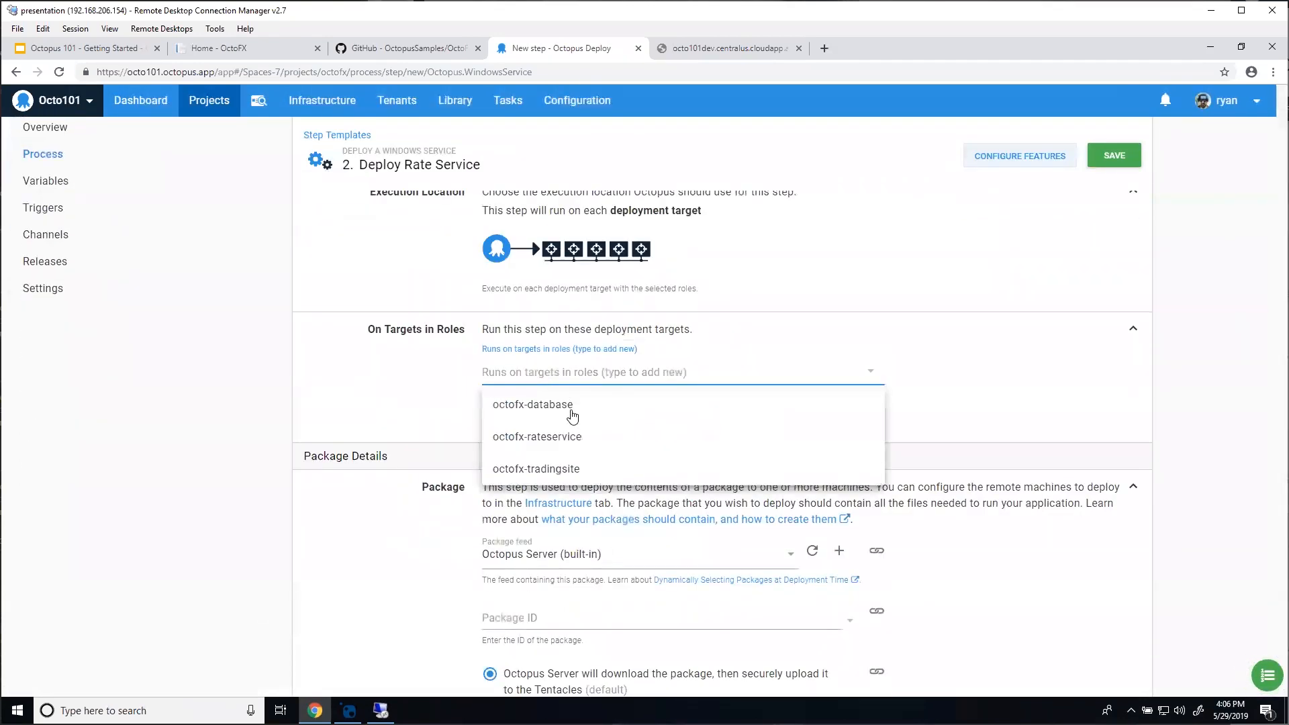
pyautogui.click(571, 437)
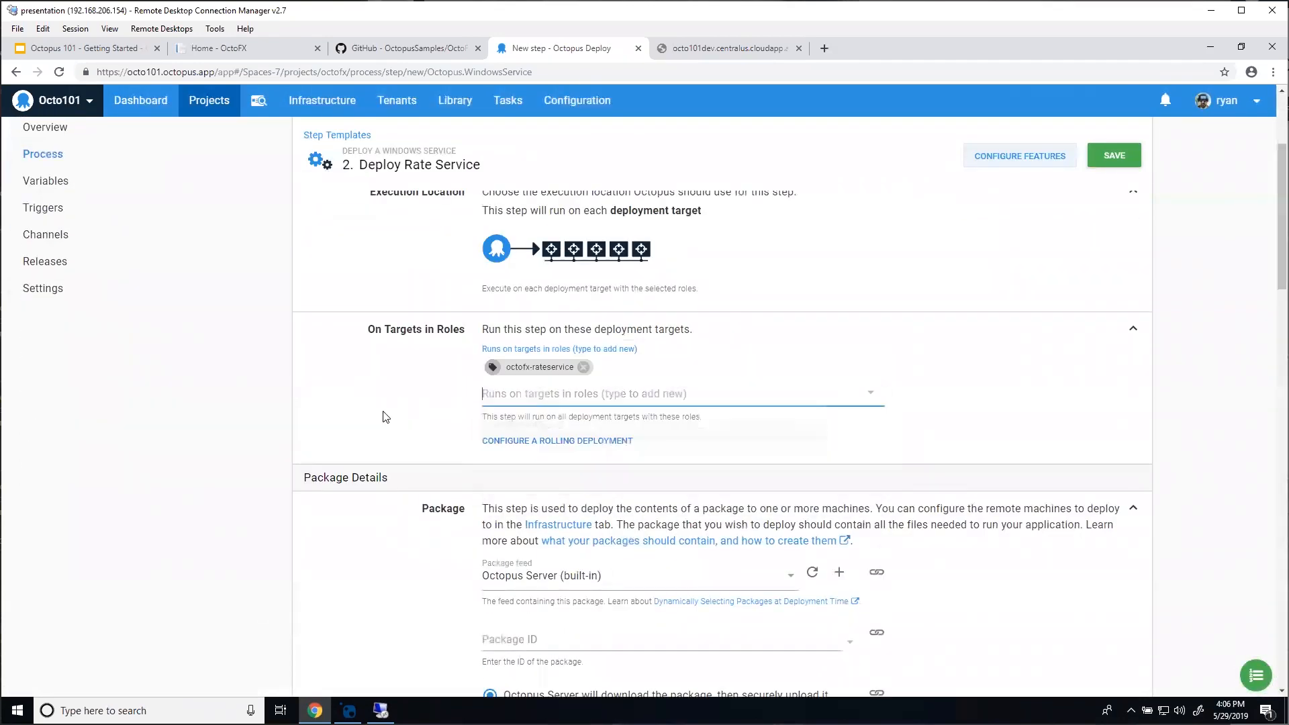
pyautogui.scroll(-1, 389, 413)
pyautogui.scroll(-1, 375, 468)
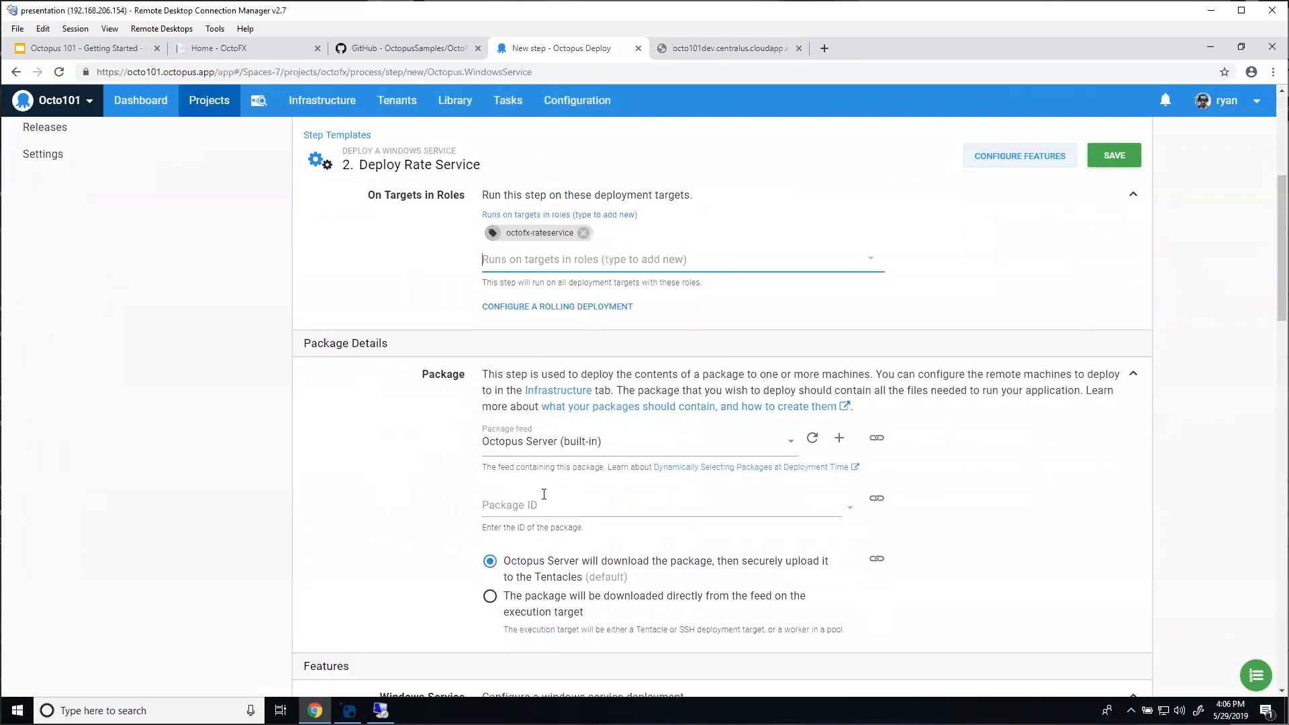
pyautogui.click(551, 505)
pyautogui.click(517, 567)
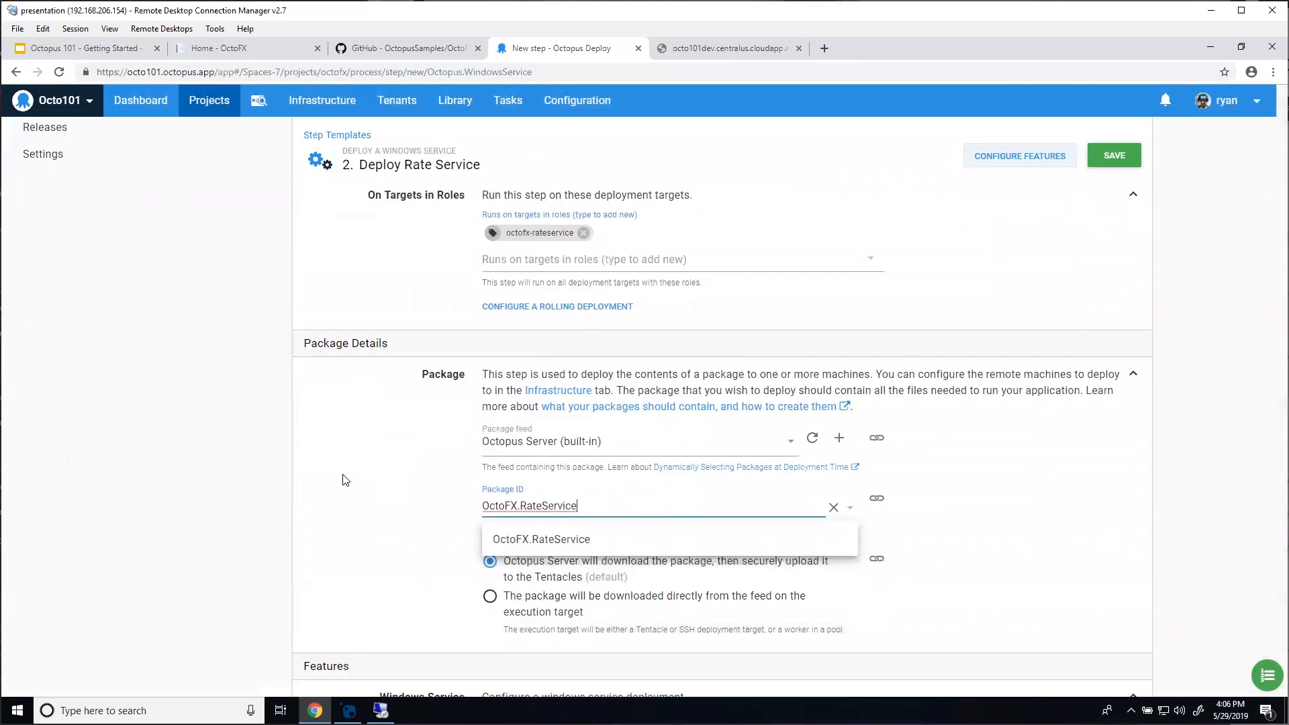
pyautogui.scroll(-4, 346, 480)
pyautogui.scroll(-2, 348, 479)
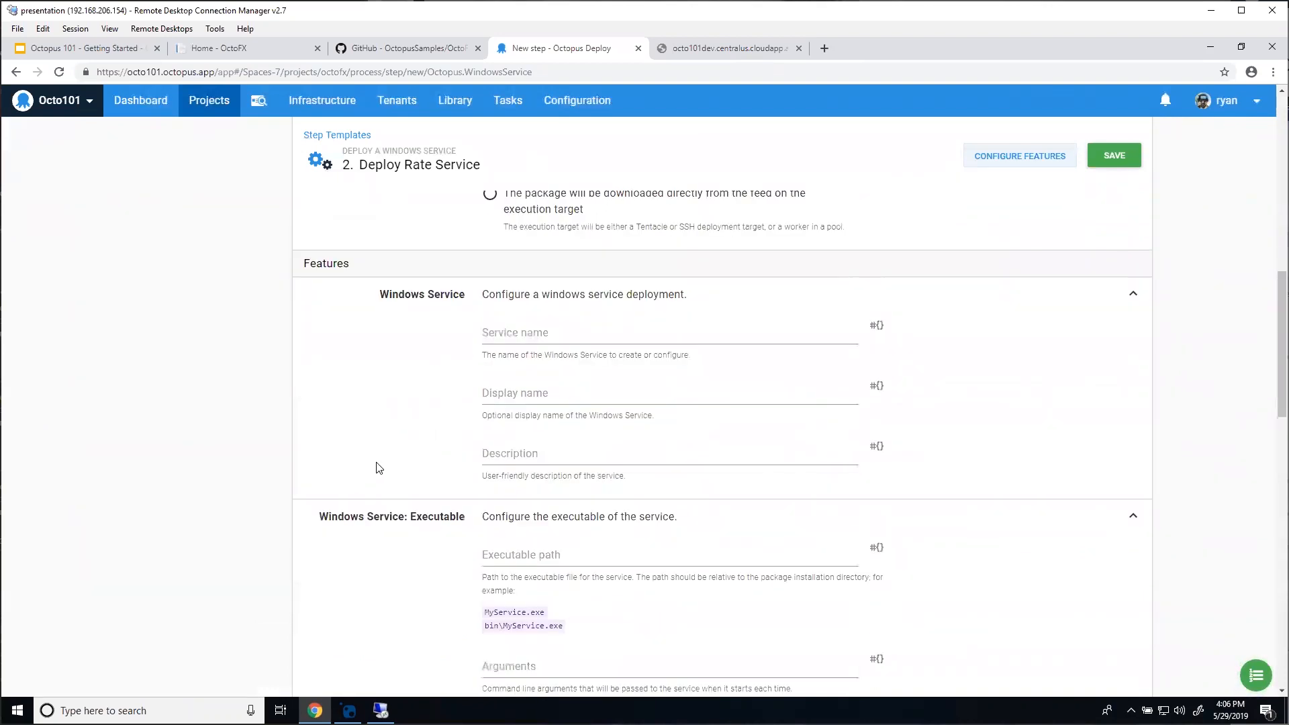
# Step: Set service name OctoFXRateService and a display name that includes the Octopus.Environment.Name variable
pyautogui.click(556, 327)
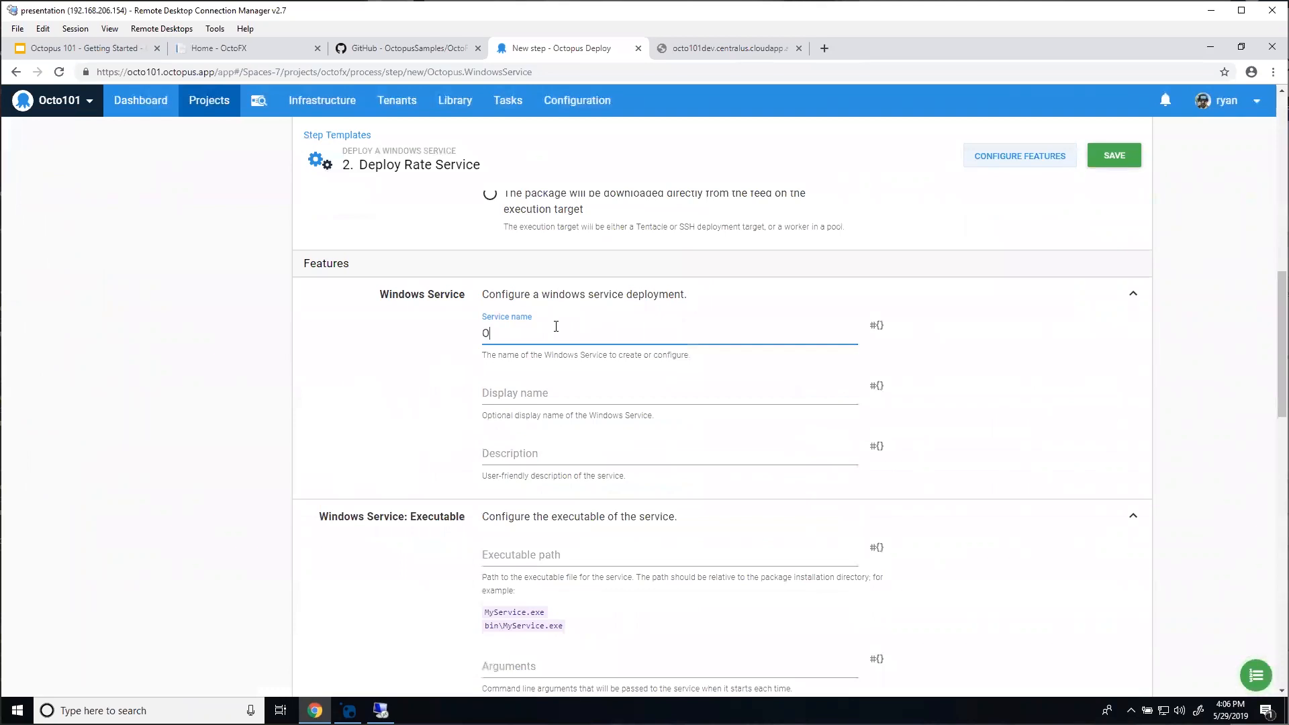
pyautogui.write('OctoFXRateService')
pyautogui.doubleClick(562, 333)
pyautogui.click(545, 393)
pyautogui.write('OctoFXRateService')
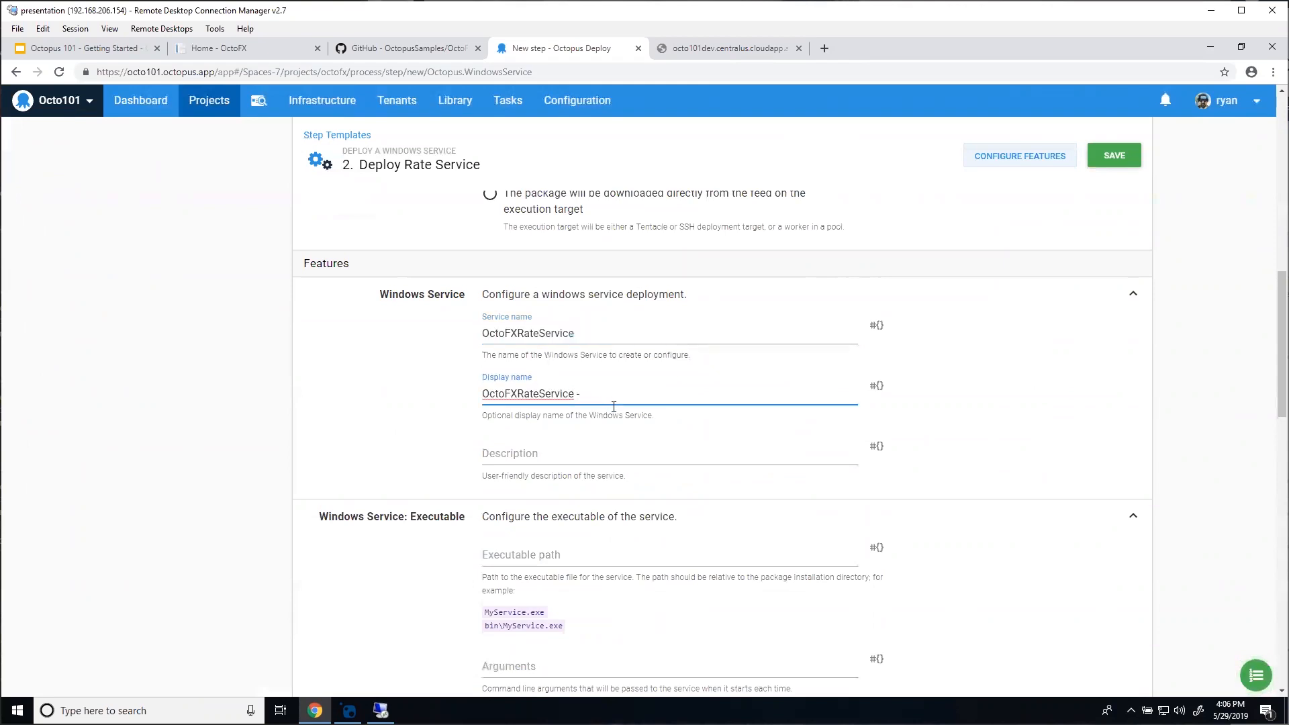
pyautogui.click(877, 387)
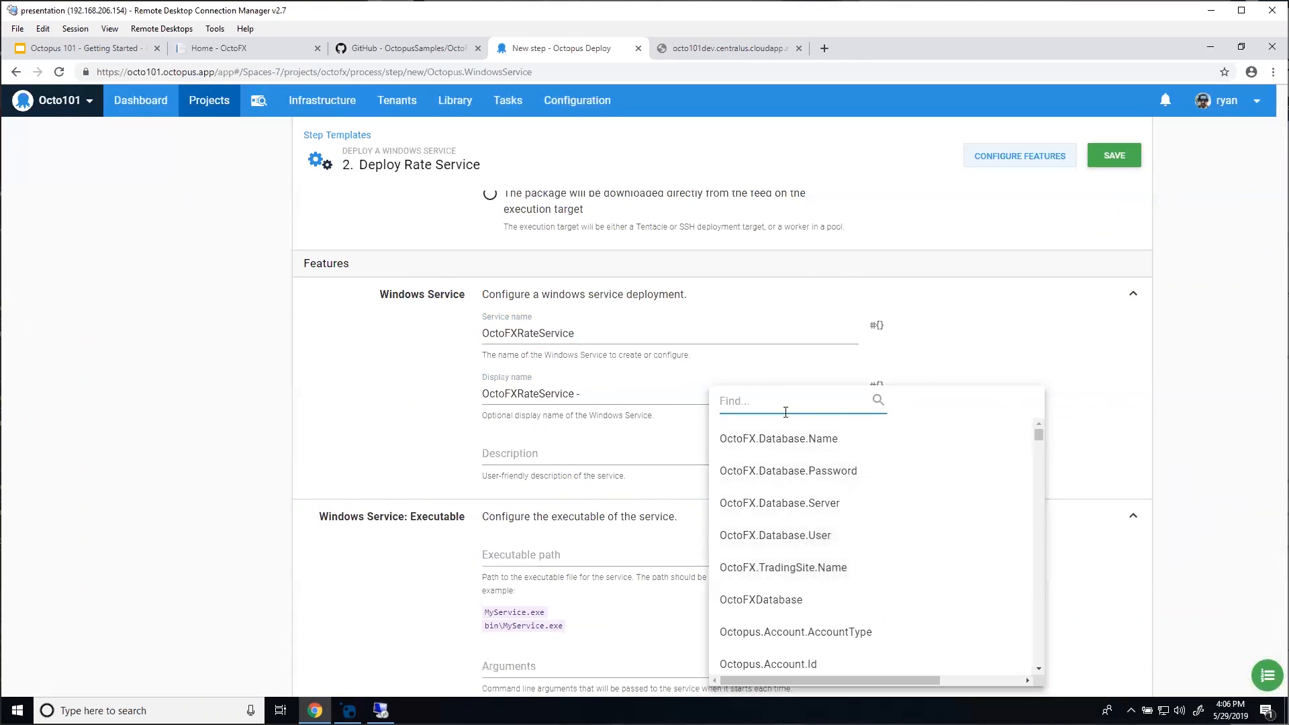
pyautogui.scroll(-9, 805, 500)
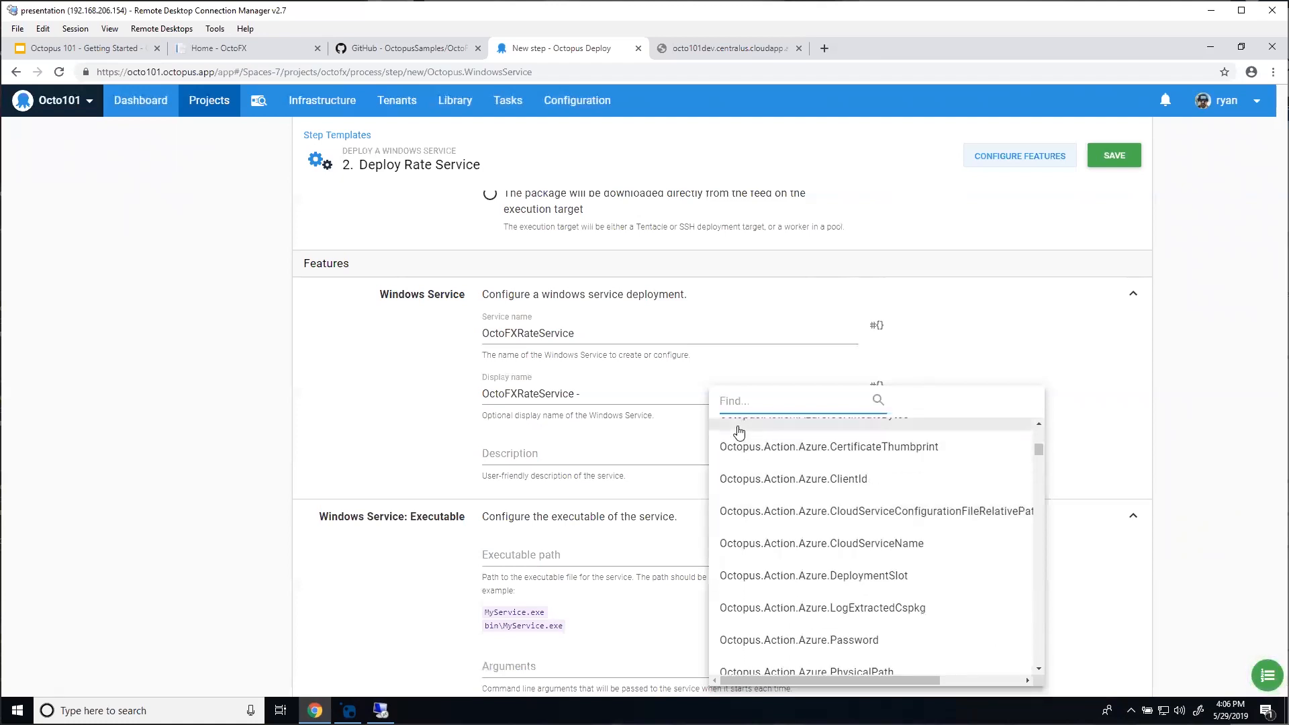
pyautogui.write('environ')
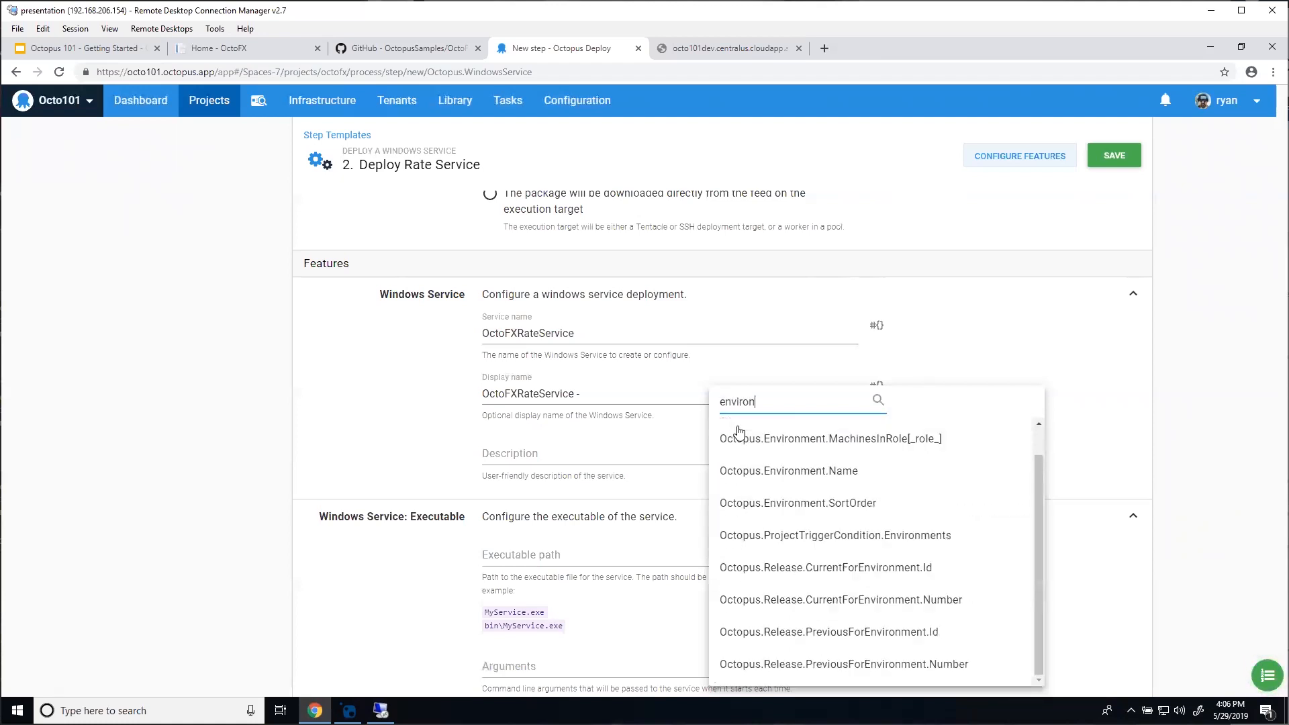
pyautogui.click(807, 472)
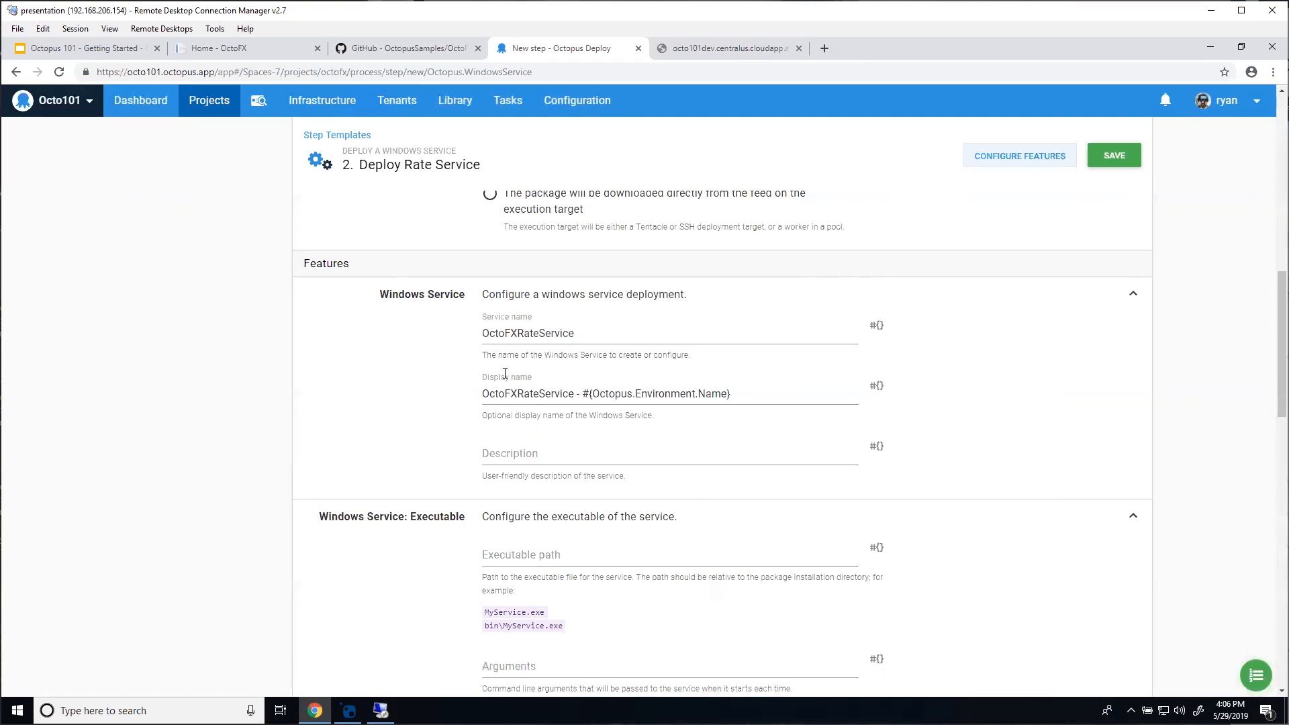
# Step: Set the executable path to OctoFX.RateService.exe, save the step and return to the Process page
pyautogui.scroll(-1, 470, 468)
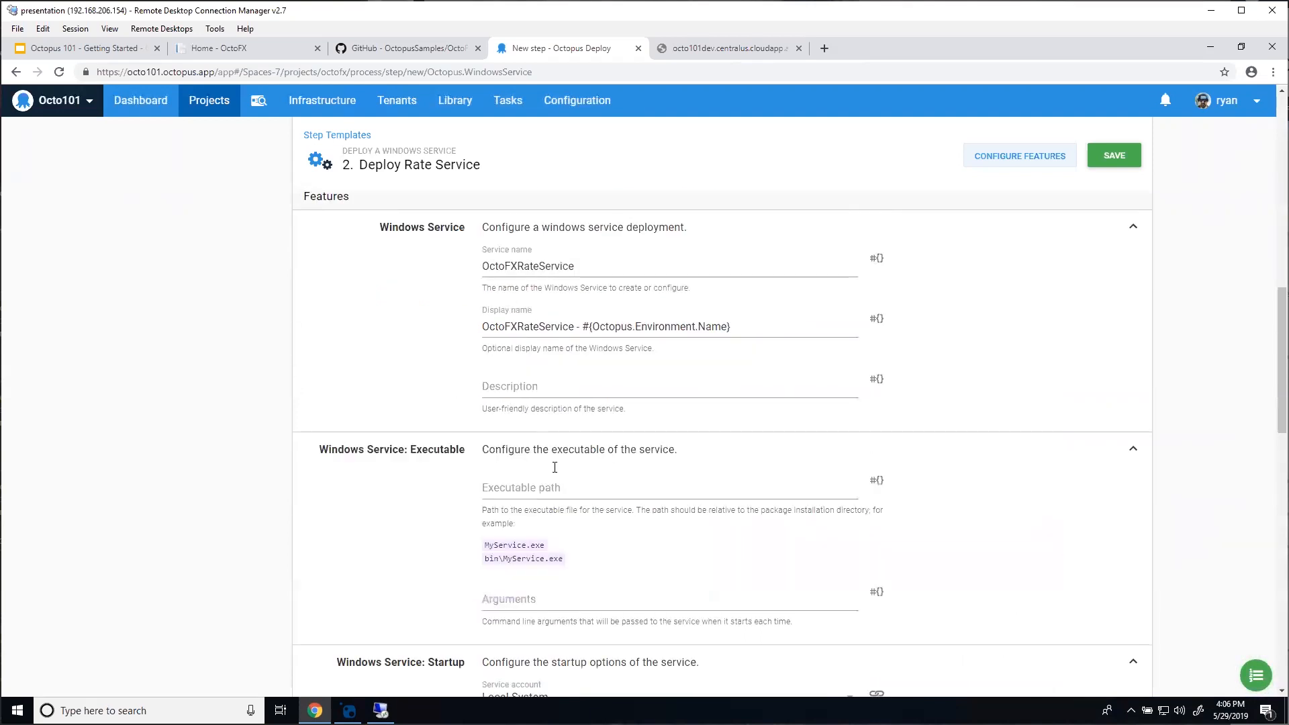
pyautogui.click(556, 482)
pyautogui.write('OctoFX.')
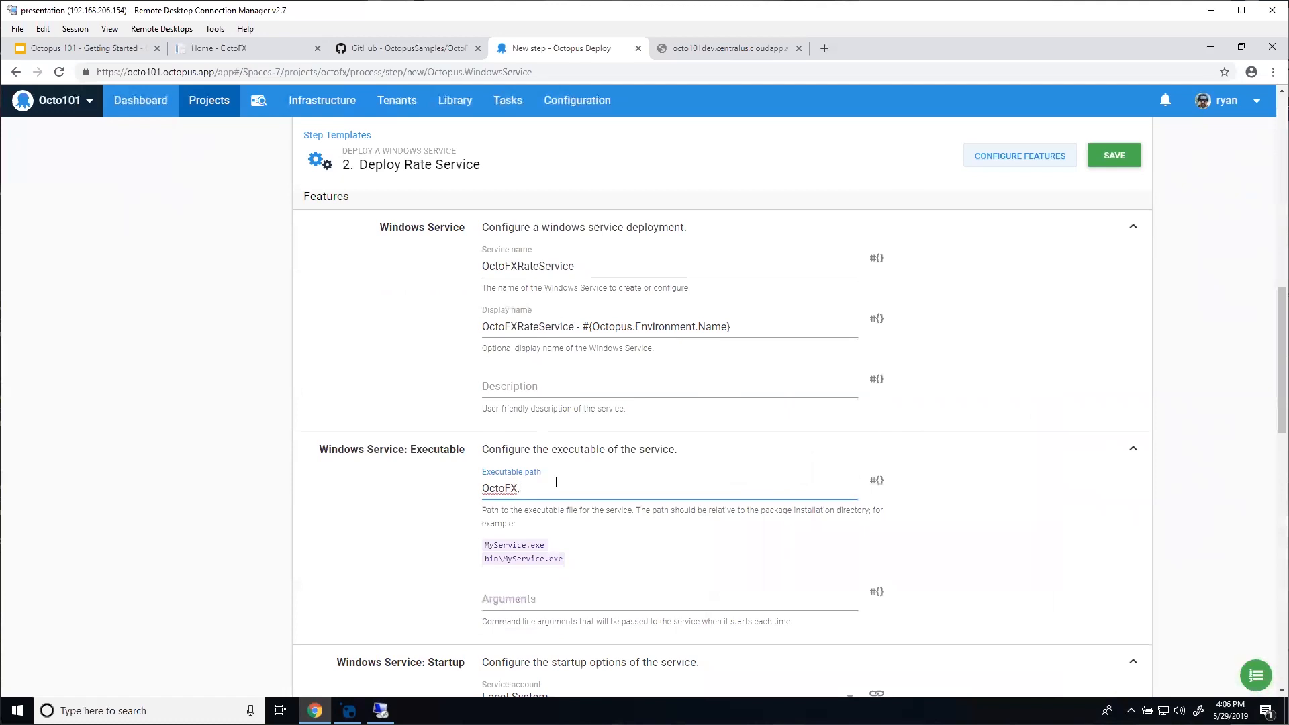
pyautogui.write('RateService.exe')
pyautogui.scroll(-1, 394, 443)
pyautogui.scroll(-1, 344, 384)
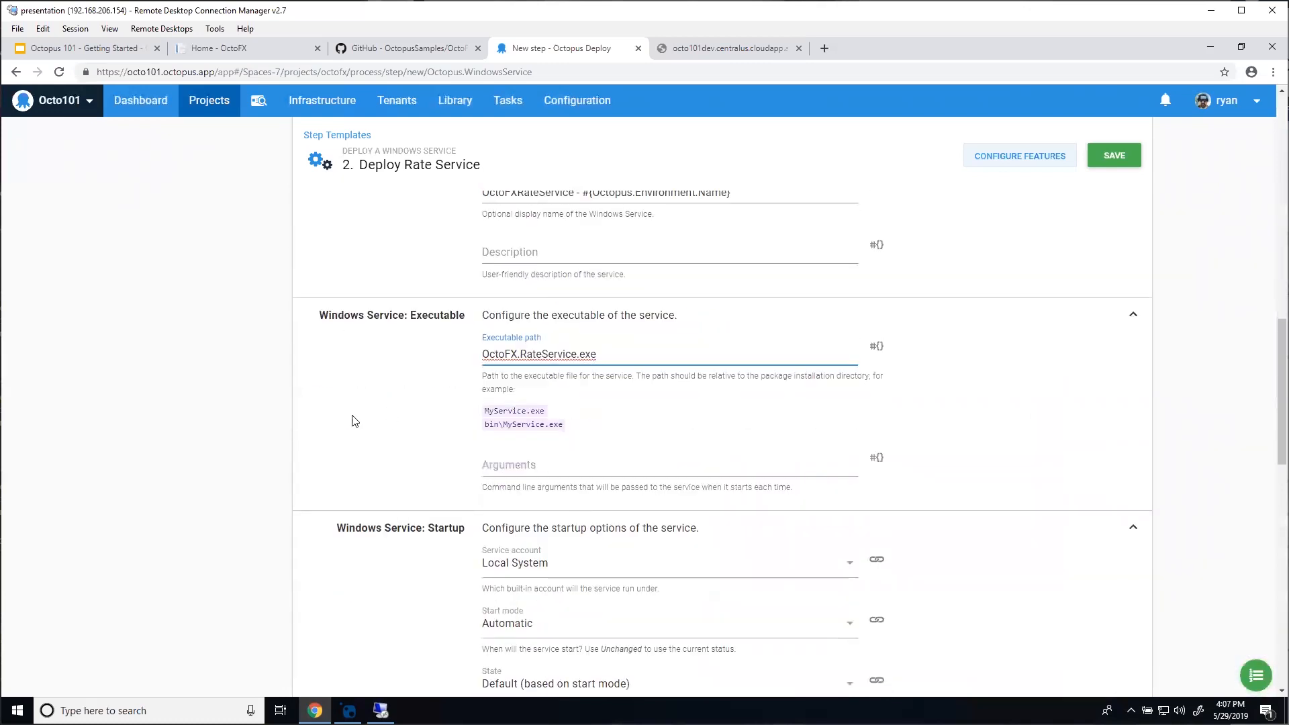
pyautogui.scroll(-4, 354, 421)
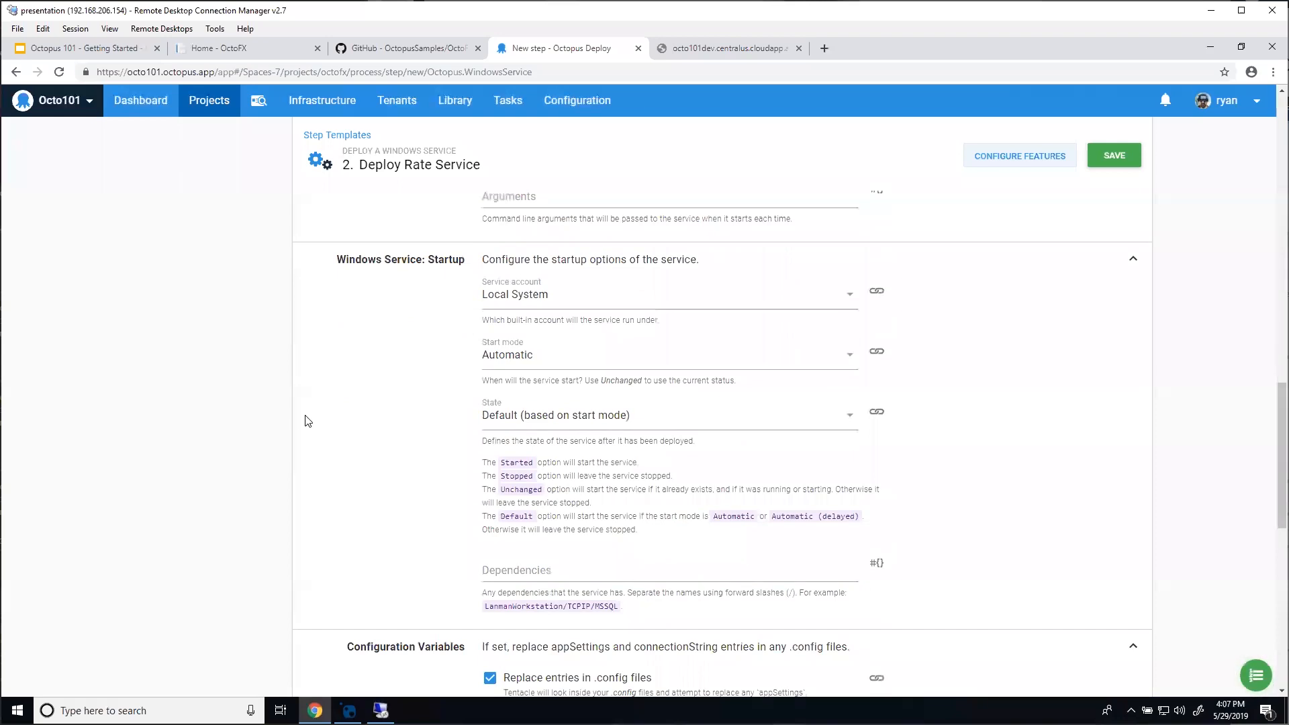
pyautogui.scroll(-1, 312, 417)
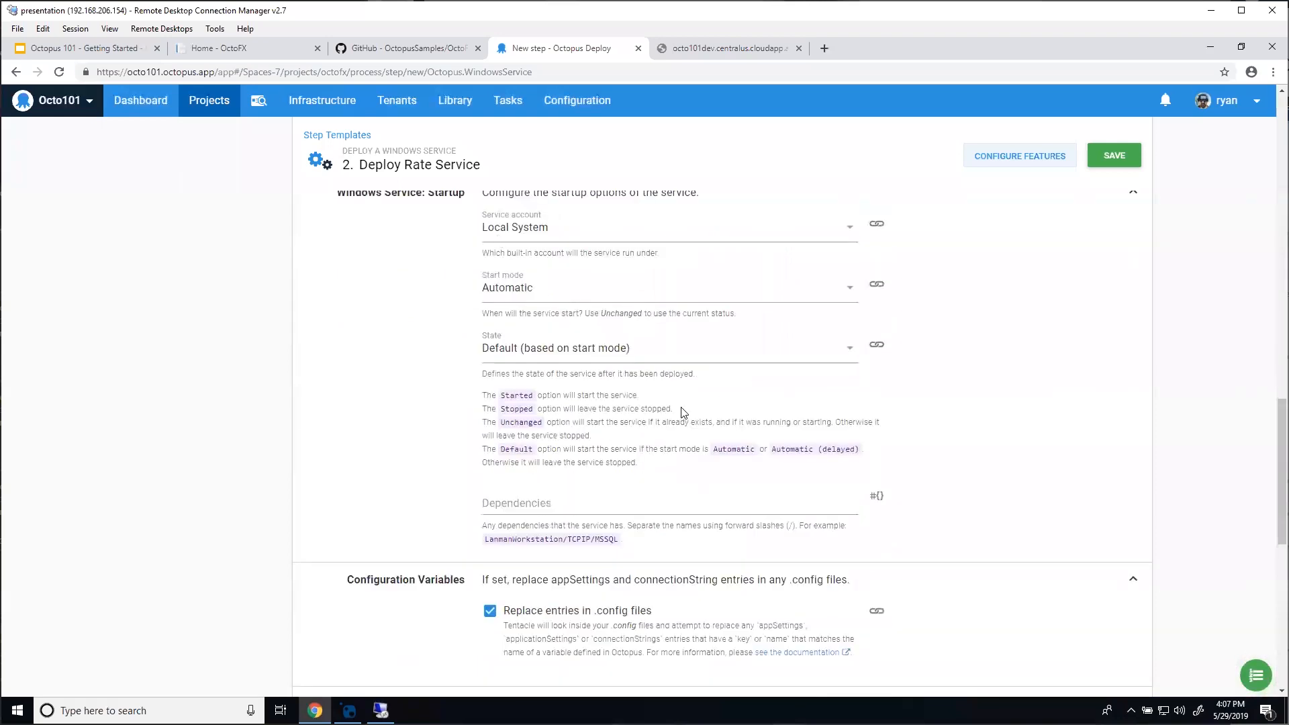
pyautogui.scroll(-3, 341, 541)
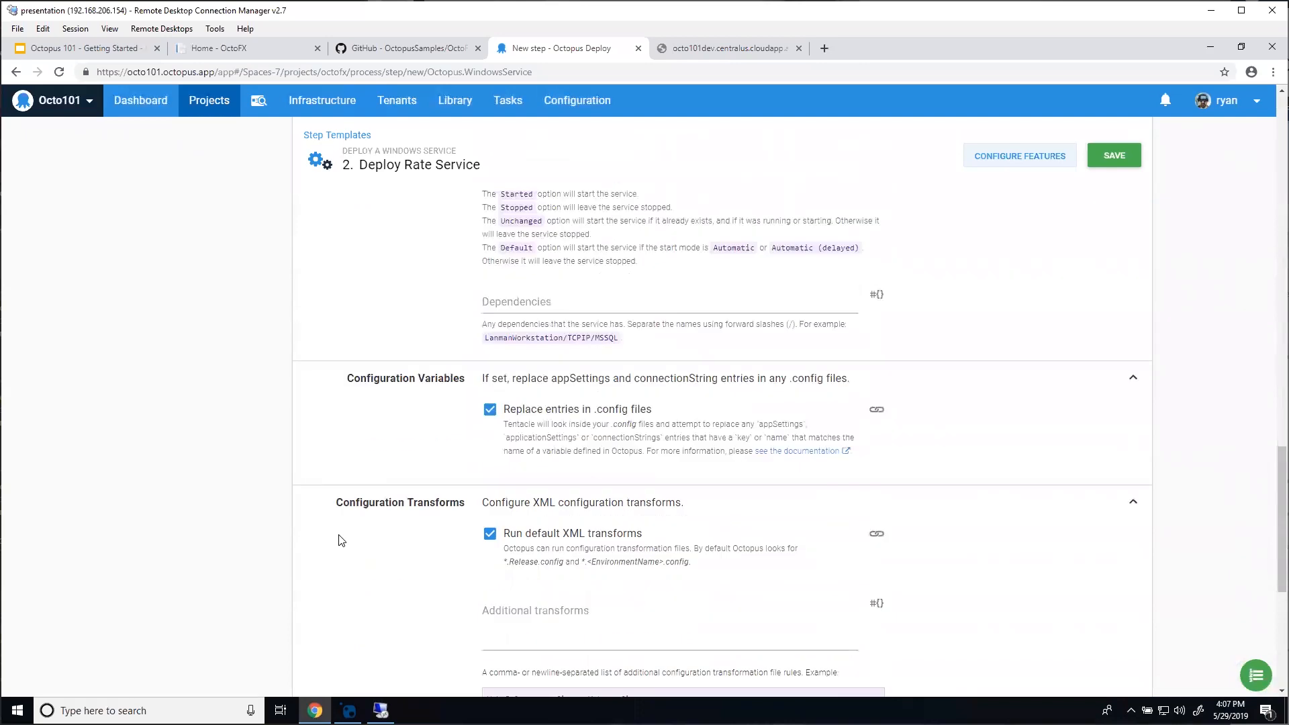
pyautogui.scroll(-1, 345, 538)
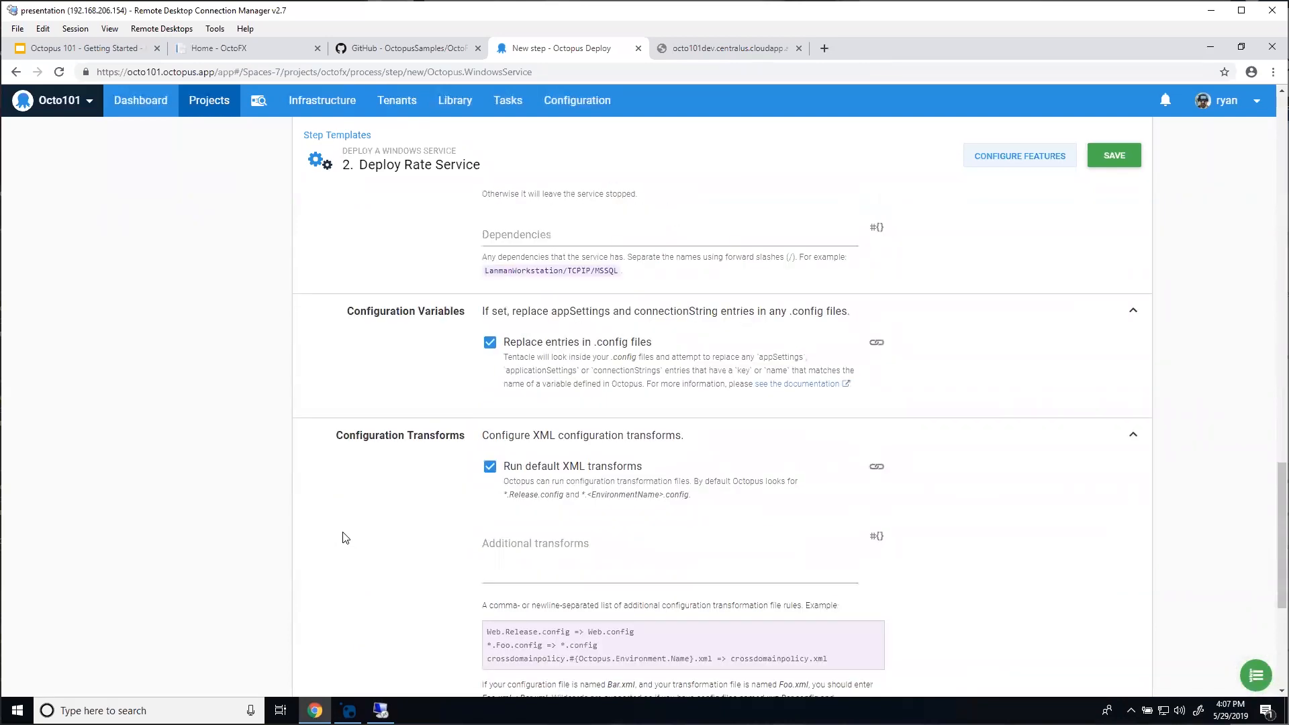
pyautogui.scroll(-2, 345, 538)
pyautogui.scroll(-2, 886, 541)
pyautogui.scroll(12, 886, 541)
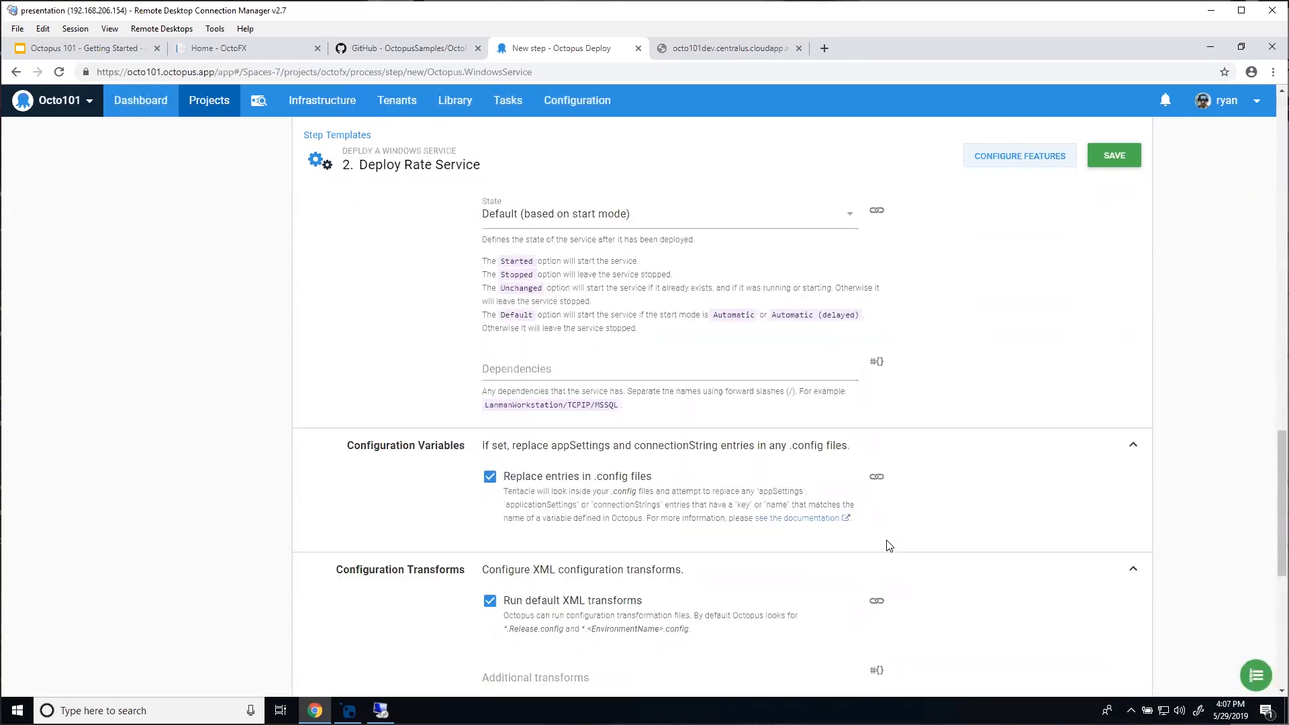
pyautogui.scroll(5, 896, 534)
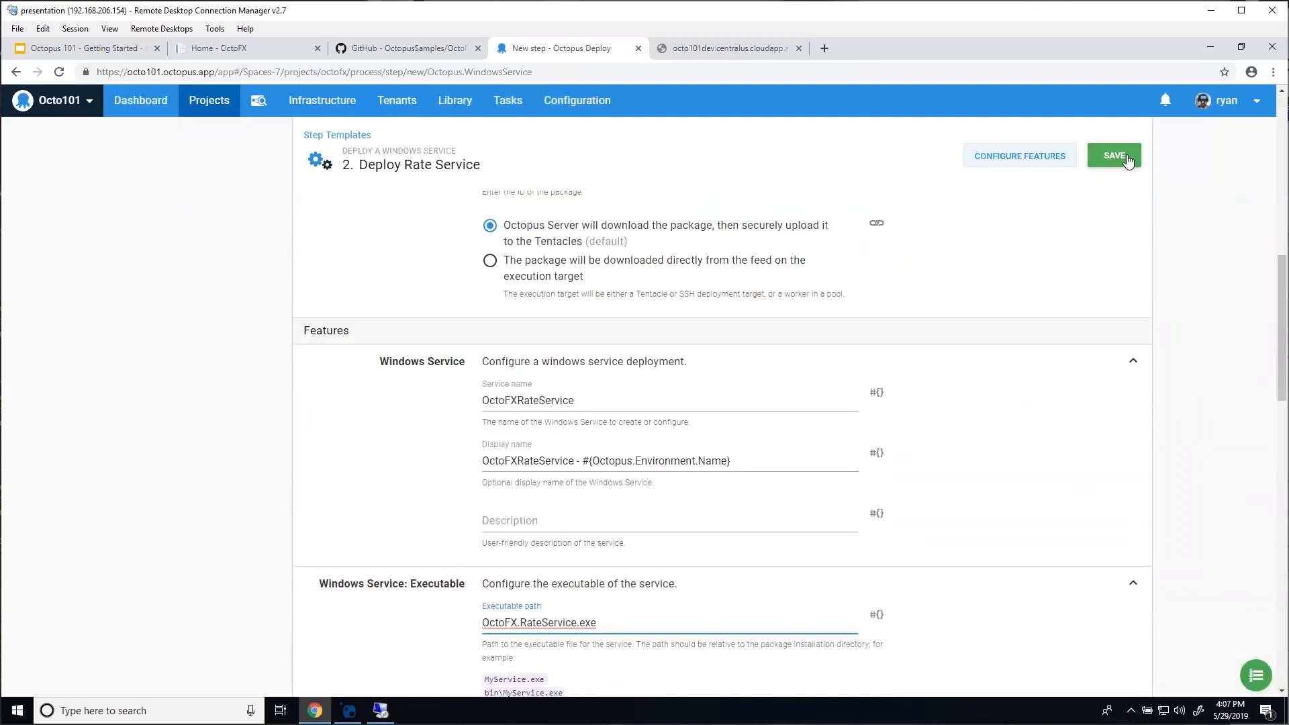
pyautogui.click(1128, 161)
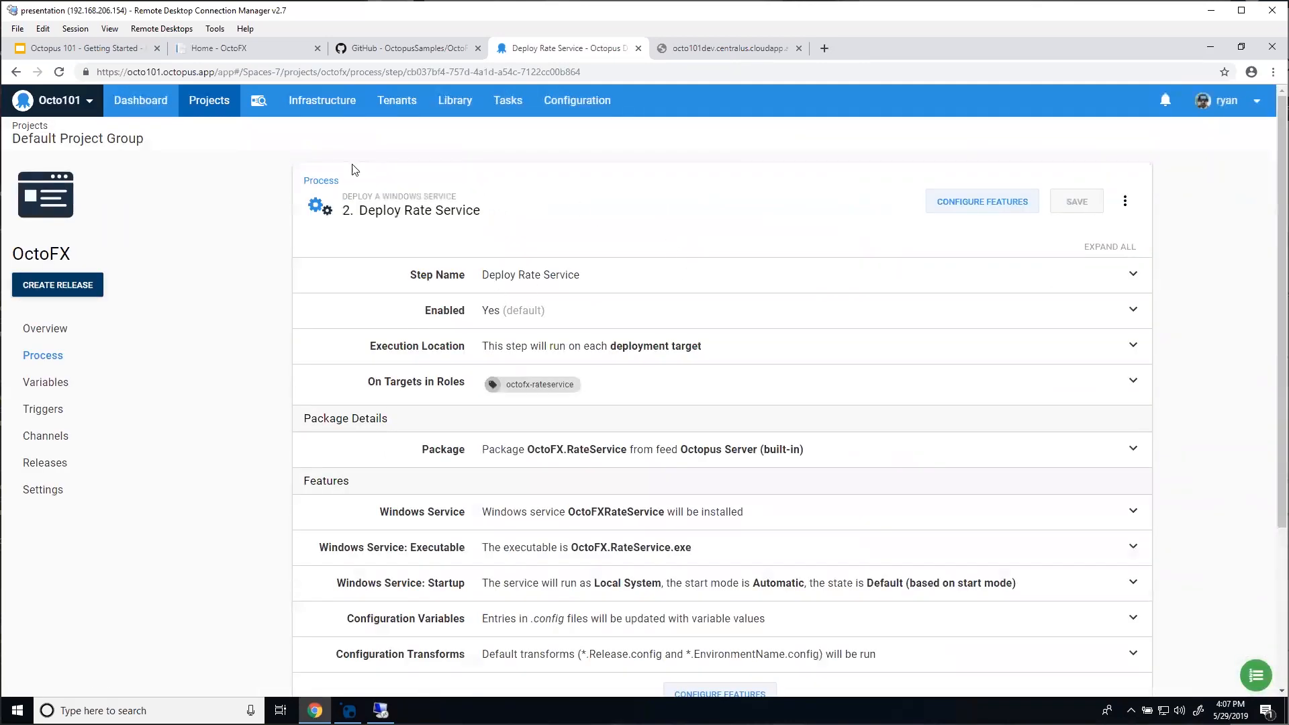
pyautogui.click(322, 181)
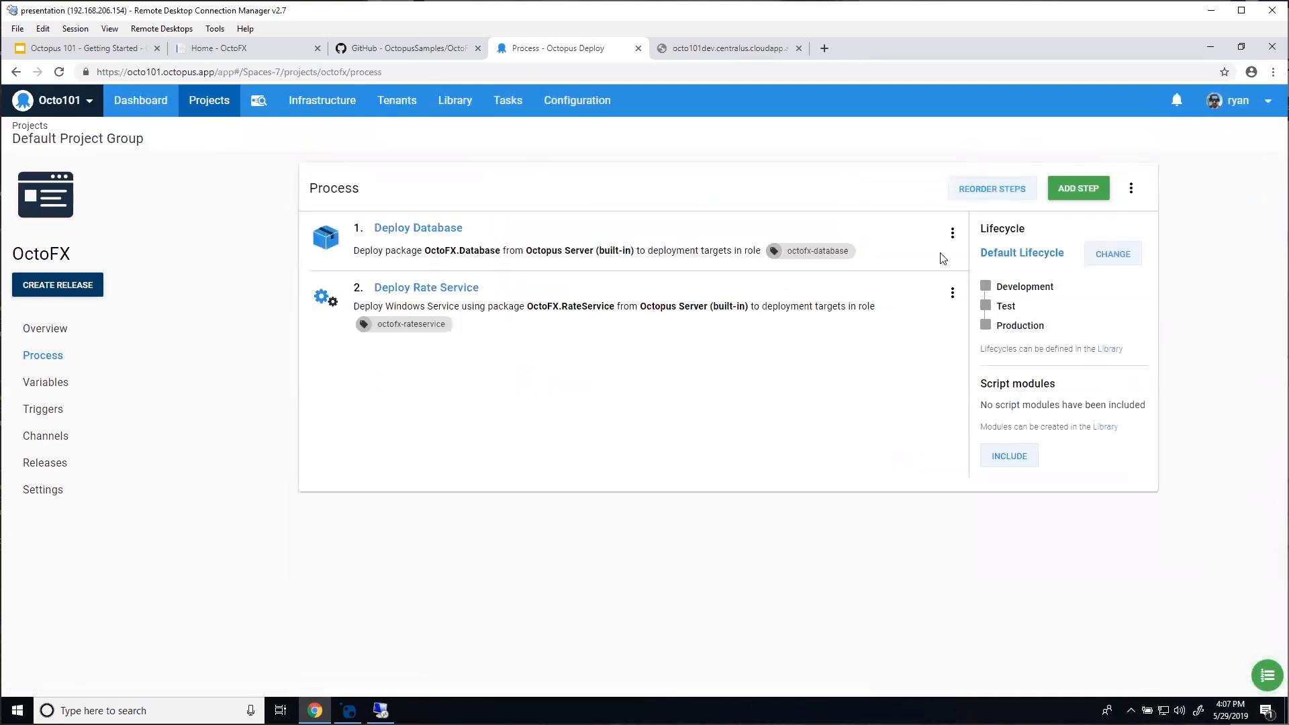
# Step: Add a Deploy to IIS step named 'Deploy Trading Site'
pyautogui.click(1075, 189)
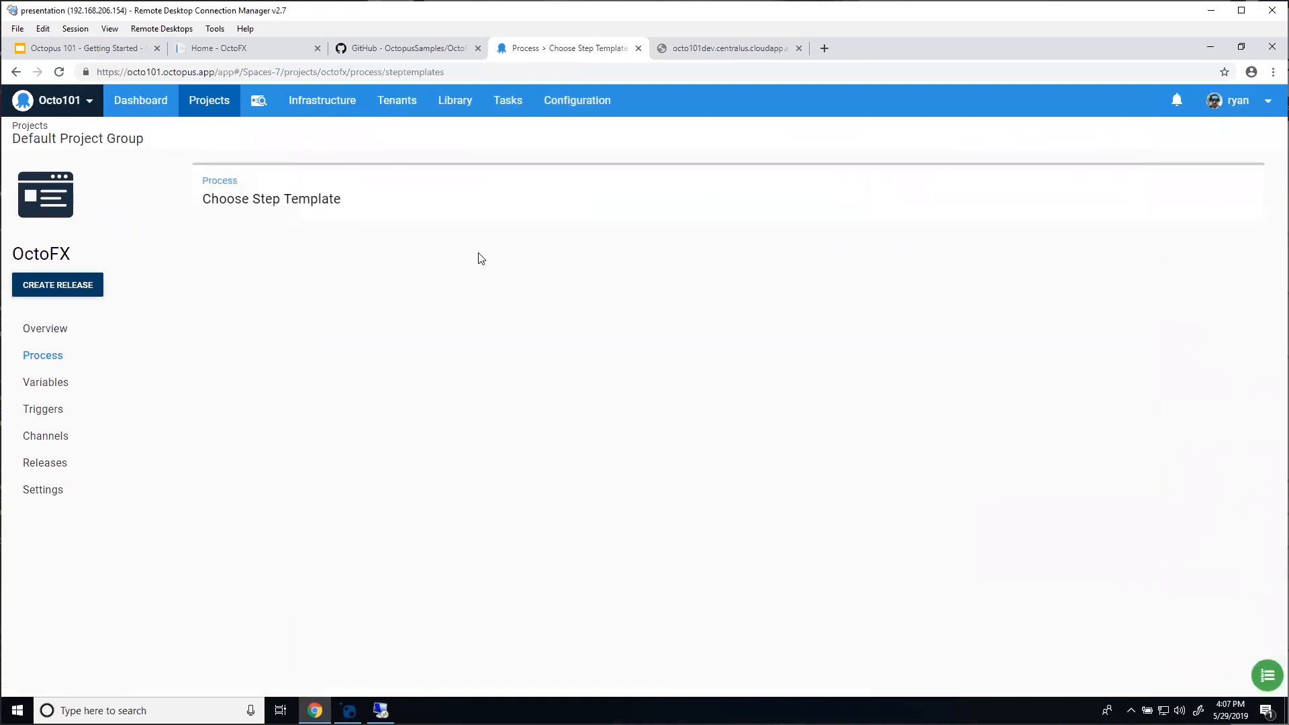
pyautogui.click(321, 329)
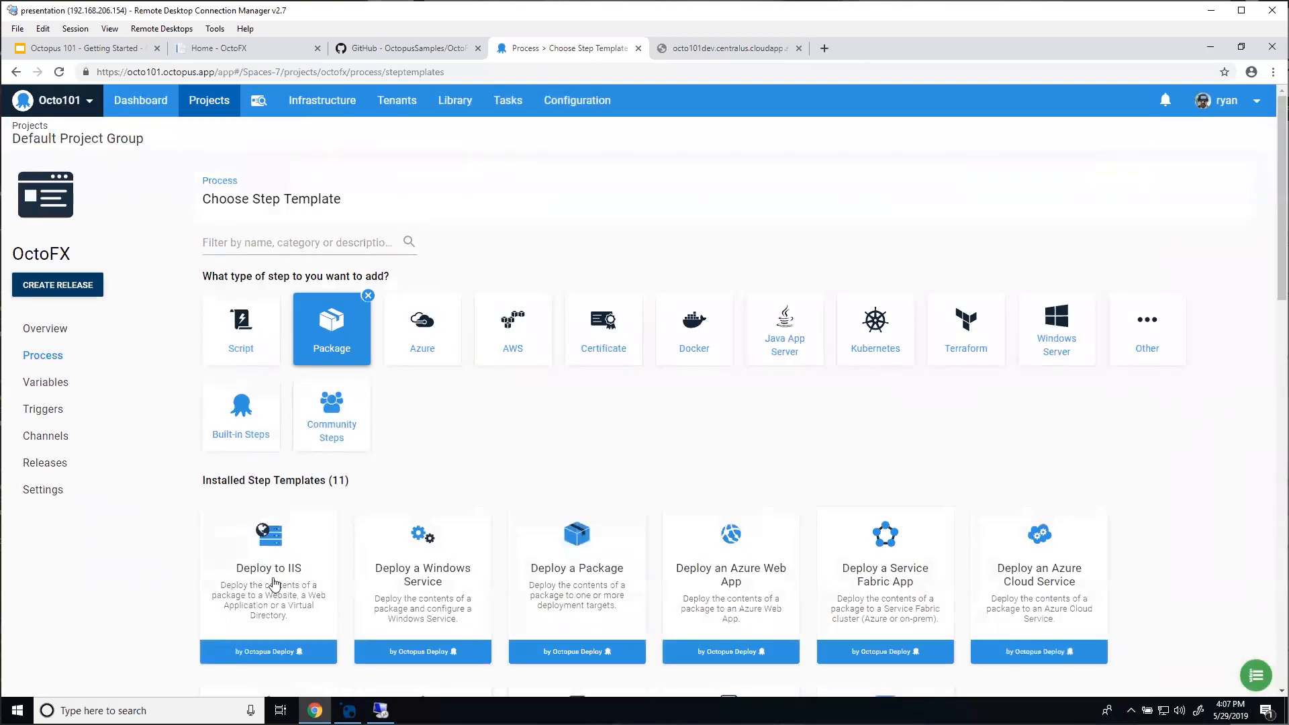
pyautogui.click(269, 585)
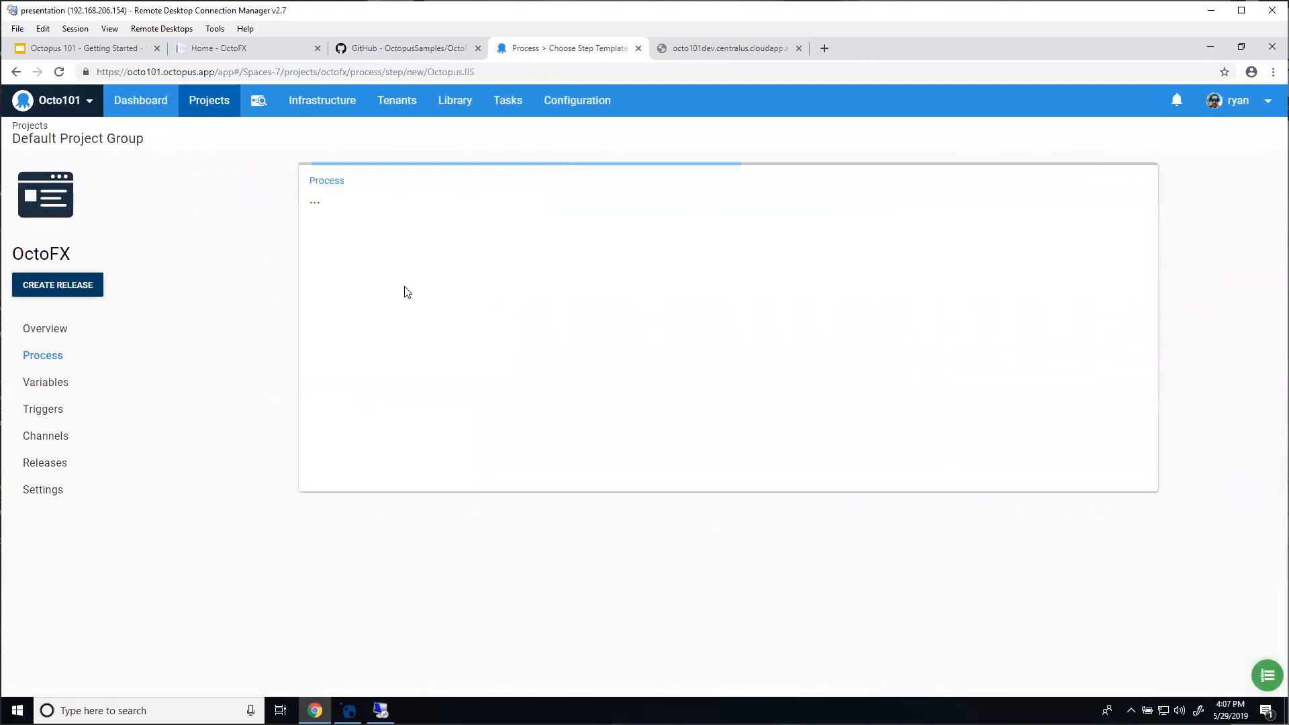
pyautogui.write('Deploy')
pyautogui.write('Trading Site')
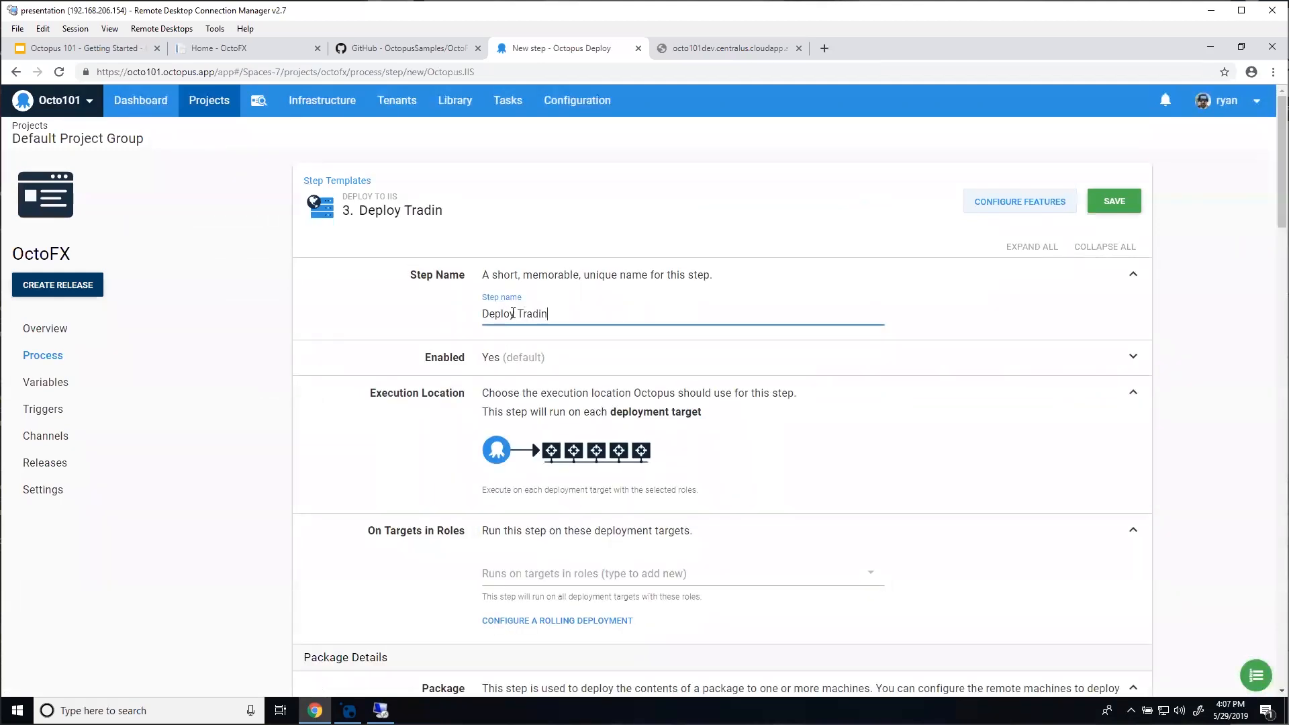
# Step: Target the octofx-tradingsite role and deploy the OctoFX.TradingWebsite package
pyautogui.scroll(-2, 556, 354)
pyautogui.click(563, 438)
pyautogui.click(557, 535)
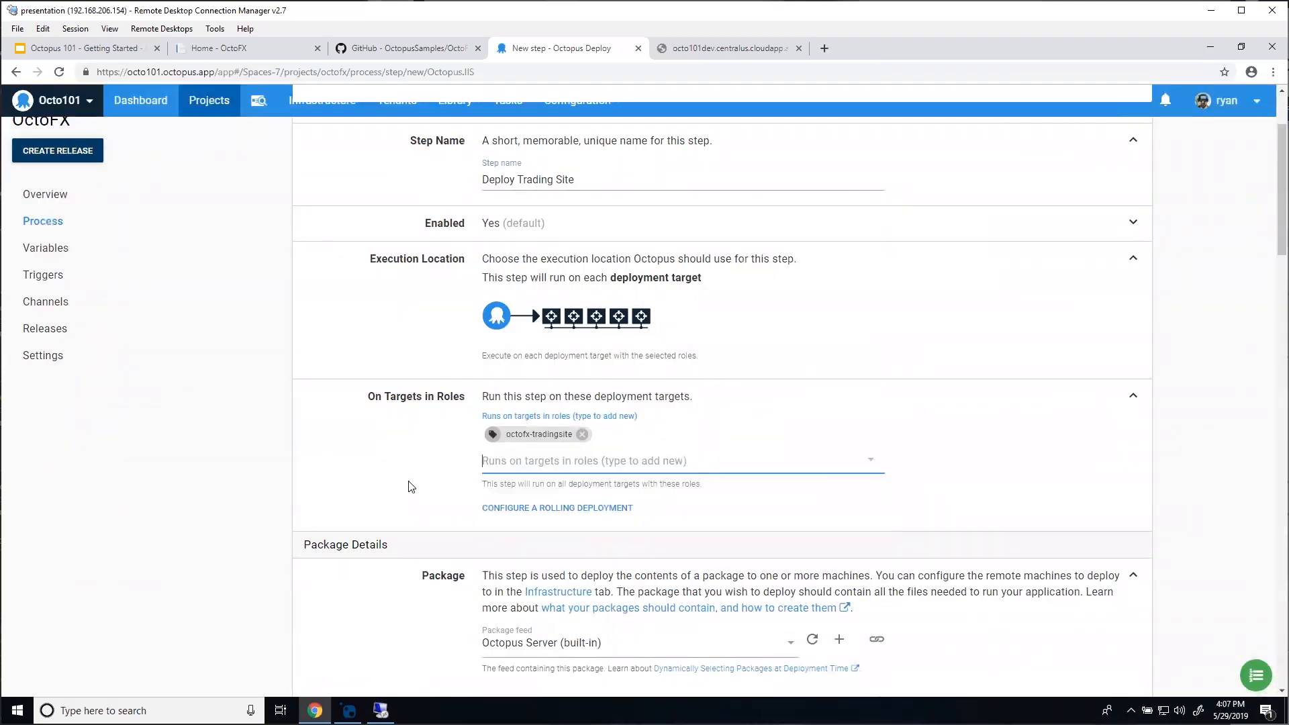
pyautogui.scroll(-5, 565, 490)
pyautogui.click(559, 377)
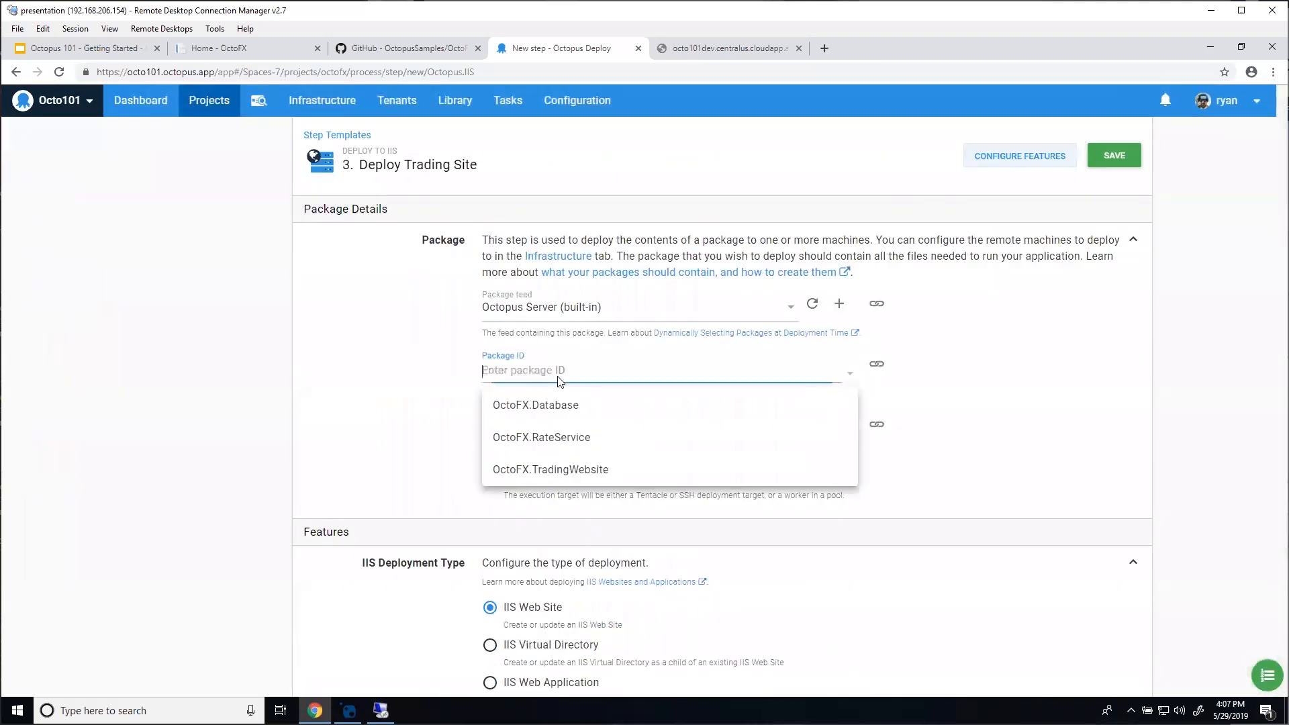
pyautogui.click(556, 469)
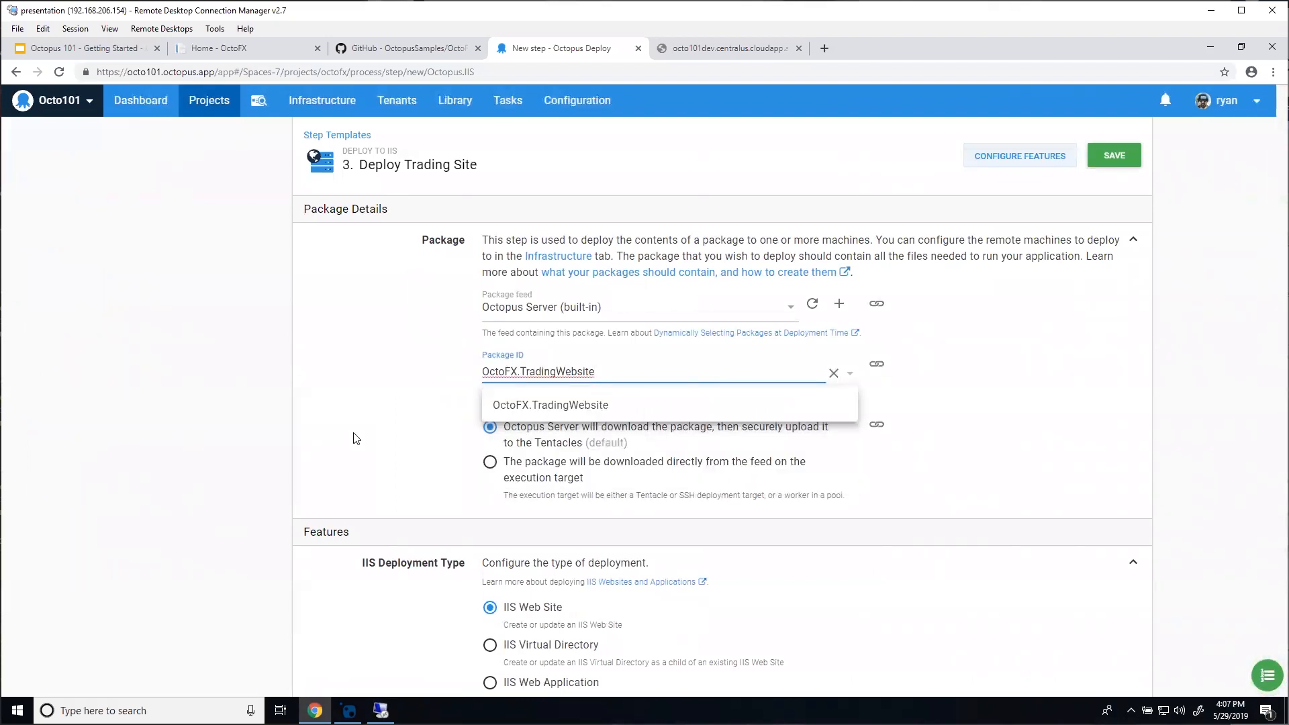
pyautogui.scroll(-4, 353, 440)
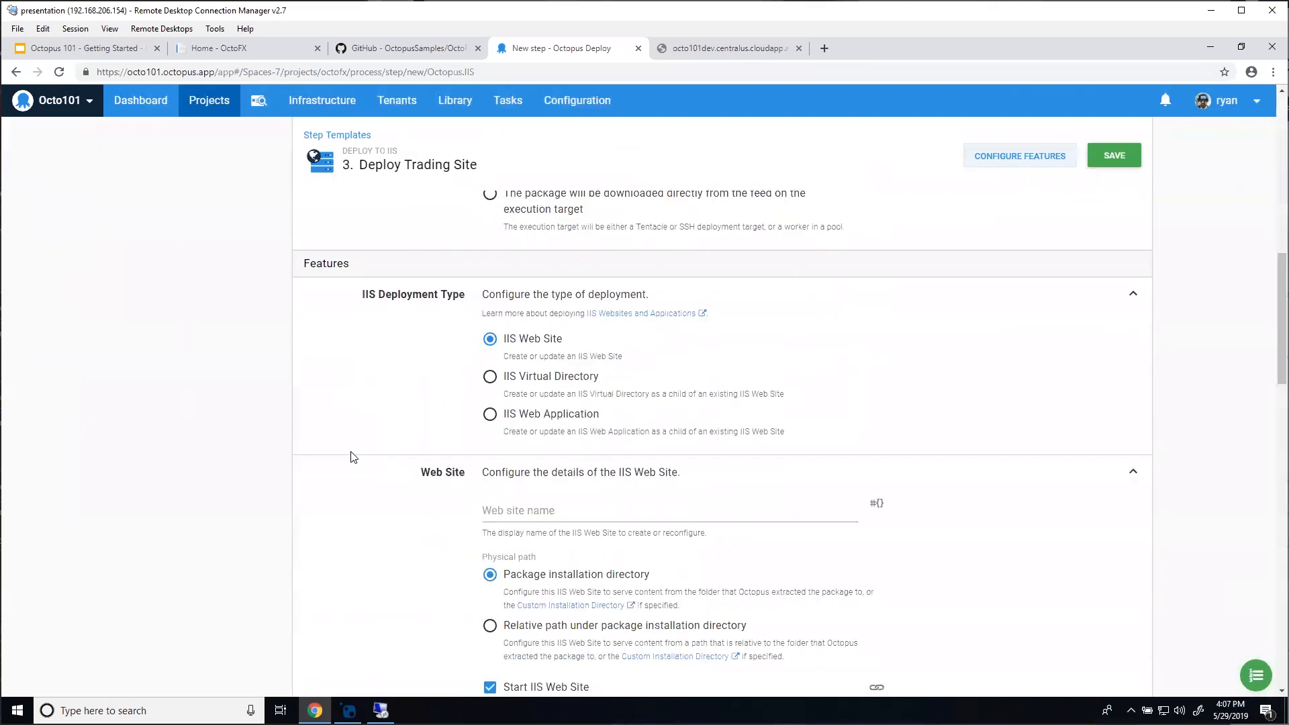
pyautogui.scroll(-1, 354, 456)
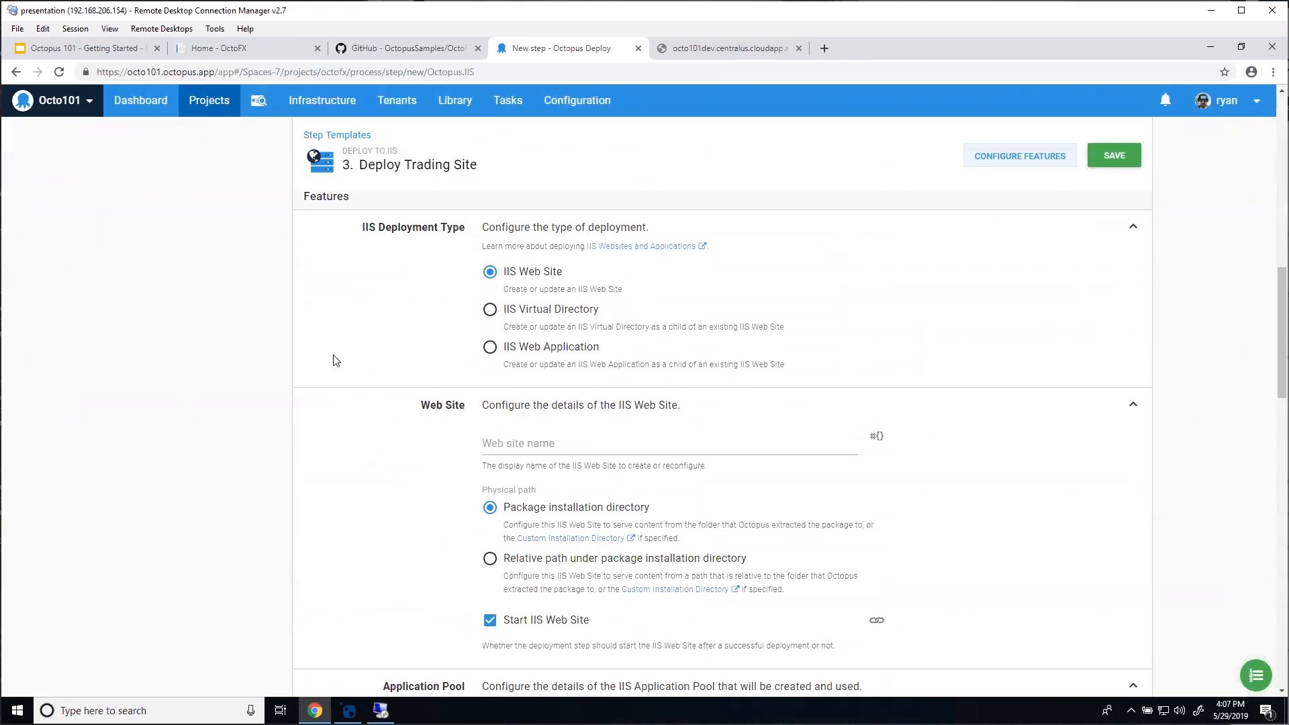
# Step: Set the IIS web site name to the OctoFX.TradingSite.Name variable
pyautogui.click(576, 449)
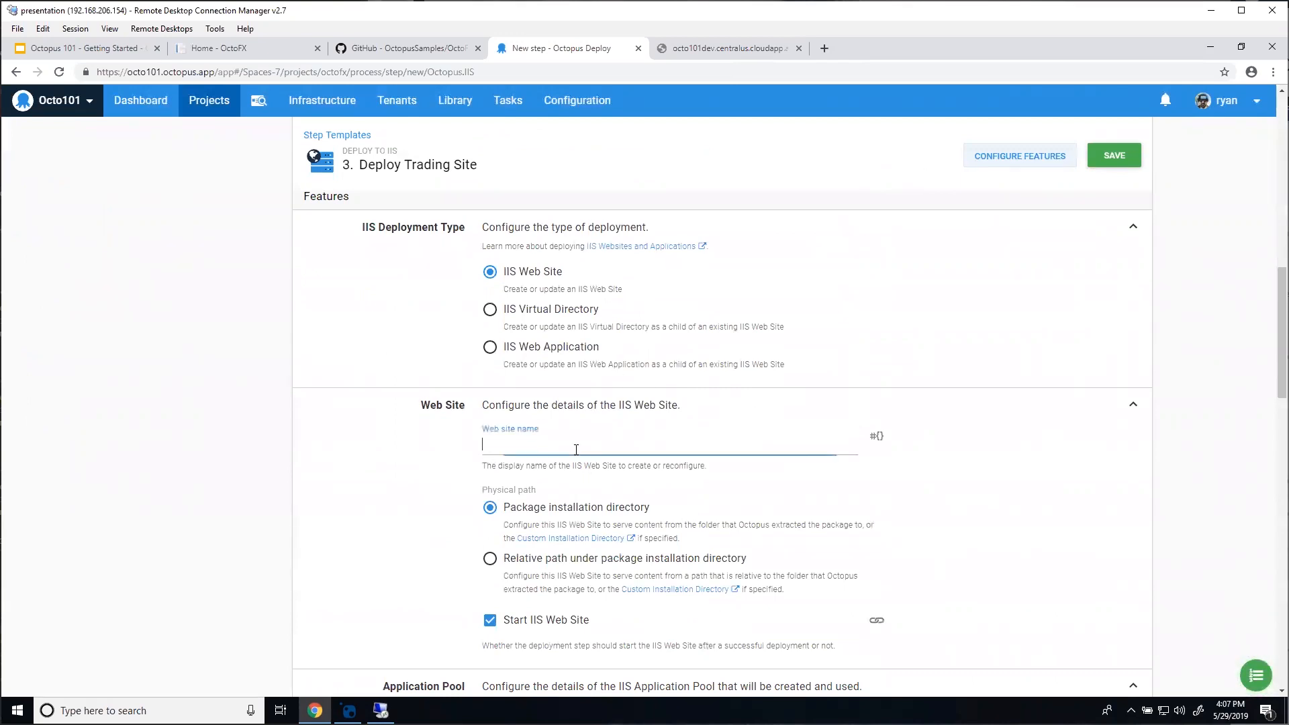
pyautogui.click(876, 436)
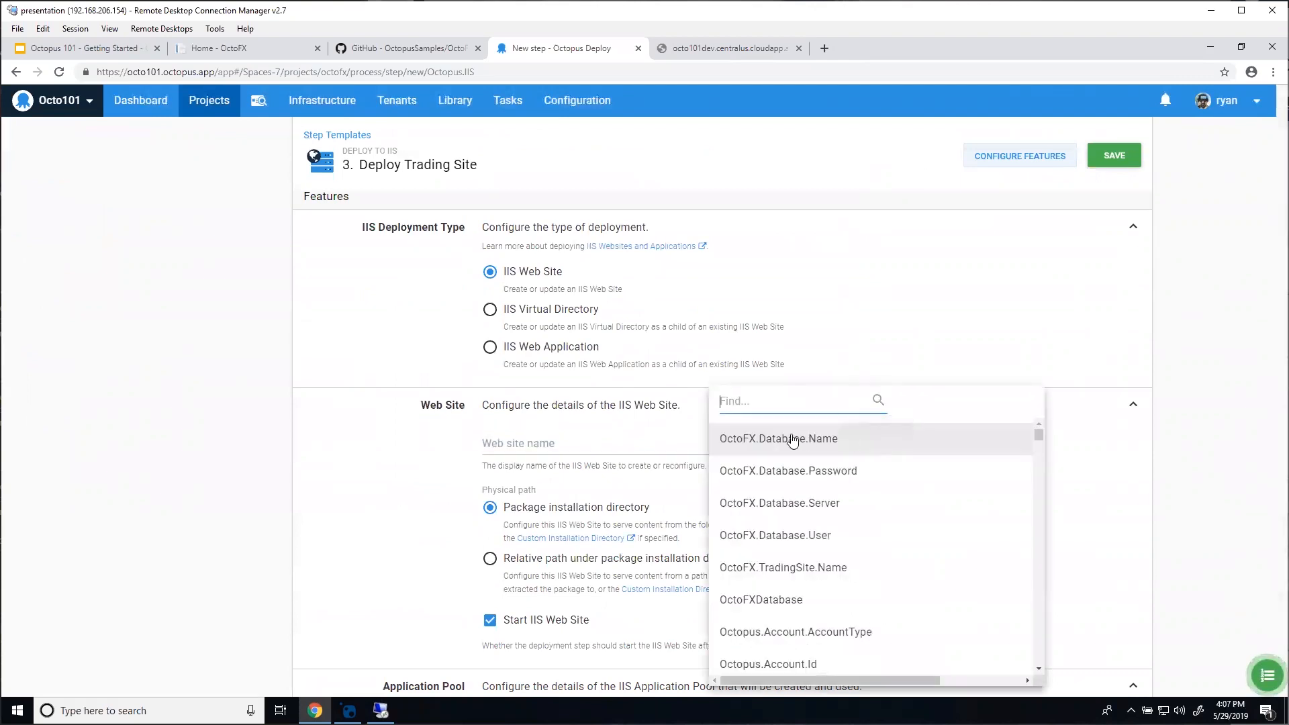
pyautogui.click(765, 568)
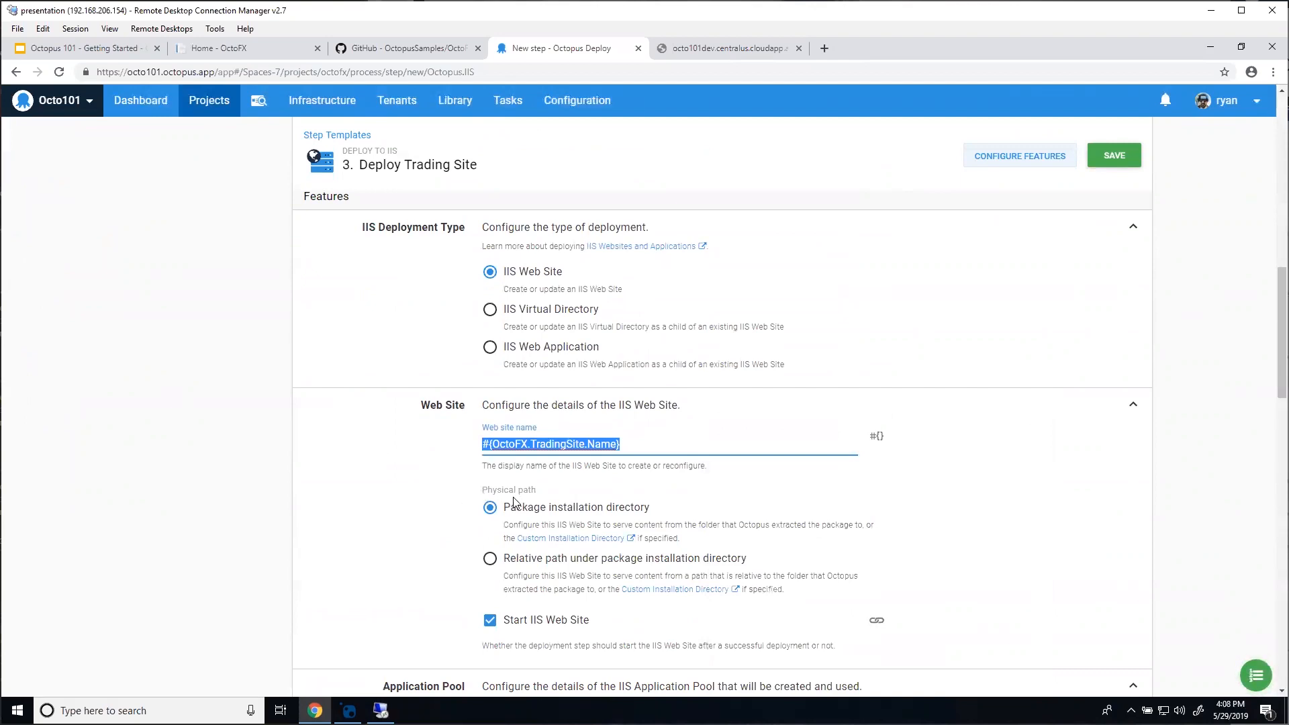
pyautogui.click(401, 512)
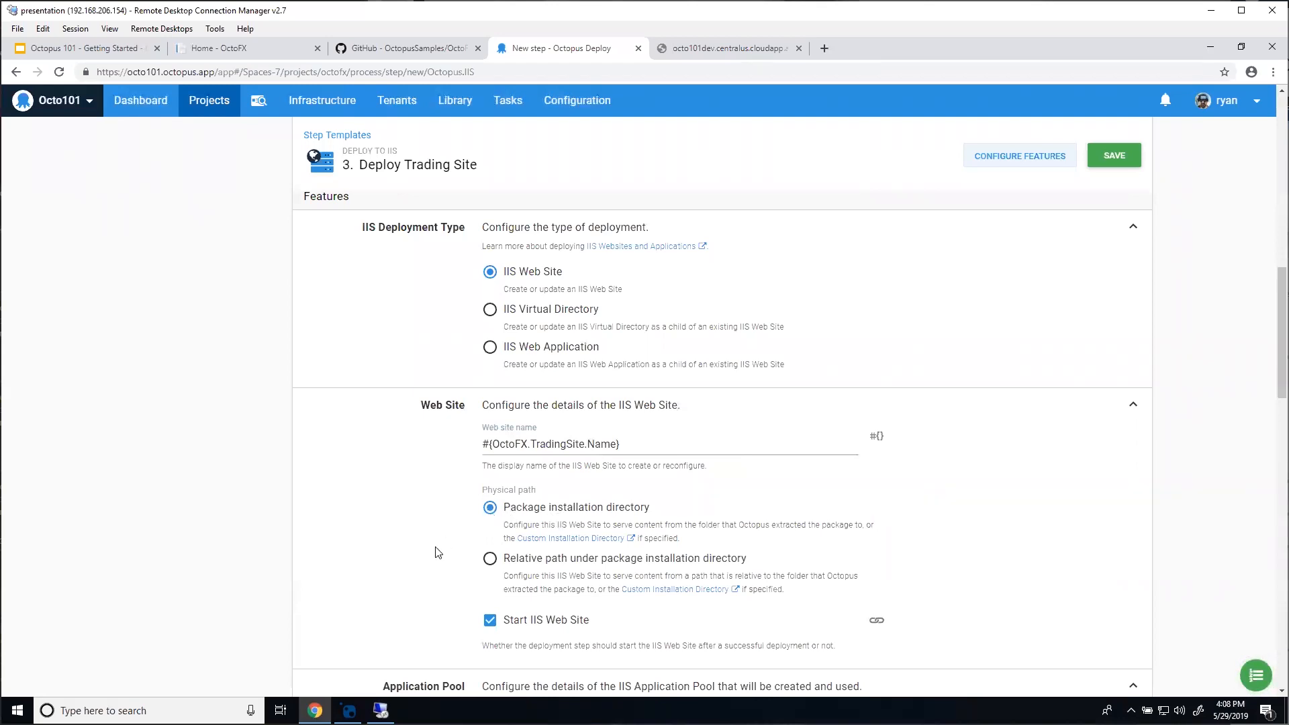
# Step: Use #{OctoFX.TradingSite.Name} as the application pool name too
pyautogui.scroll(-1, 311, 428)
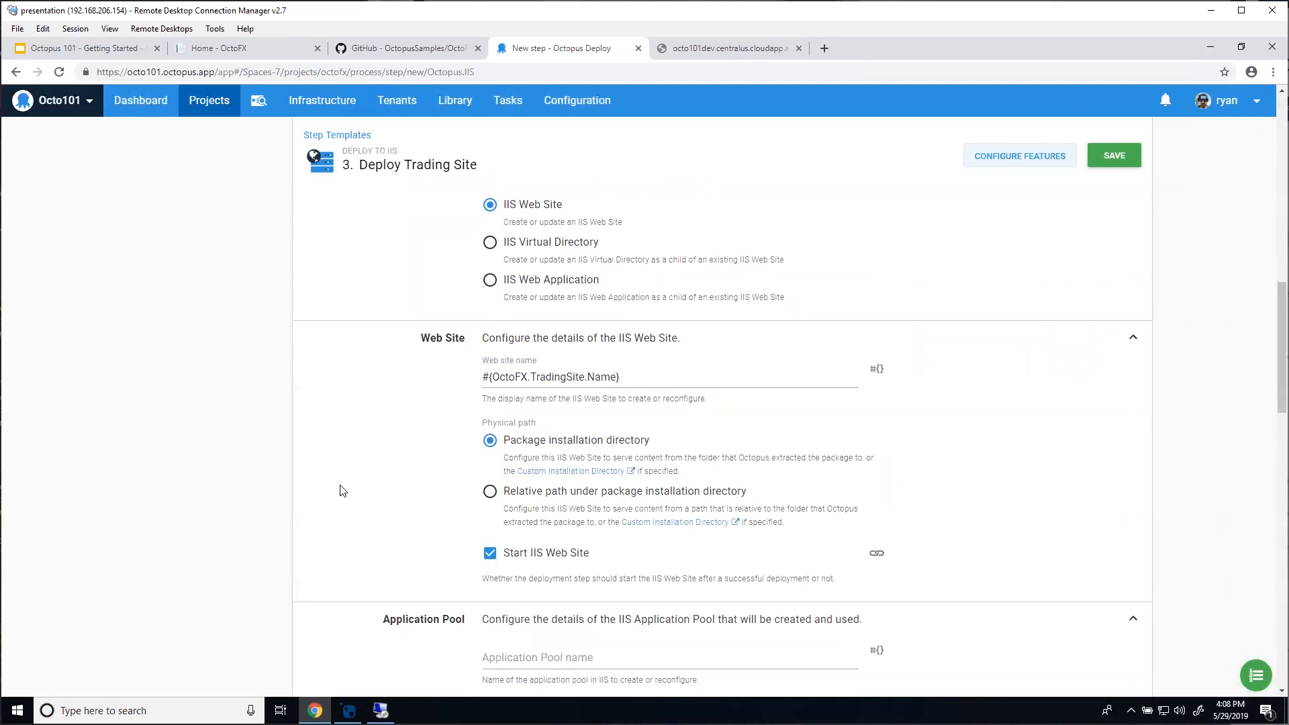
pyautogui.scroll(-5, 343, 491)
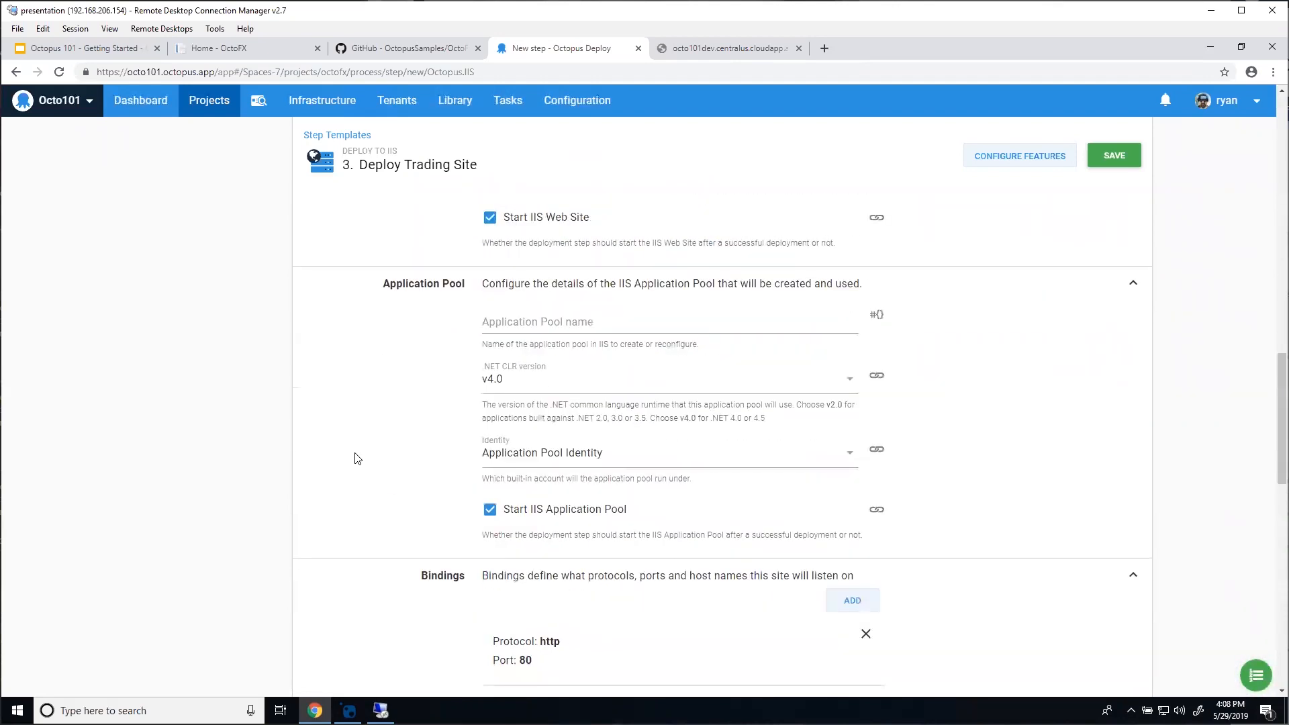
pyautogui.click(509, 315)
pyautogui.write('#{OctoFX.TradingSite.Name}')
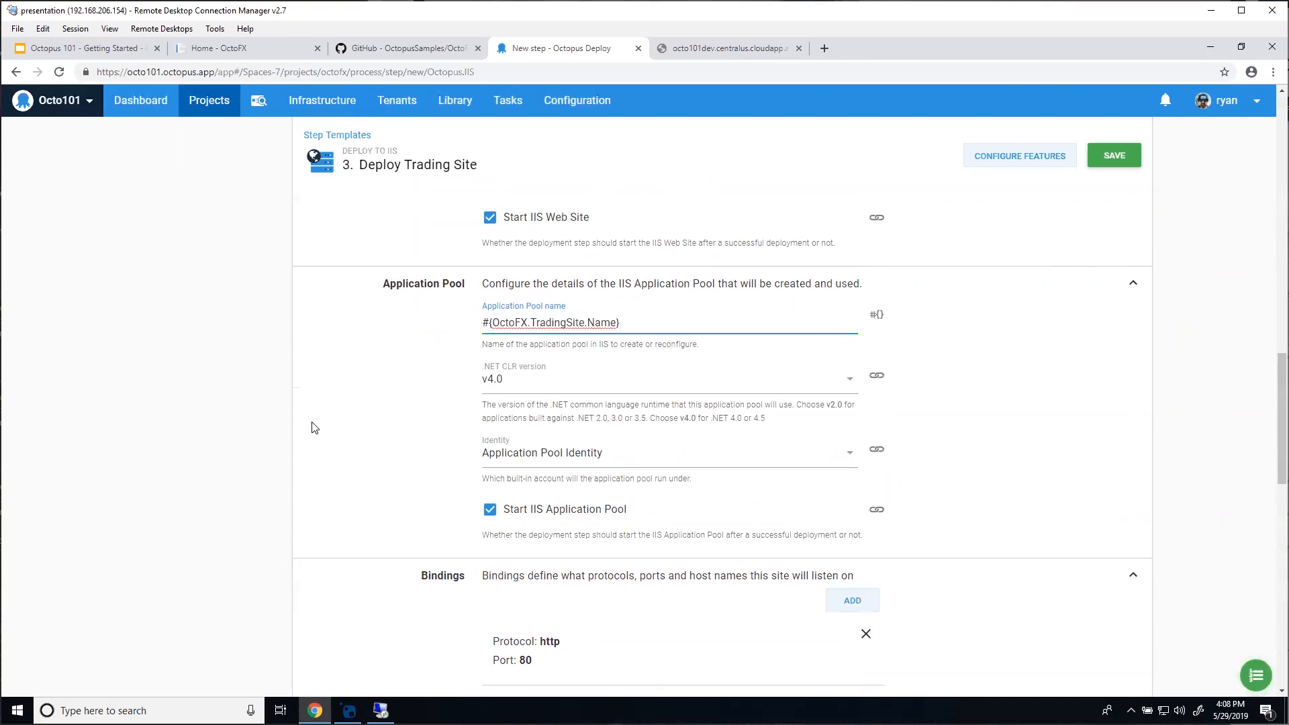
pyautogui.scroll(-4, 363, 409)
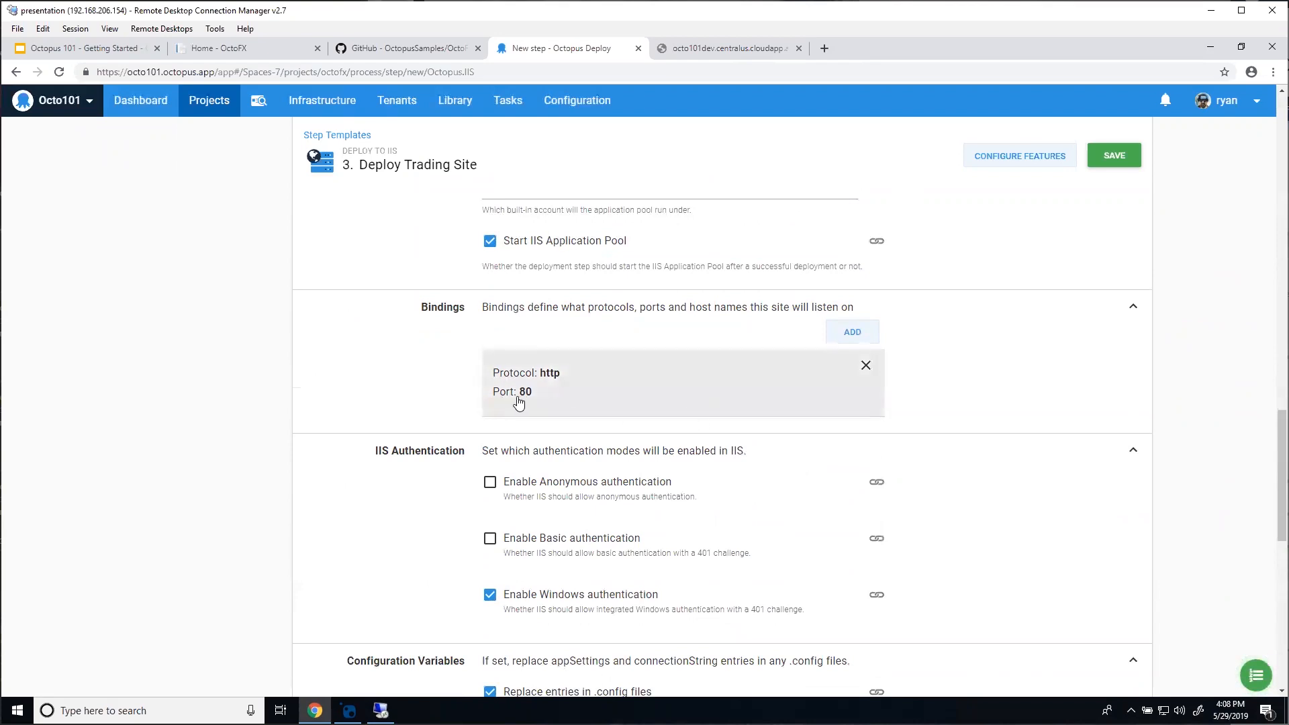
pyautogui.scroll(-3, 297, 409)
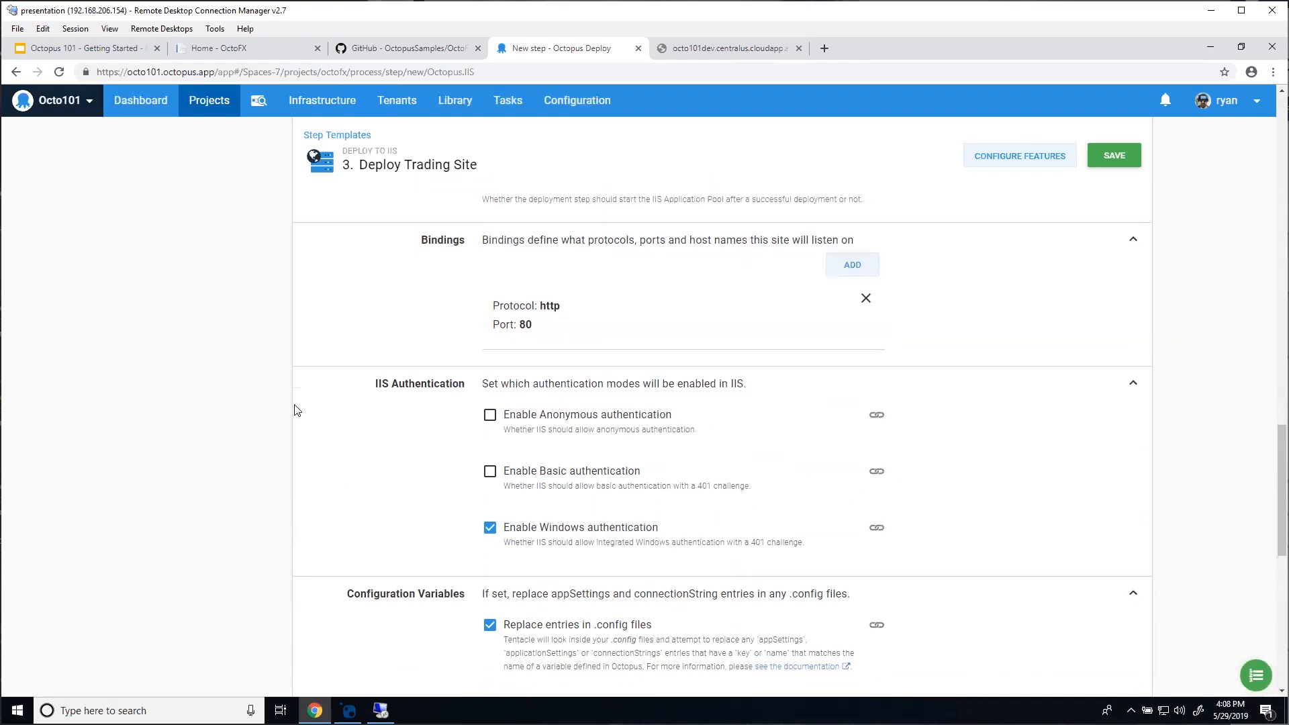
# Step: Enable anonymous and disable Windows authentication, then save Deploy Trading Site and return to Process
pyautogui.click(489, 280)
pyautogui.click(491, 394)
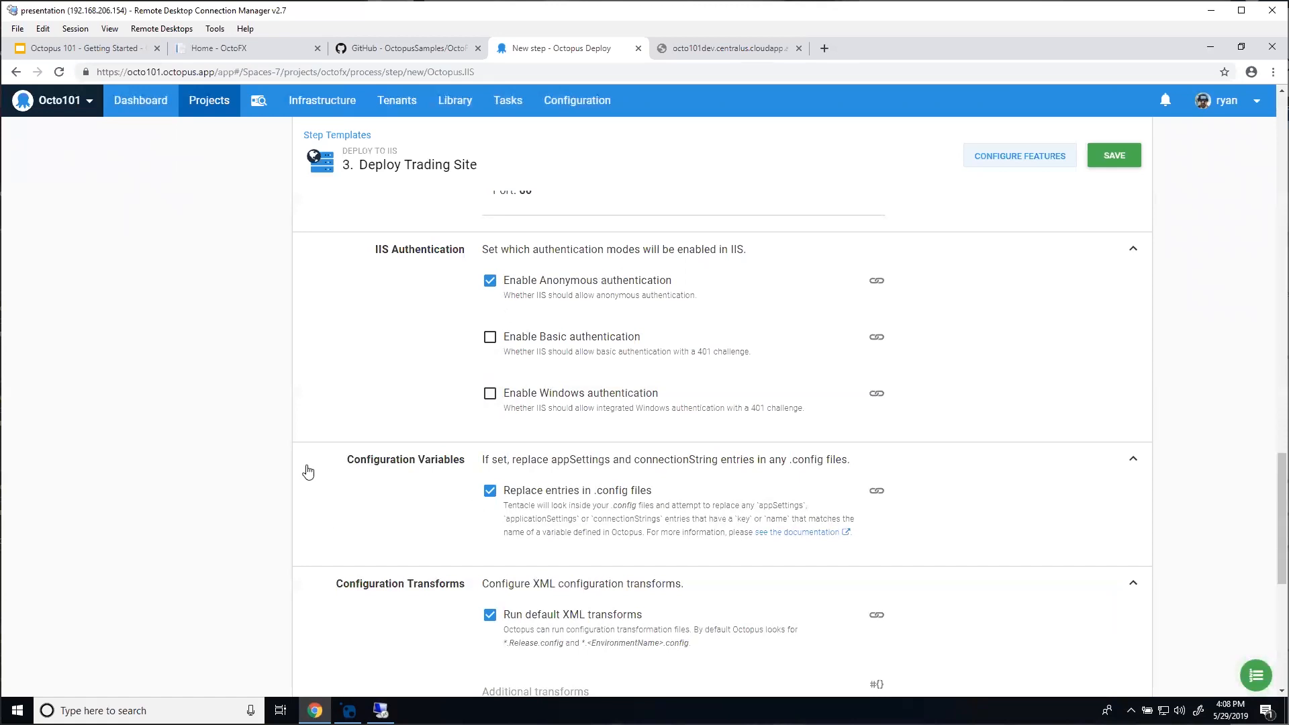
pyautogui.scroll(-1, 334, 465)
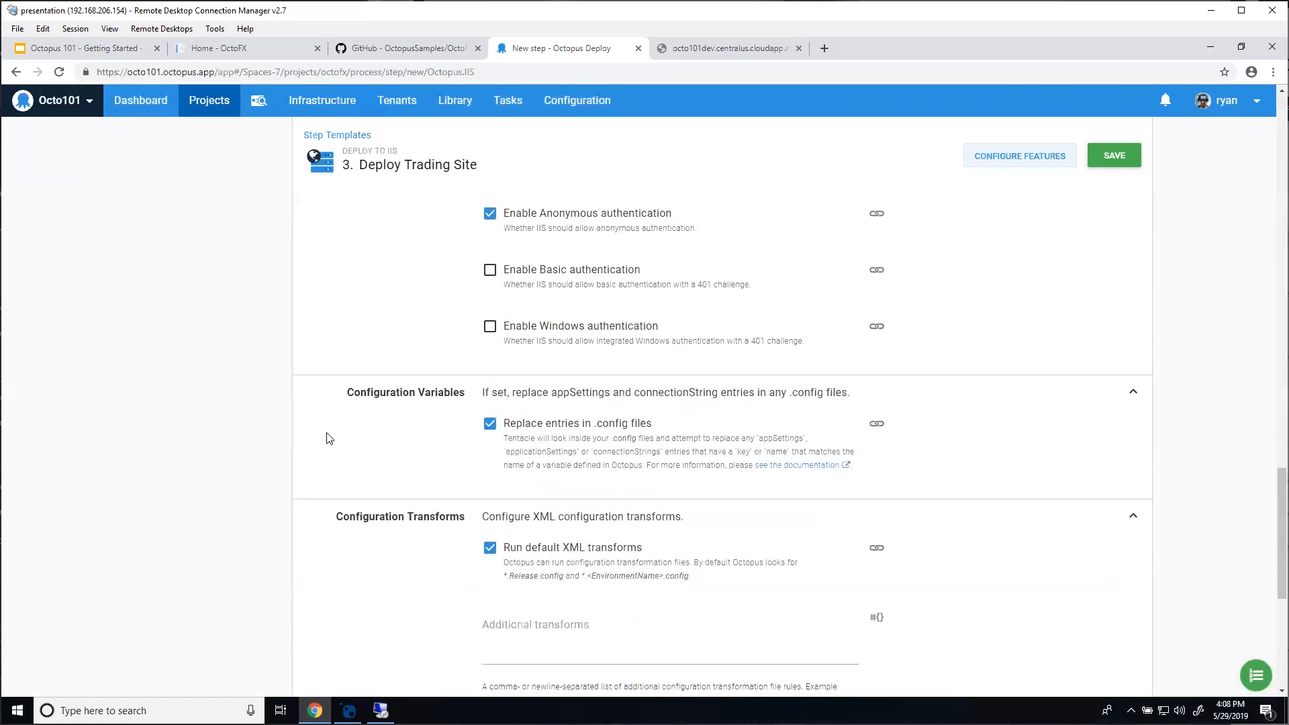
pyautogui.scroll(-1, 328, 439)
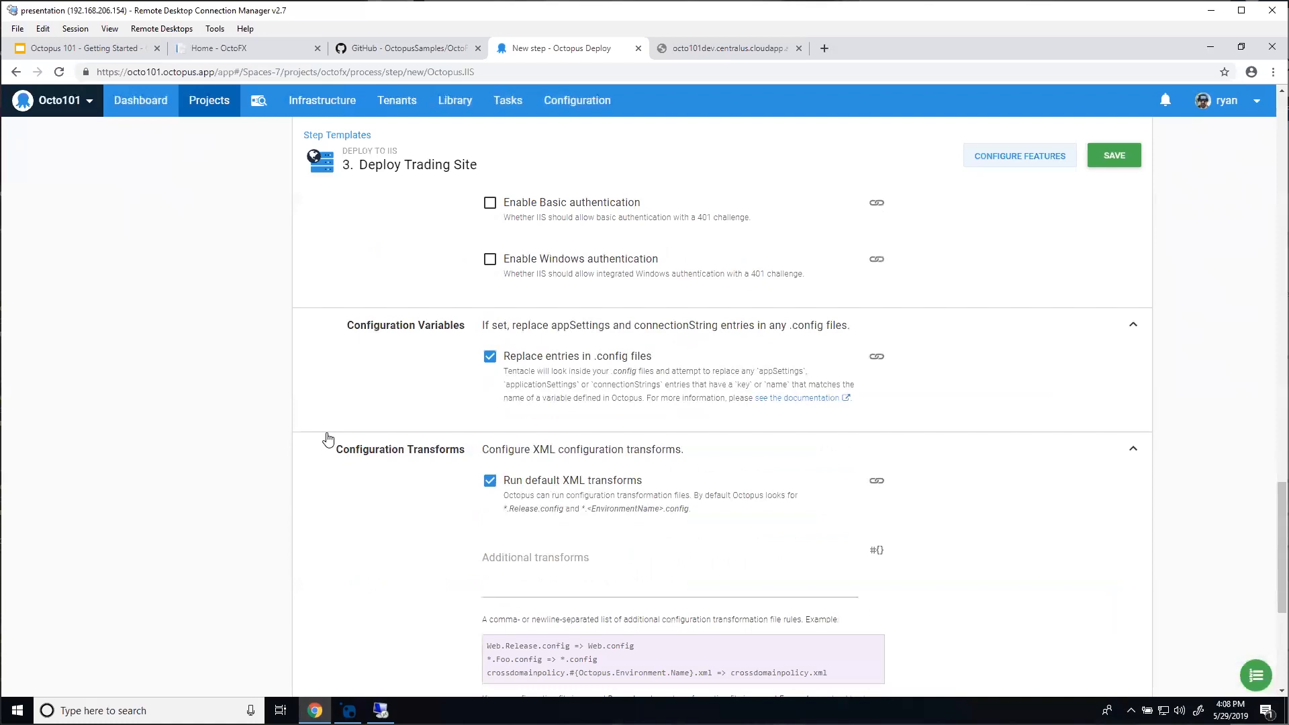
pyautogui.scroll(-2, 362, 411)
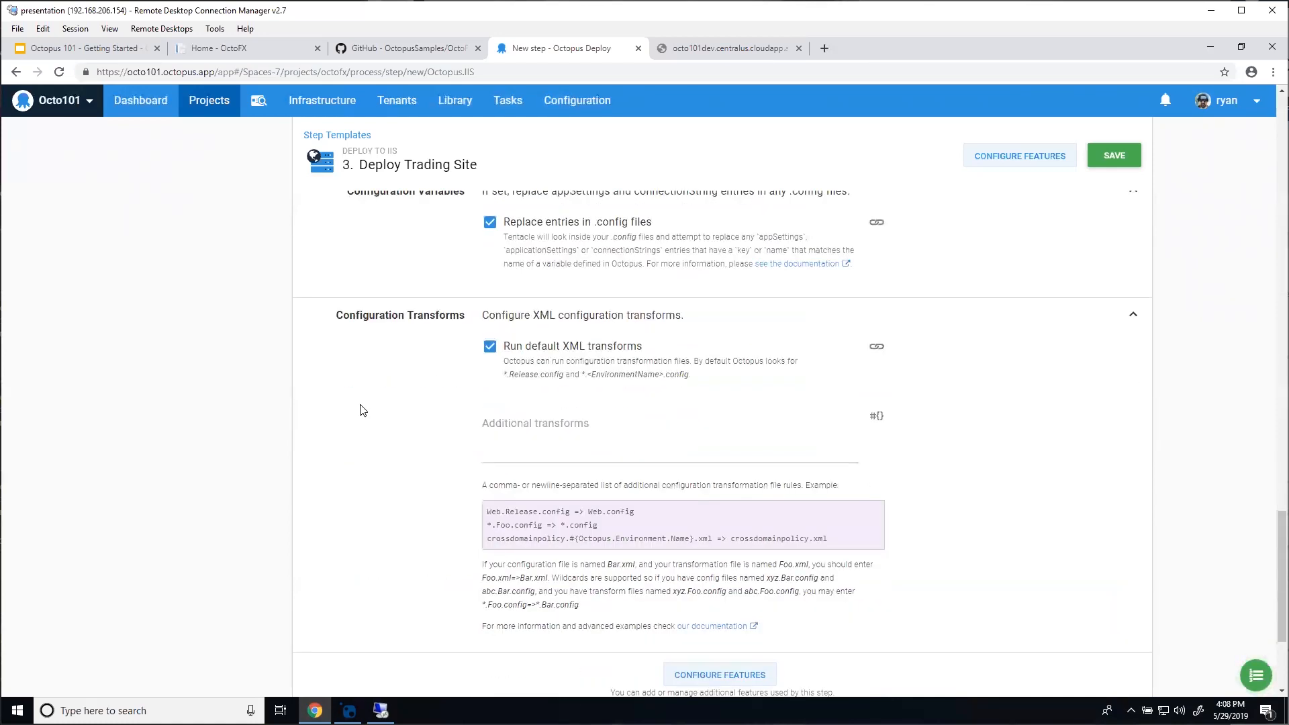
pyautogui.scroll(-1, 363, 411)
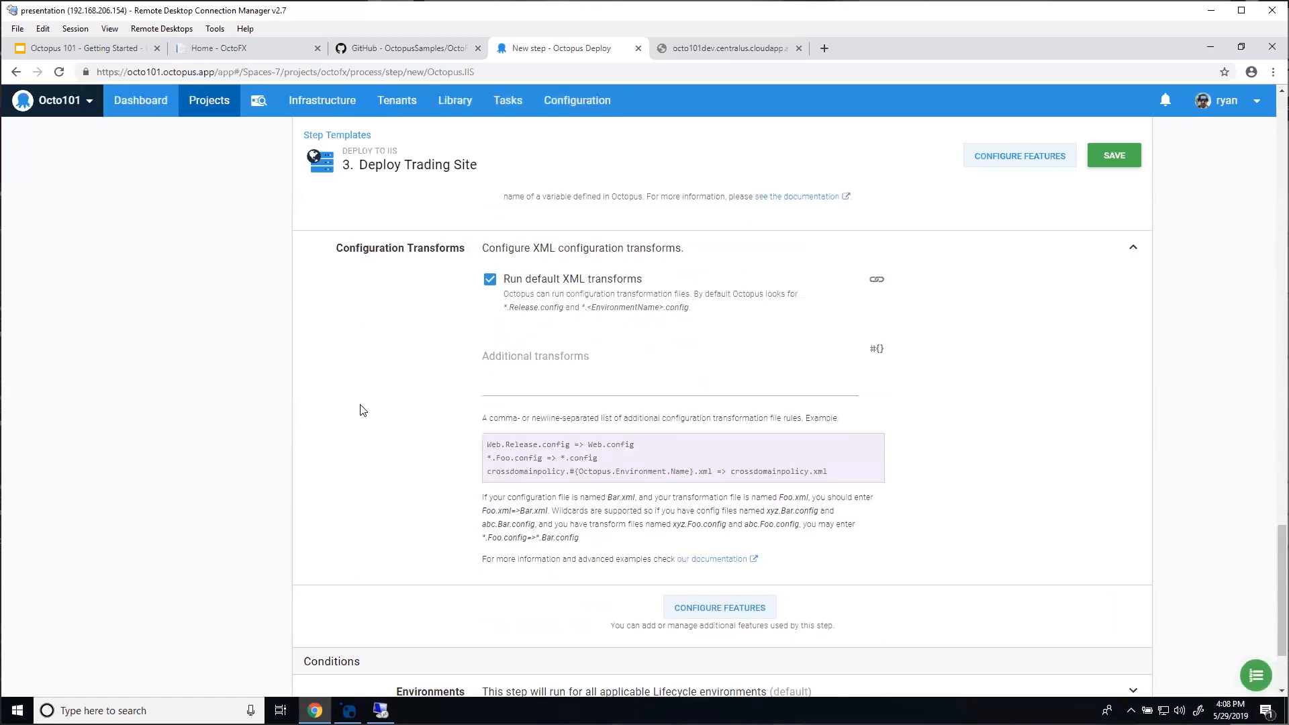
pyautogui.scroll(15, 363, 410)
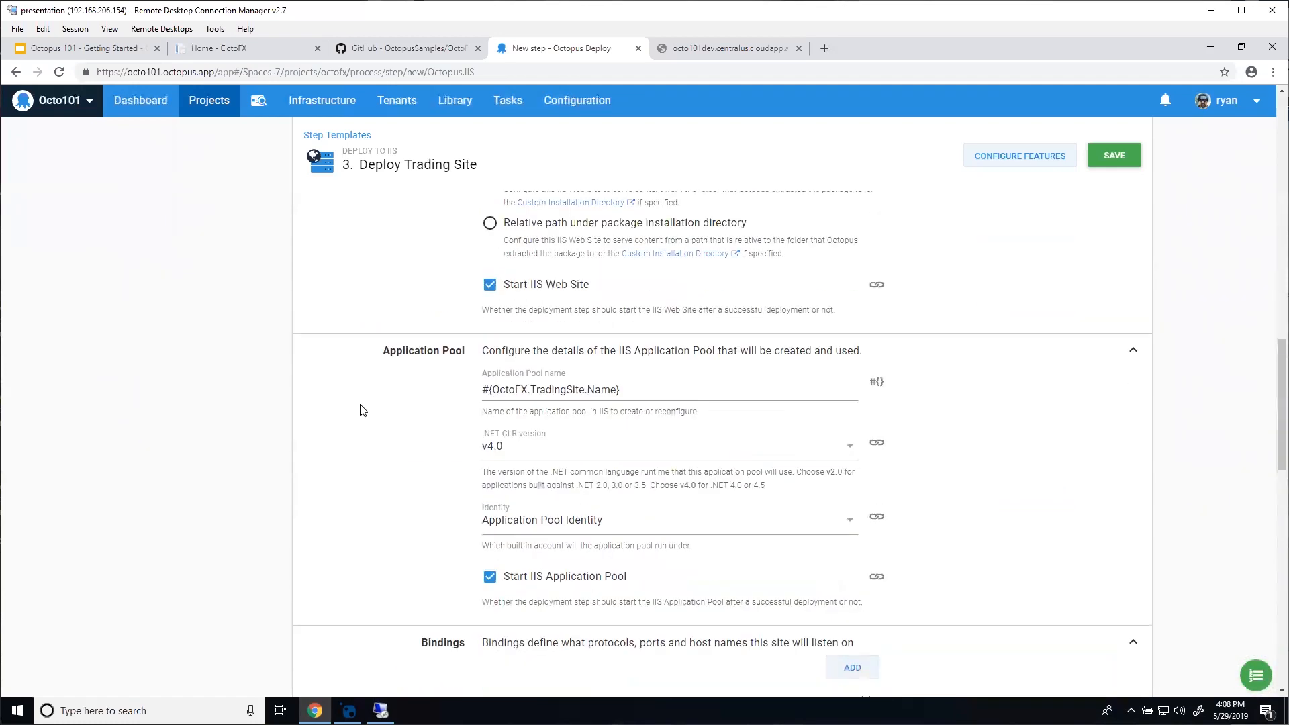
pyautogui.click(1114, 157)
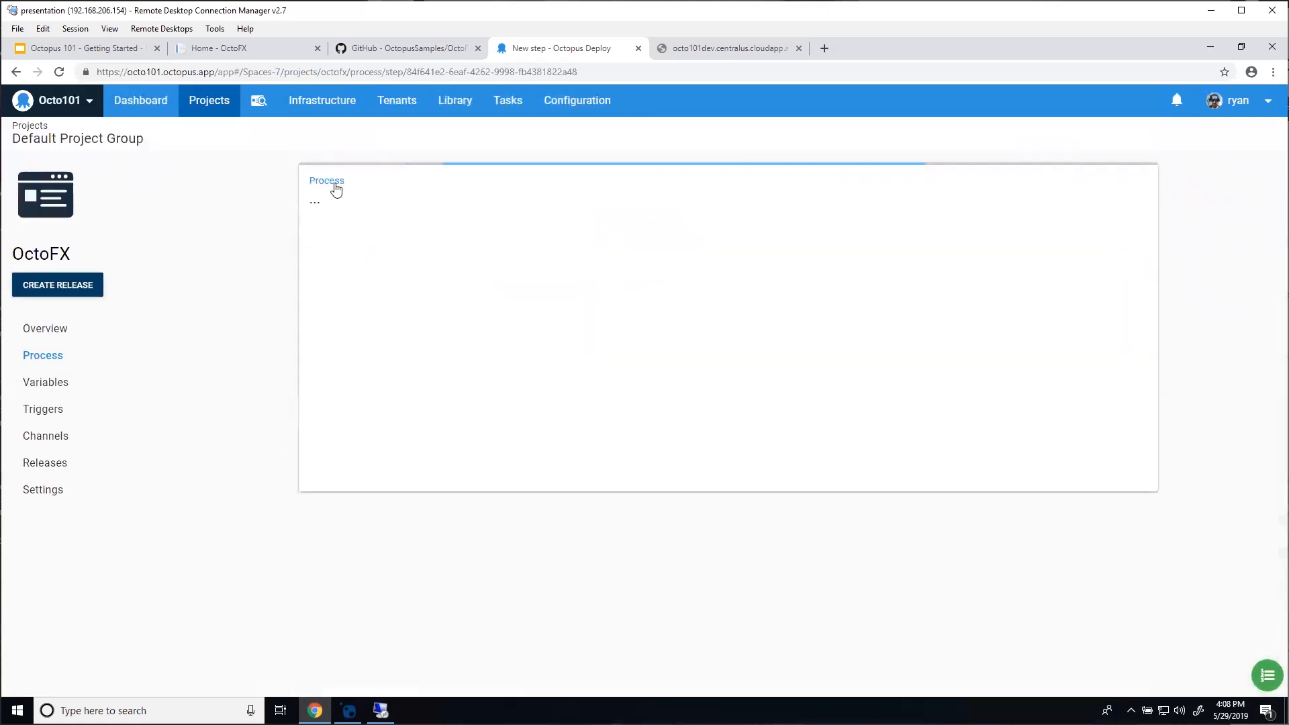
pyautogui.click(336, 183)
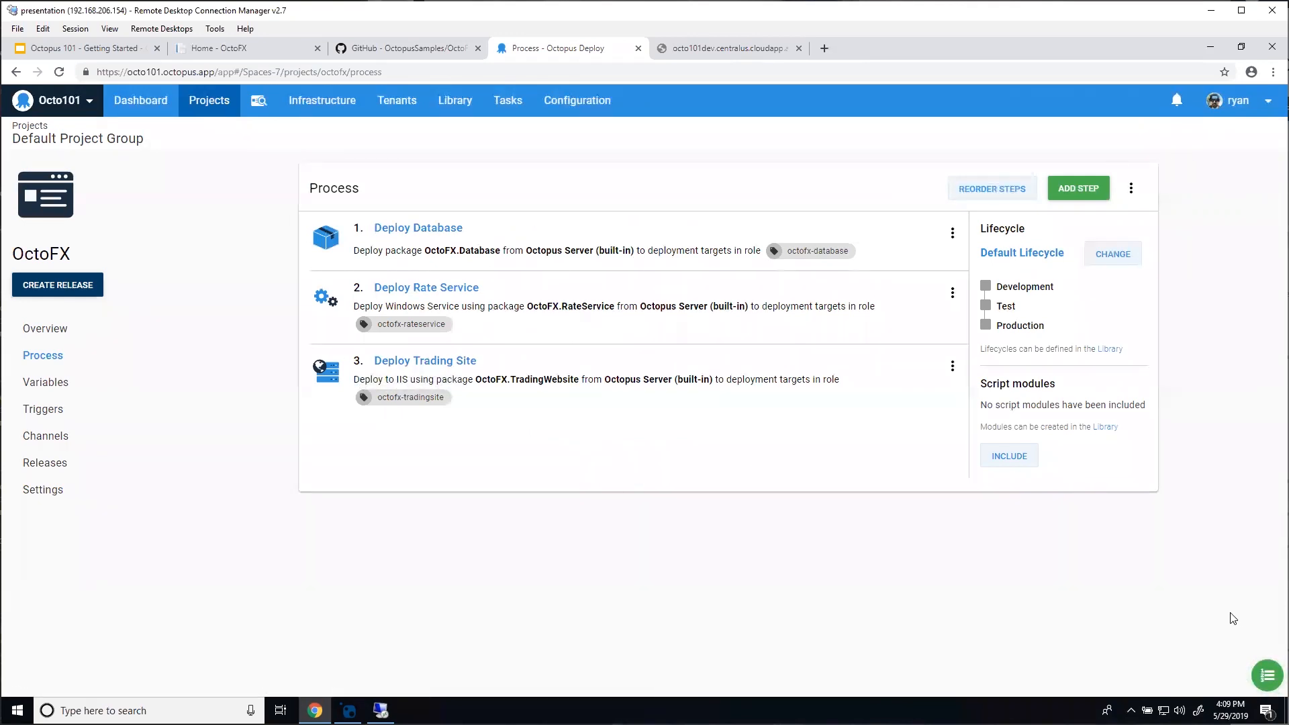
# Step: Create release 0.0.1 with all three packages at version 20190424.3
pyautogui.click(1262, 683)
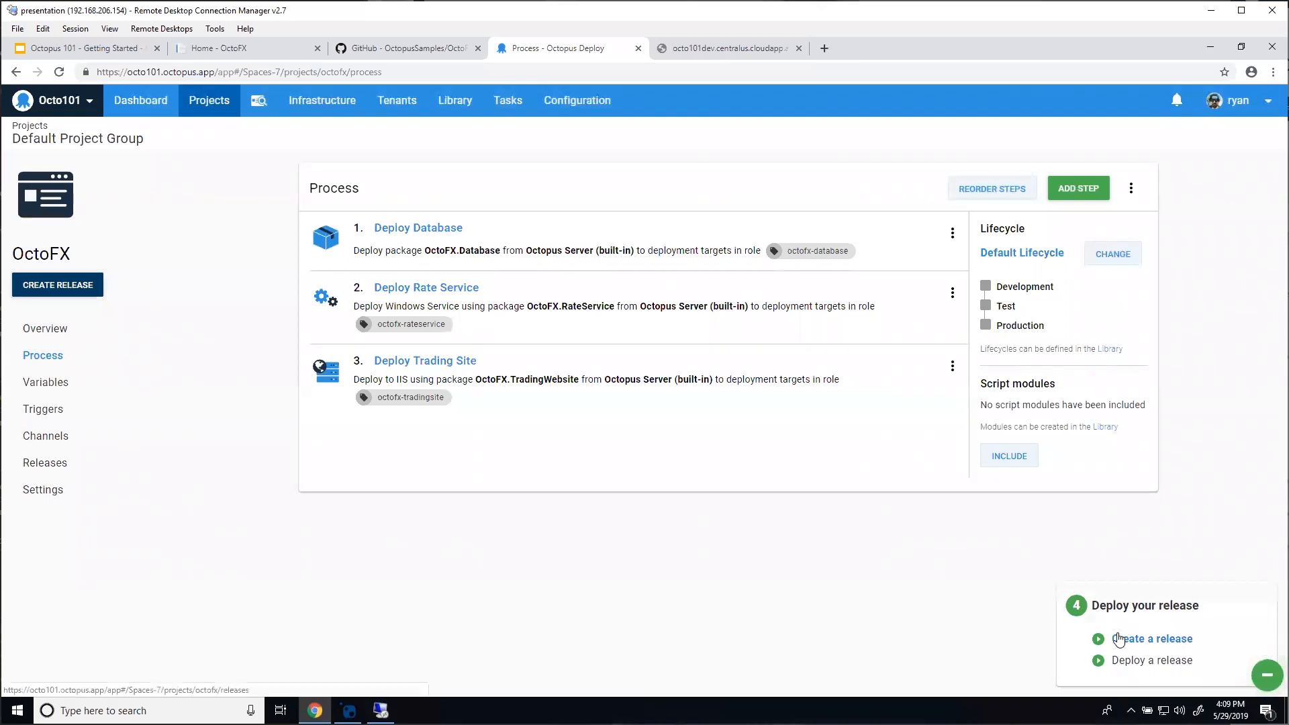
pyautogui.click(1266, 678)
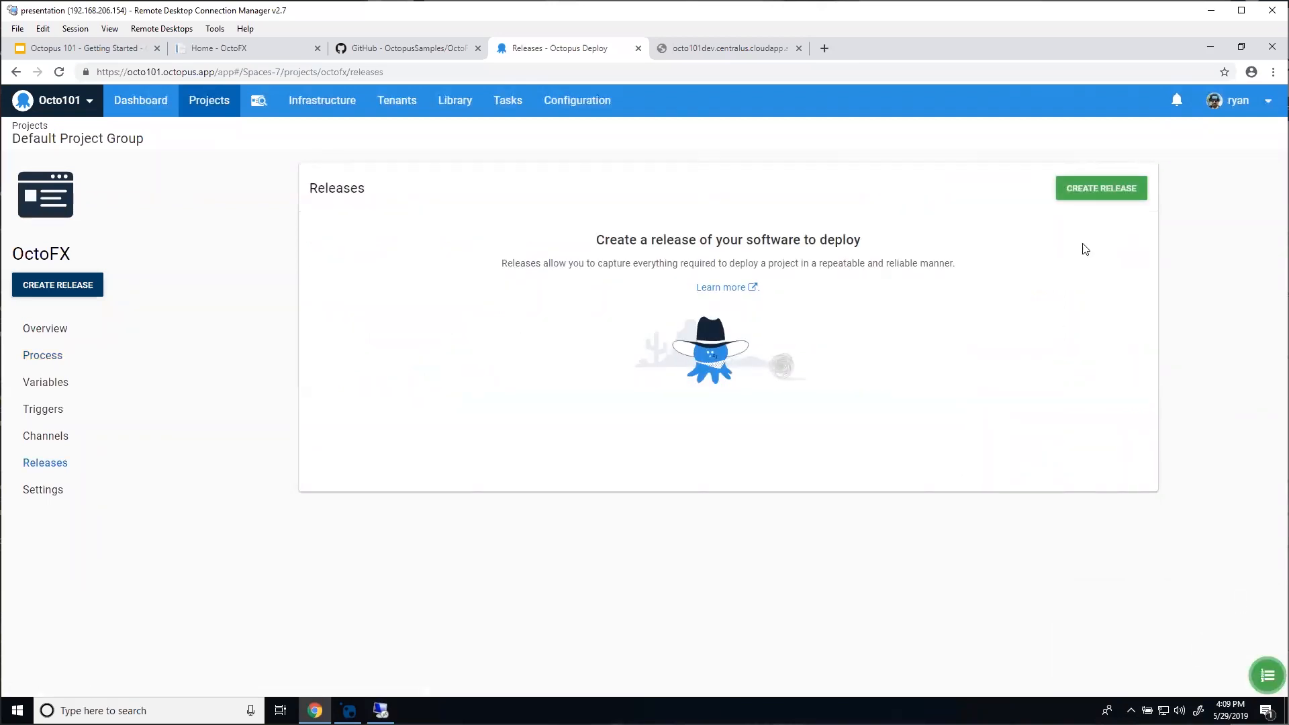
pyautogui.click(1088, 192)
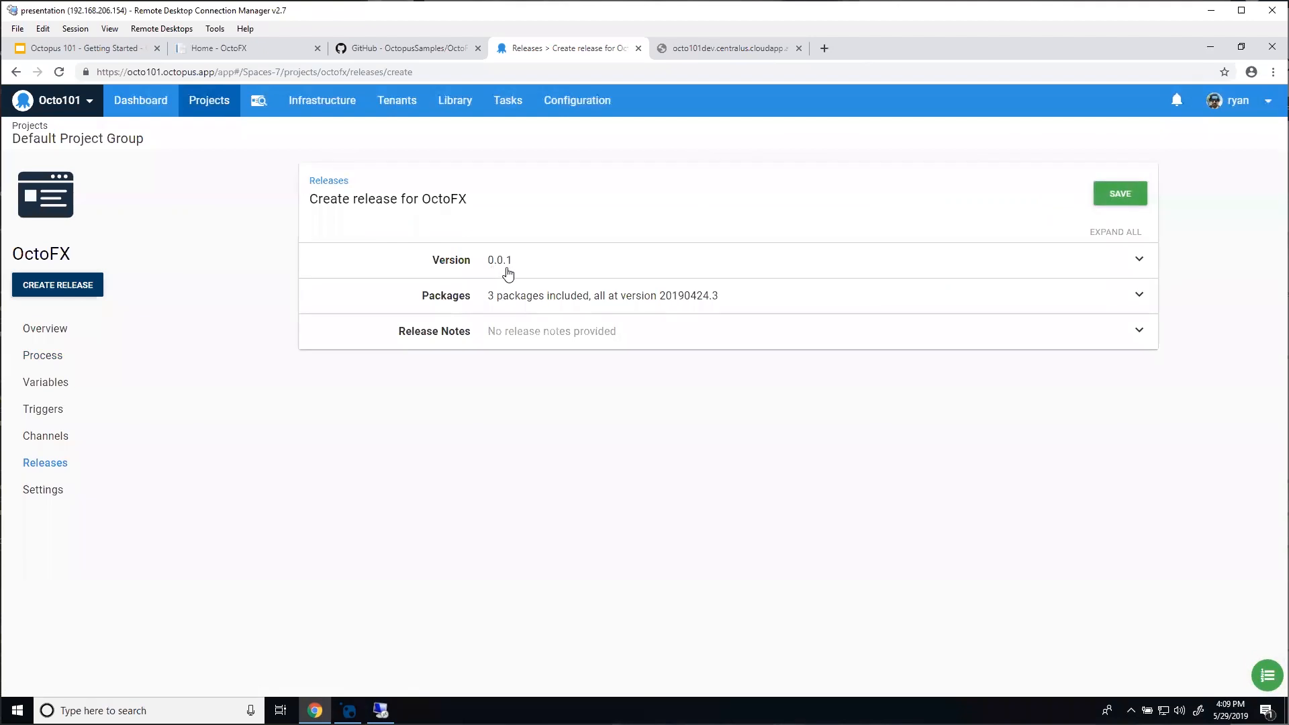
pyautogui.click(537, 290)
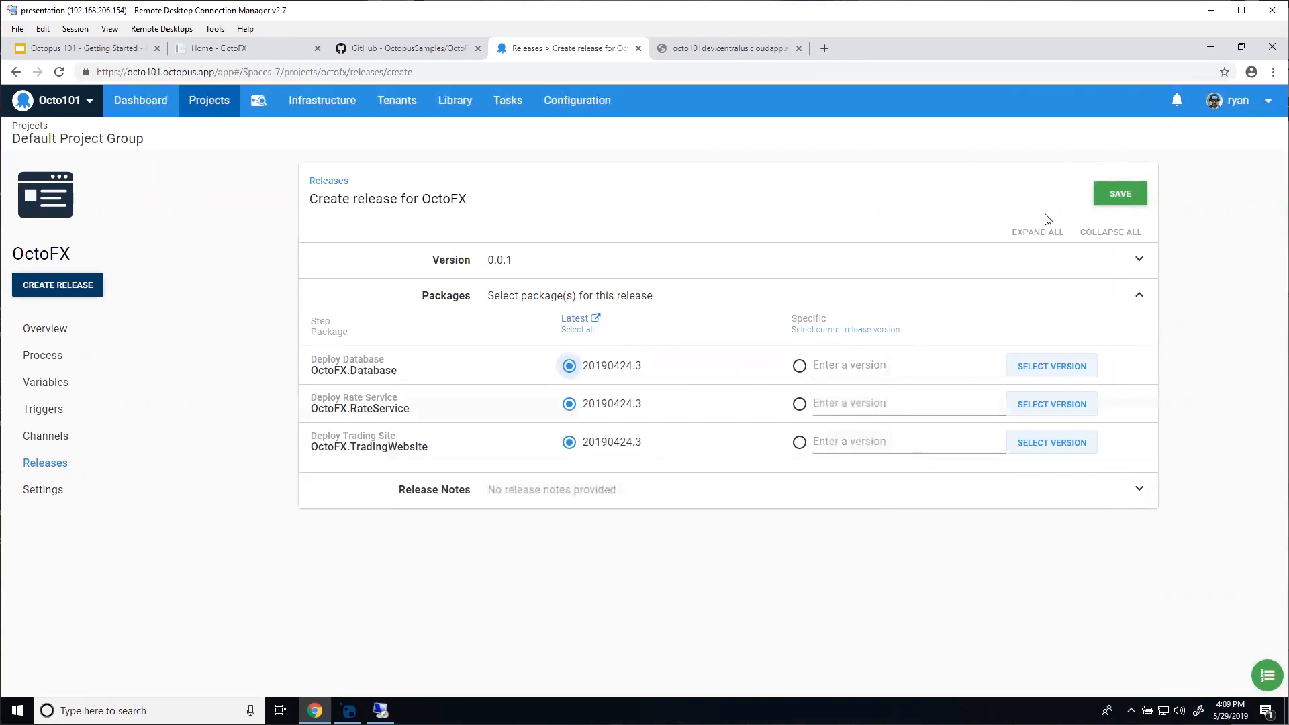
pyautogui.click(1102, 194)
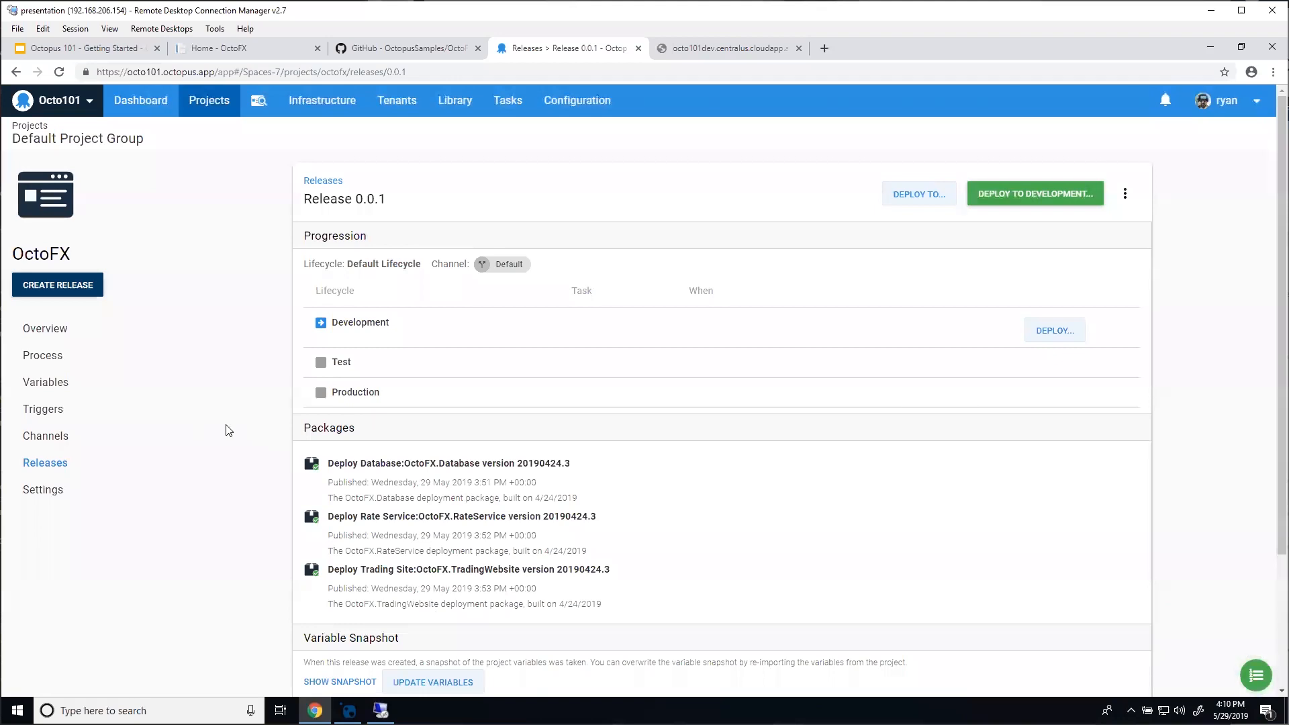
# Step: Open the Deploy to Development page for release 0.0.1
pyautogui.scroll(-3, 227, 431)
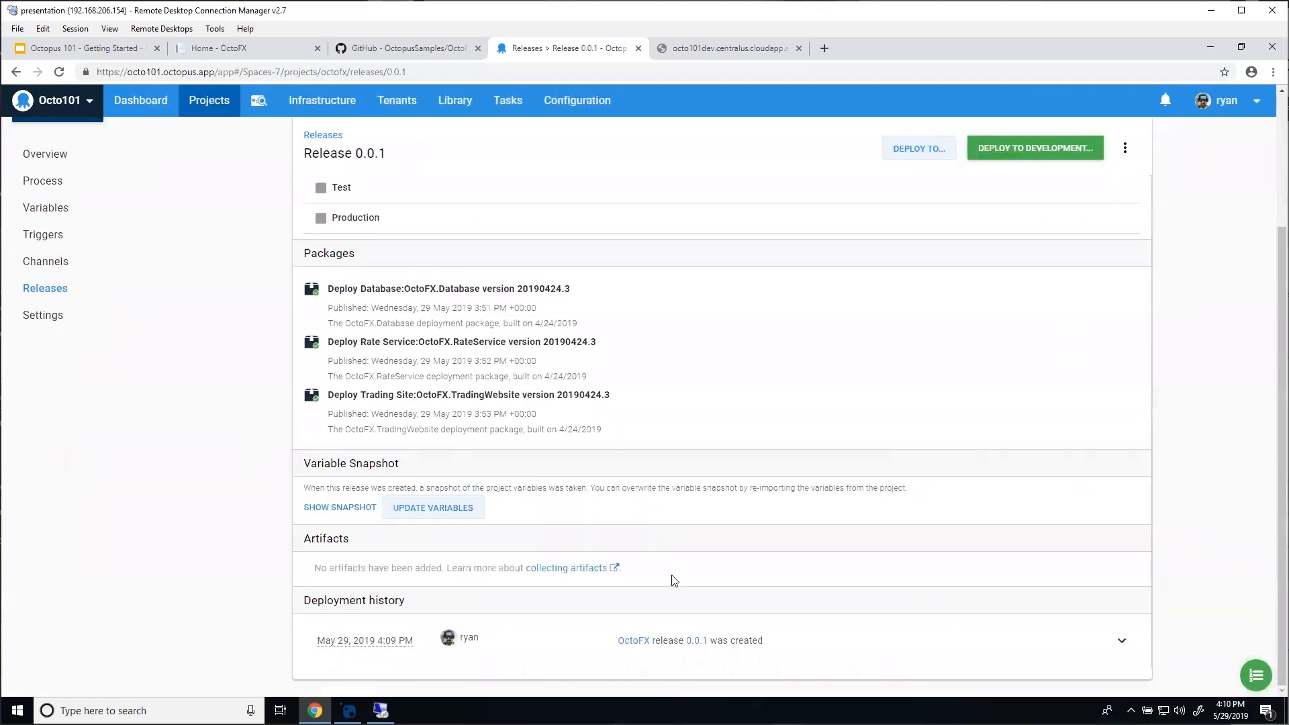
pyautogui.scroll(3, 672, 577)
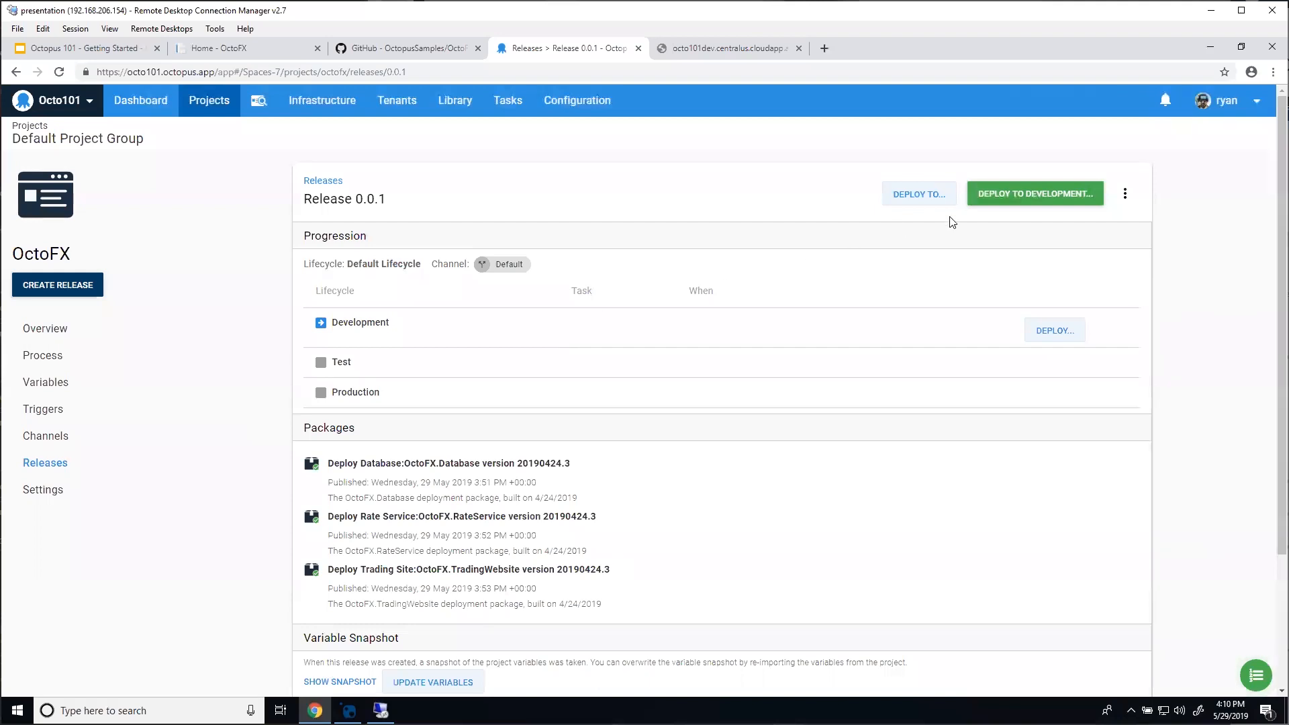
pyautogui.click(1017, 193)
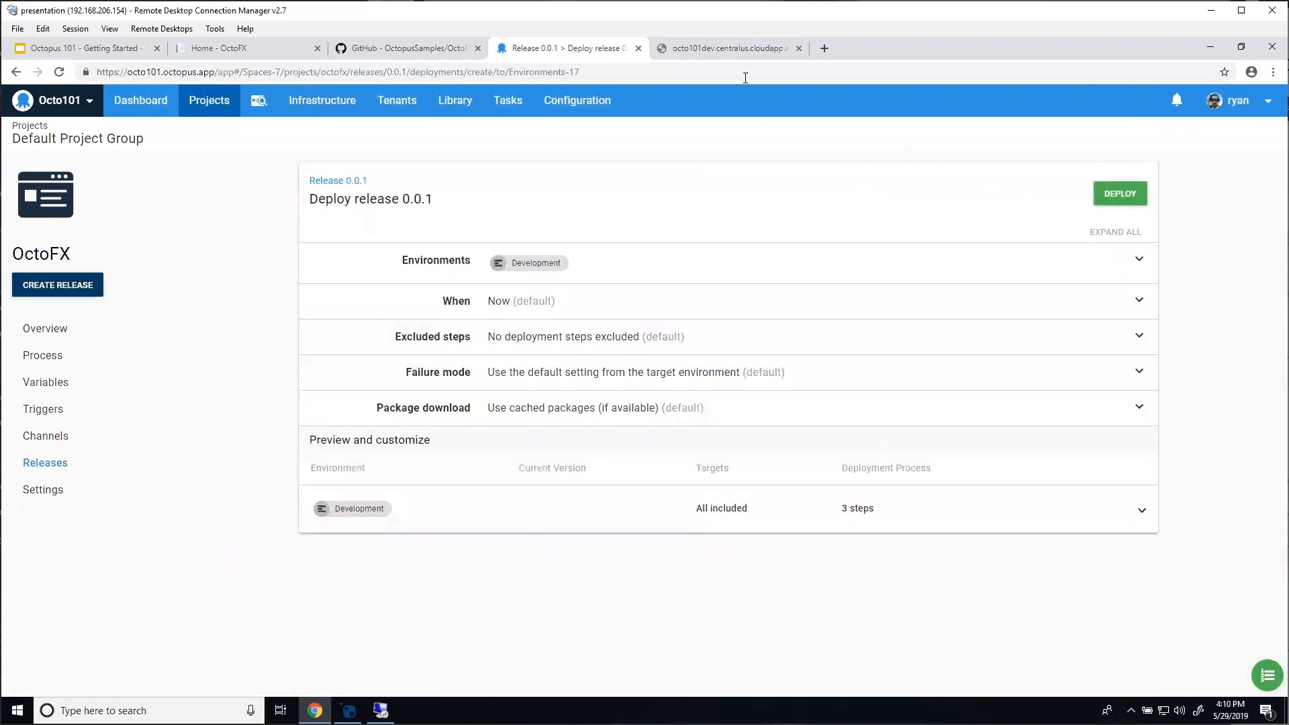
pyautogui.click(739, 49)
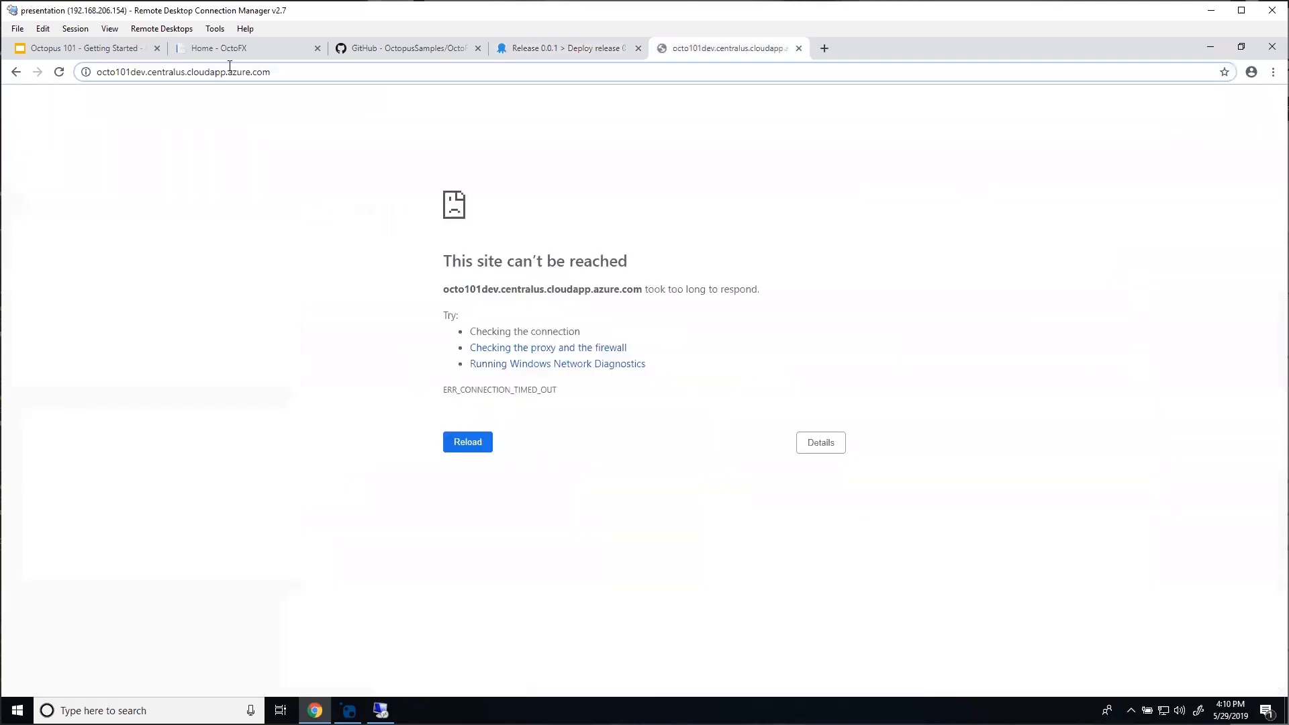
pyautogui.click(549, 52)
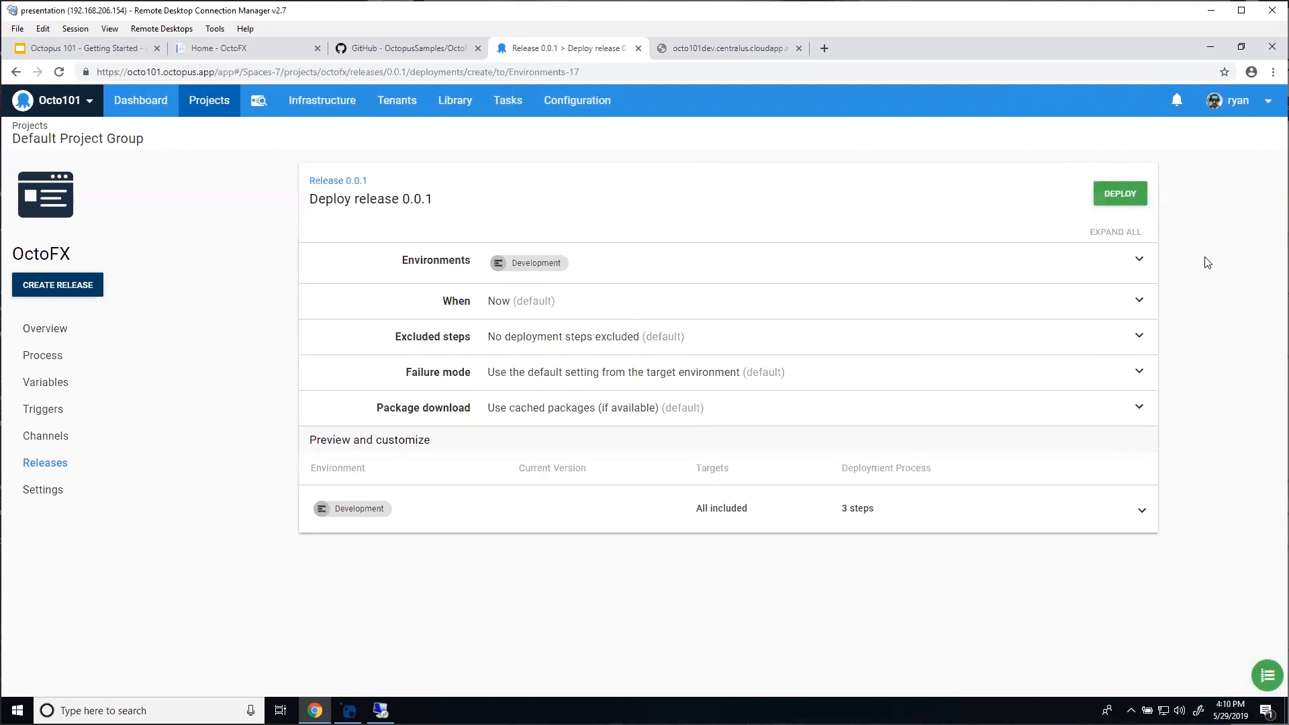
# Step: Launch the deployment of release 0.0.1 to Development
pyautogui.click(1106, 194)
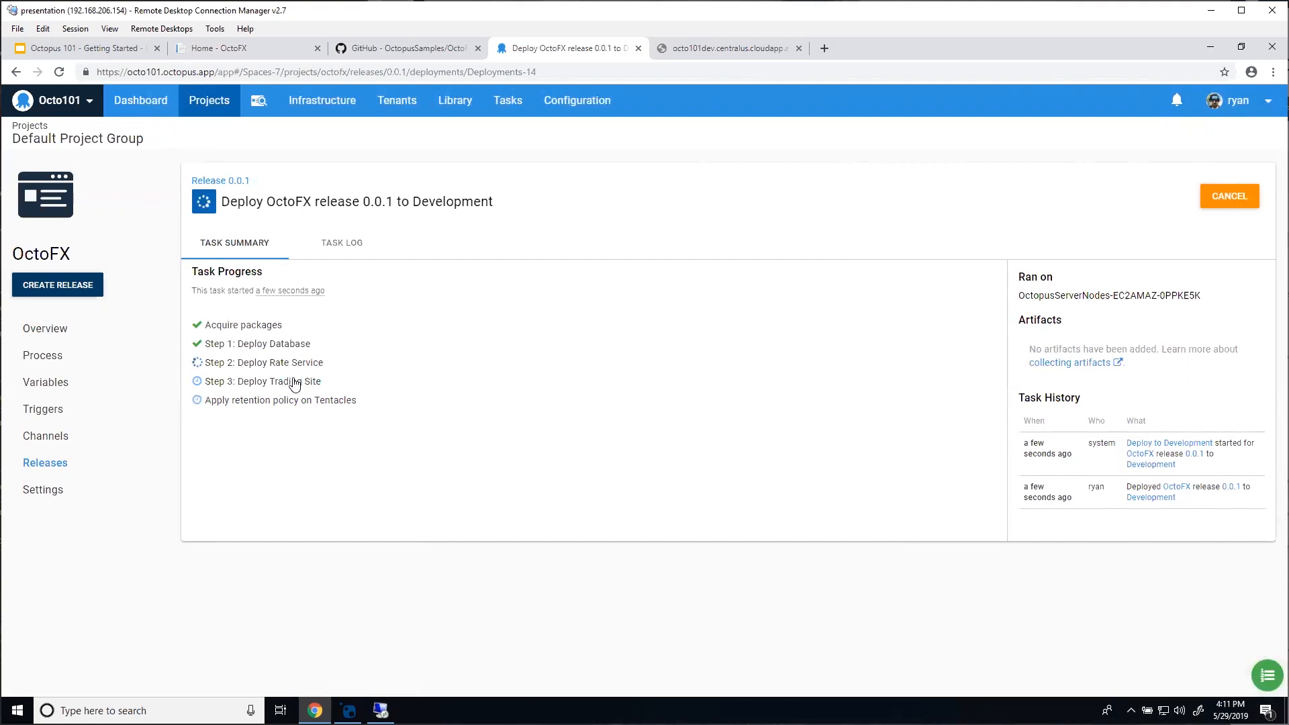
# Step: Open the Development deployment's task log and expand the Database, Rate Service and Trading Site steps
pyautogui.click(294, 346)
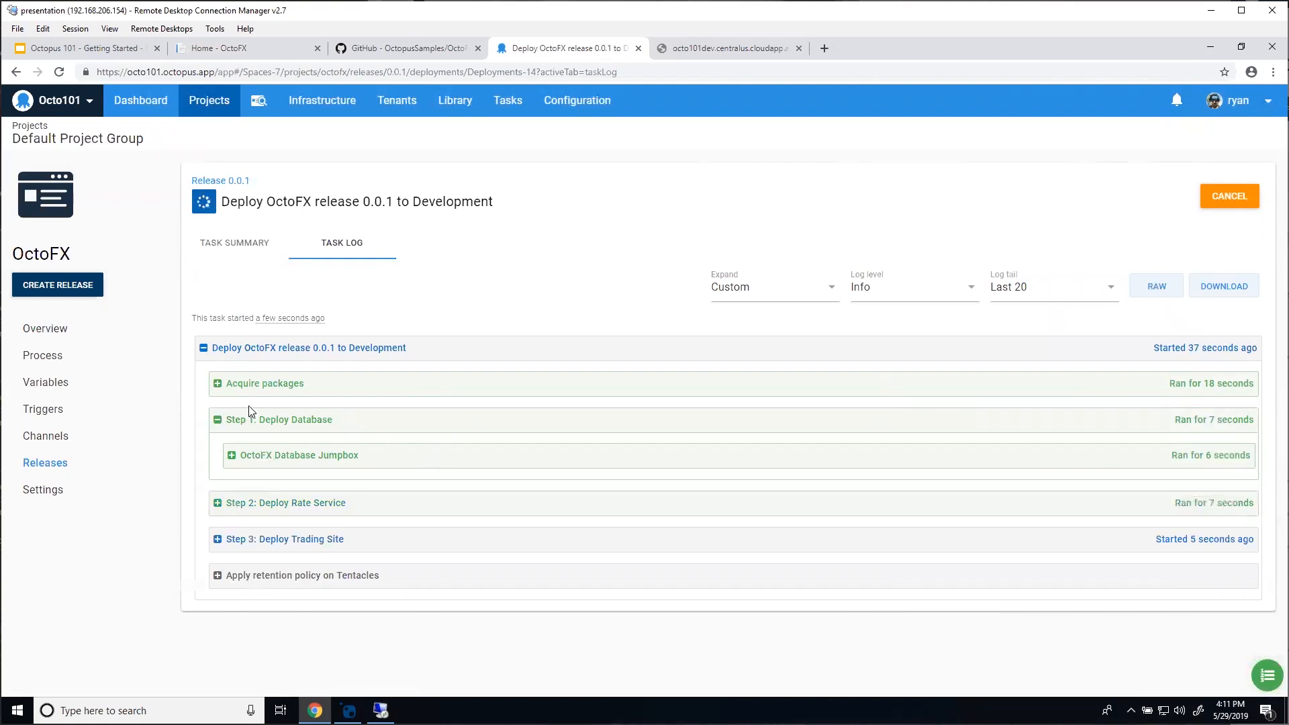
pyautogui.click(313, 463)
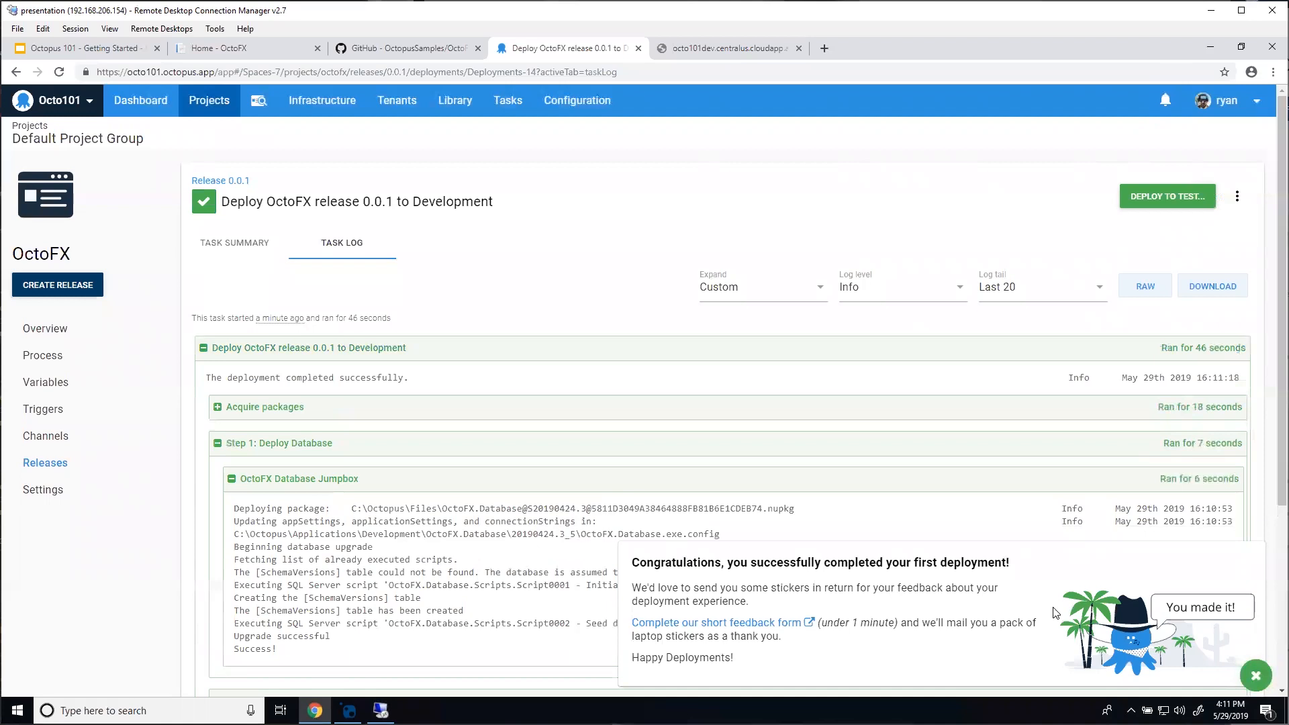
pyautogui.click(1255, 676)
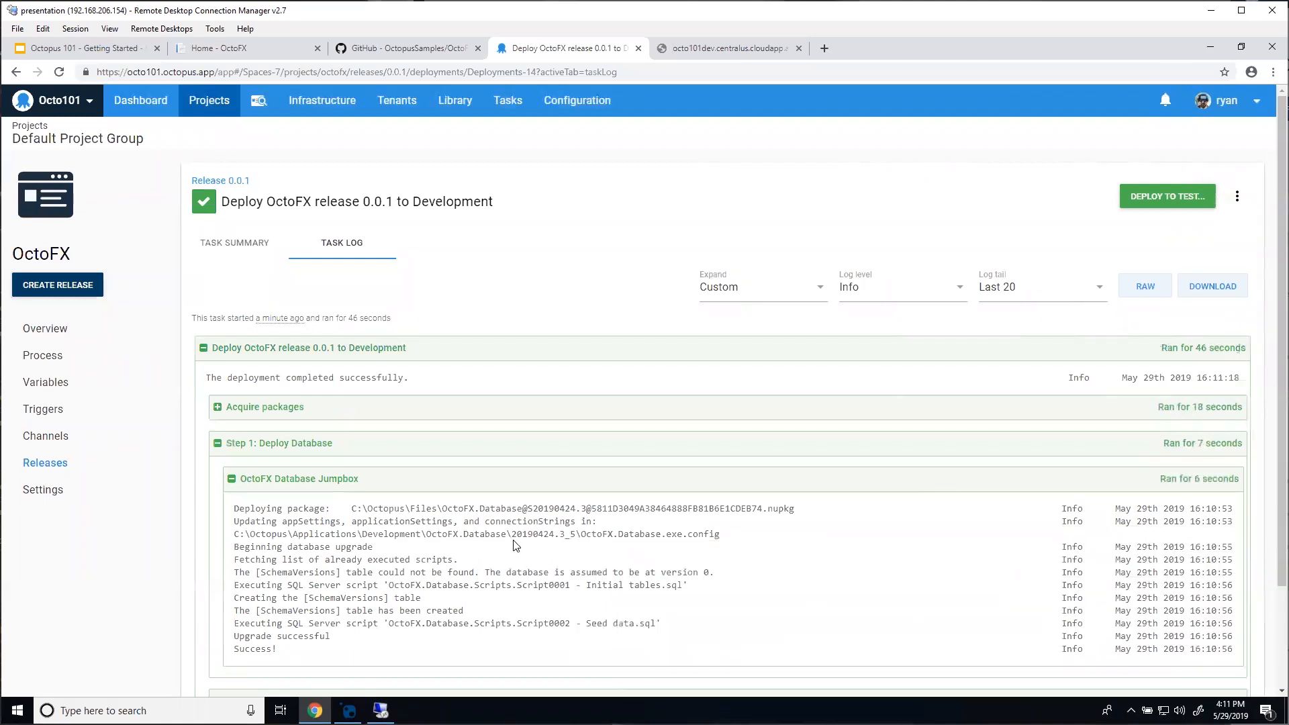
pyautogui.scroll(-2, 515, 545)
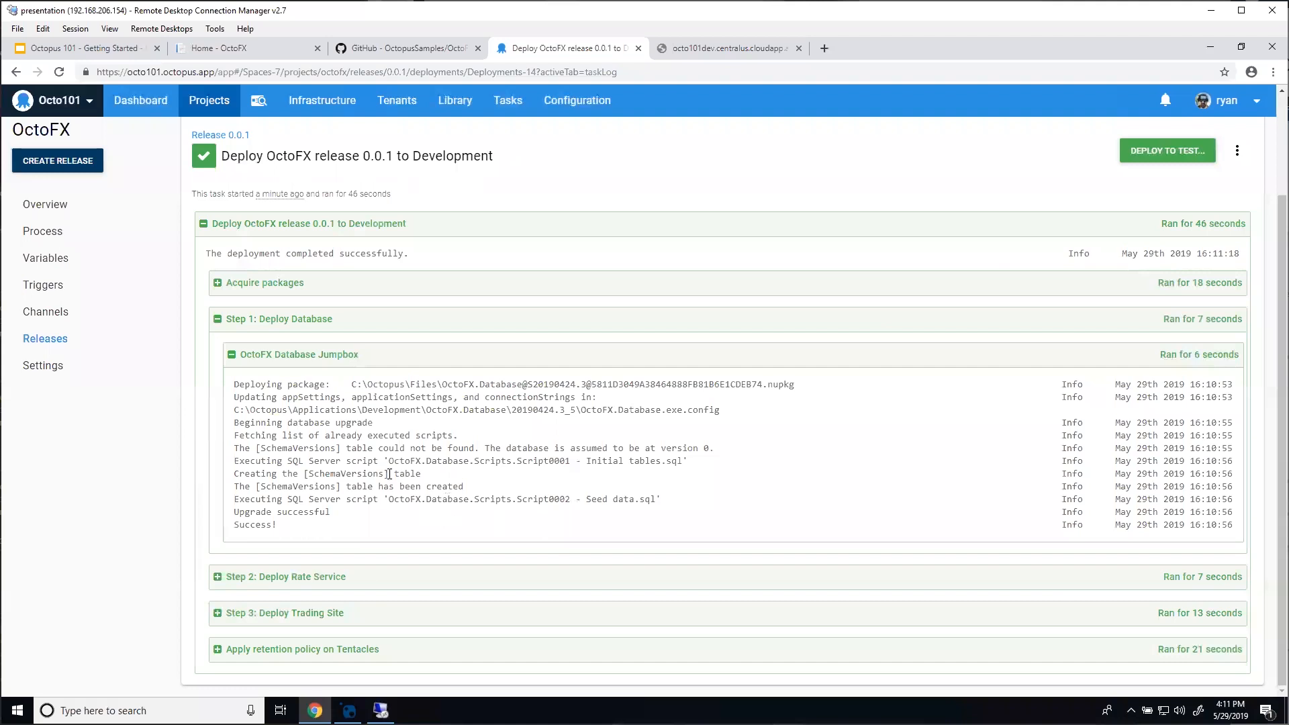
pyautogui.click(292, 578)
pyautogui.scroll(-1, 354, 503)
pyautogui.click(311, 613)
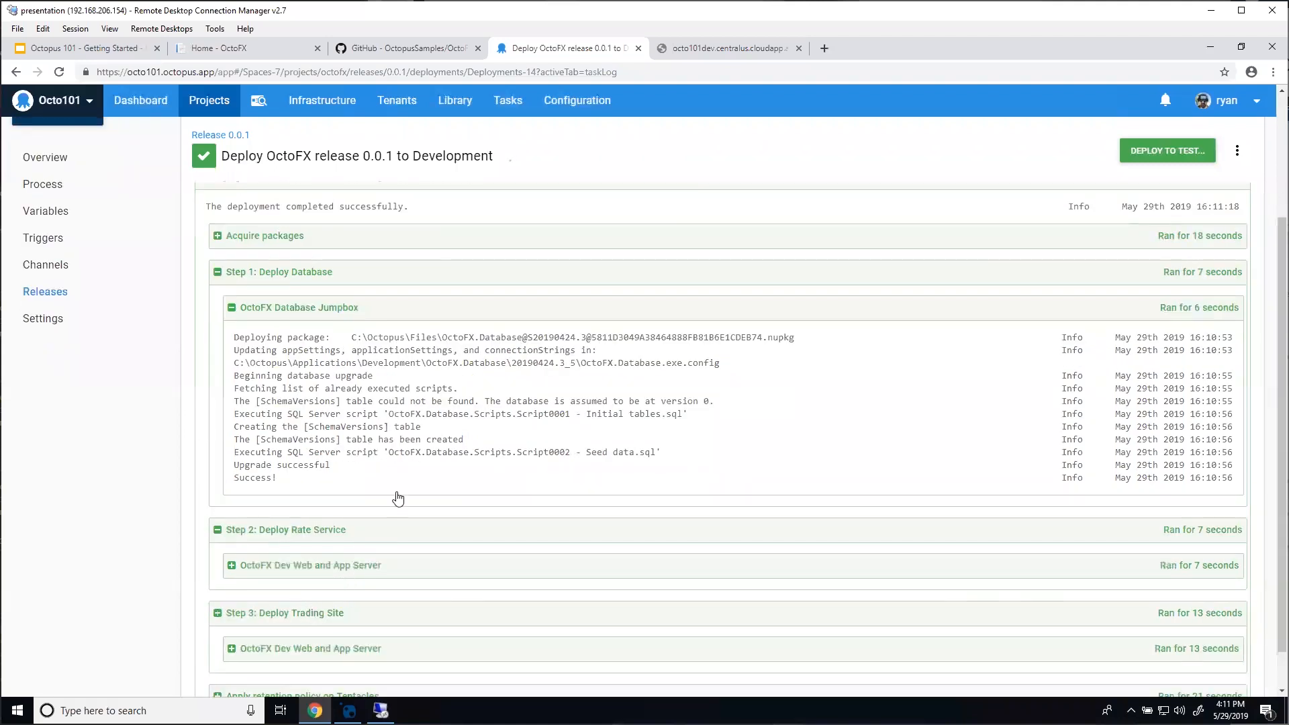
pyautogui.scroll(-1, 397, 495)
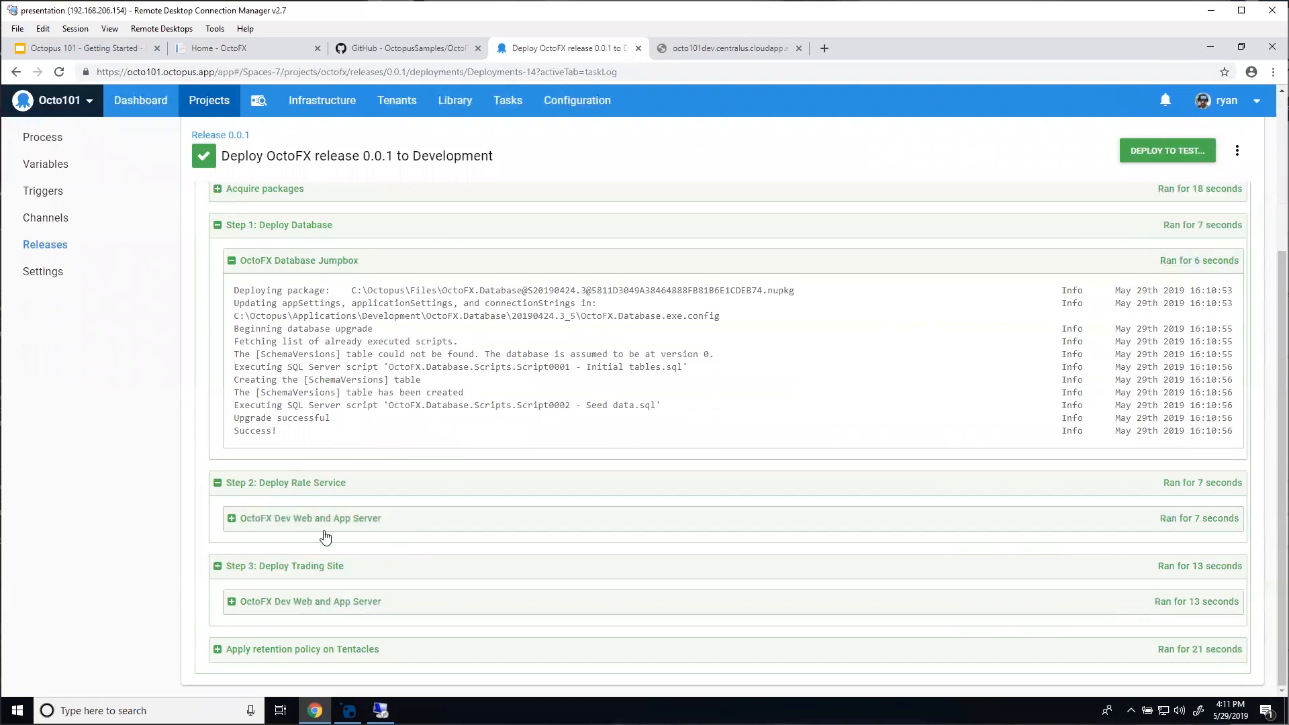
# Step: Review the Rate Service and Trading Site log lines at Info level, then view the raw log
pyautogui.click(389, 512)
pyautogui.scroll(-2, 277, 439)
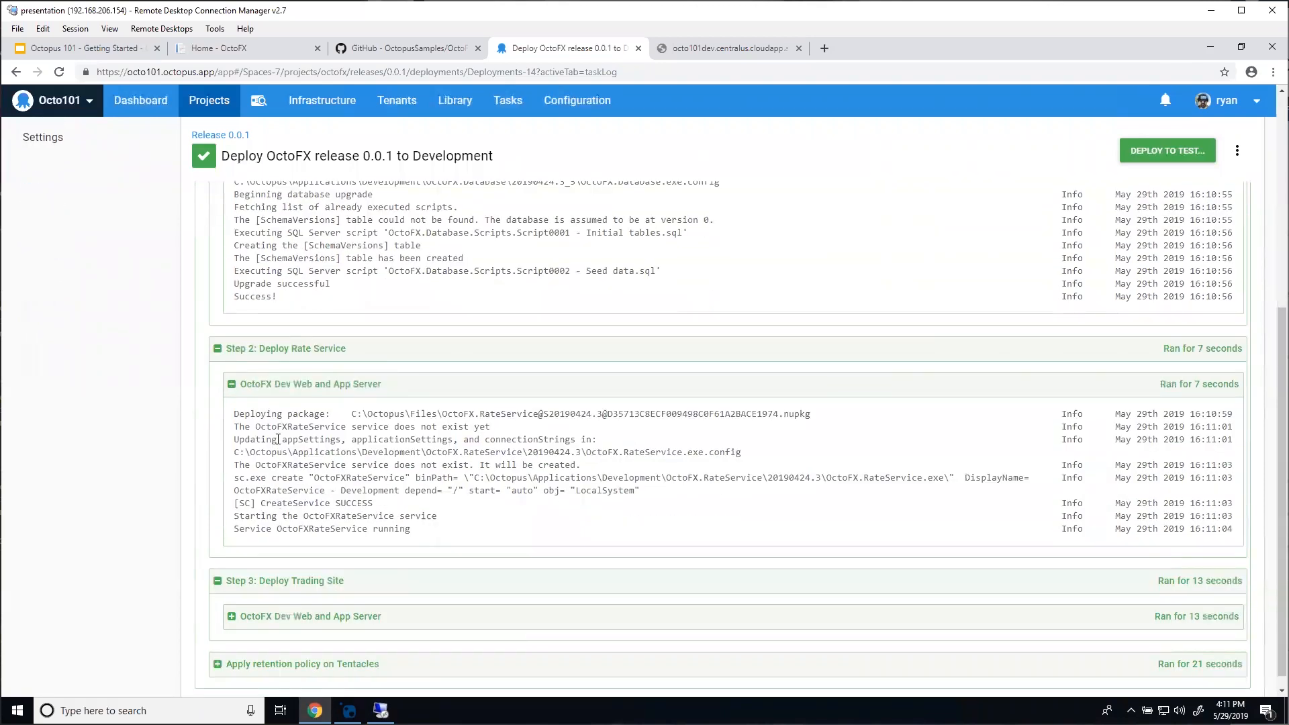
pyautogui.click(294, 608)
pyautogui.scroll(-4, 285, 610)
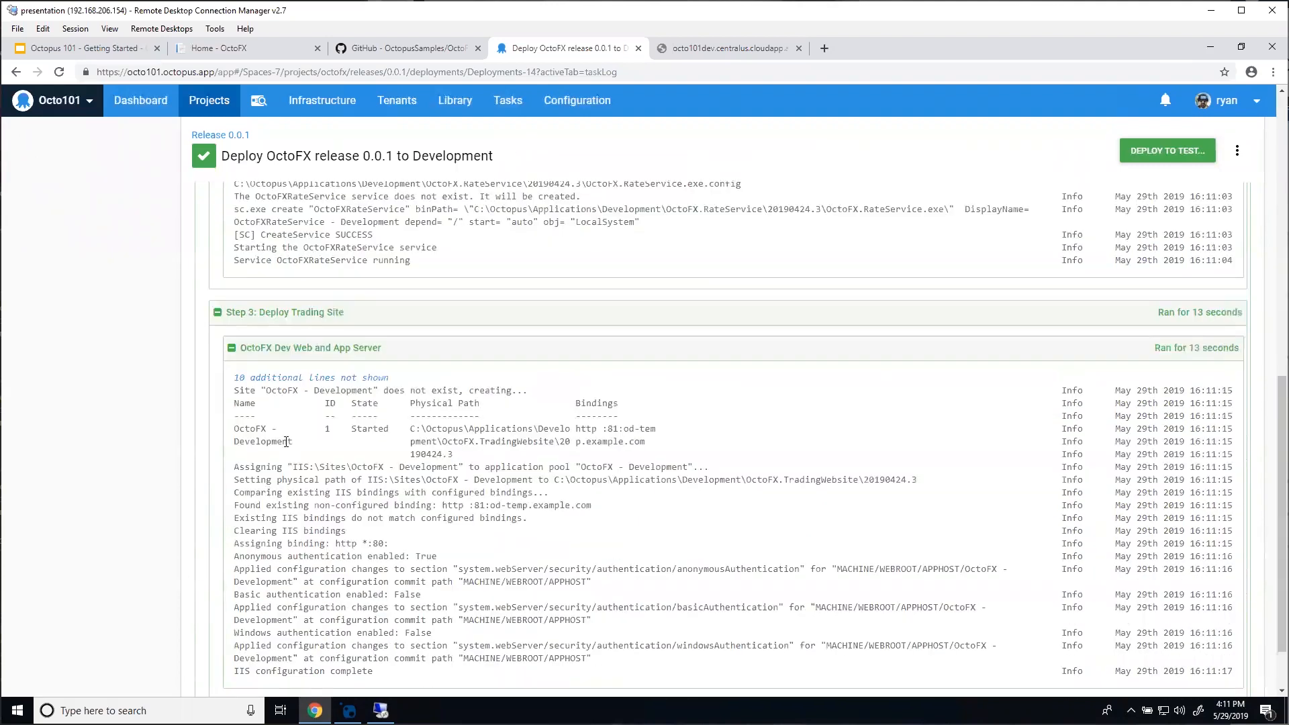
pyautogui.scroll(12, 428, 523)
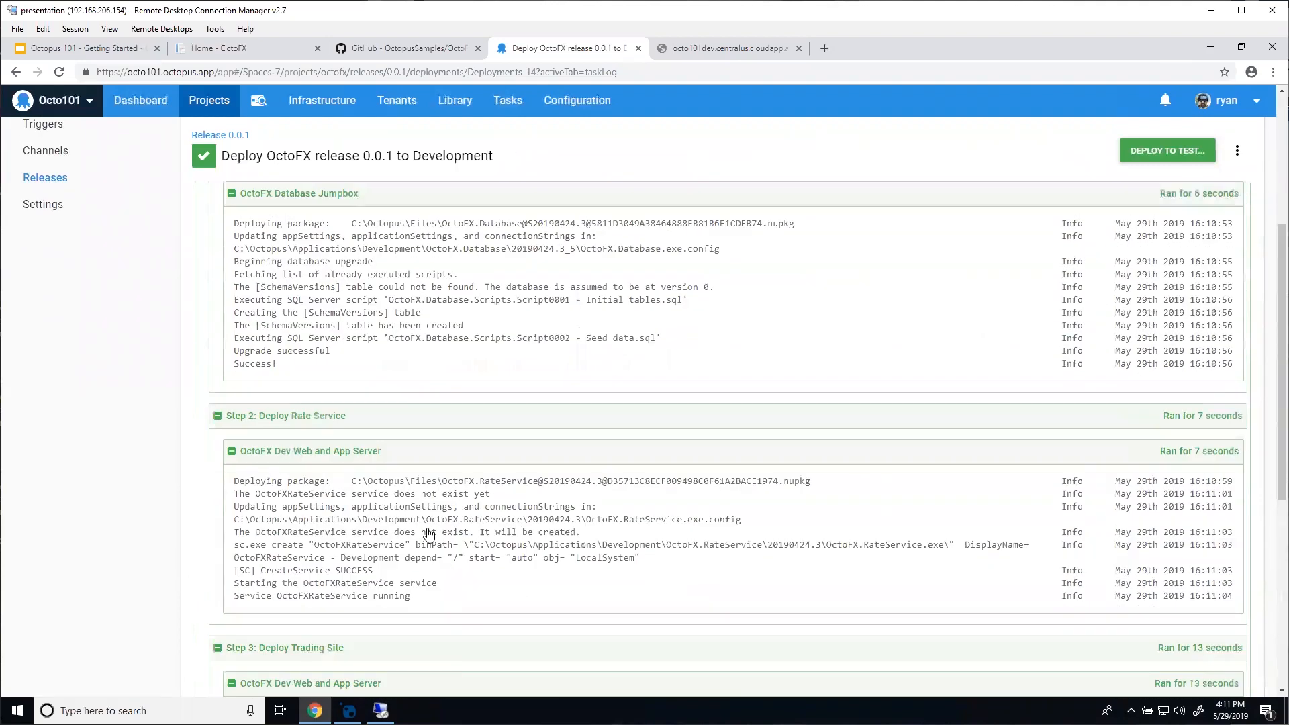
pyautogui.click(878, 298)
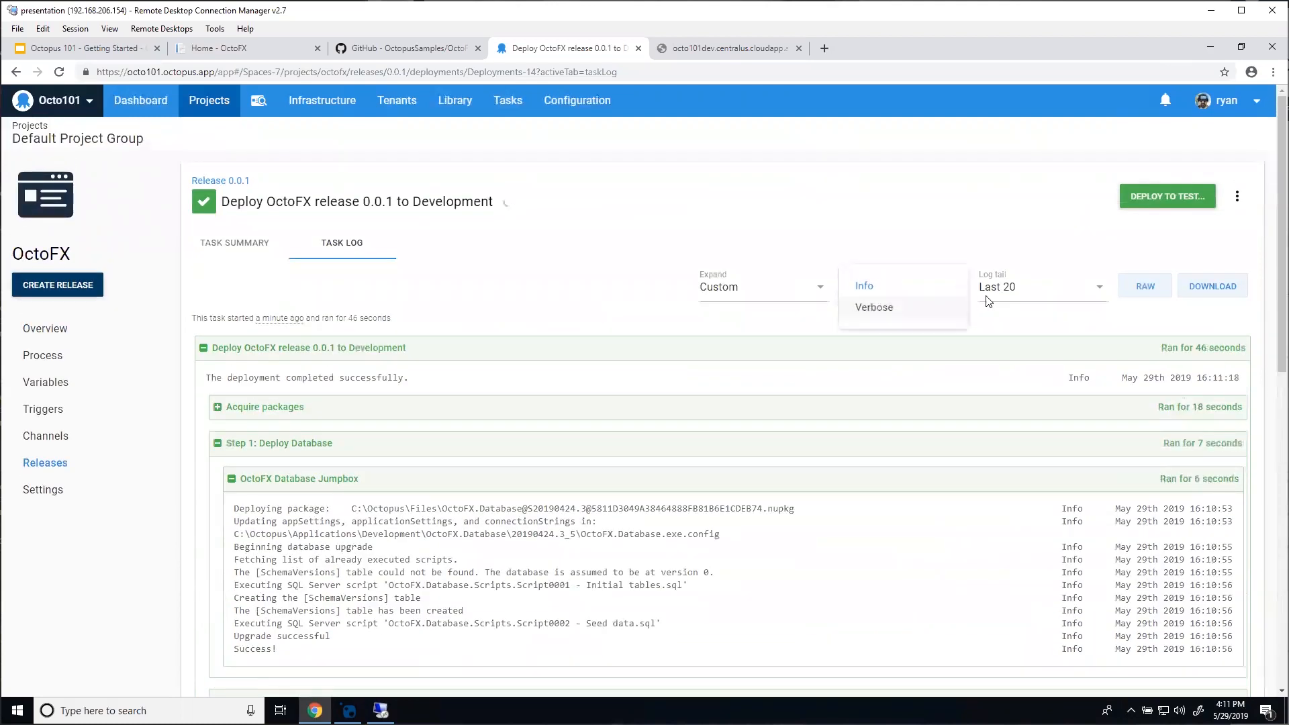
pyautogui.click(1011, 290)
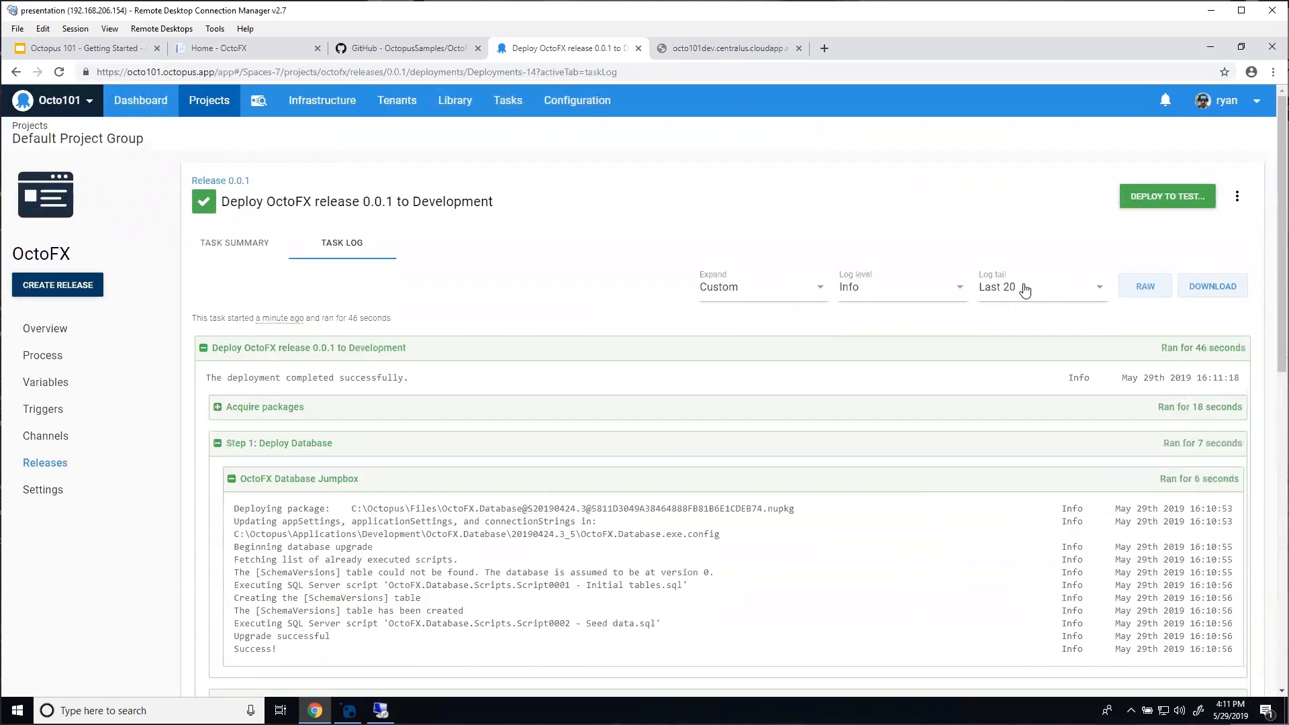
pyautogui.click(1161, 293)
# Step: Deploy release 0.0.1 to Test and bring up the octo101dev Development site tab
pyautogui.click(1164, 205)
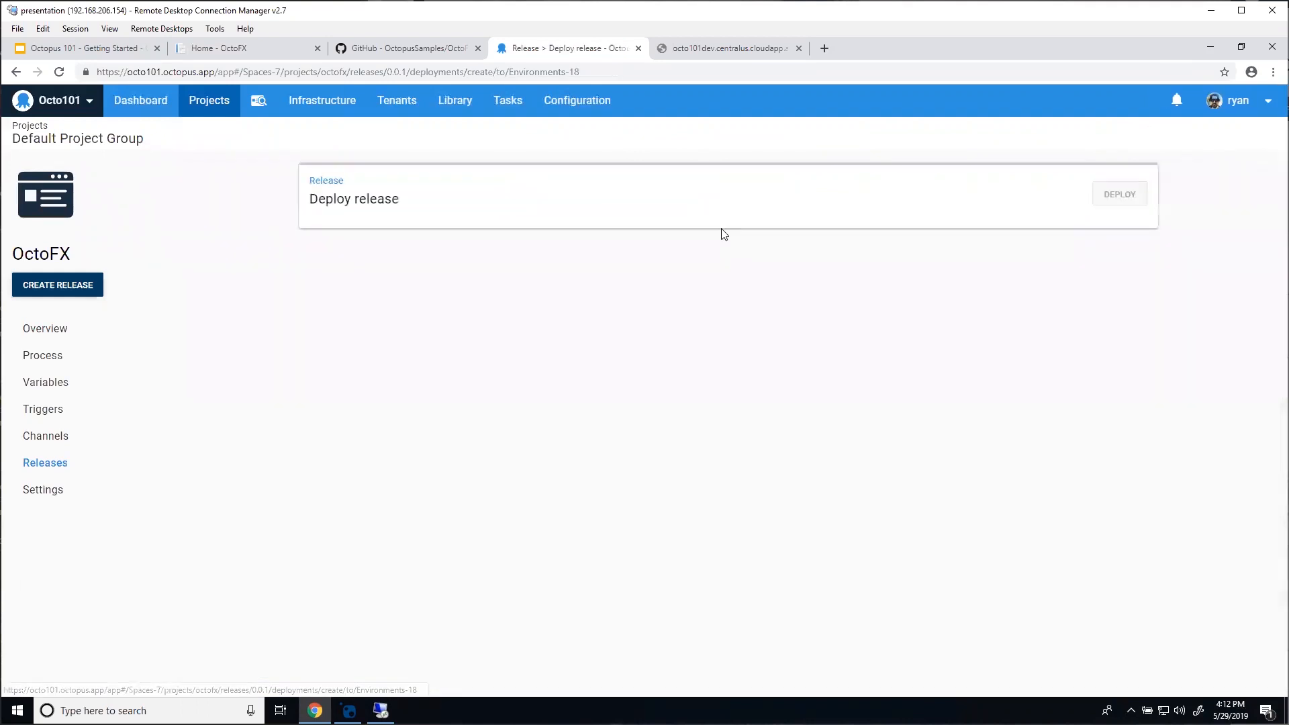
pyautogui.click(1127, 201)
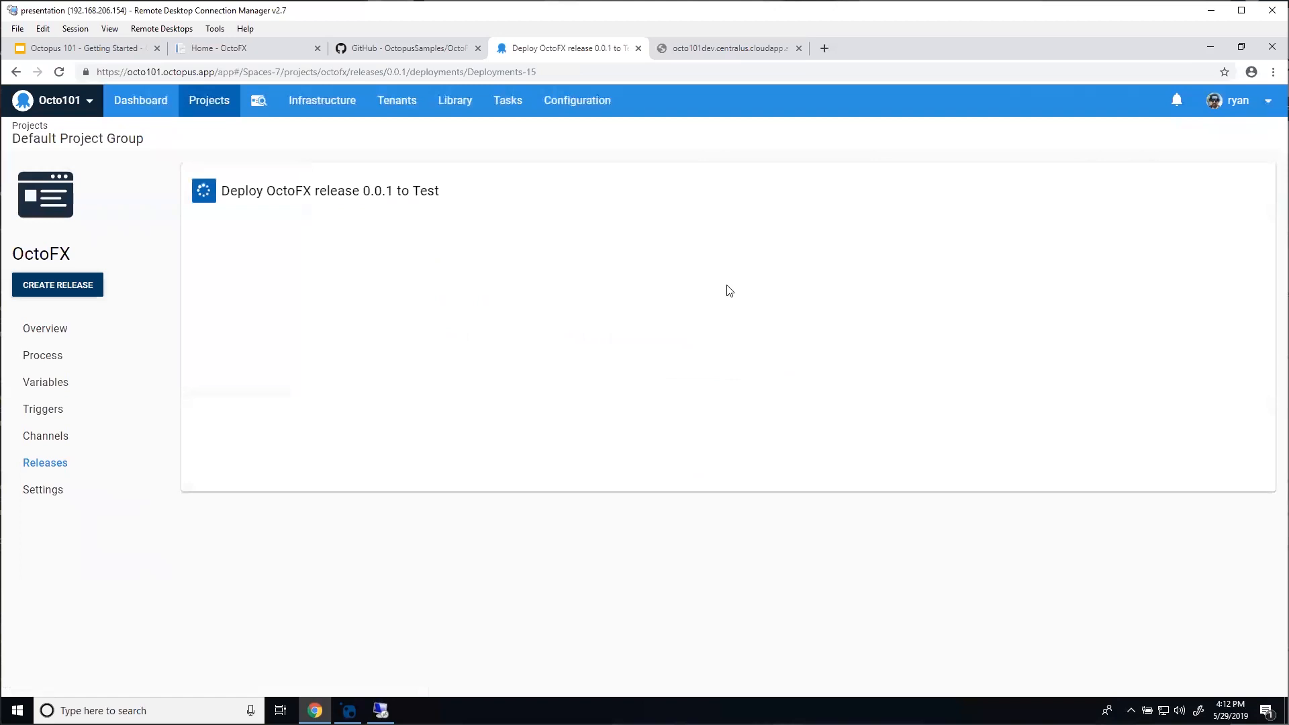
pyautogui.click(715, 49)
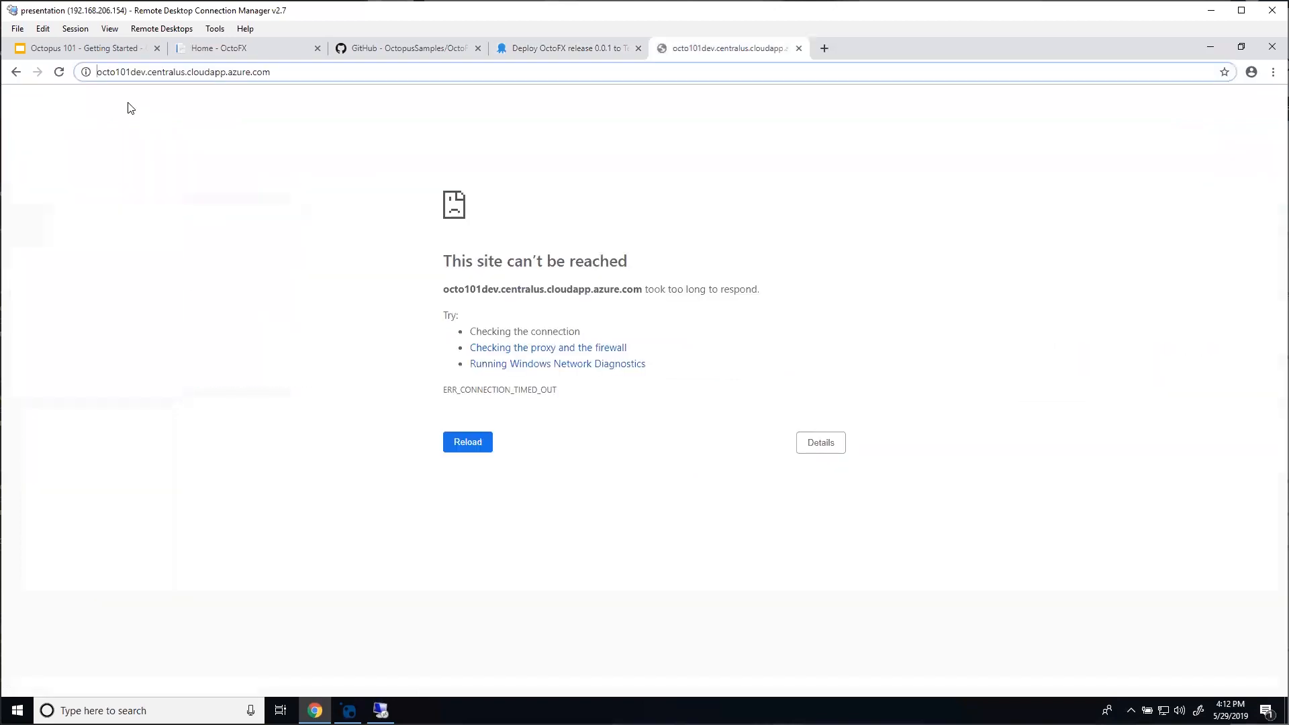
# Step: Reload the octo101dev site until the OctoFX rates home page loads, then return to the Test deployment
pyautogui.click(58, 73)
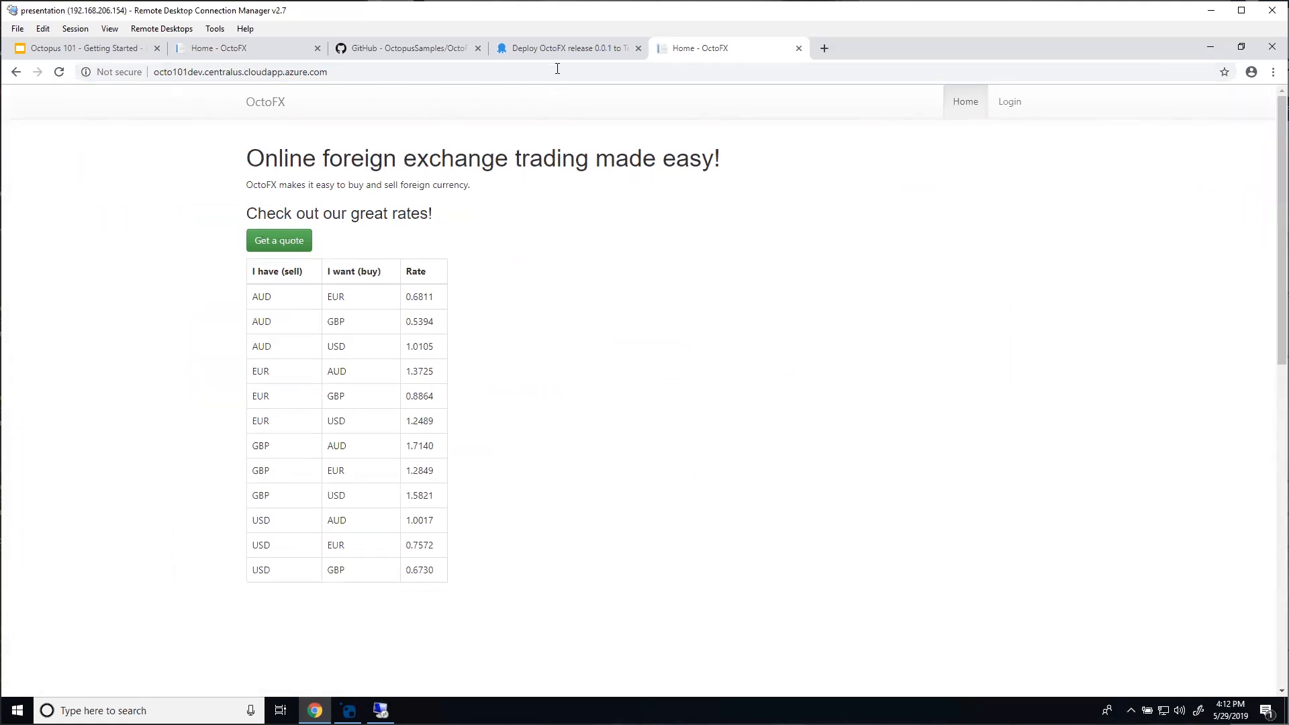
pyautogui.click(567, 49)
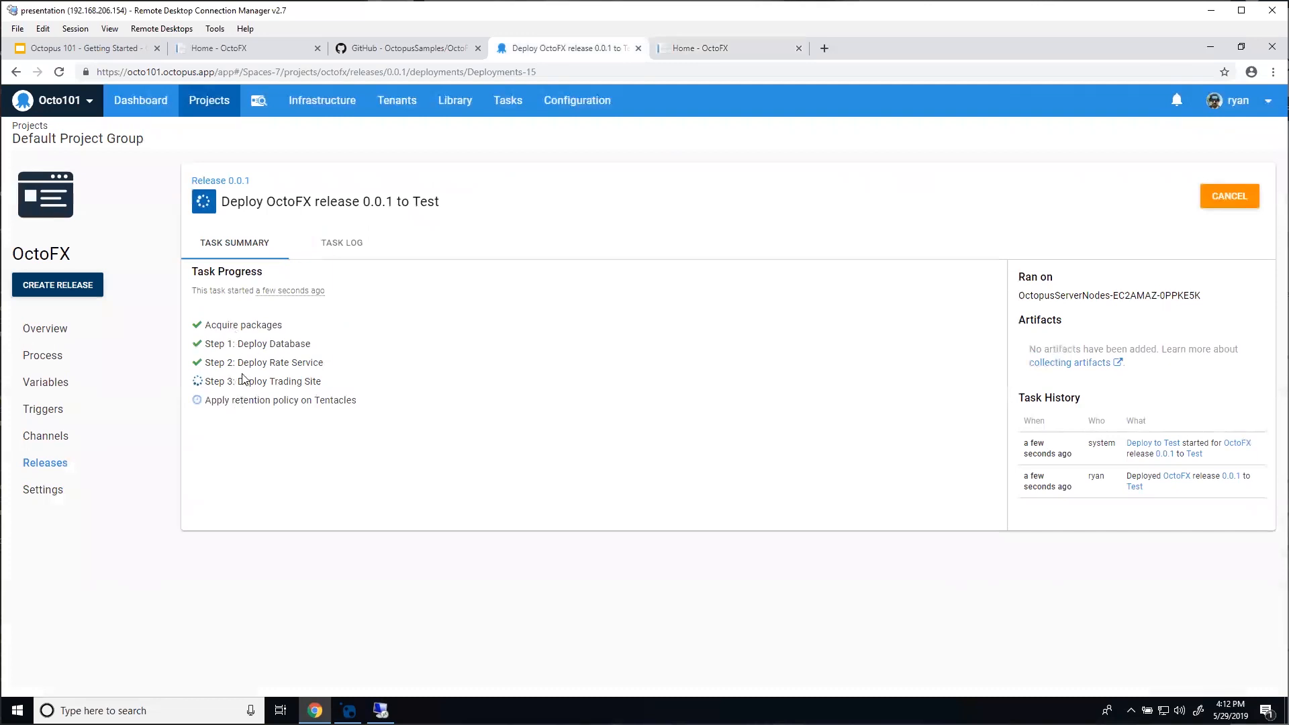
# Step: Review the Test deployment's task log, expanding the Rate Service and Trading Site steps
pyautogui.click(260, 349)
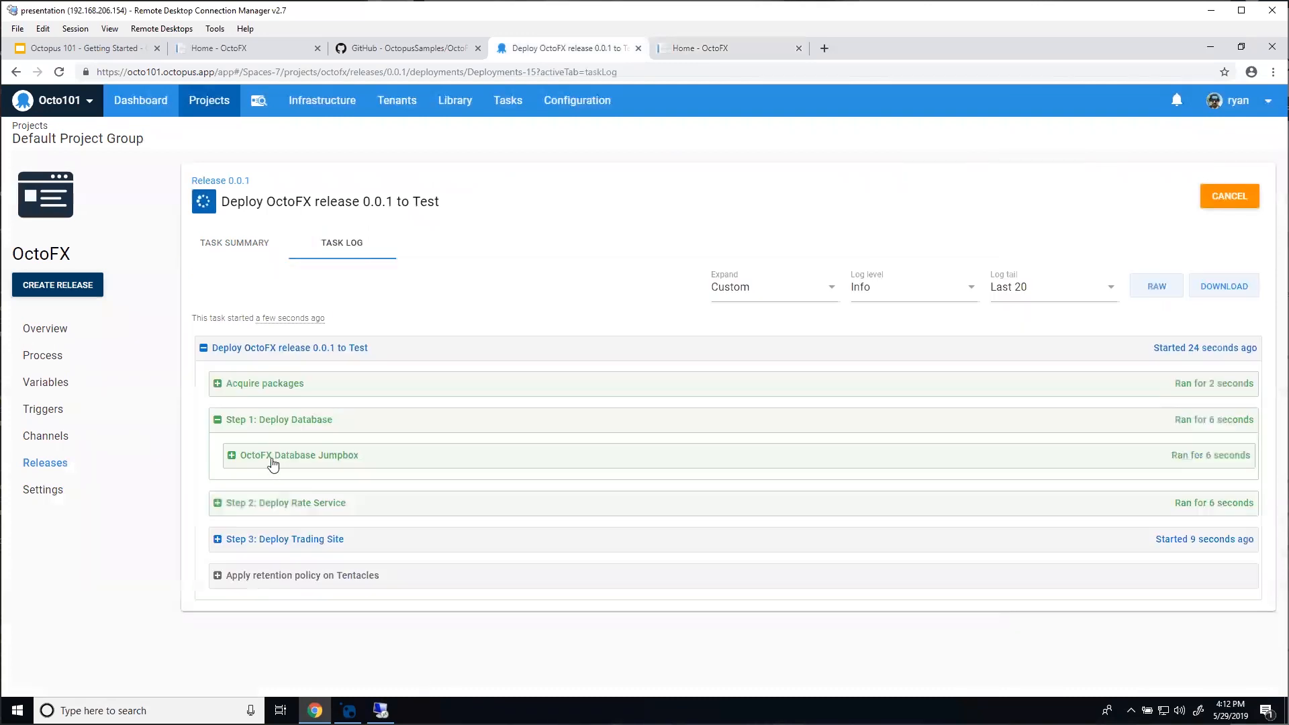
pyautogui.click(278, 508)
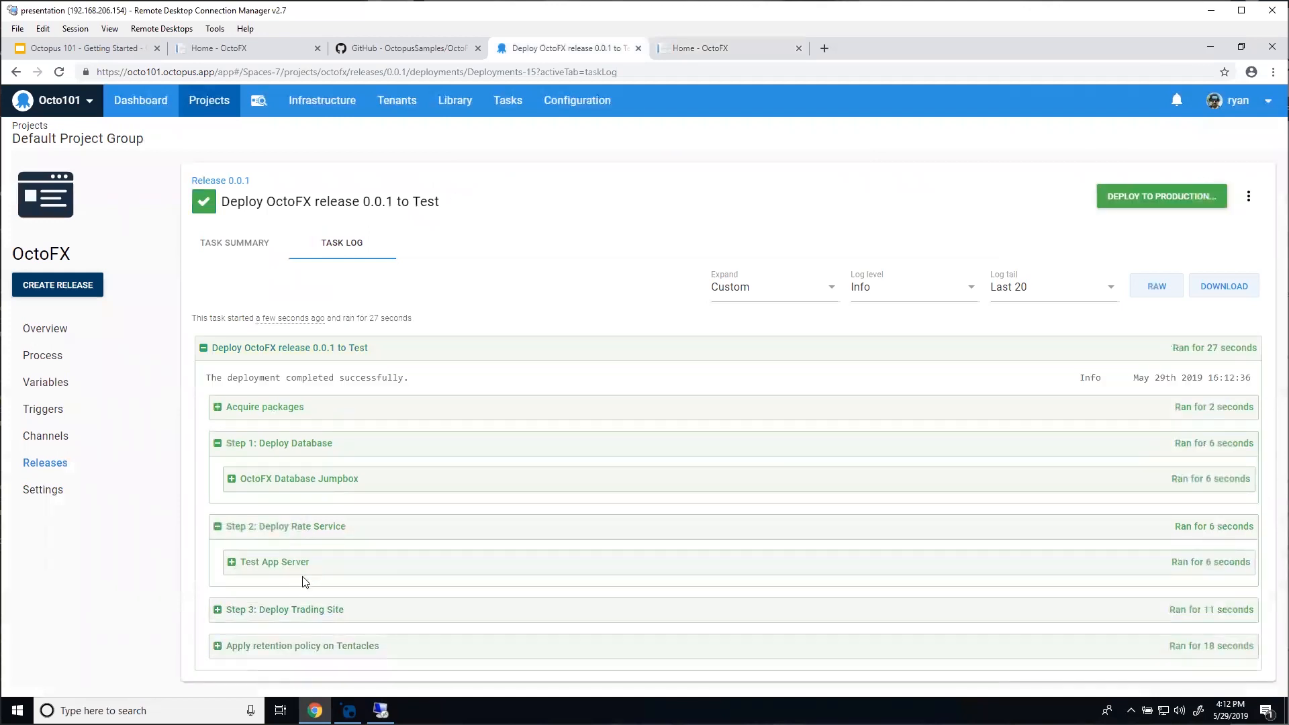
pyautogui.click(296, 612)
pyautogui.scroll(-1, 302, 604)
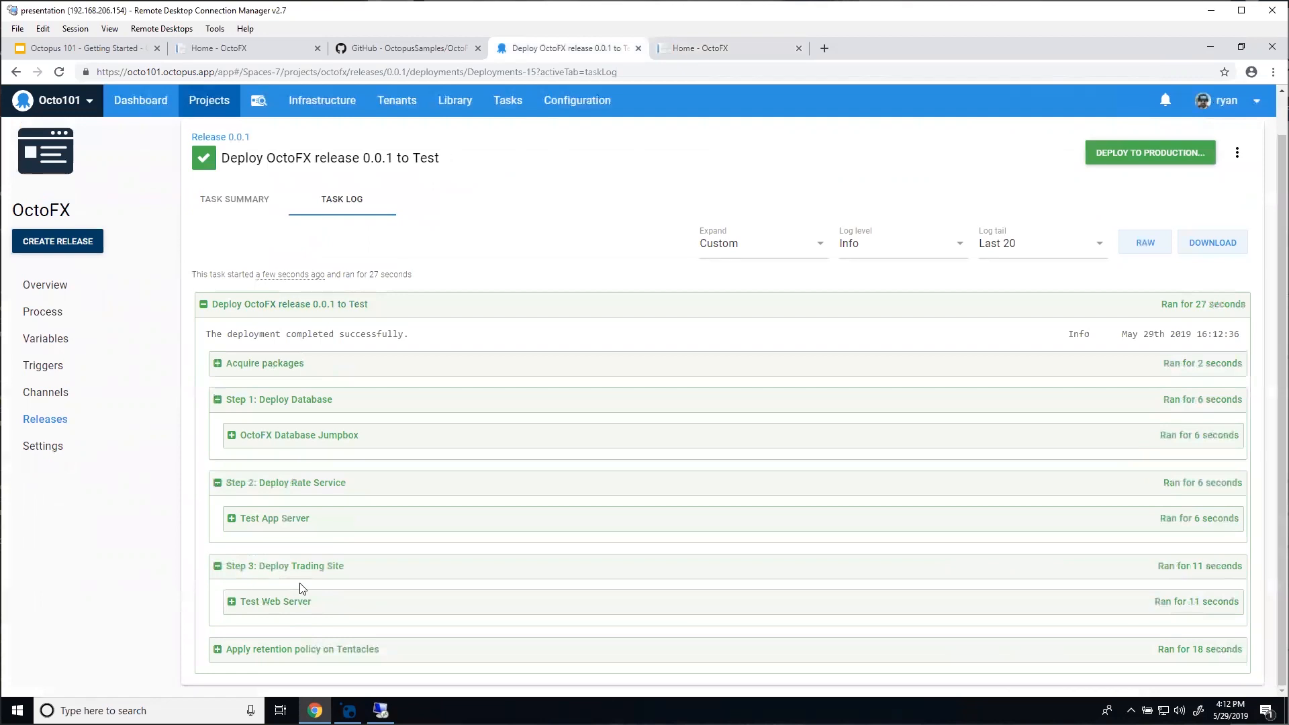
pyautogui.scroll(1, 974, 436)
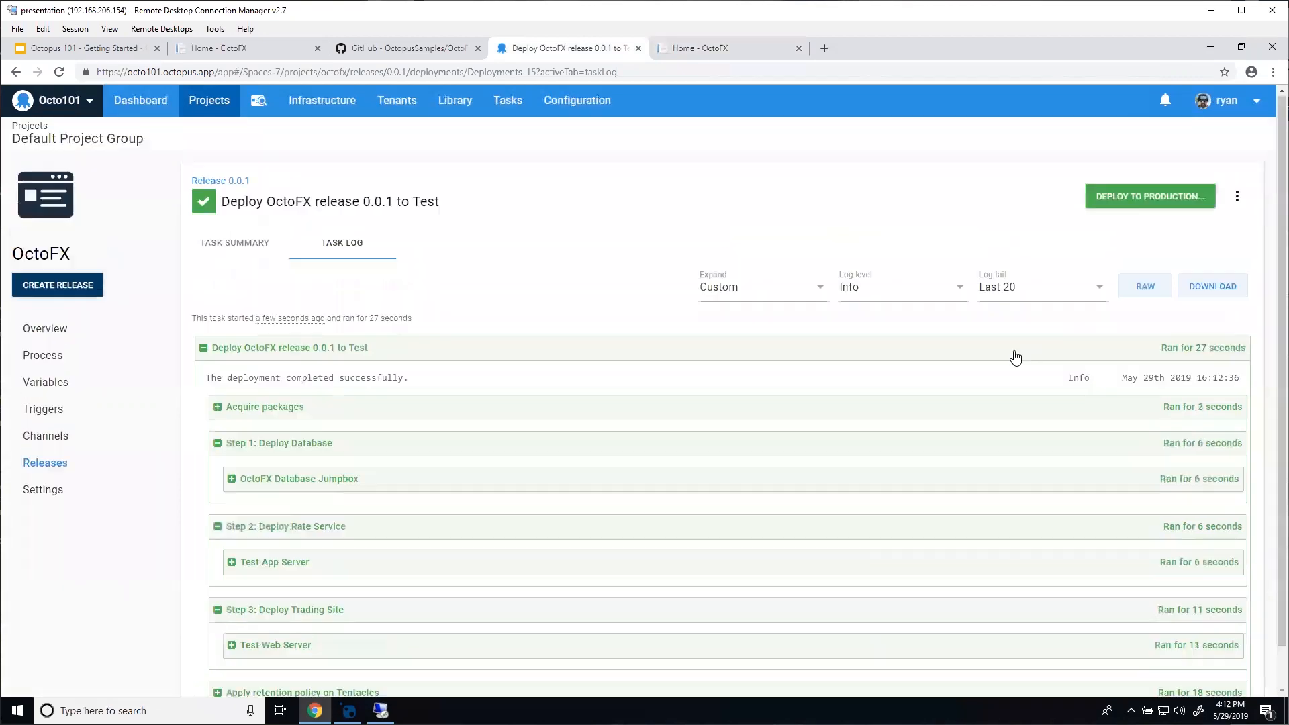
# Step: Deploy release 0.0.1 to Production and open the Release 0.0.1 page
pyautogui.click(1118, 199)
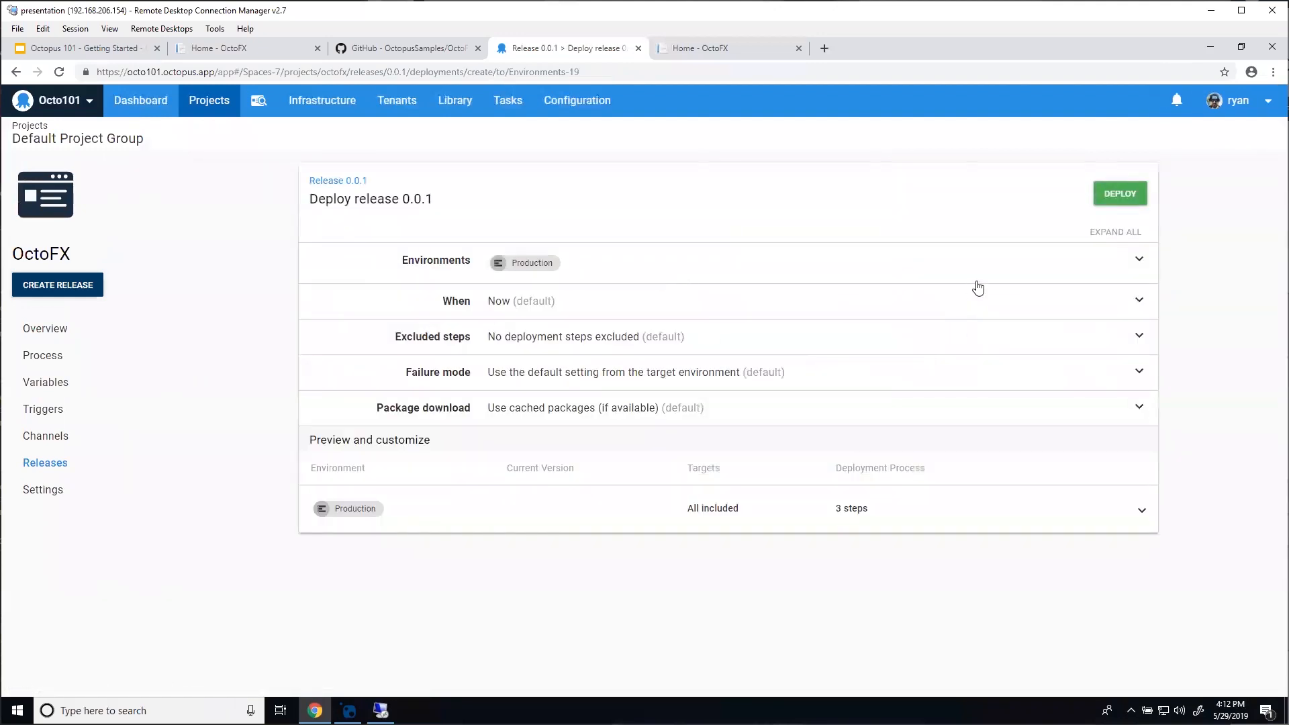
pyautogui.click(1118, 195)
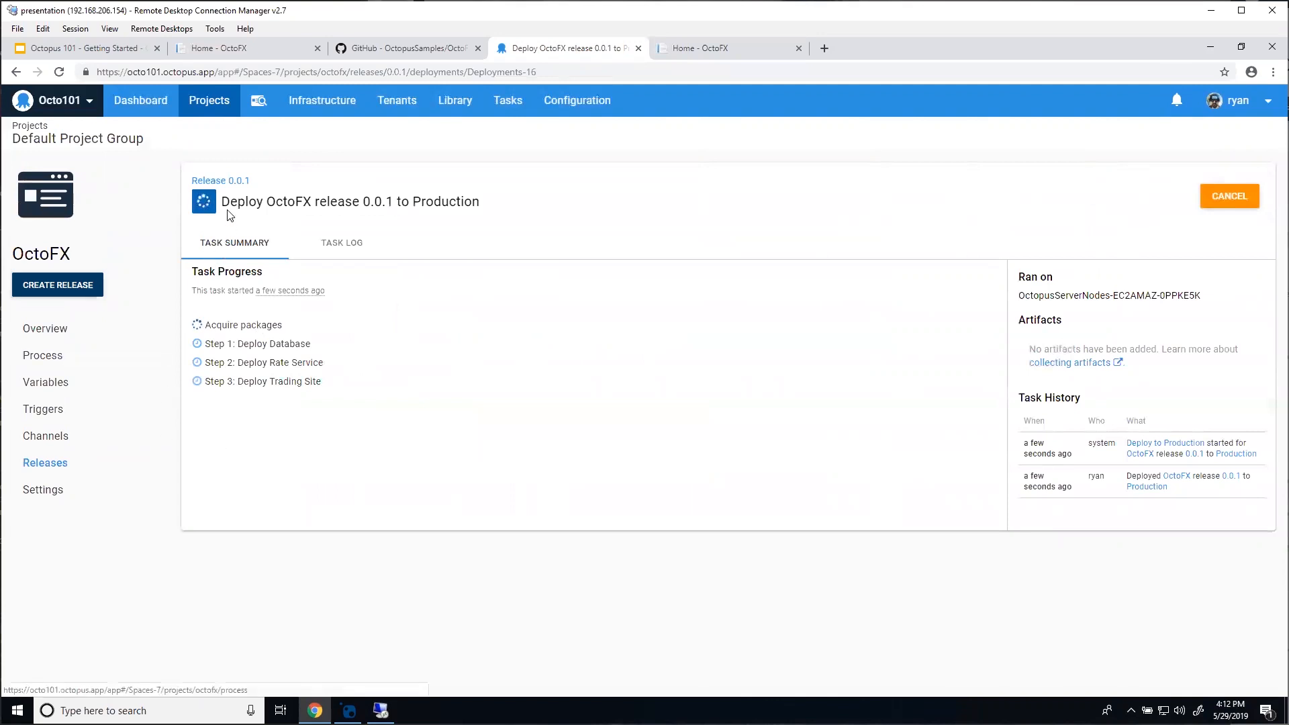
pyautogui.click(235, 183)
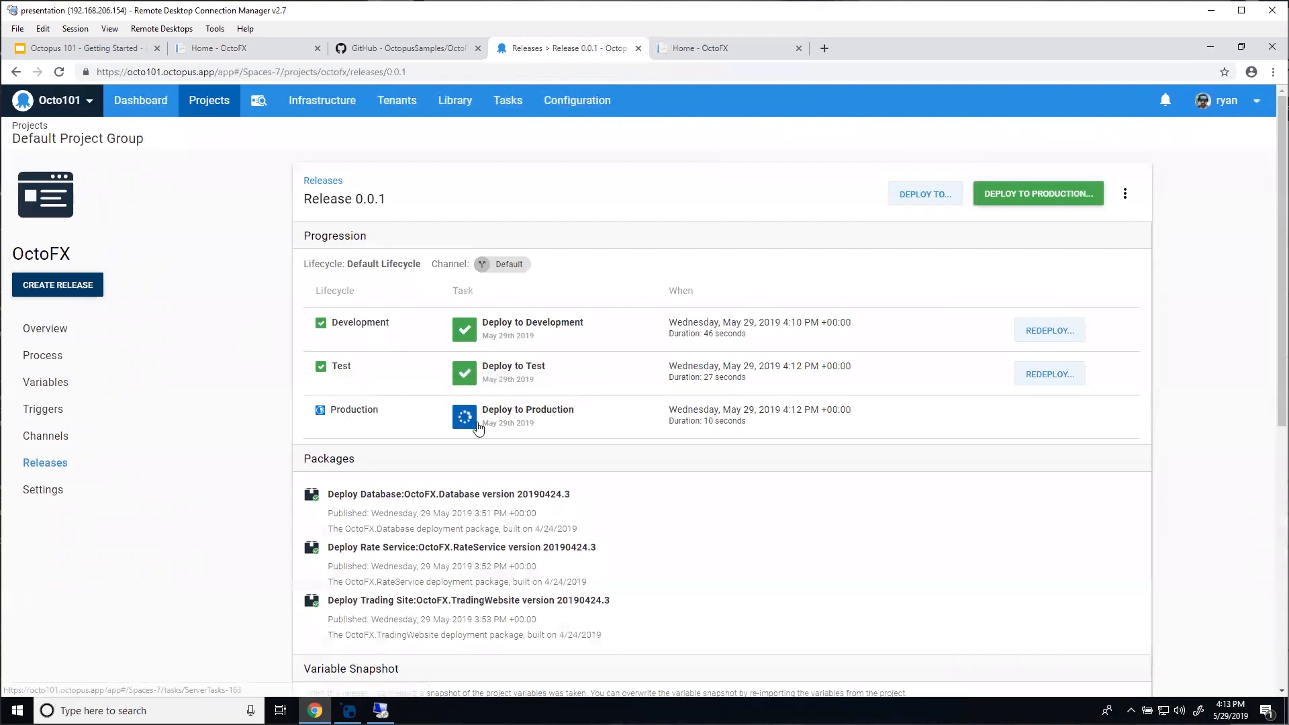
# Step: Check the release 0.0.1 page, then go through the OctoFX overview to the main dashboard
pyautogui.scroll(-7, 387, 428)
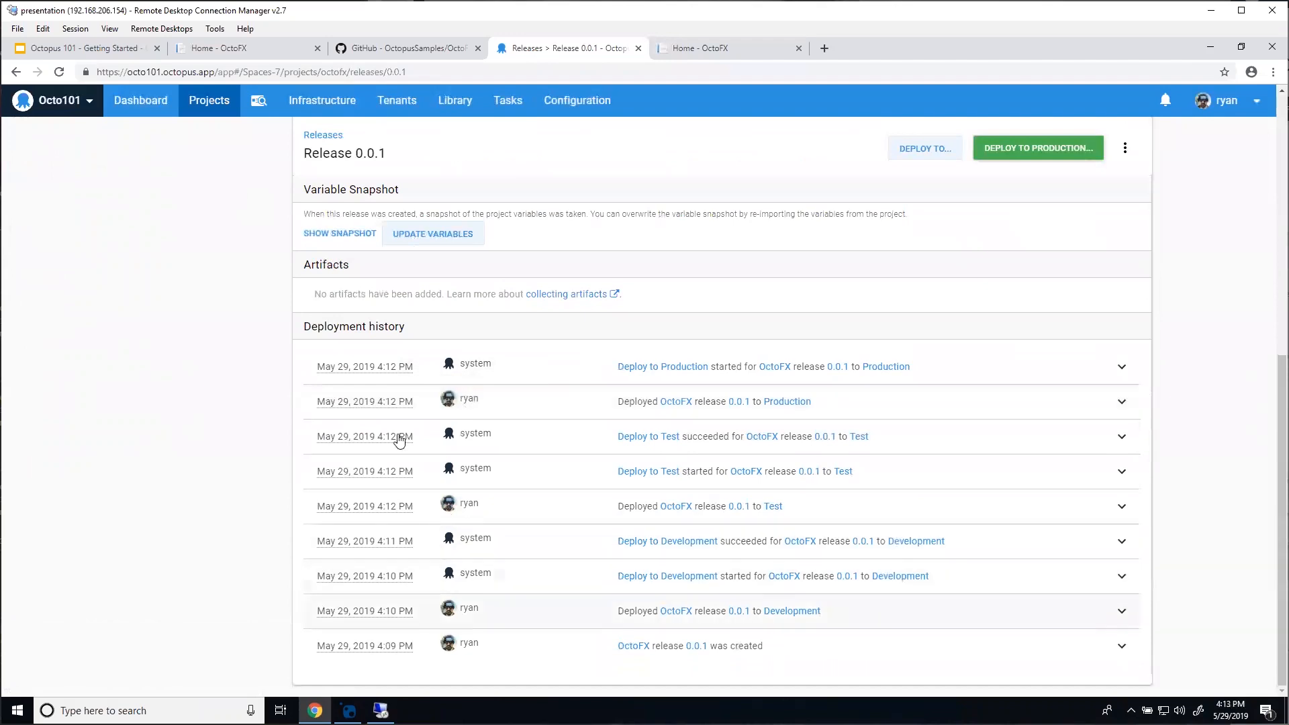
pyautogui.scroll(2, 210, 441)
pyautogui.scroll(-2, 417, 405)
pyautogui.scroll(10, 173, 342)
pyautogui.scroll(1, 221, 363)
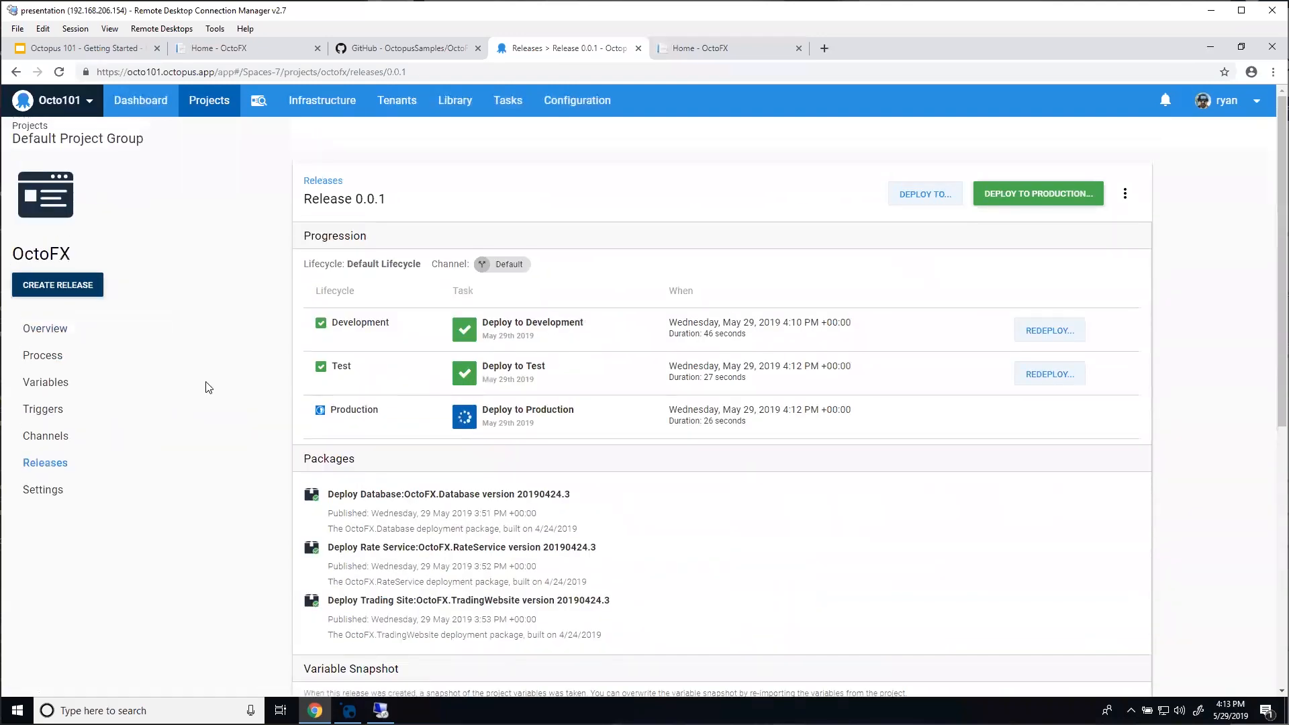
pyautogui.click(95, 324)
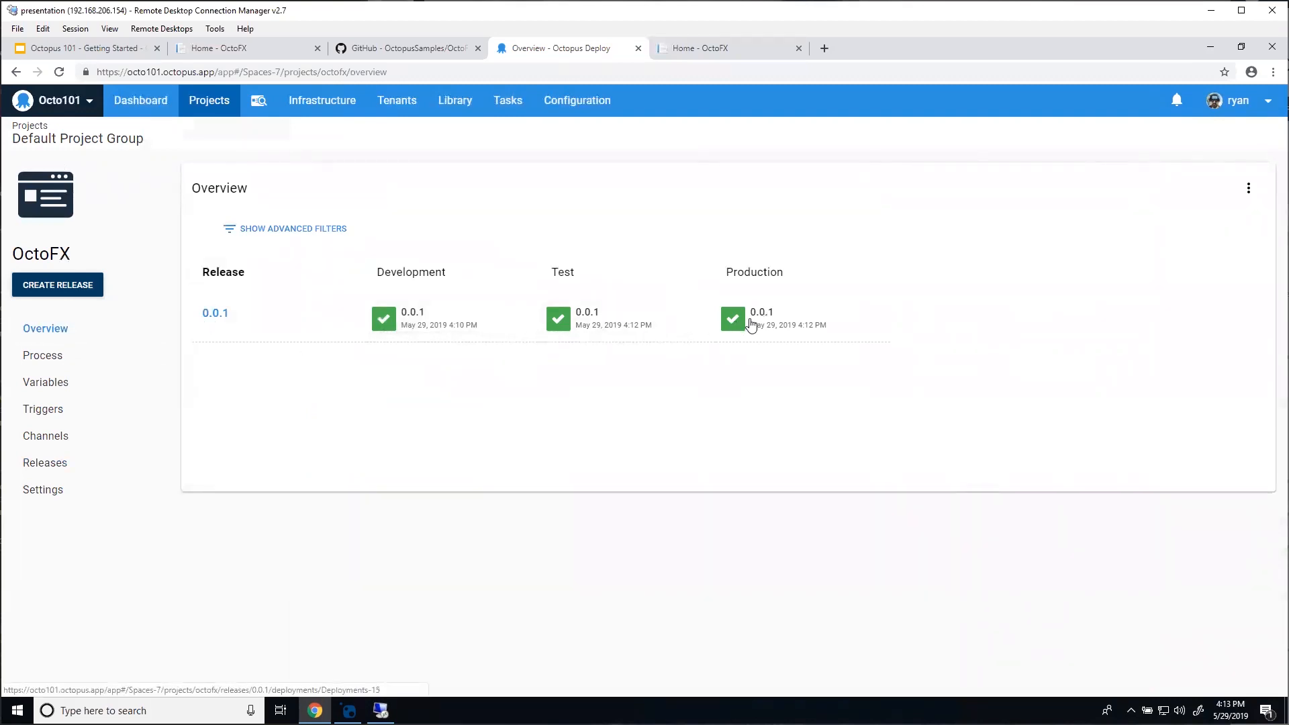
pyautogui.click(157, 113)
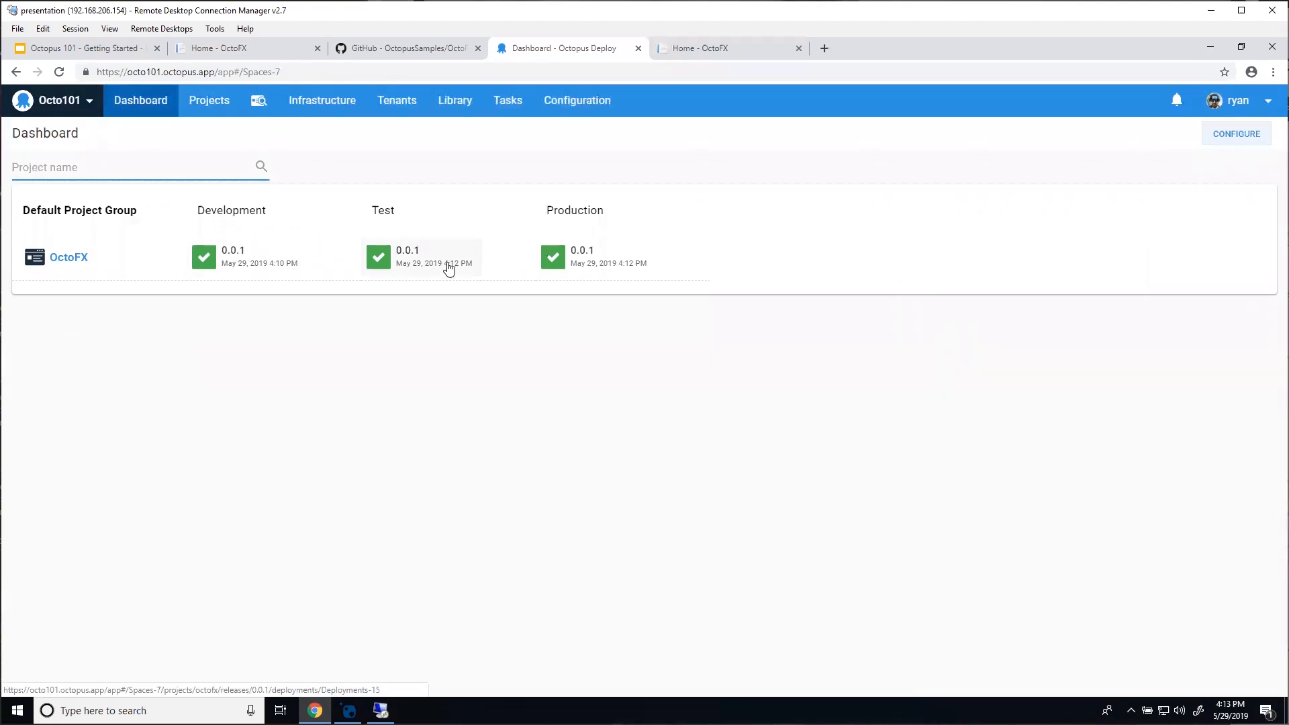
pyautogui.click(613, 258)
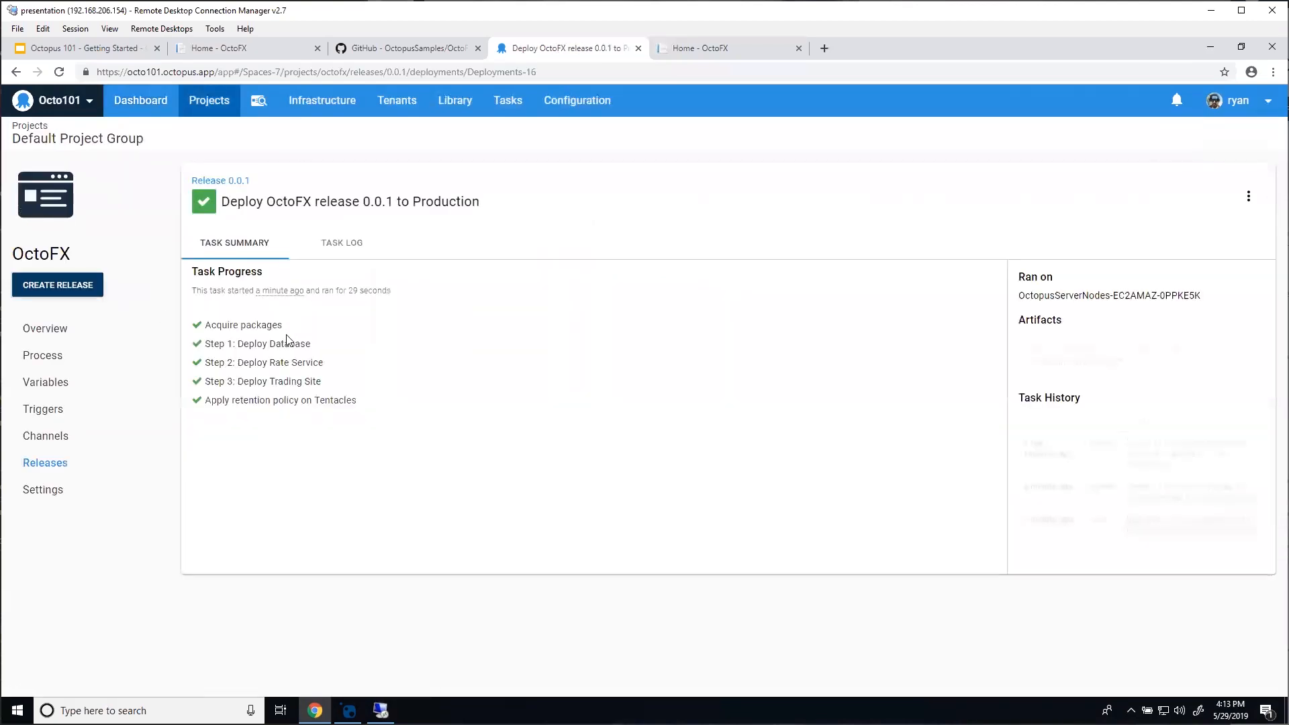
pyautogui.click(270, 349)
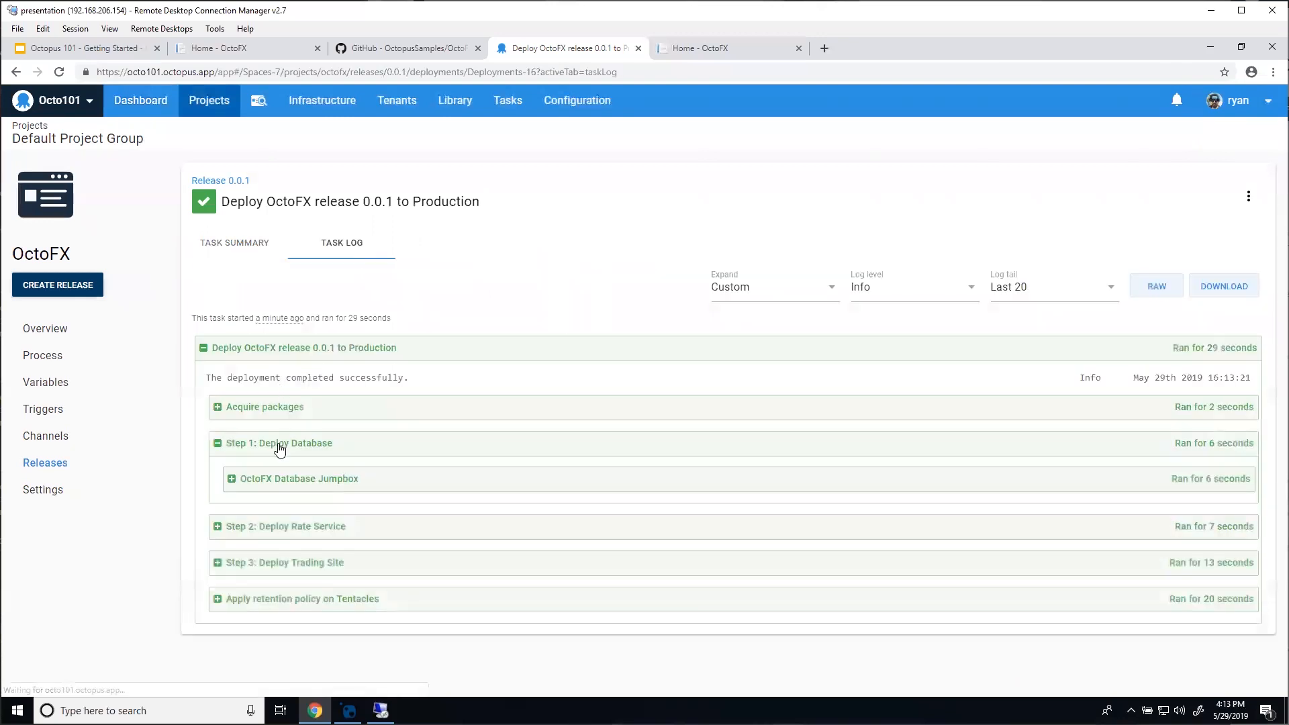
pyautogui.click(318, 529)
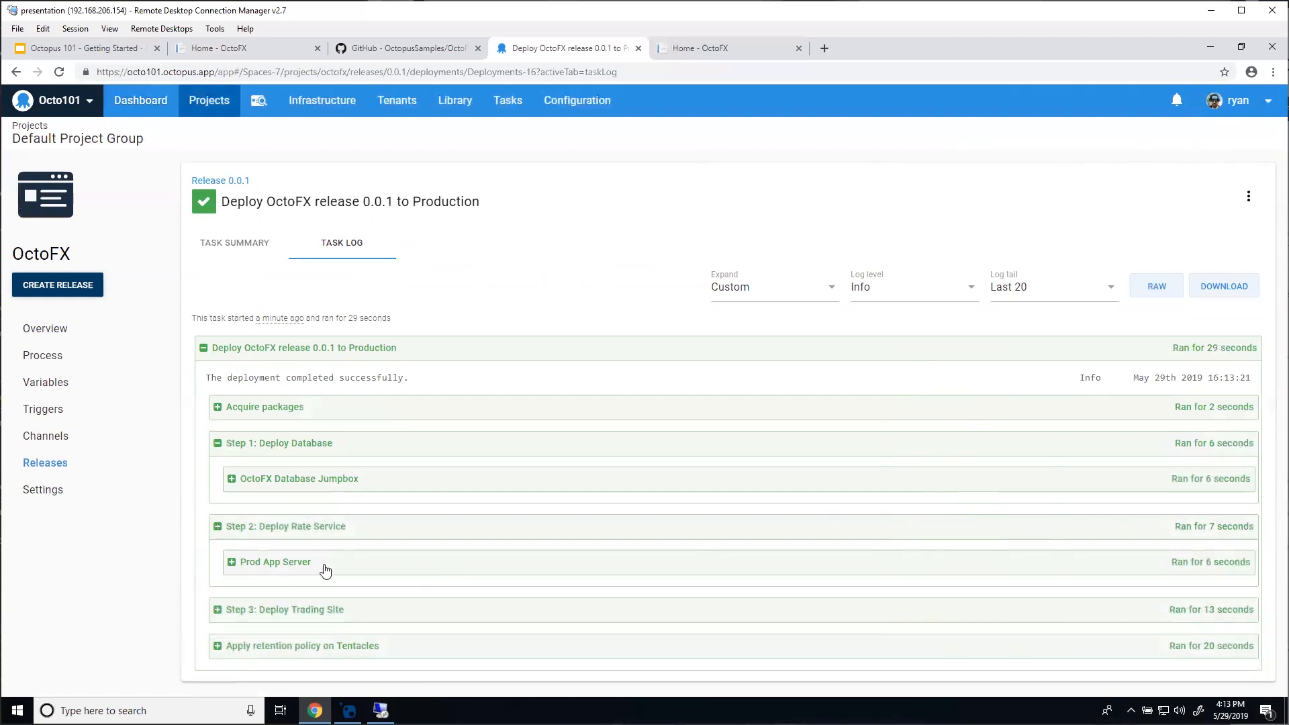
pyautogui.click(306, 611)
pyautogui.scroll(-1, 456, 452)
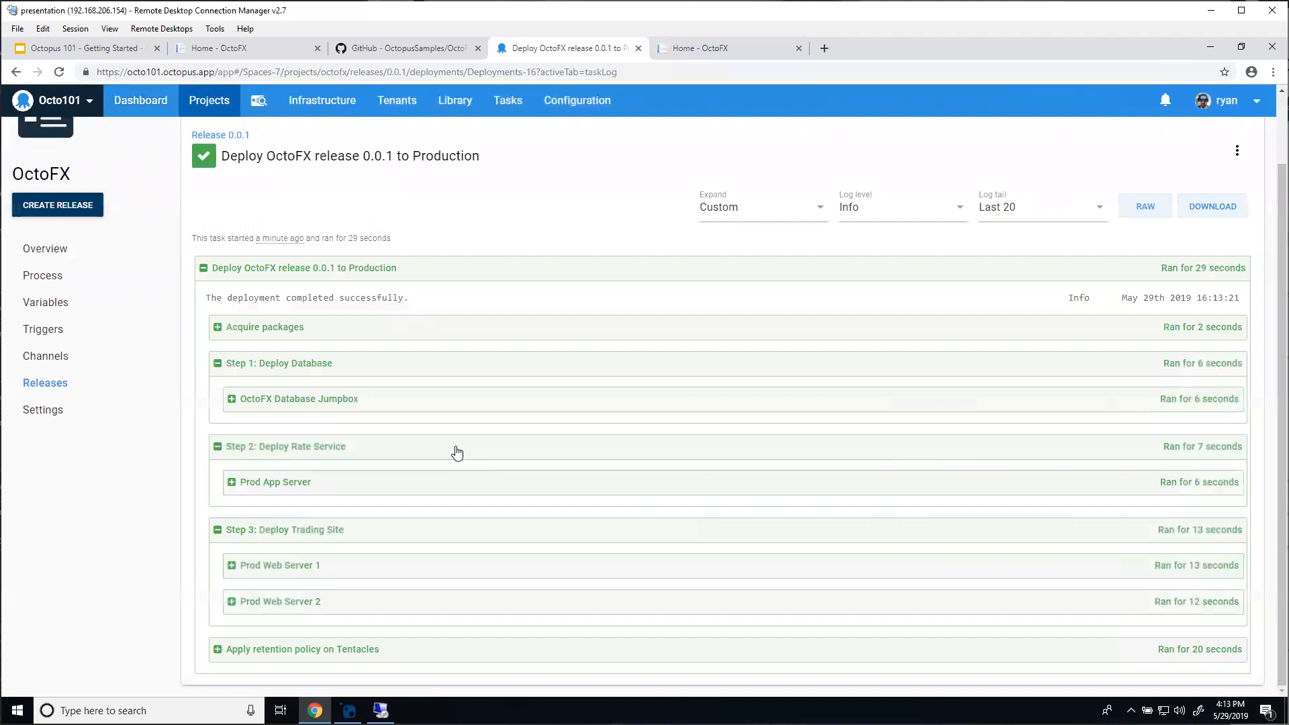
pyautogui.click(278, 569)
pyautogui.scroll(-4, 230, 467)
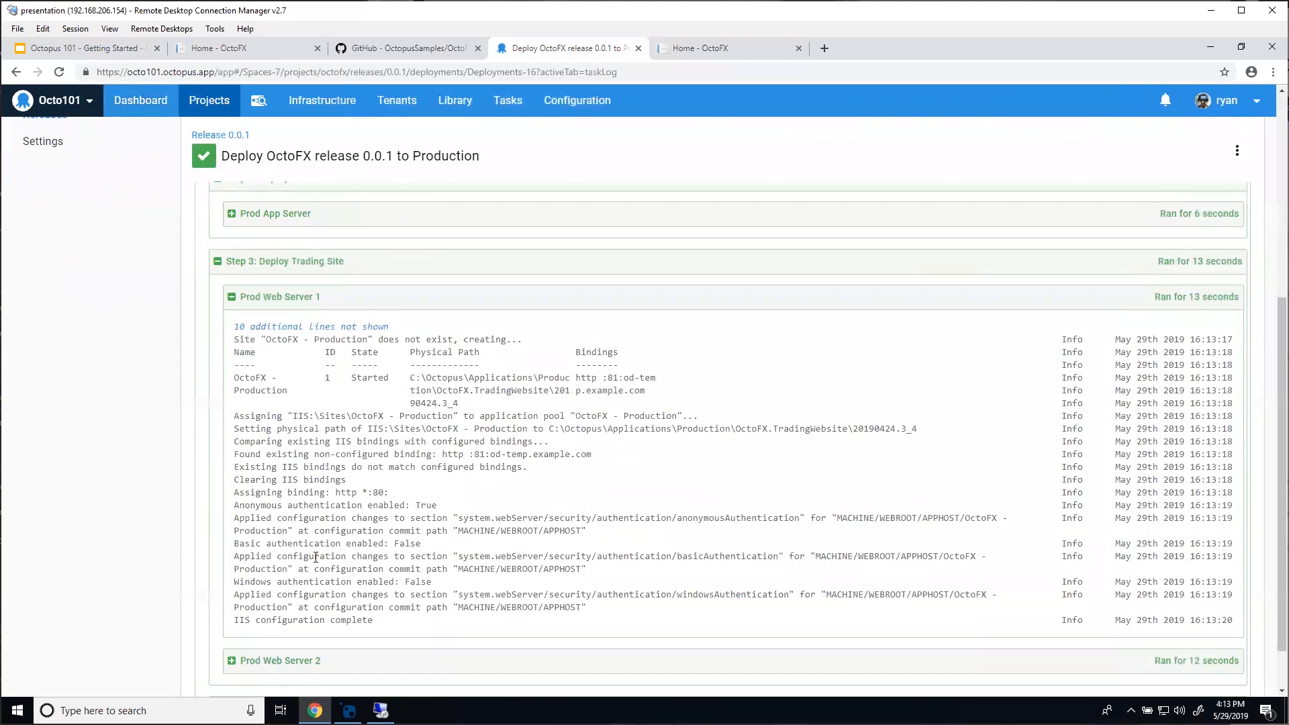
pyautogui.scroll(-1, 316, 557)
pyautogui.click(322, 602)
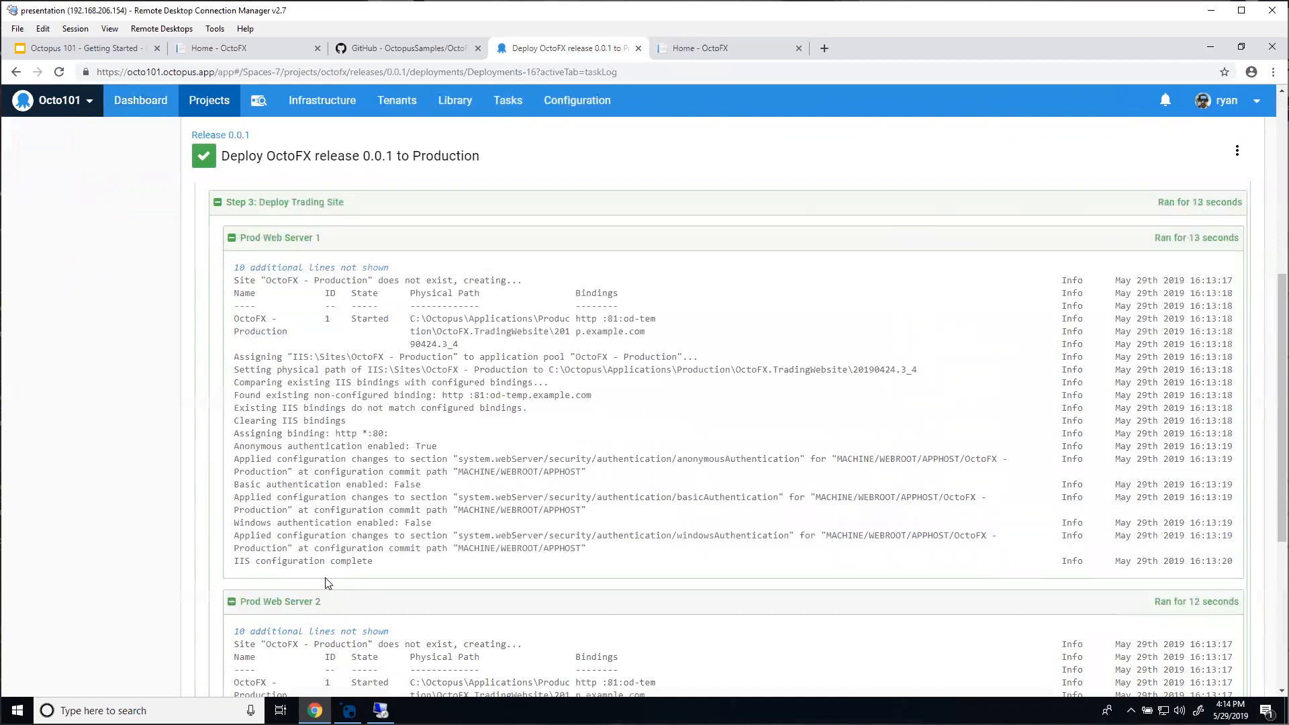
pyautogui.click(281, 601)
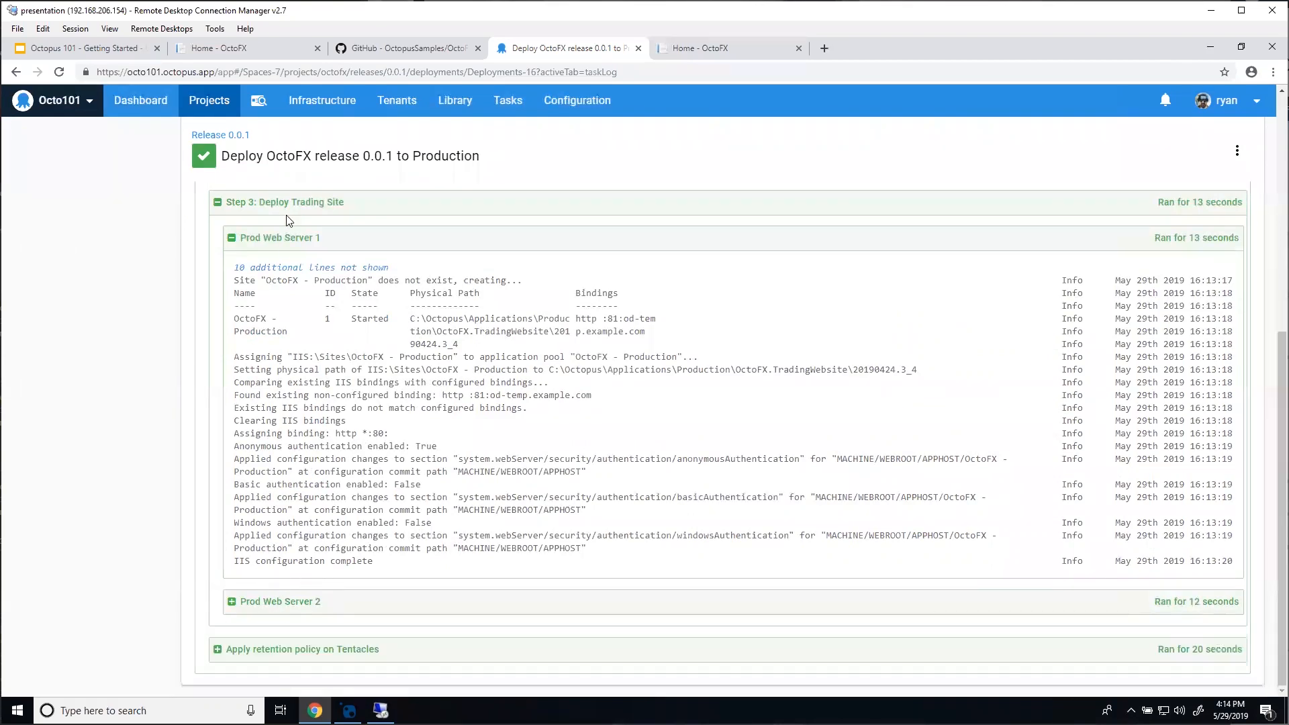
pyautogui.click(285, 239)
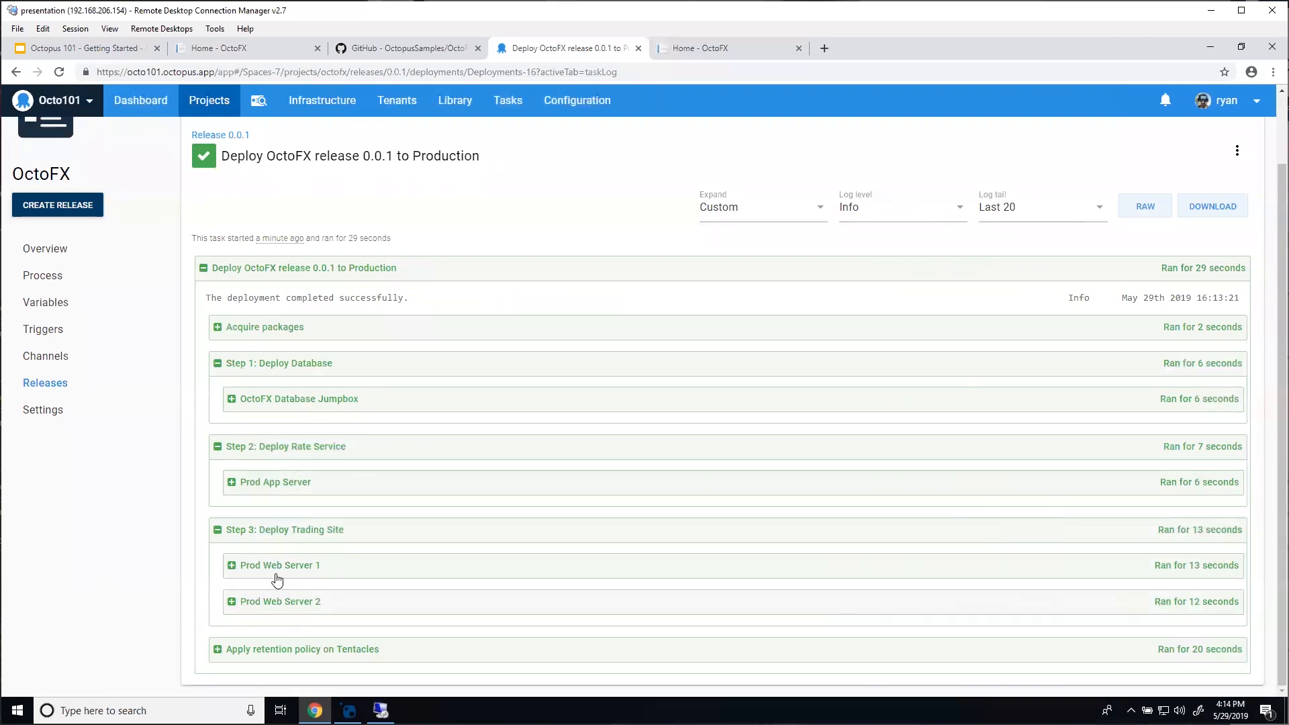
pyautogui.scroll(2, 300, 576)
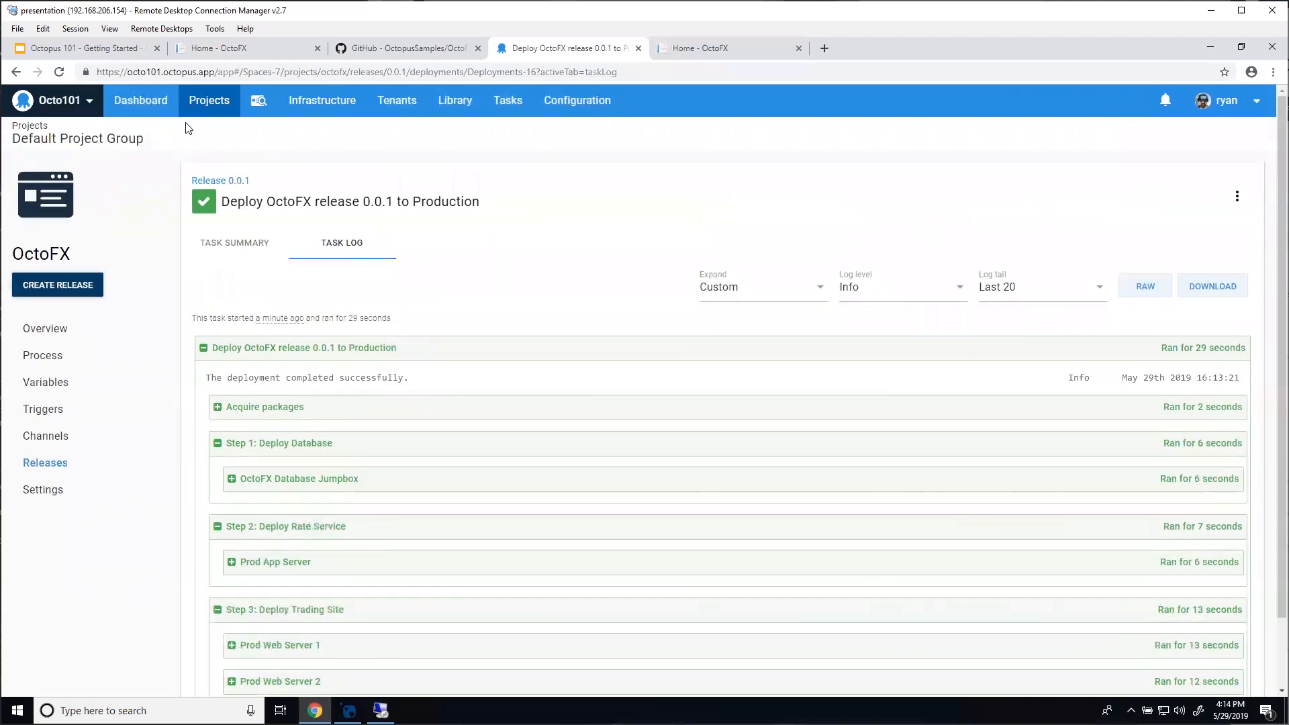
pyautogui.click(141, 102)
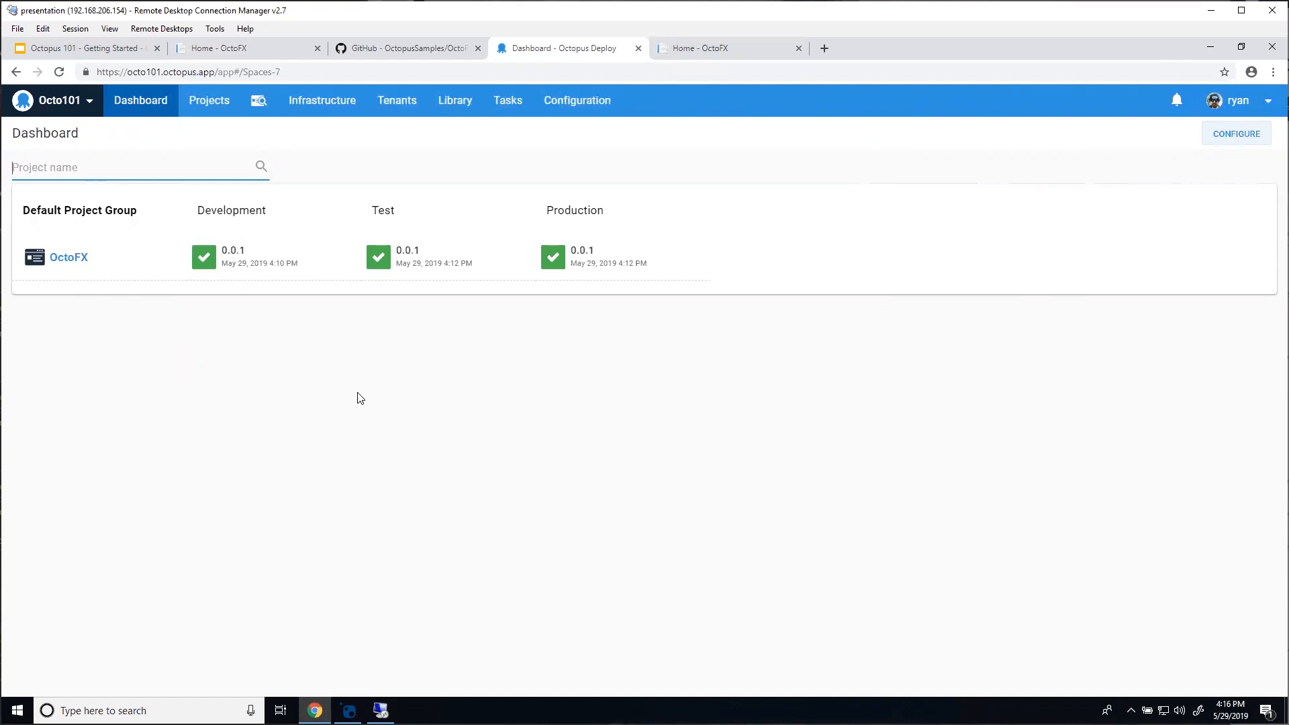
# Step: Create a new custom step template in the Library based on Deploy a Package
pyautogui.click(454, 106)
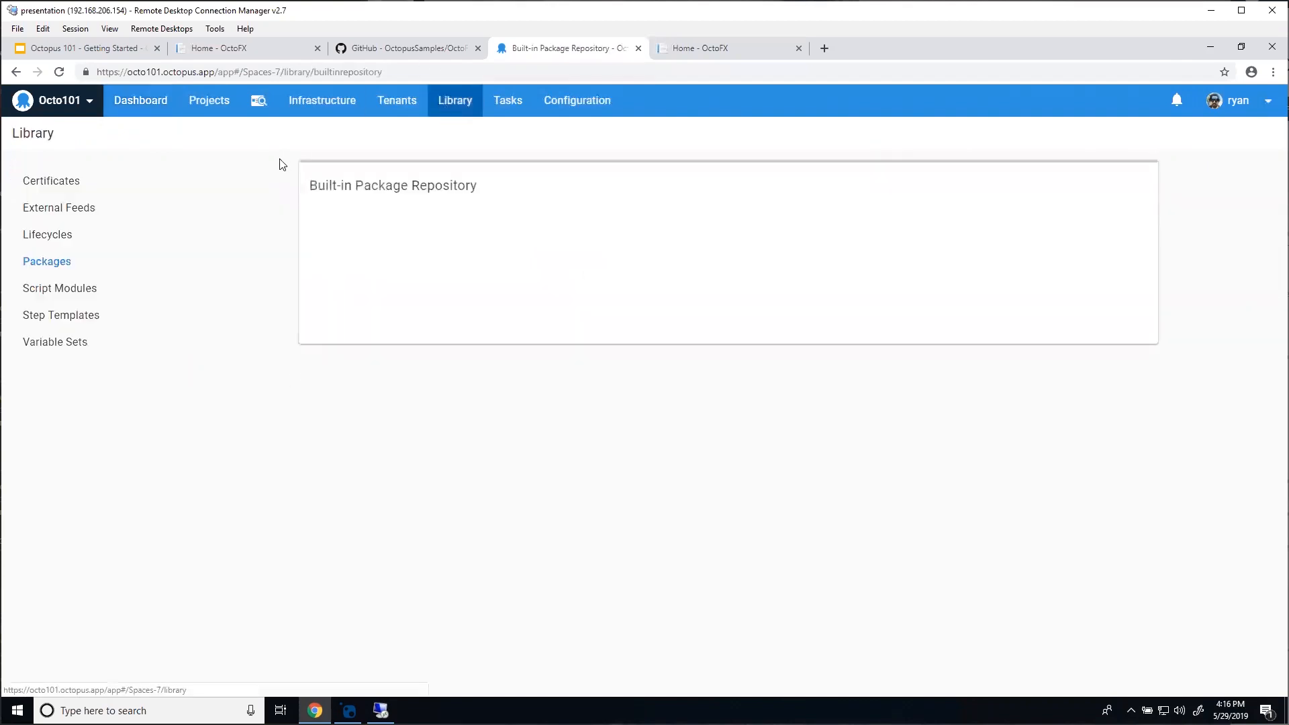
pyautogui.click(79, 323)
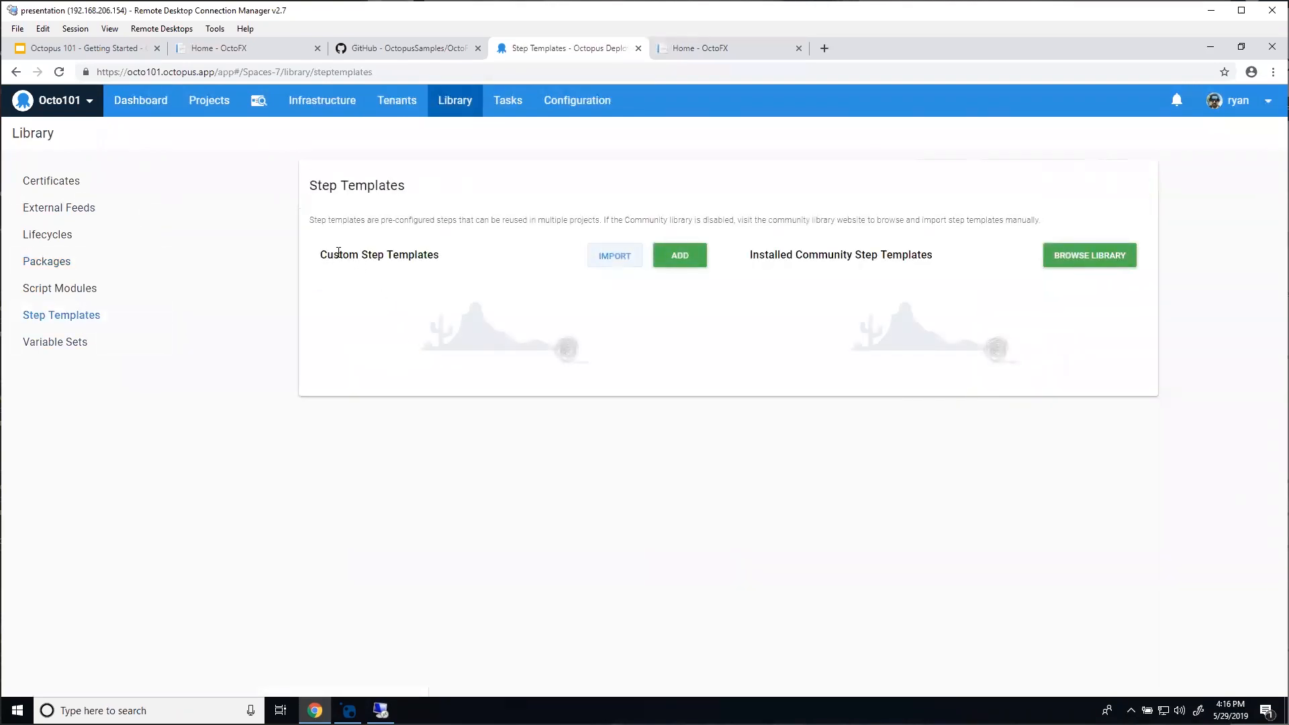
pyautogui.click(705, 260)
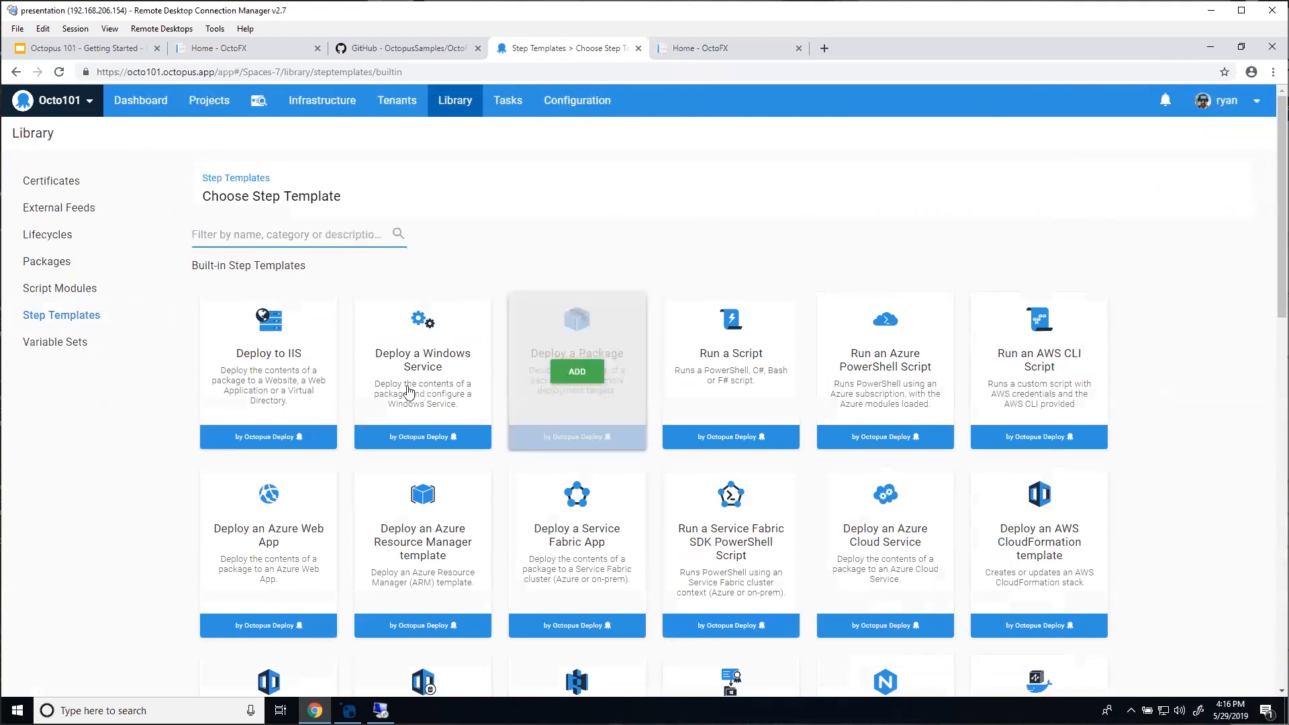
pyautogui.moveTo(568, 380)
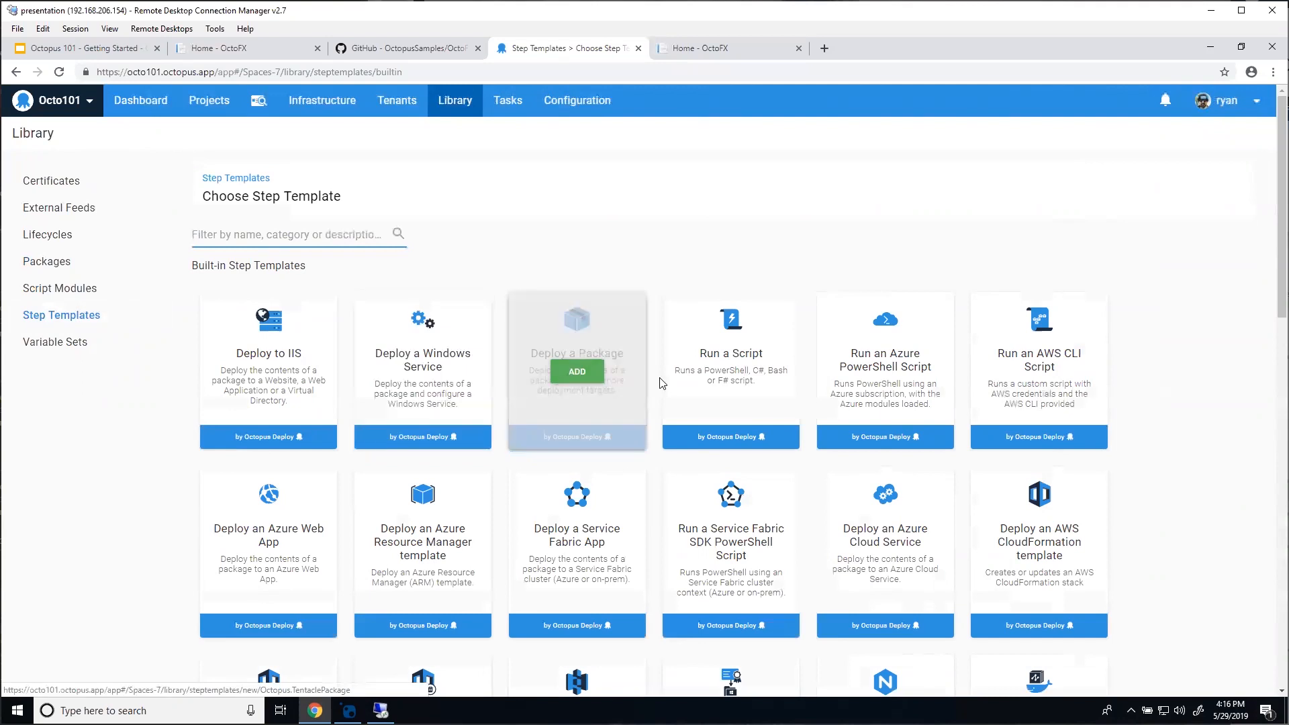
pyautogui.click(574, 380)
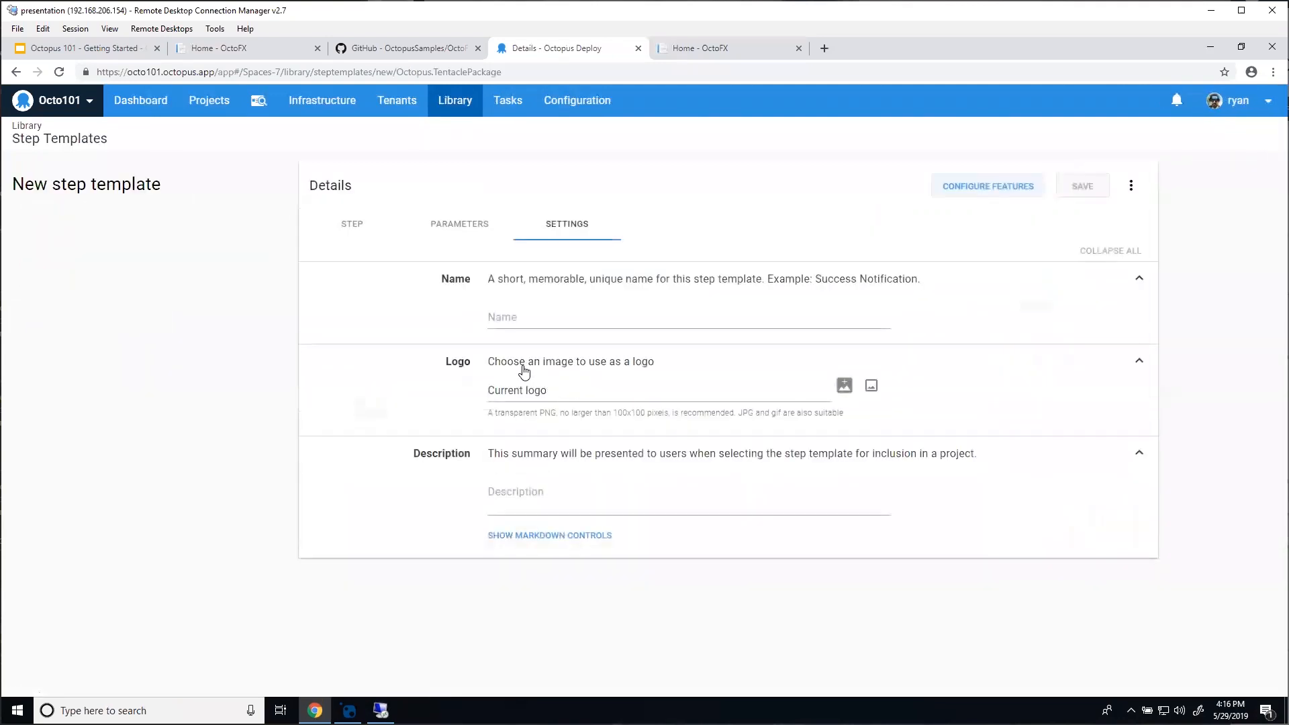
# Step: Name the template 'Deploy OctoFX Database' and move on to its parameters
pyautogui.click(547, 310)
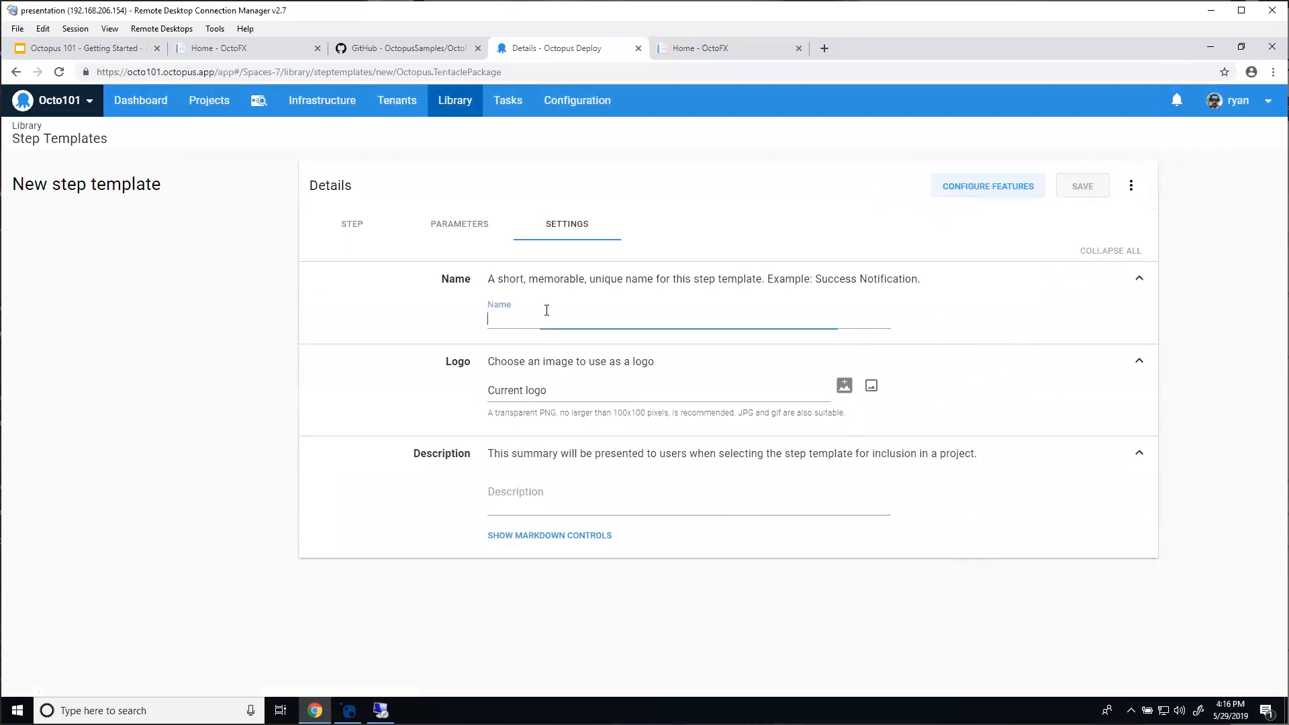
pyautogui.write('Deplo')
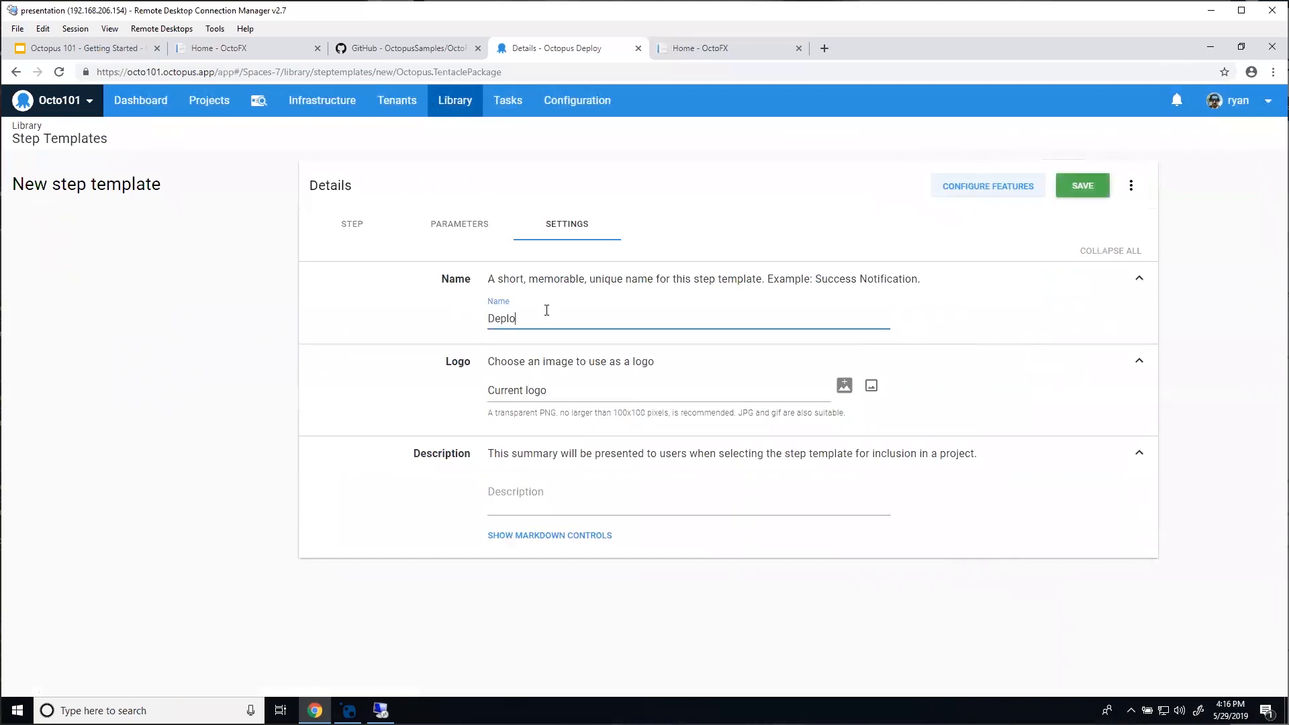
pyautogui.write('y OctoFX Database')
pyautogui.click(462, 238)
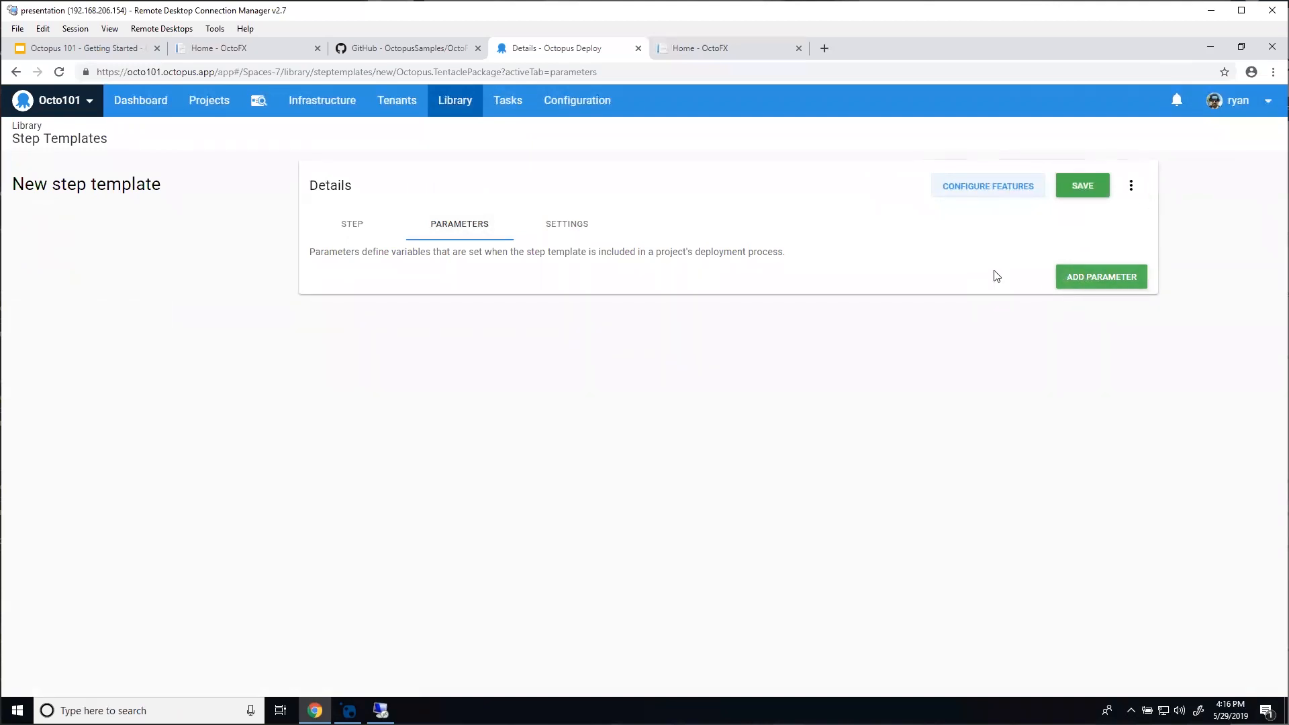
# Step: Add a 'Port' parameter with label Port, single-line text box, default value 80
pyautogui.click(1074, 278)
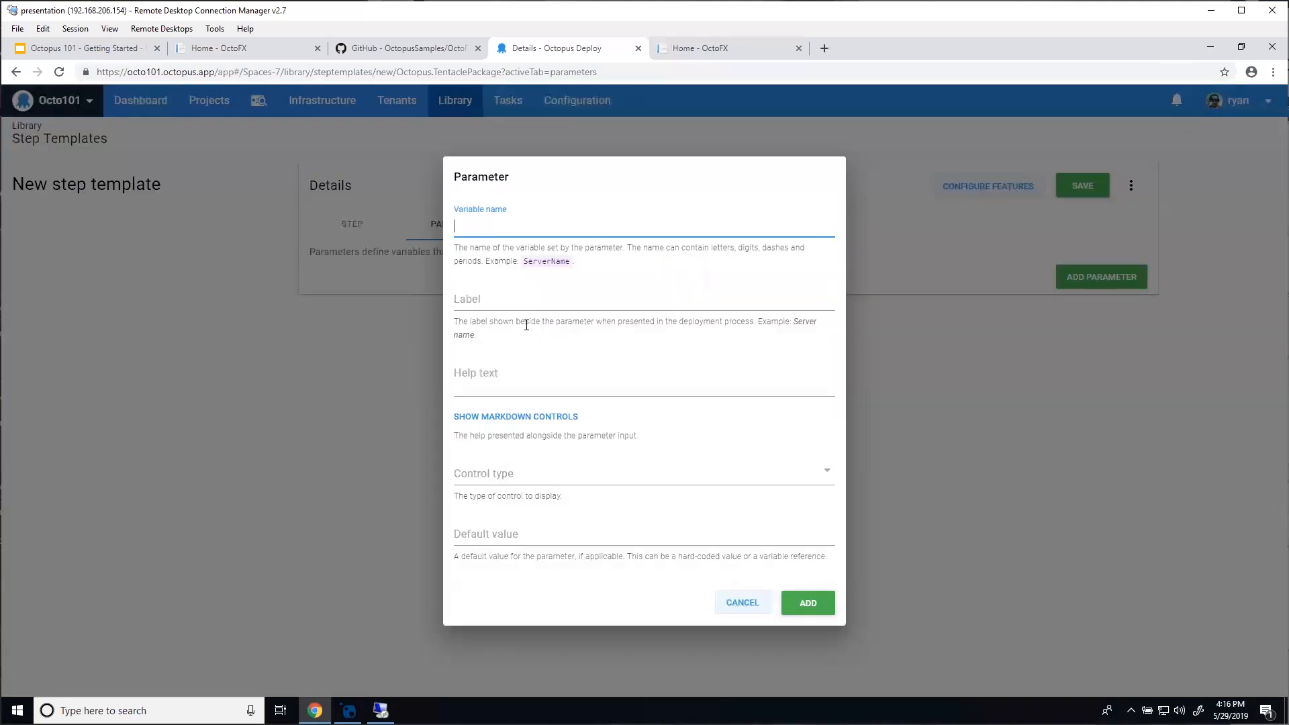
pyautogui.write('Port')
pyautogui.click(513, 309)
pyautogui.write('Port')
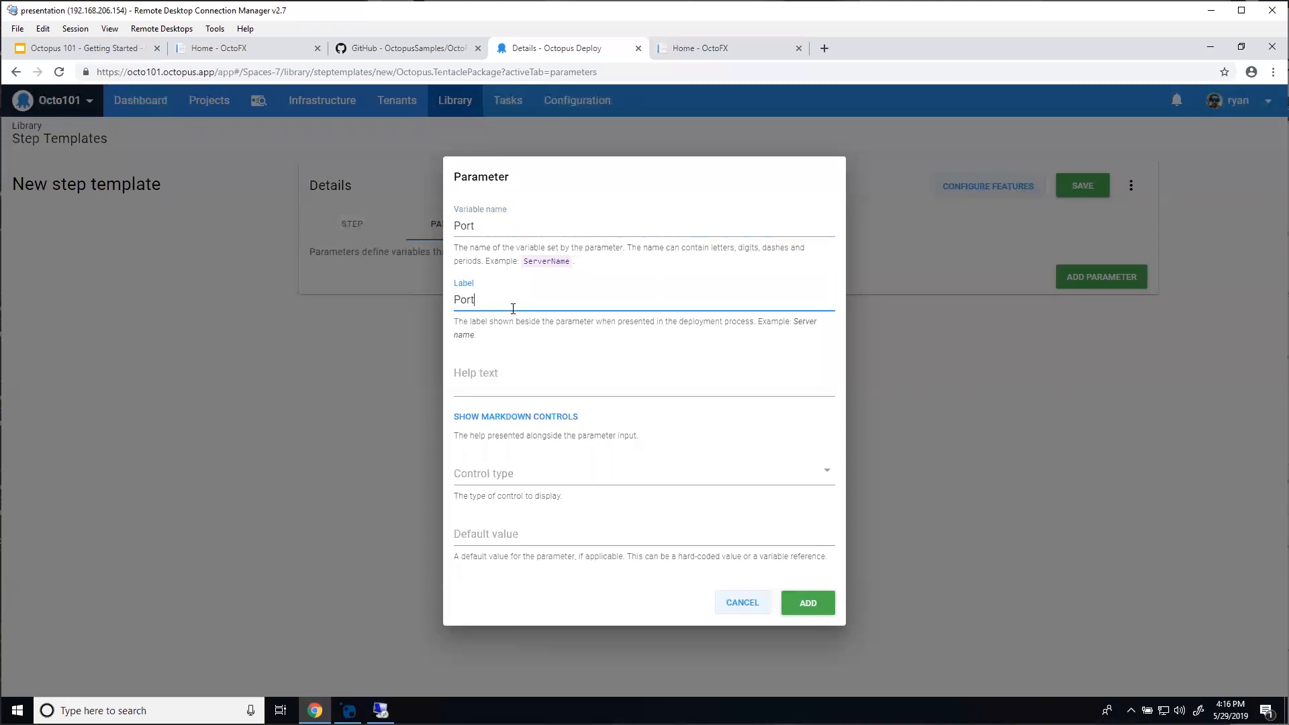
pyautogui.click(486, 482)
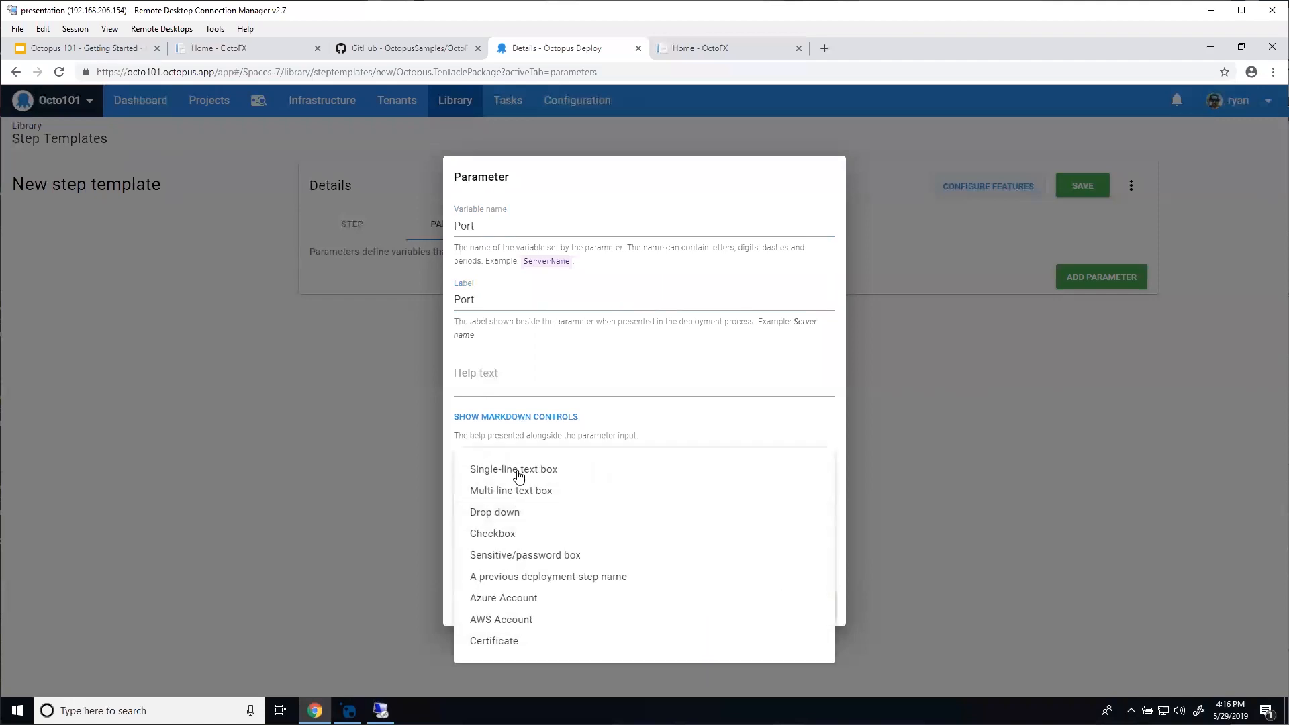
pyautogui.click(591, 470)
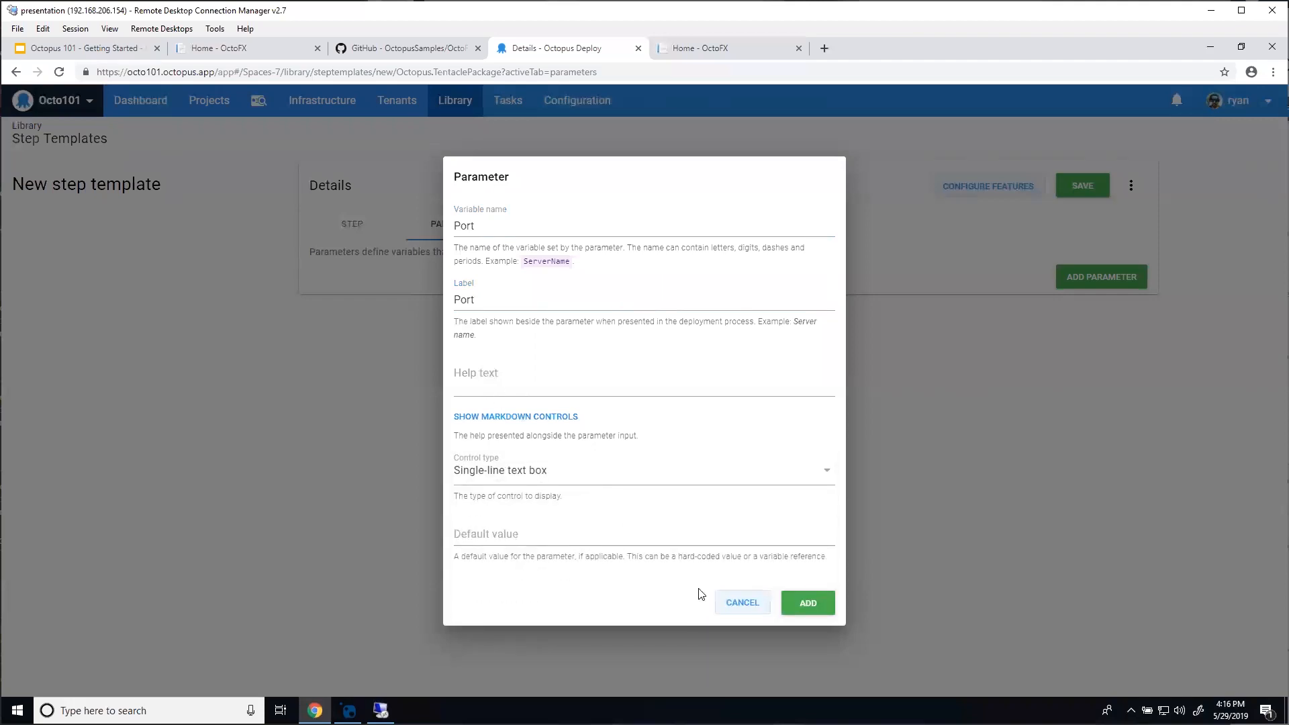
pyautogui.click(641, 538)
pyautogui.write('80')
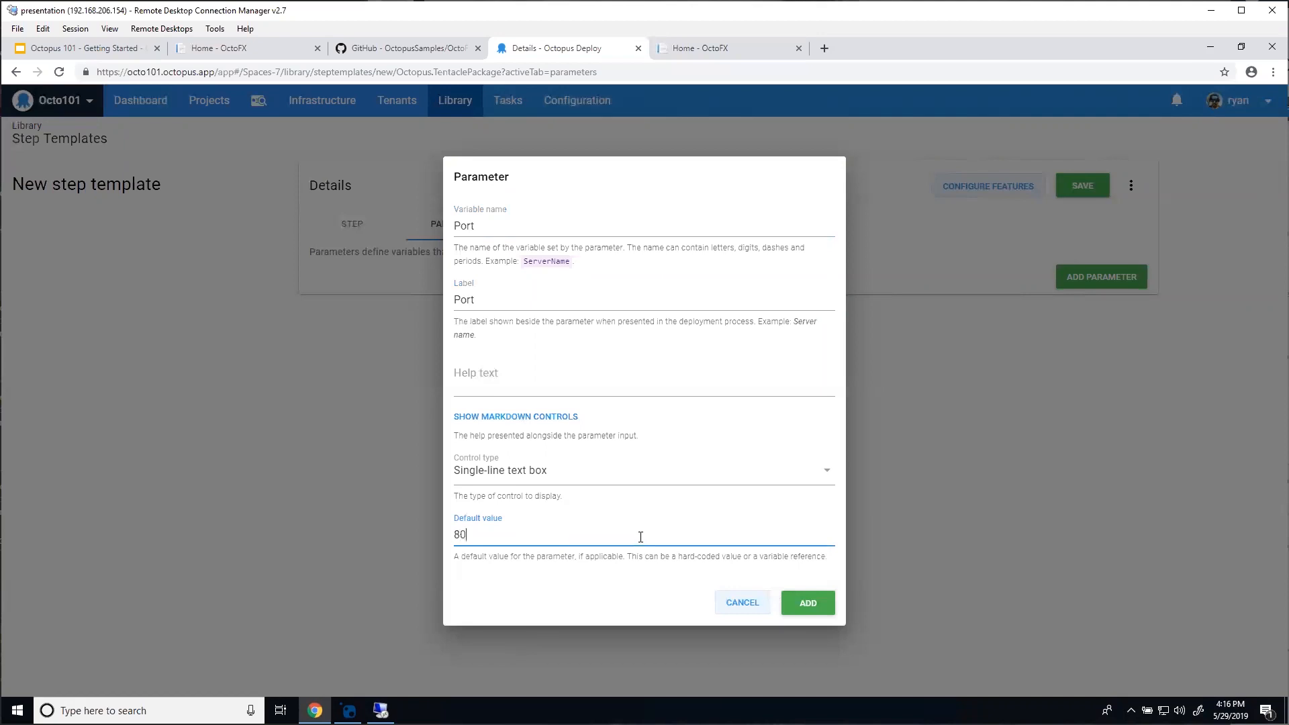
pyautogui.click(806, 603)
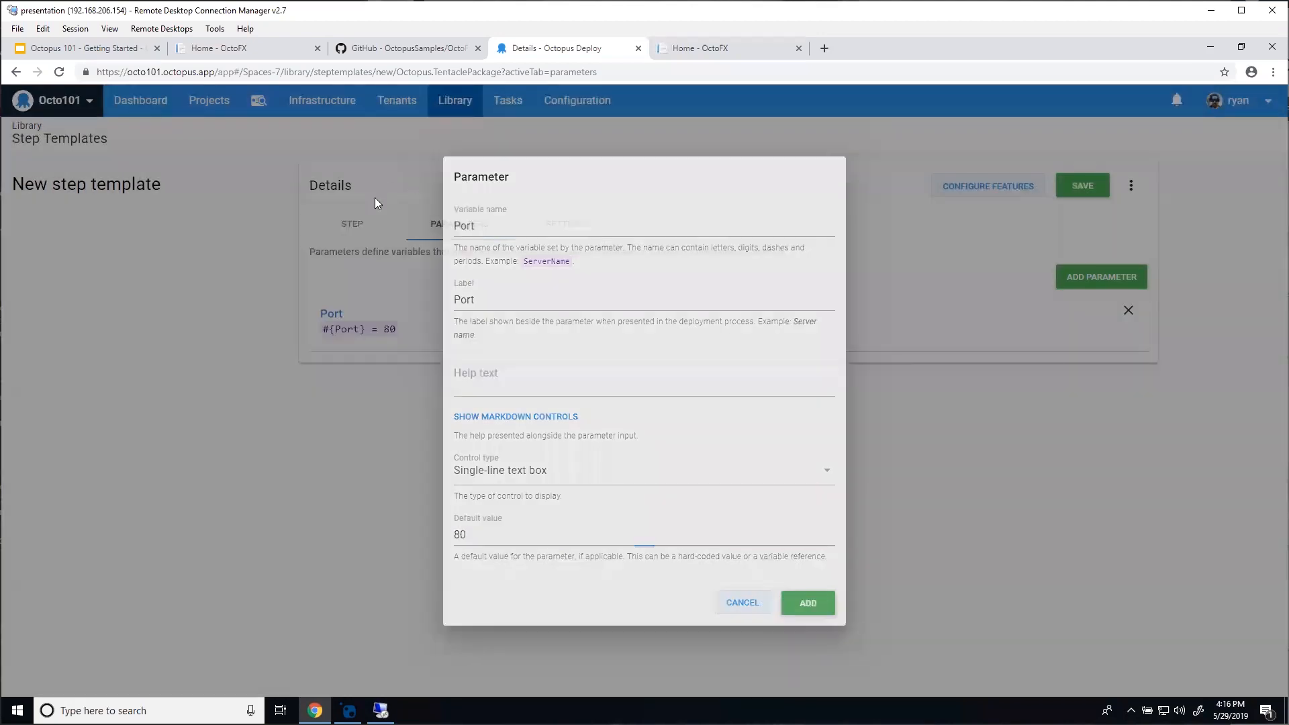
# Step: Set the template's package to OctoFX.Database, save it, and open the OctoFX project
pyautogui.click(350, 225)
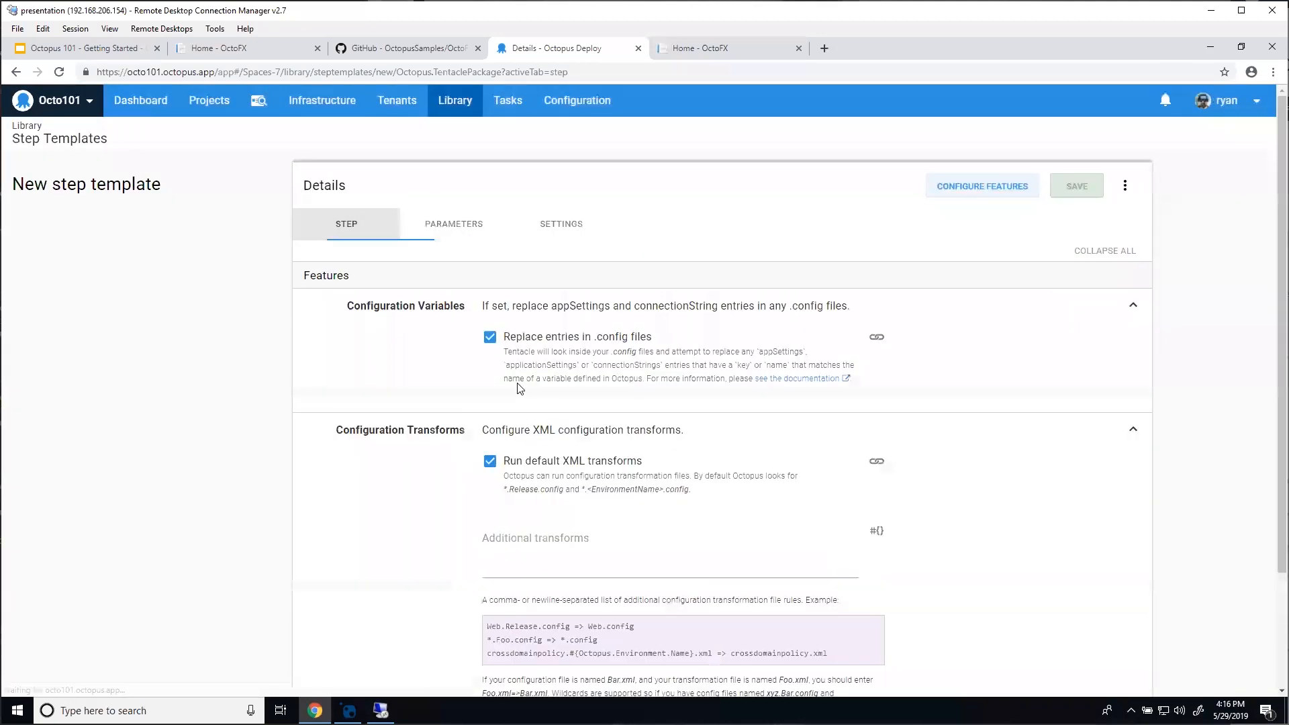
pyautogui.click(554, 438)
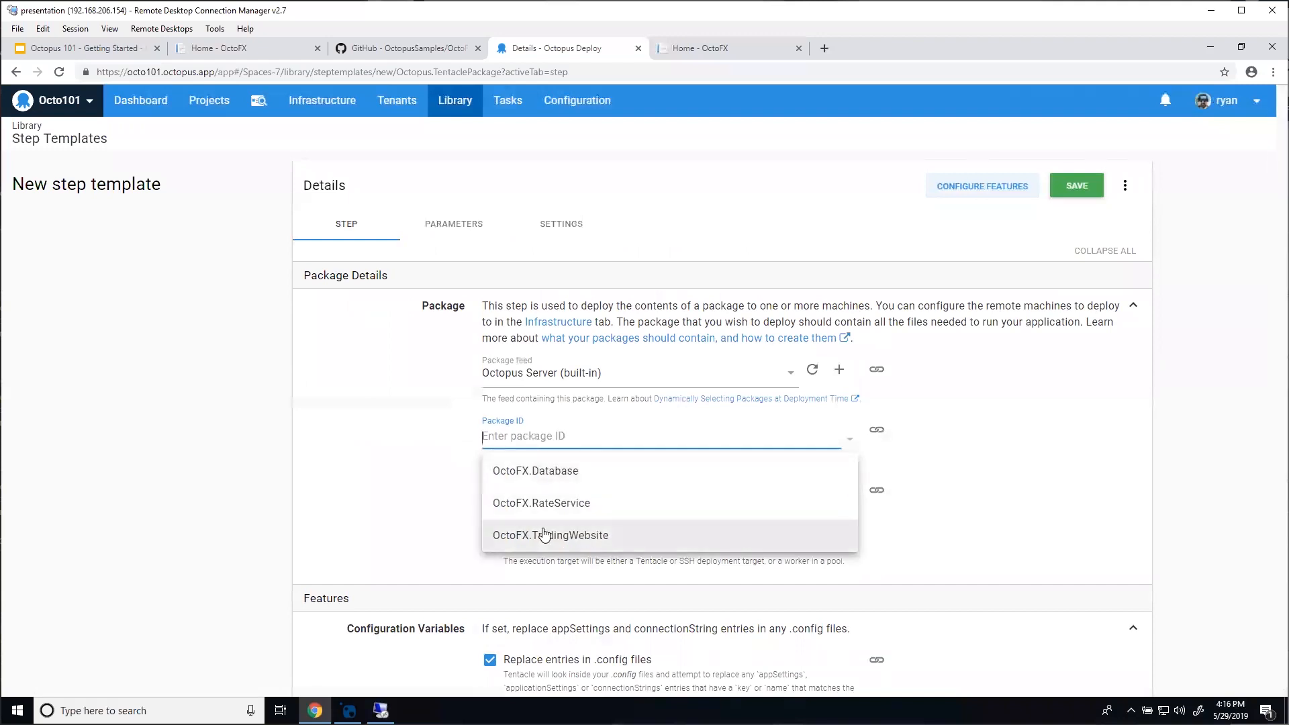
pyautogui.click(574, 472)
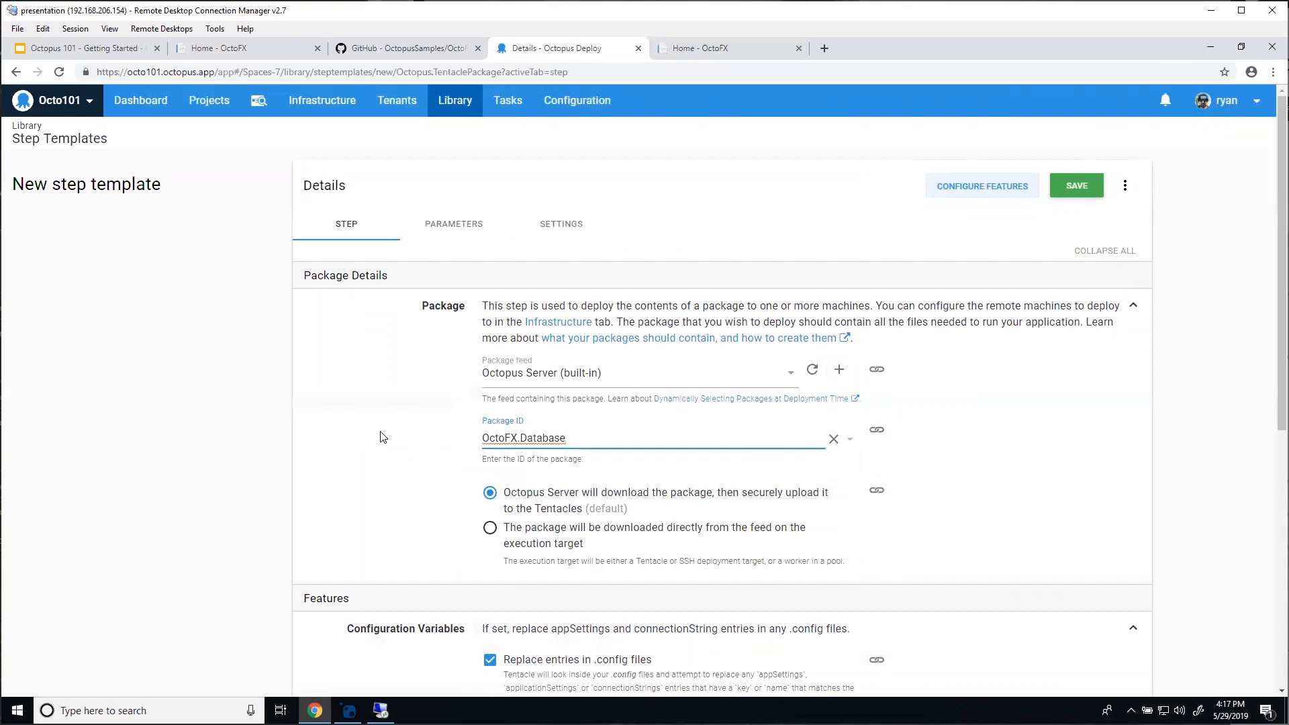
pyautogui.scroll(-3, 346, 443)
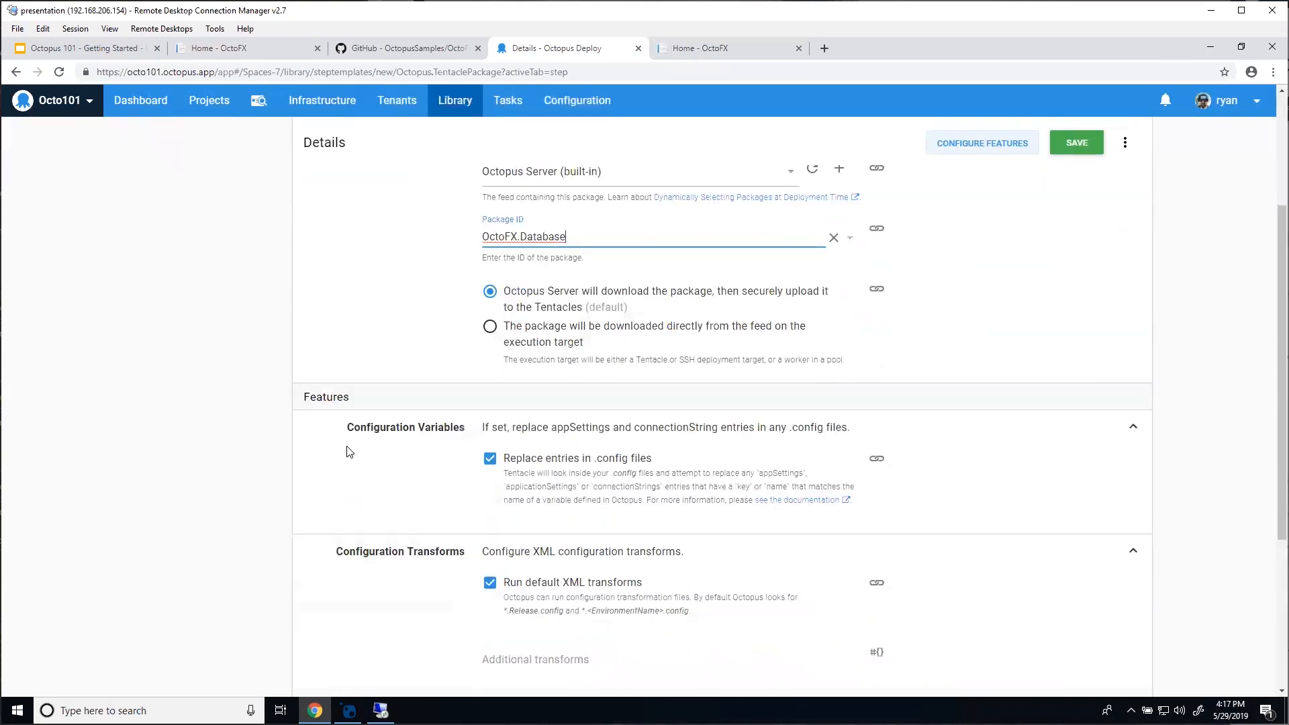
pyautogui.scroll(-1, 348, 450)
pyautogui.scroll(-1, 485, 530)
pyautogui.scroll(-2, 485, 530)
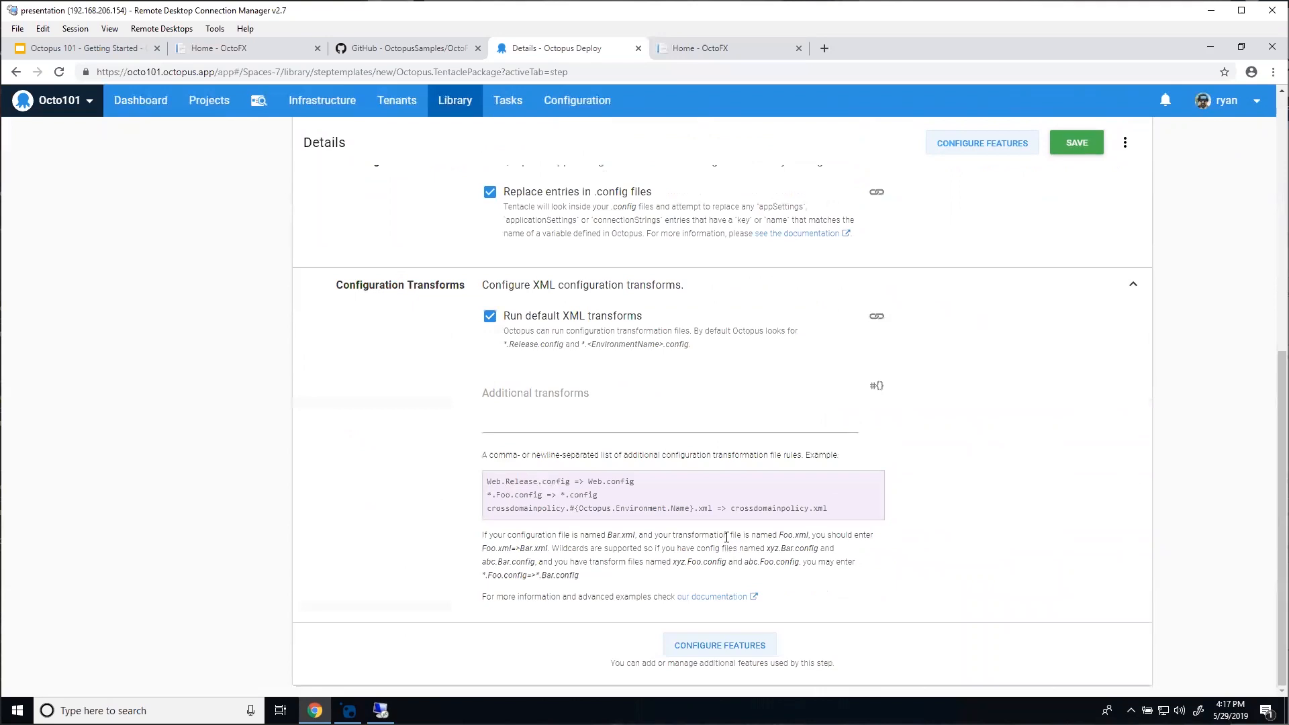
pyautogui.scroll(7, 770, 325)
pyautogui.click(1074, 186)
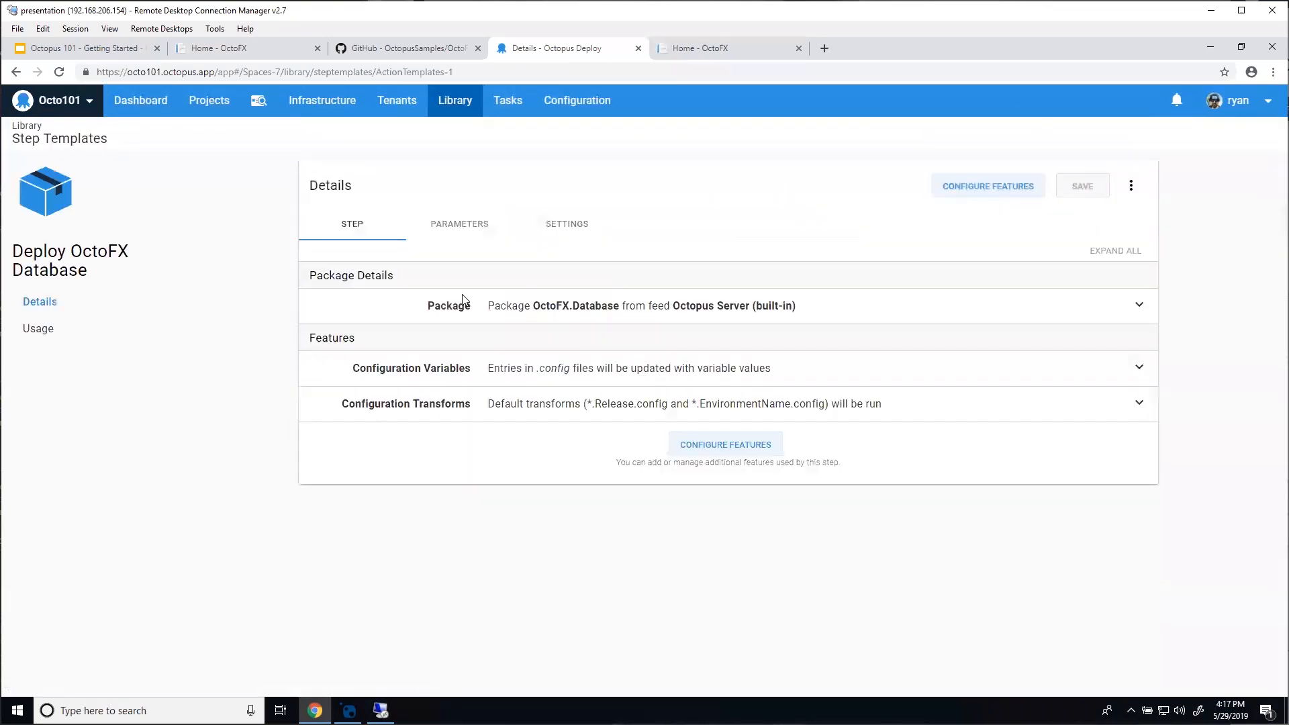
pyautogui.click(147, 107)
pyautogui.click(74, 257)
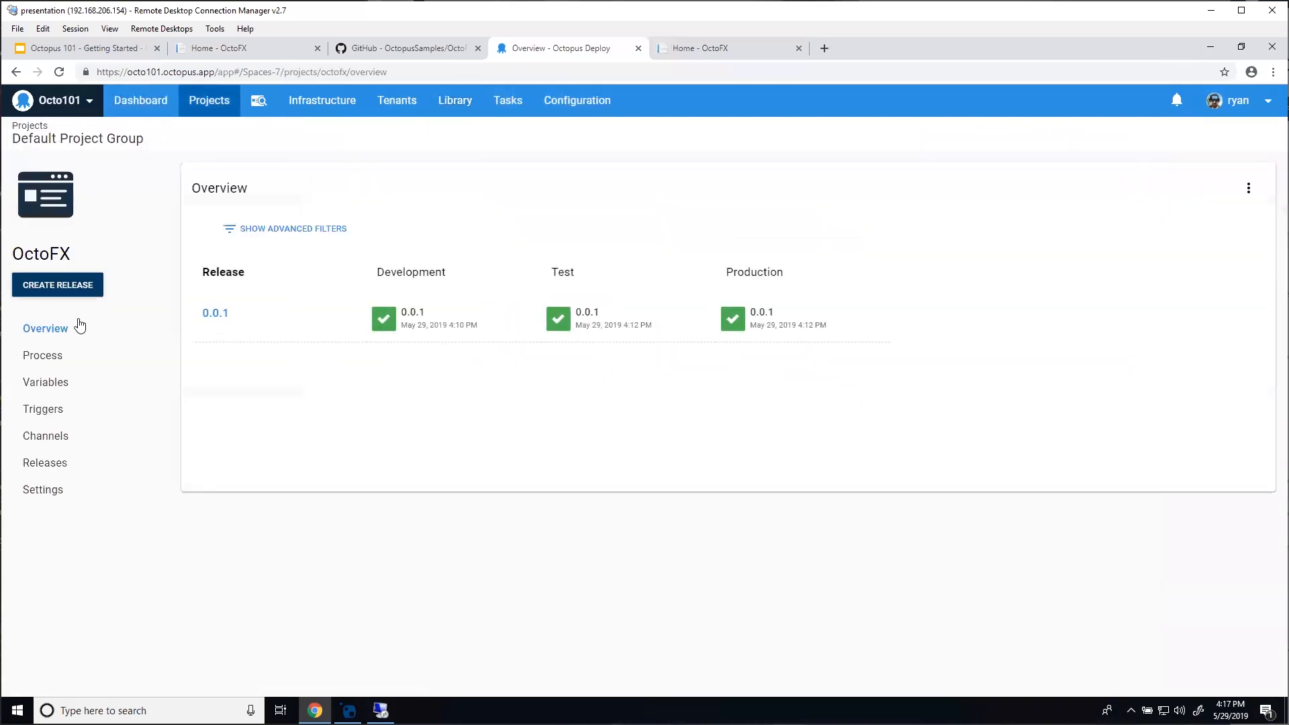
# Step: Add the Deploy OctoFX Database library template to the OctoFX process, check Port is 80, then back out unsaved
pyautogui.click(53, 355)
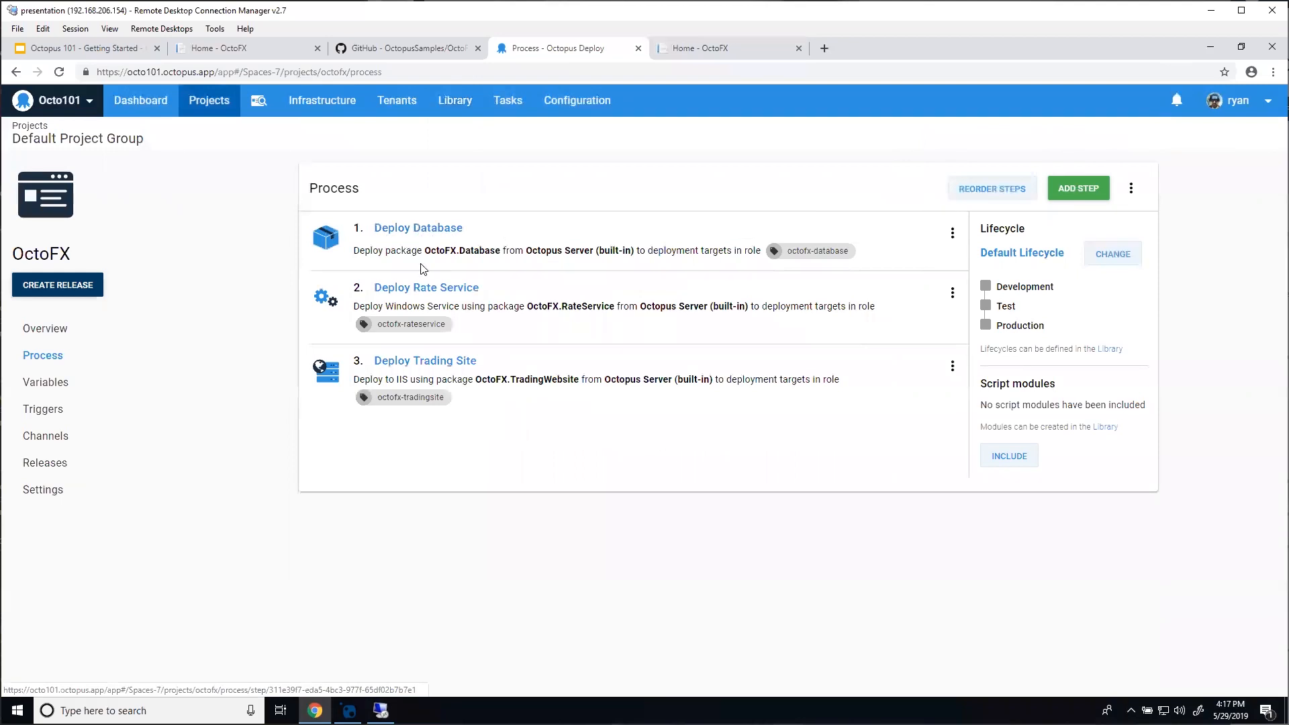
pyautogui.click(1076, 195)
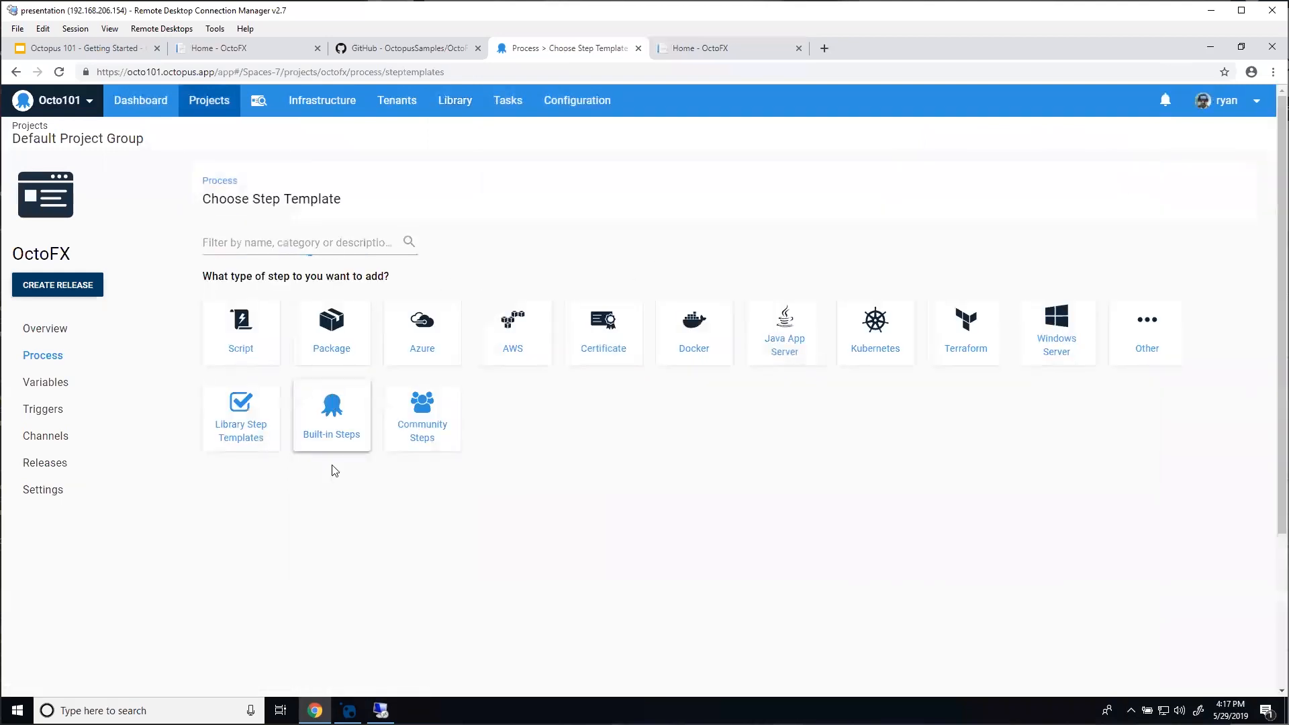
pyautogui.click(274, 439)
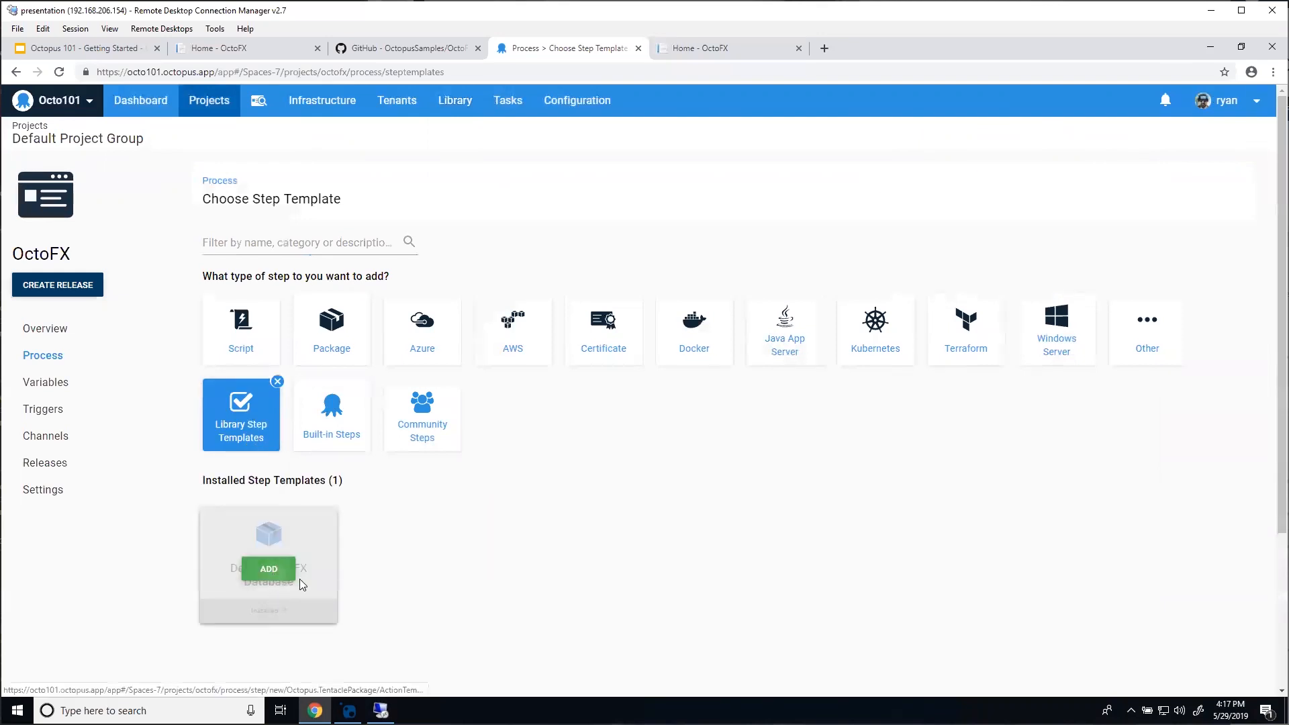
pyautogui.click(276, 578)
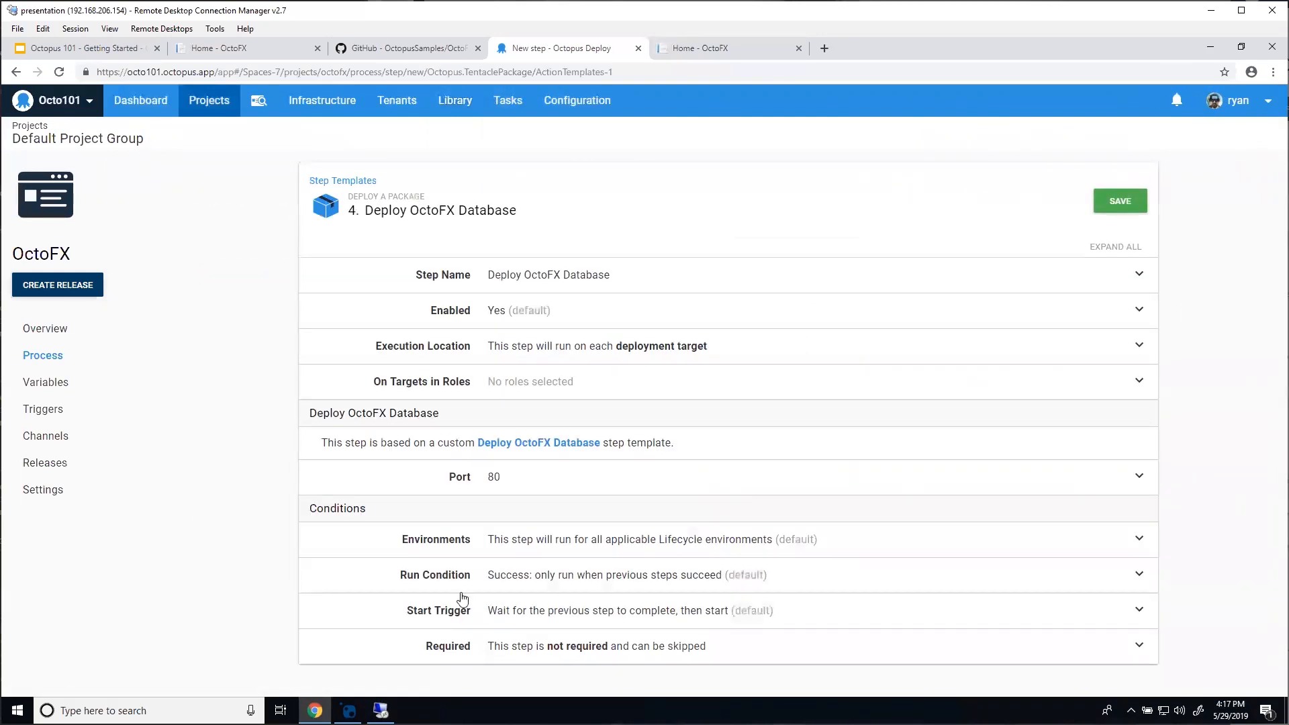
pyautogui.click(520, 490)
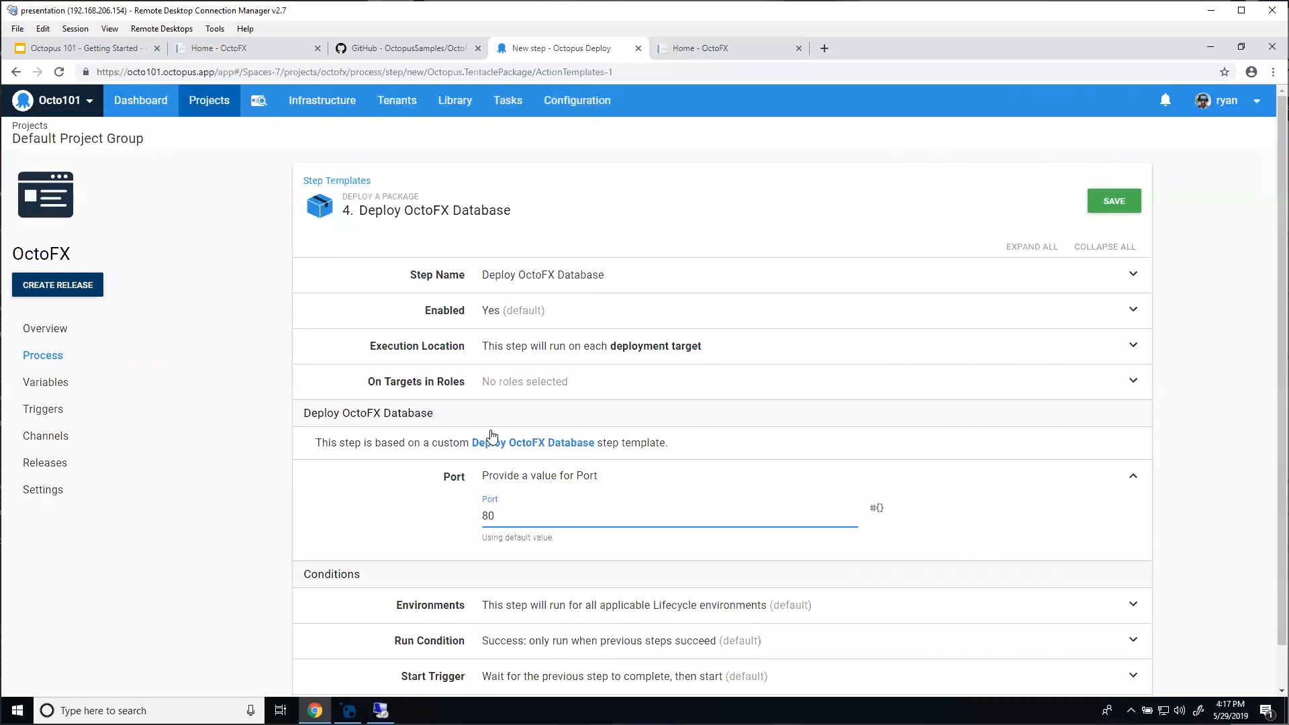
pyautogui.click(347, 181)
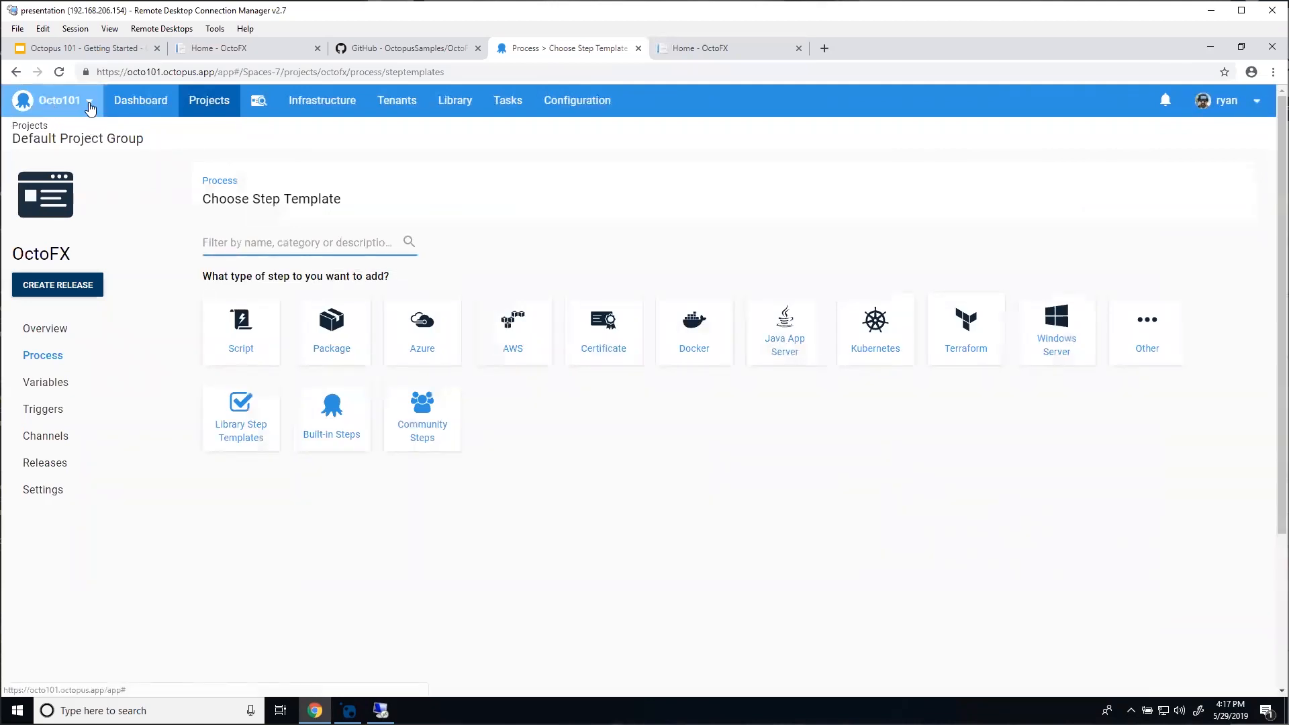
# Step: Return to the dashboard listing release 0.0.1 in Development, Test and Production
pyautogui.click(140, 100)
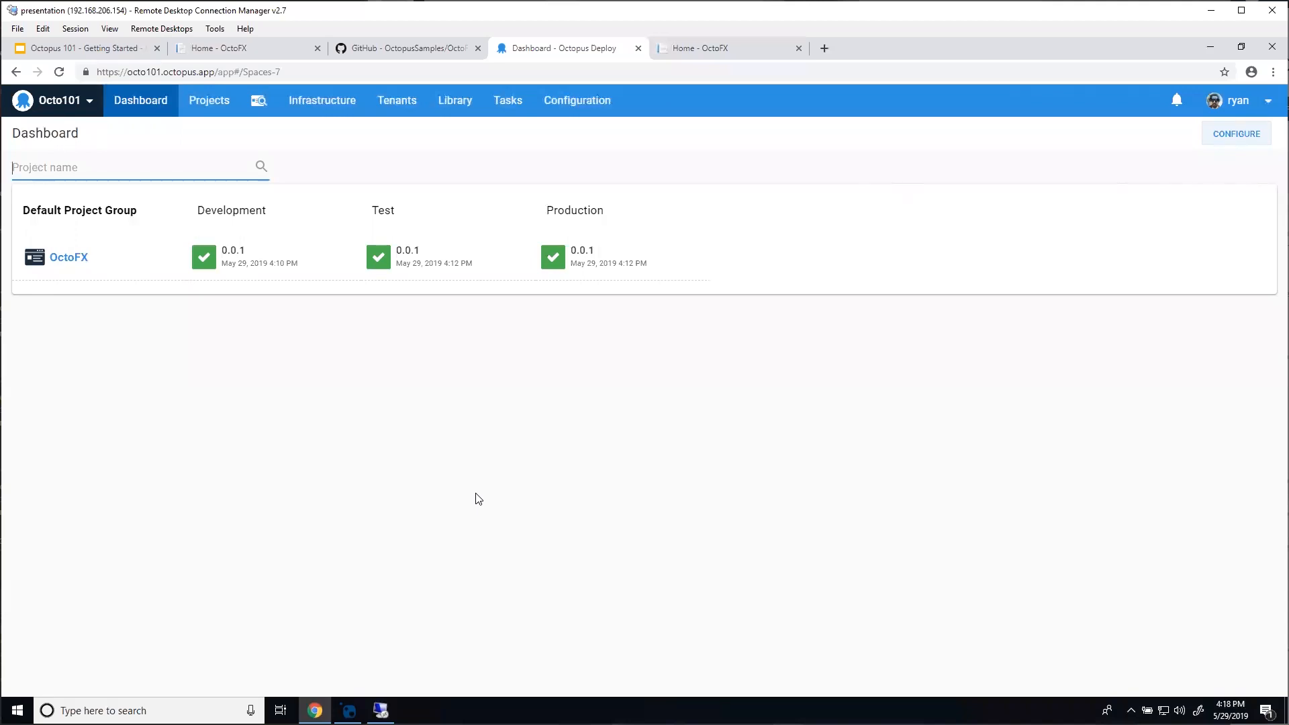
# Step: Open the OctoFX project from the dashboard to see its release 0.0.1 overview
pyautogui.click(66, 263)
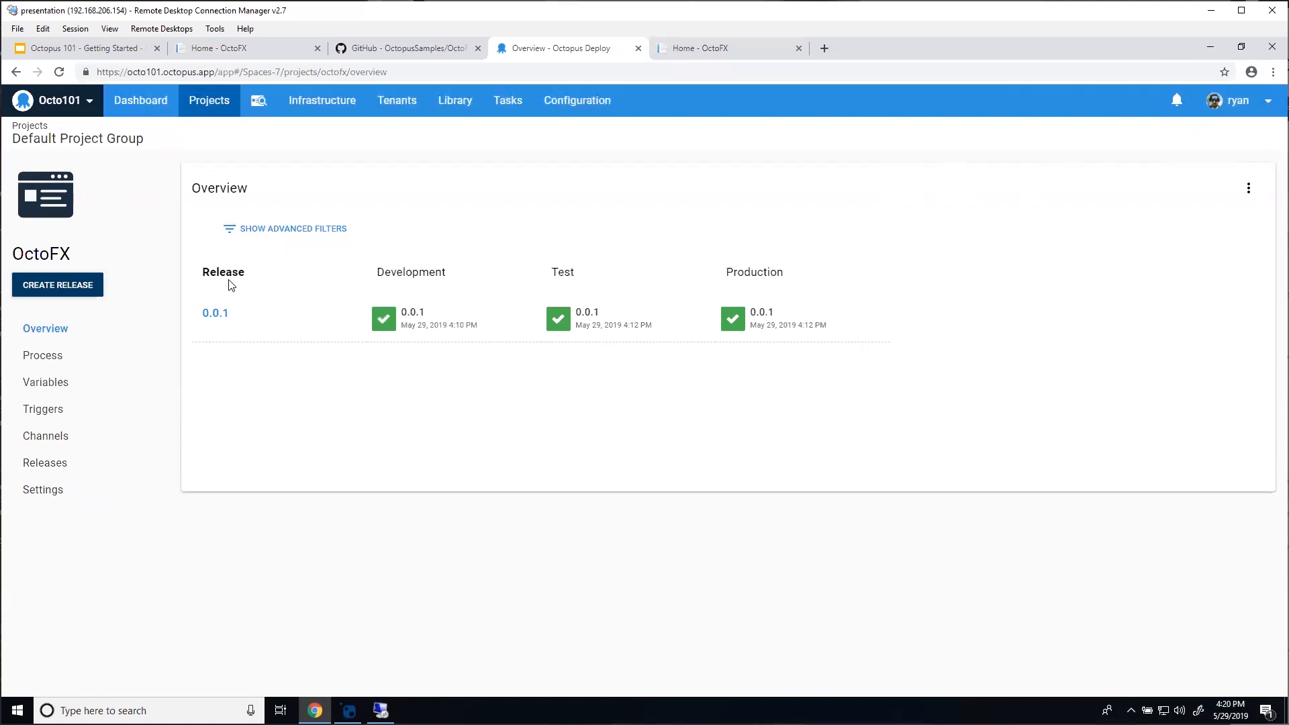
# Step: Present the Octopus 101 - Getting Started deck full screen and advance to the Thank you! slide
pyautogui.hotkey('ctrl', '1')
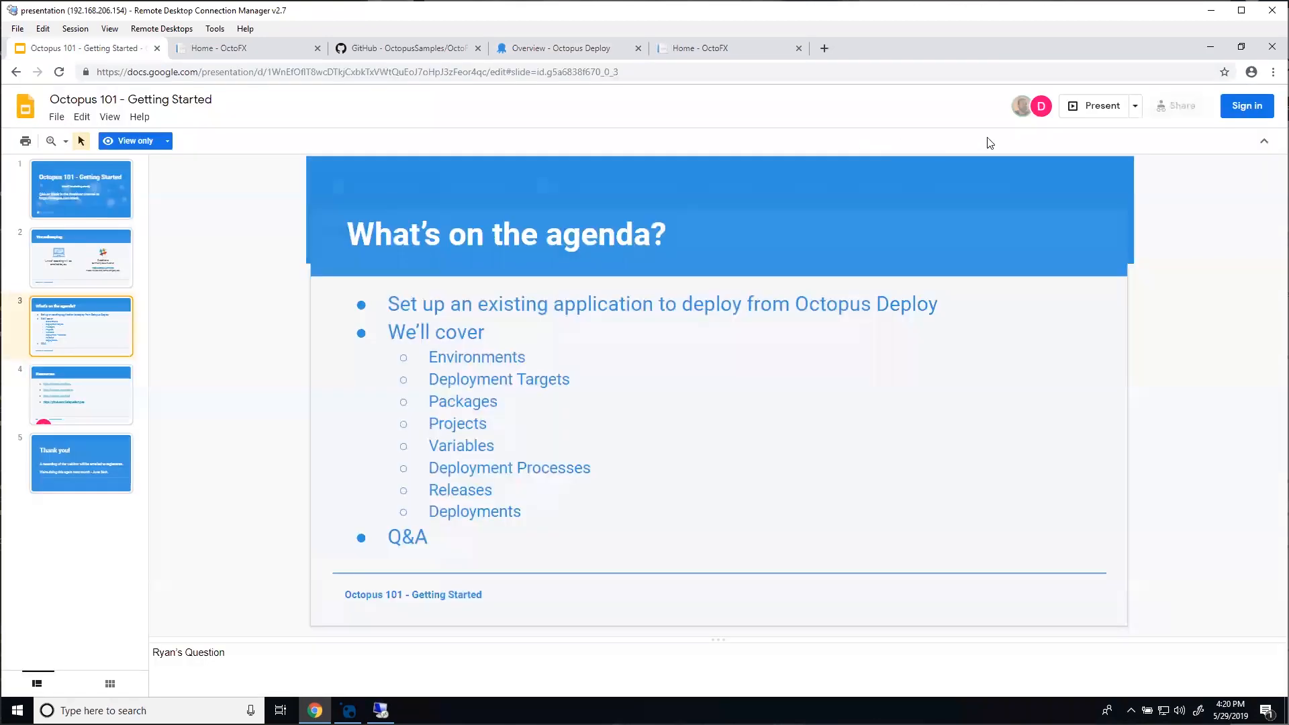
pyautogui.click(1082, 106)
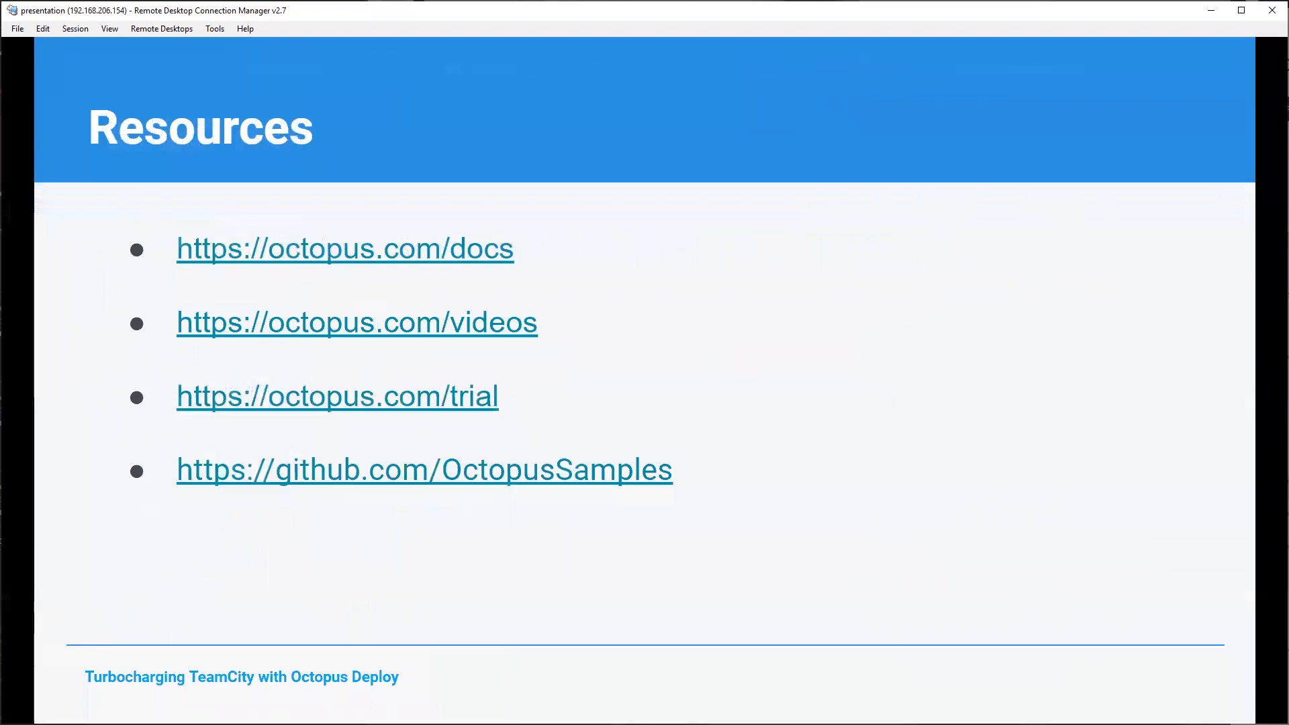
pyautogui.press('Right')
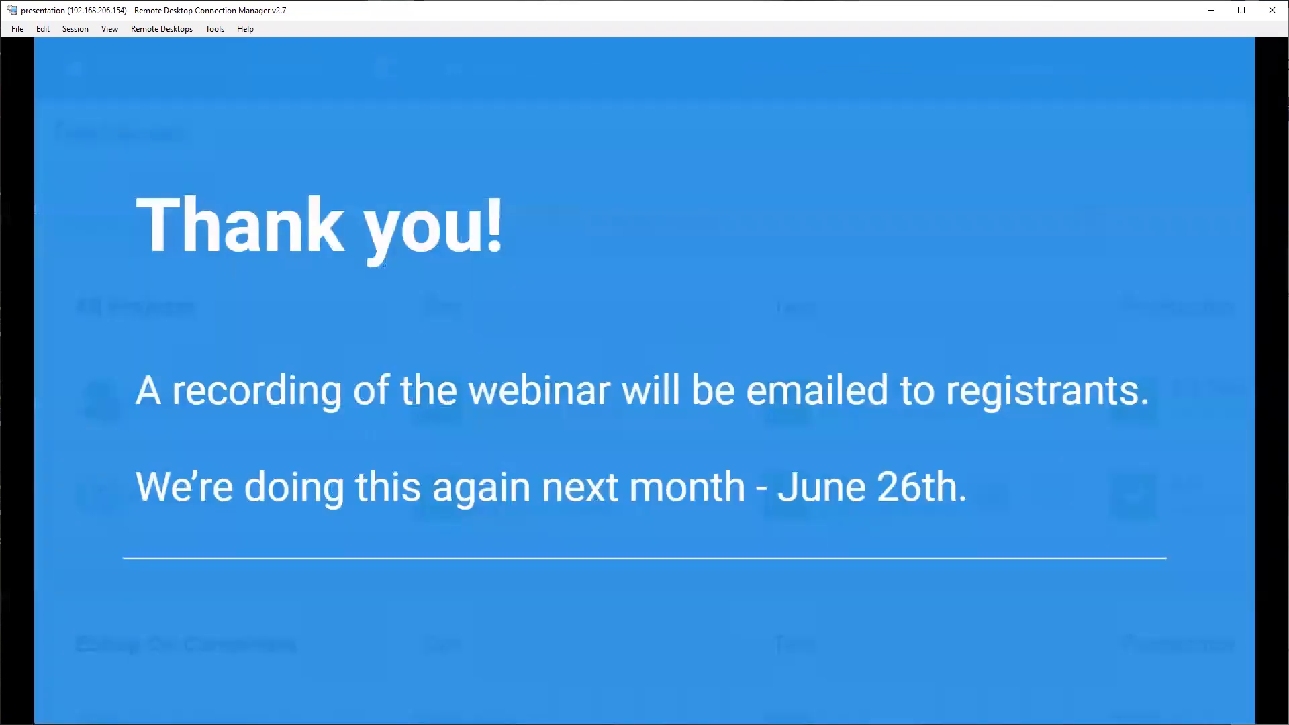